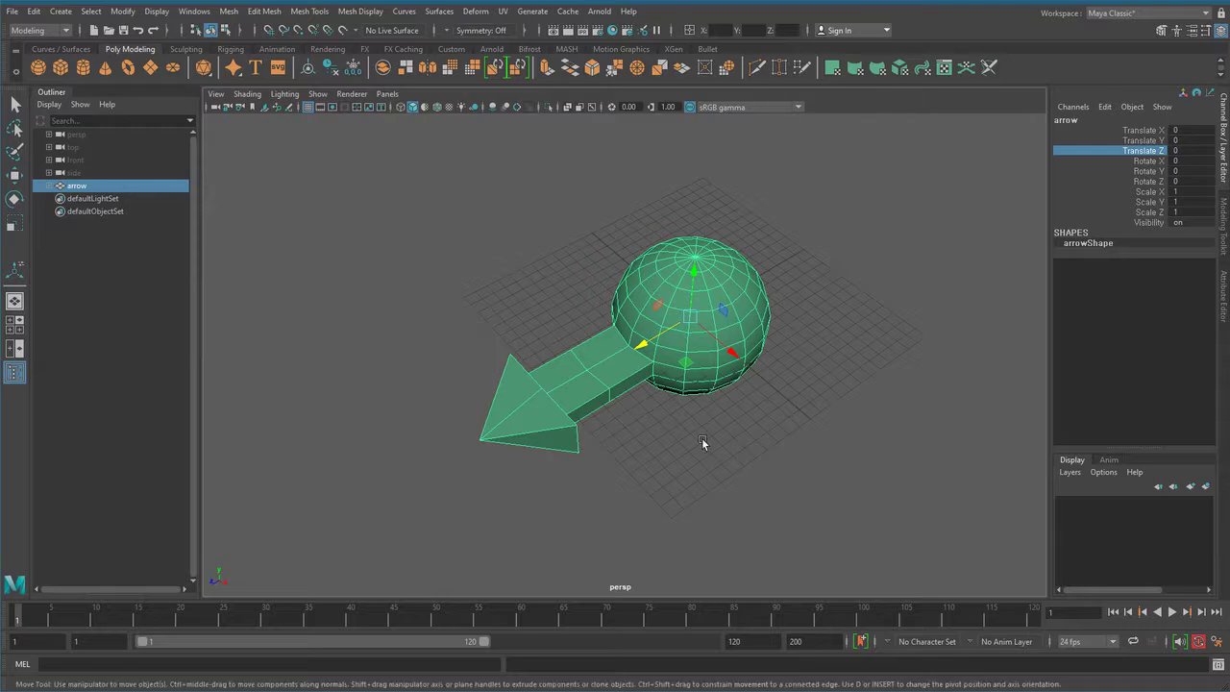
- Try moving the arrow forward along its Z axis and undo each move
alt+drag(845, 431, 726, 433)
drag(641, 351, 587, 433)
key(ctrl+z)
alt+right_drag(702, 448, 560, 476)
alt+middle_drag(560, 478, 728, 426)
alt+drag(727, 425, 763, 393)
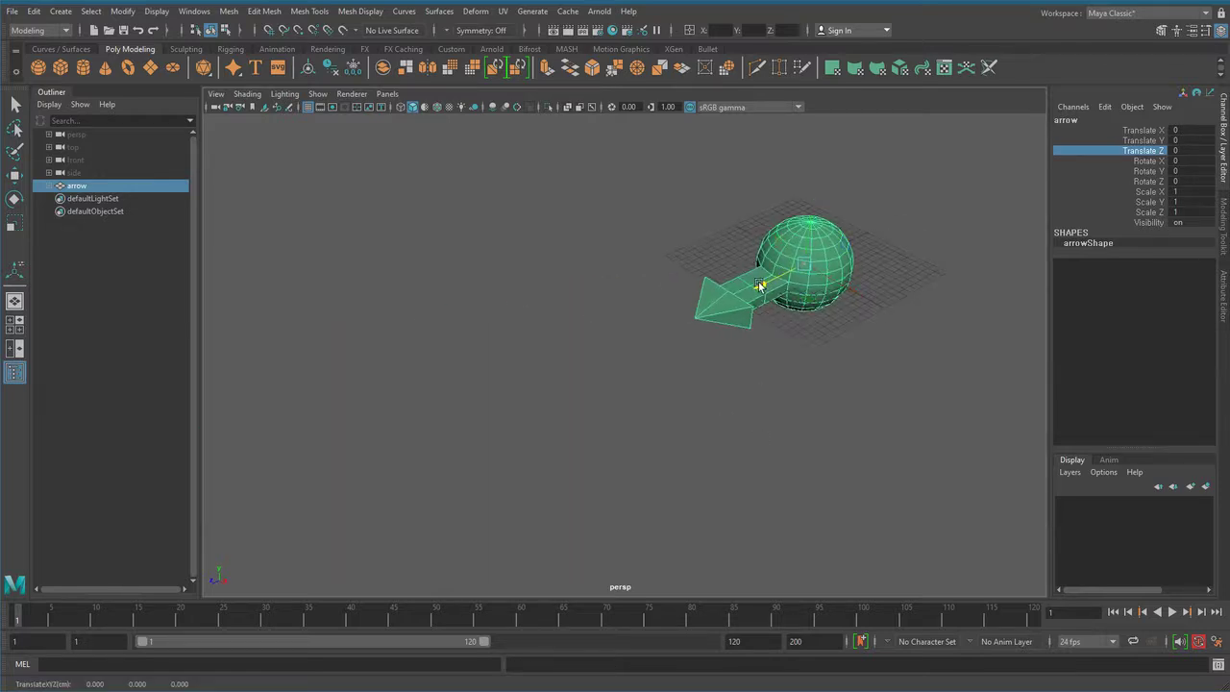
drag(759, 285, 743, 330)
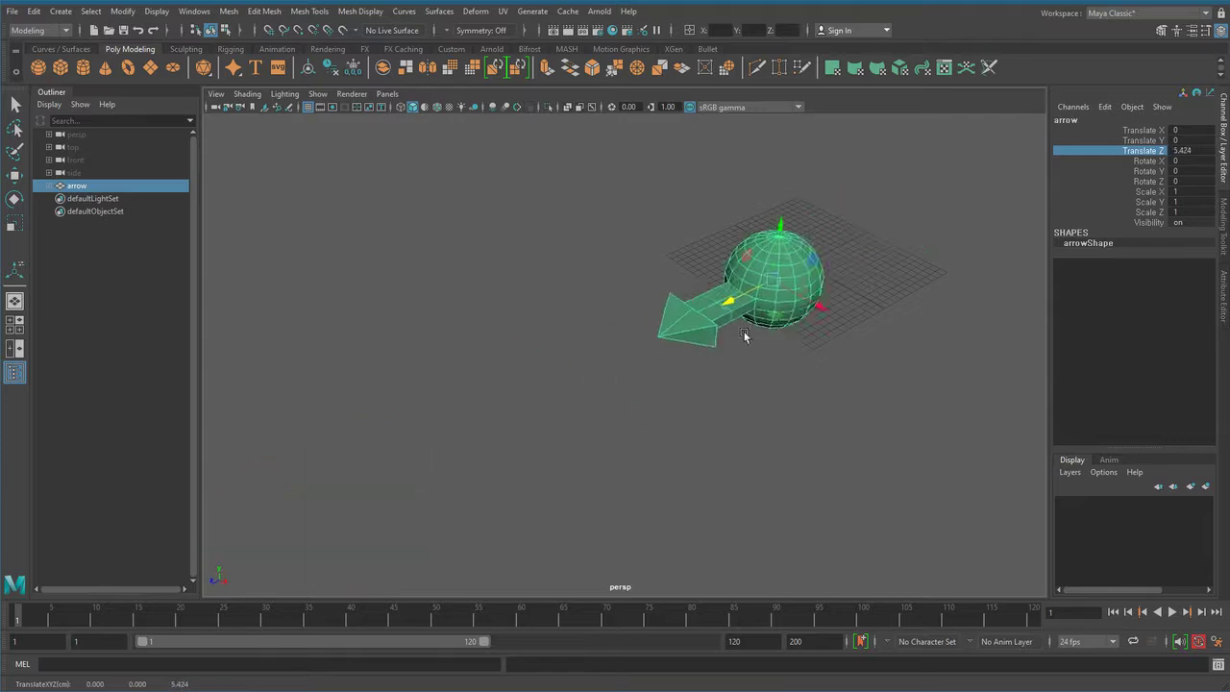
key(ctrl+z)
alt+drag(785, 381, 722, 388)
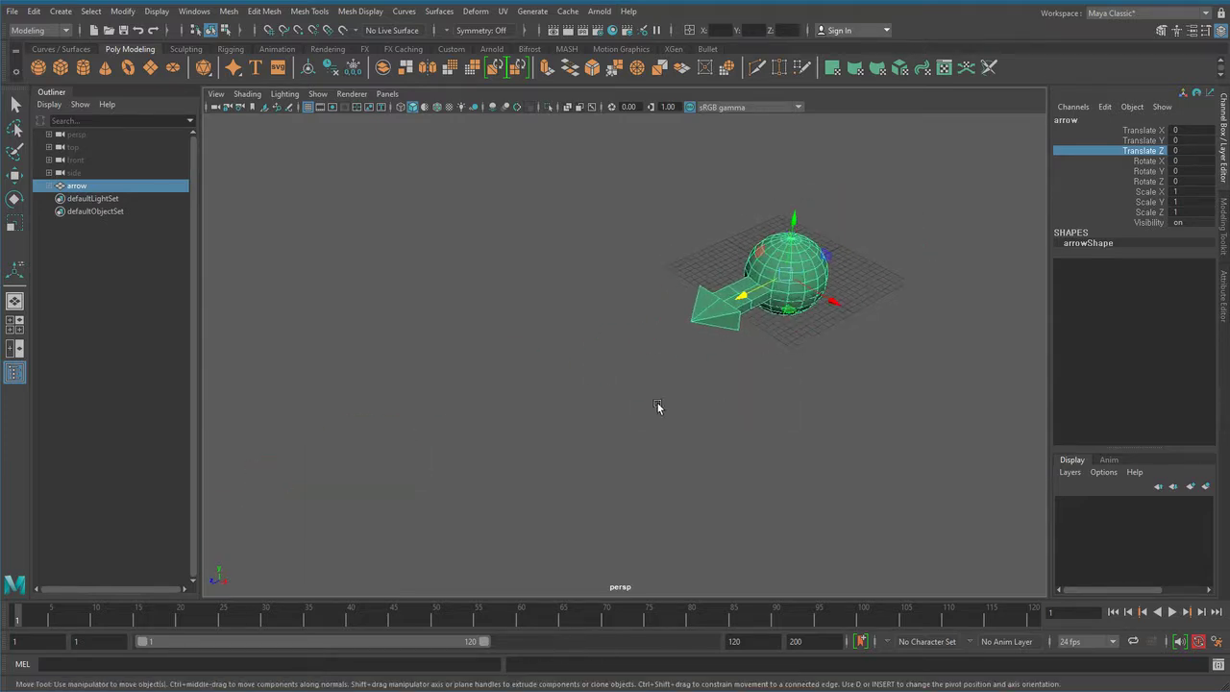
- Set a key on the arrow's Translate Z channel at frame 1 with a value of 0
mouse_move(21, 620)
mouse_down()
mouse_move(60, 623)
mouse_move(6, 608)
mouse_up()
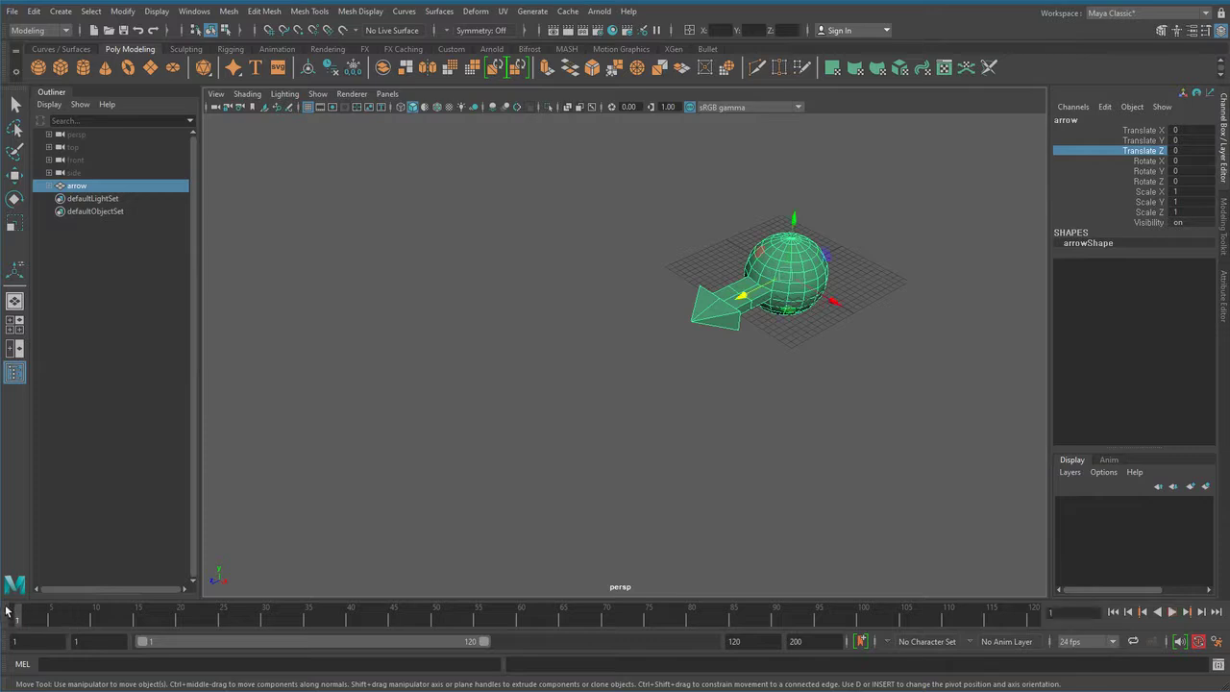
click(1142, 131)
click(1143, 140)
click(1148, 151)
right_click(1150, 152)
click(1131, 179)
key(alt+v)
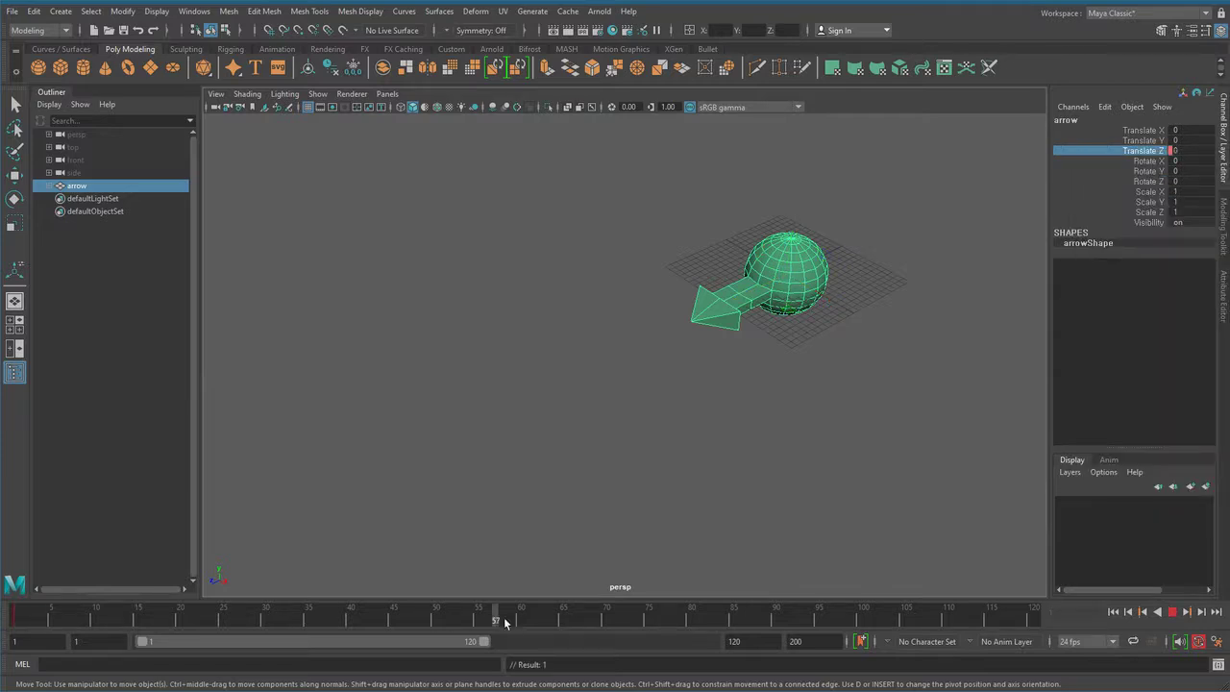
- Key the arrow at frame 60 by moving it along Z to about 109.8 with auto keyframing on
drag(534, 631, 520, 636)
click(1200, 644)
click(1201, 646)
alt+right_drag(805, 417, 659, 420)
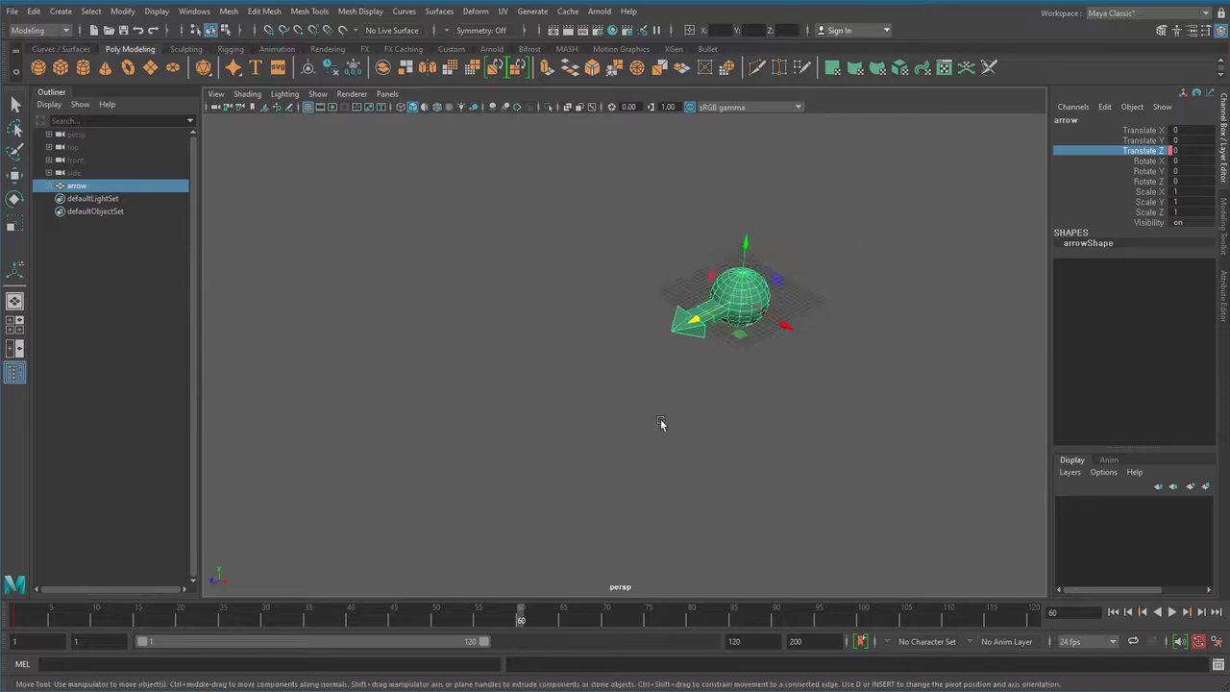
alt+middle_drag(659, 421, 809, 372)
drag(847, 285, 676, 467)
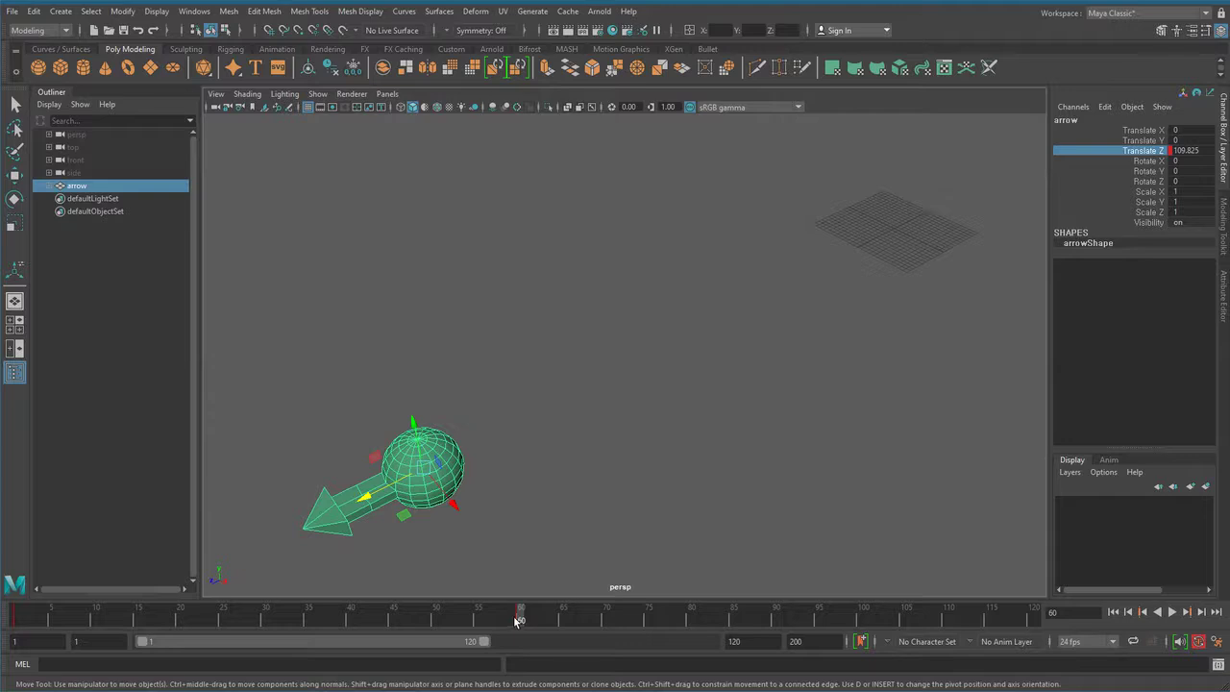
- Play back the arrow's animation from frame 1 and rewind to the start
click(1112, 611)
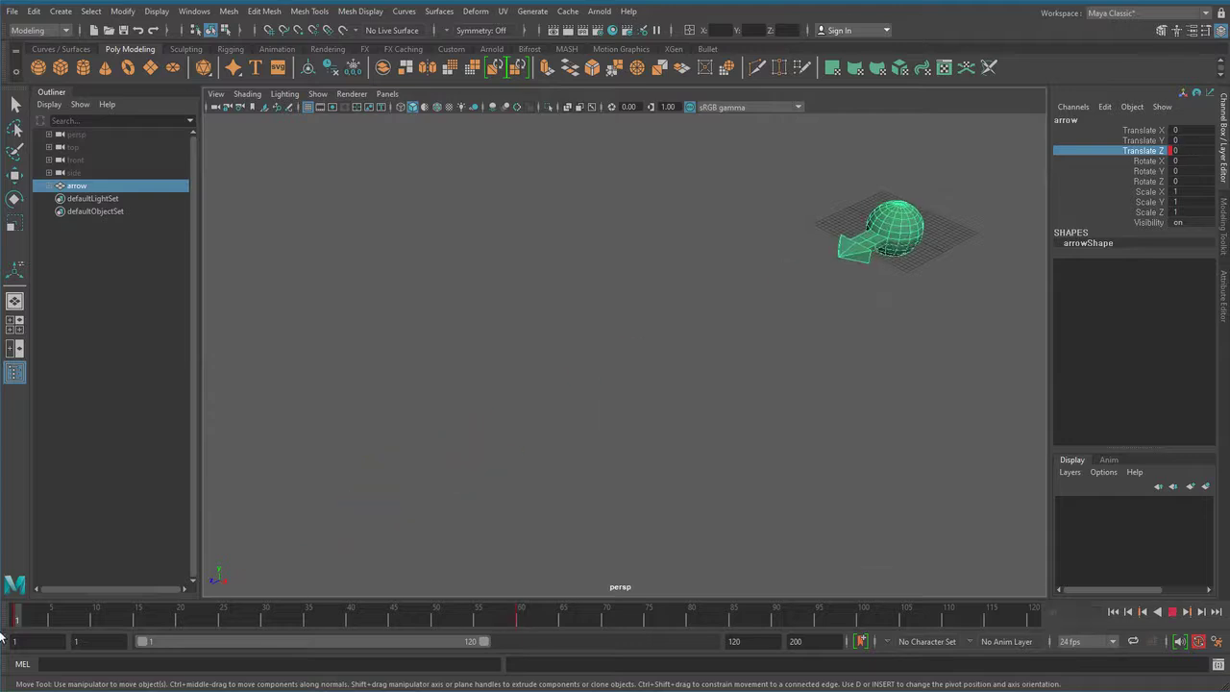
click(1171, 611)
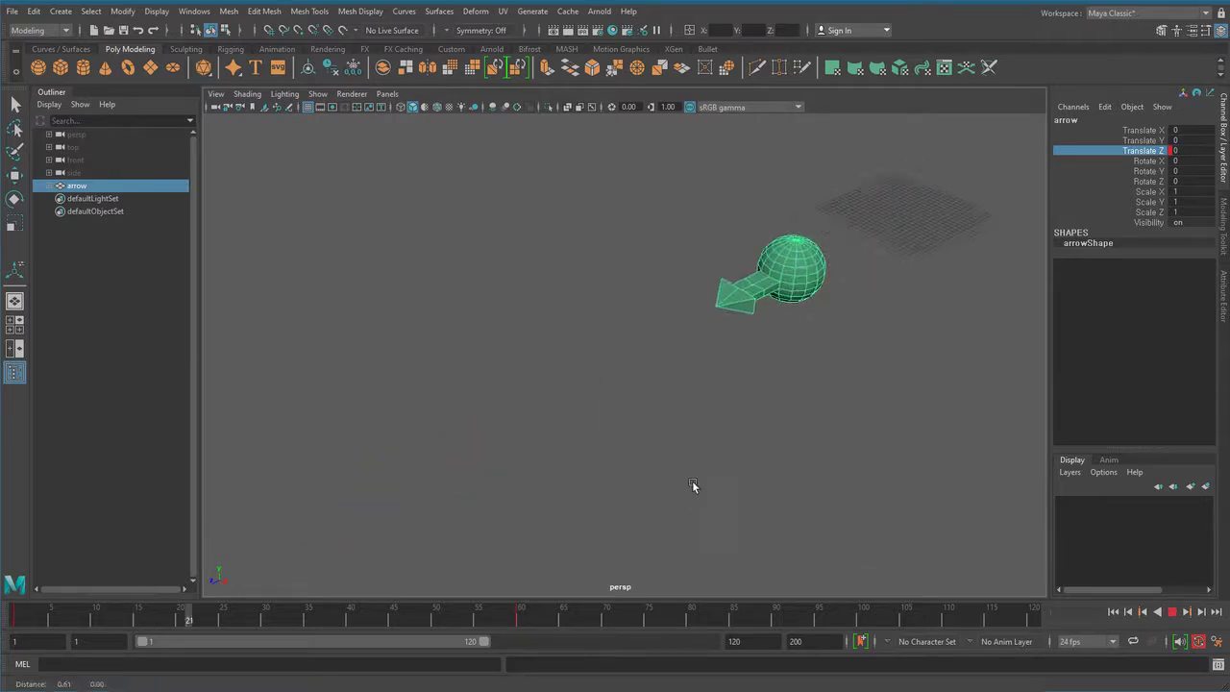
click(1120, 613)
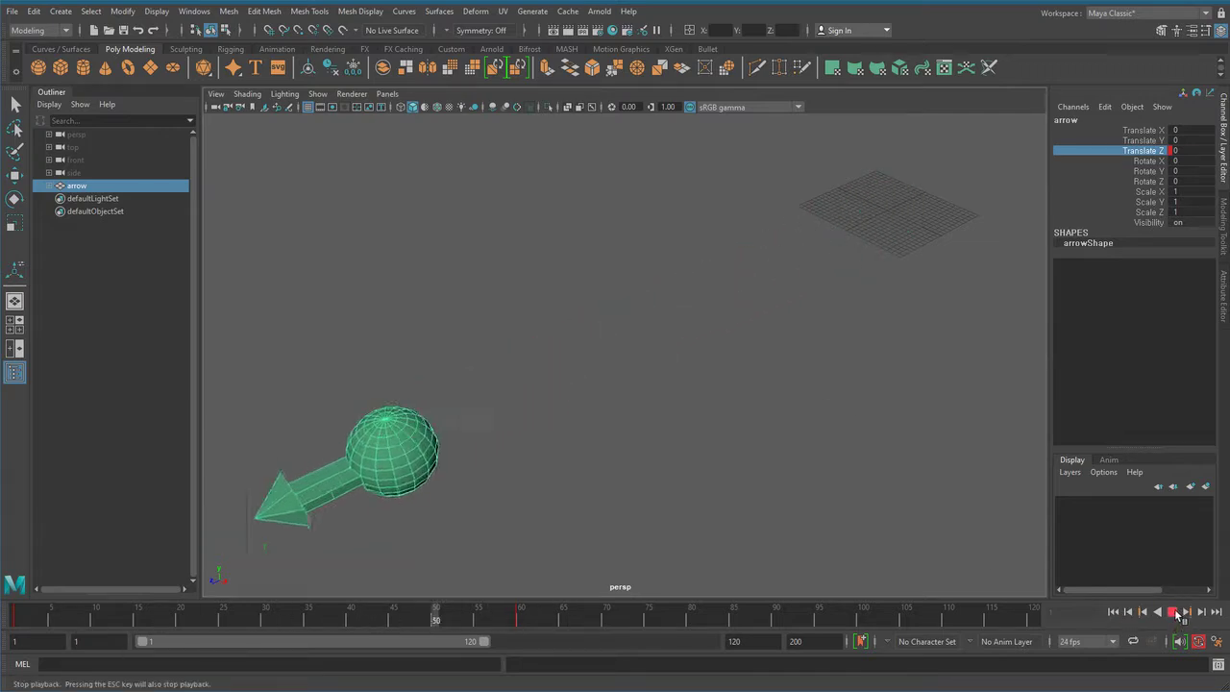
click(1174, 612)
click(1113, 611)
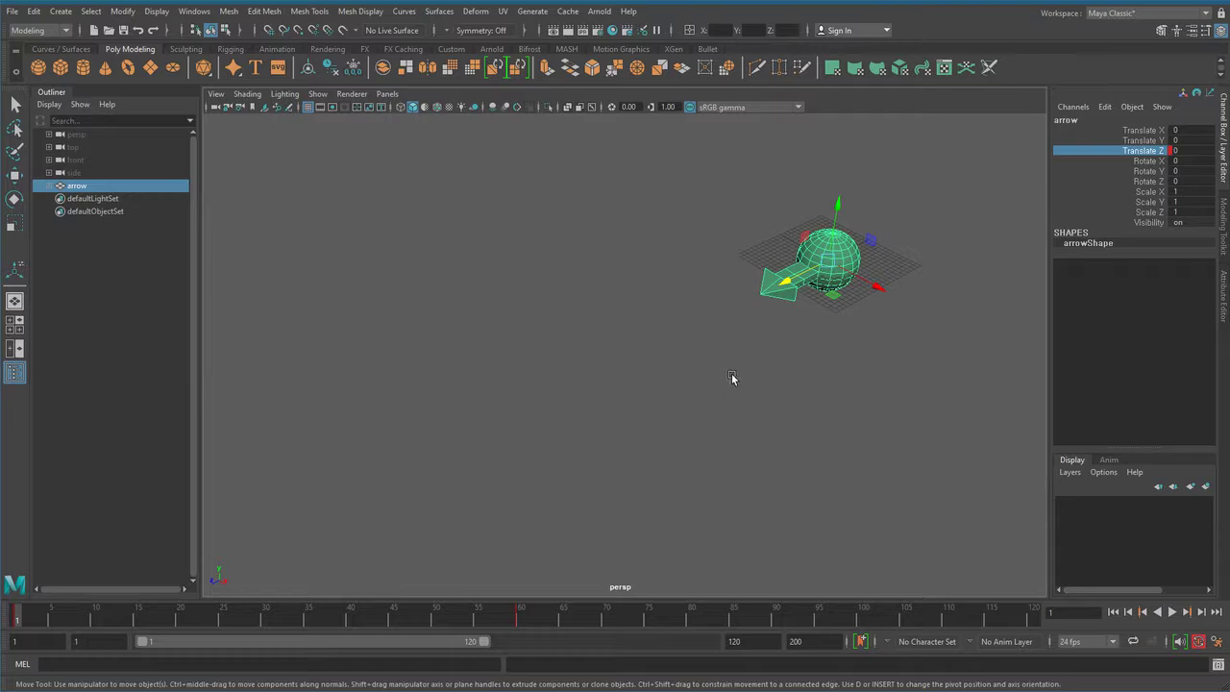
- Remove the keyframe animation from the arrow's Translate Z channel
alt+middle_drag(801, 324, 728, 355)
alt+right_drag(728, 355, 768, 384)
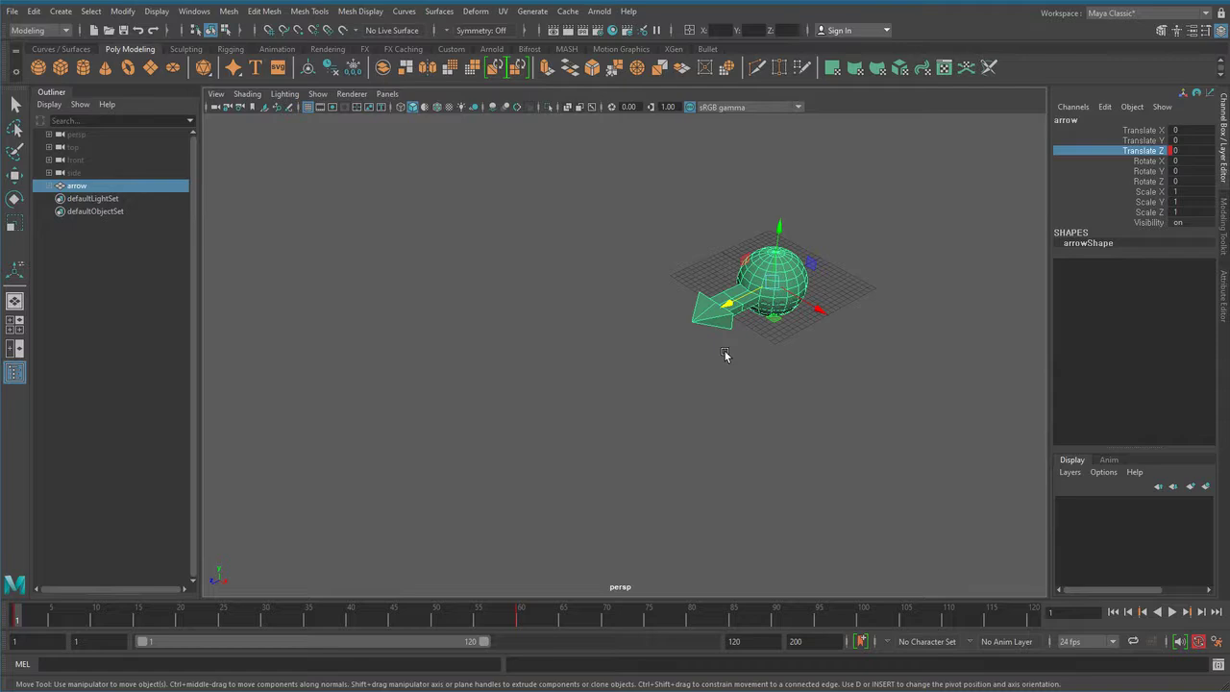
right_click(1152, 152)
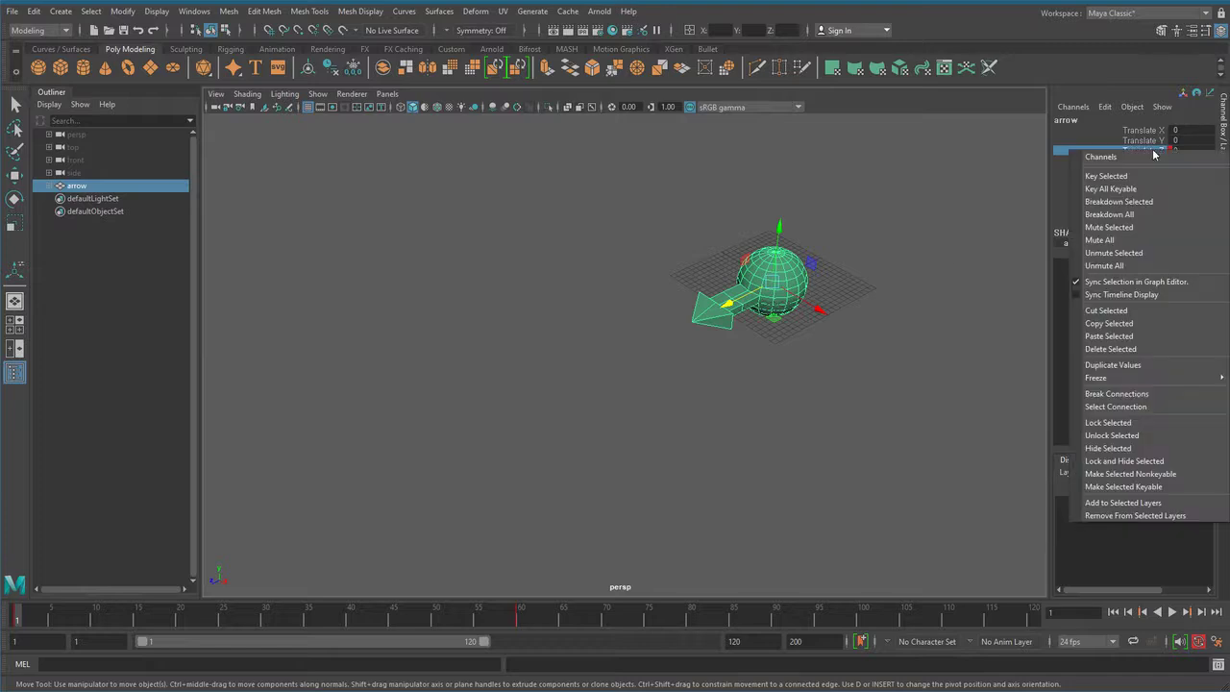
click(1141, 359)
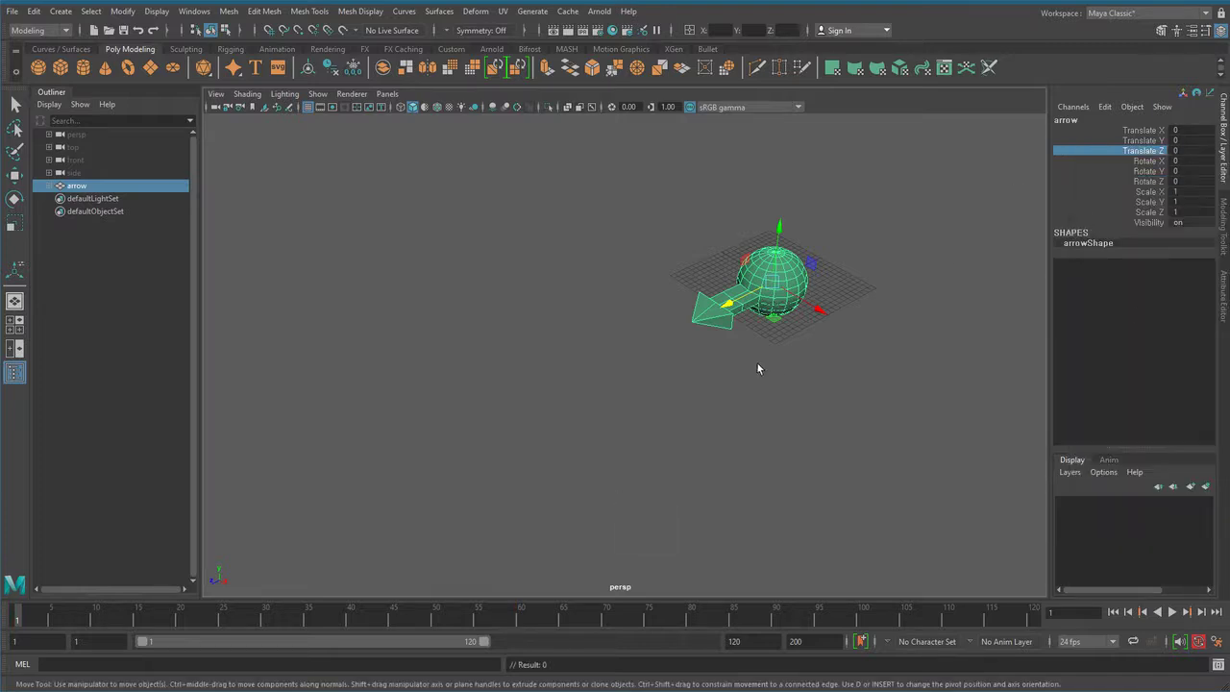
- Select the arrow and open the Expression Editor for its Translate Z channel
alt+drag(754, 368, 646, 441)
alt+right_drag(645, 441, 761, 435)
alt+drag(761, 435, 765, 448)
click(815, 422)
click(745, 264)
click(1142, 152)
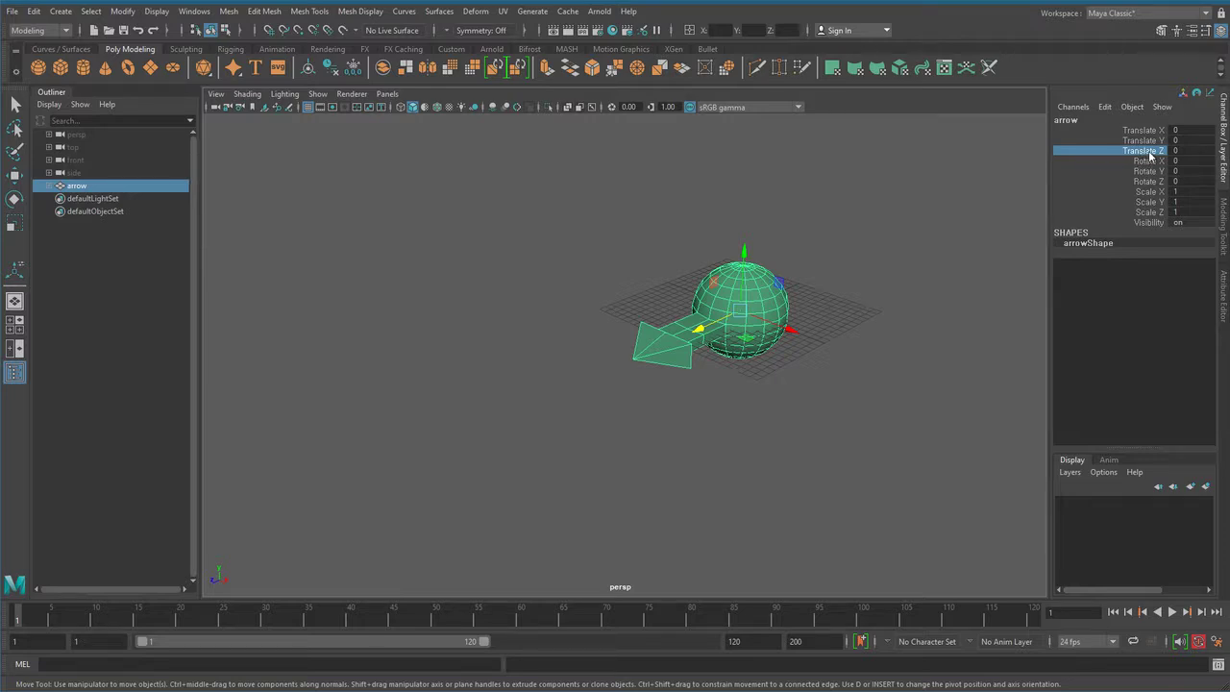
right_click(1150, 155)
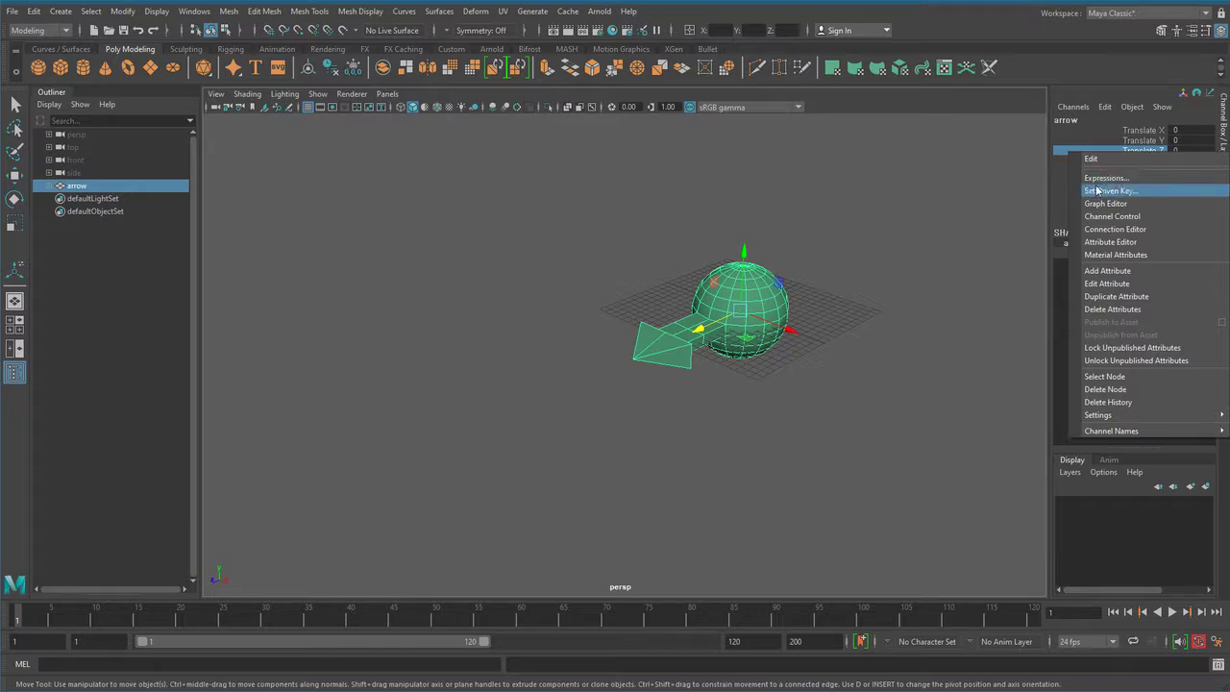
click(1143, 153)
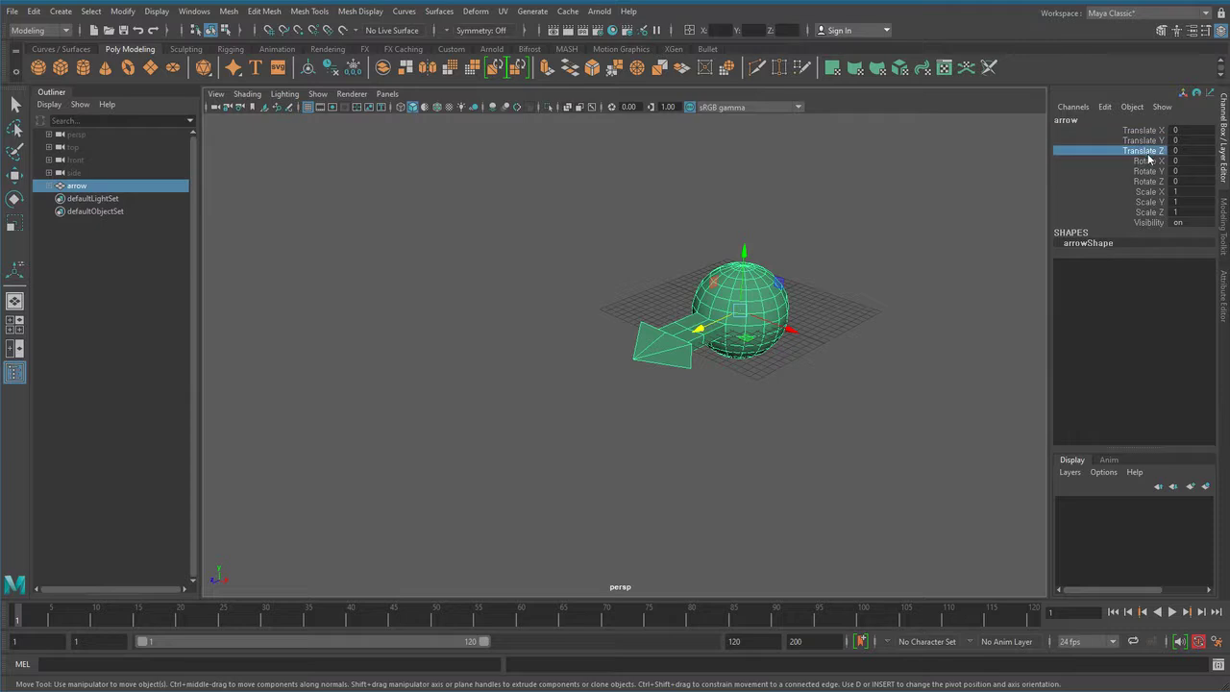
right_click(1150, 154)
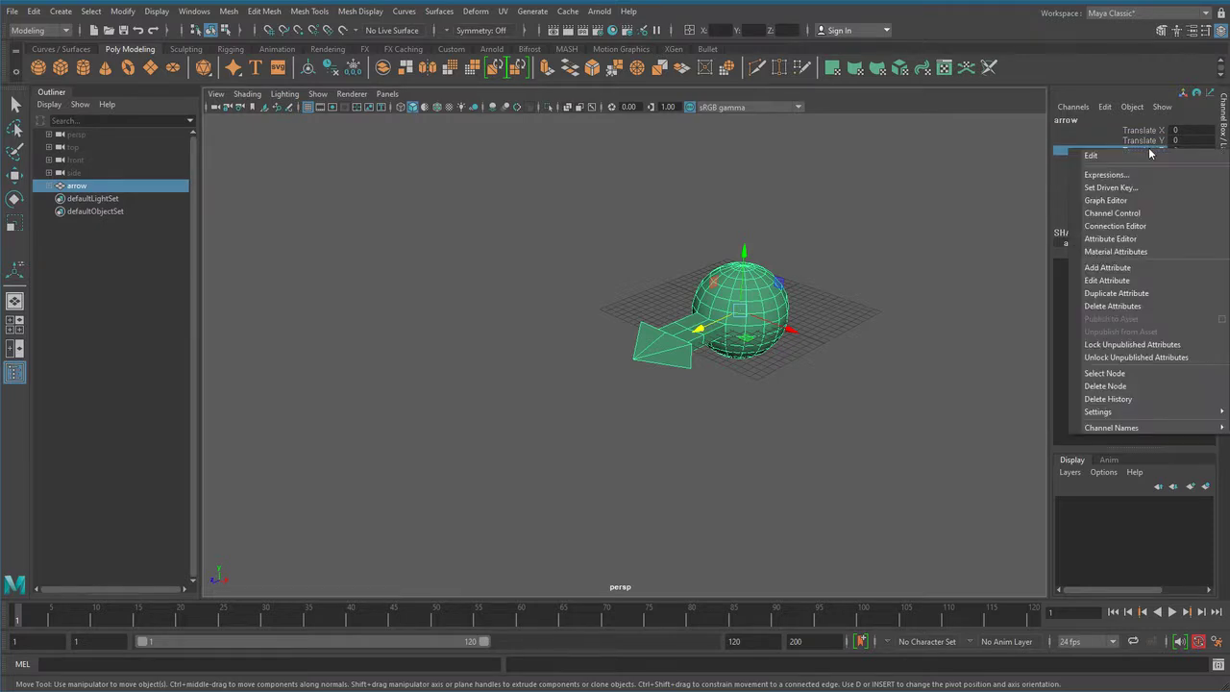
click(1132, 175)
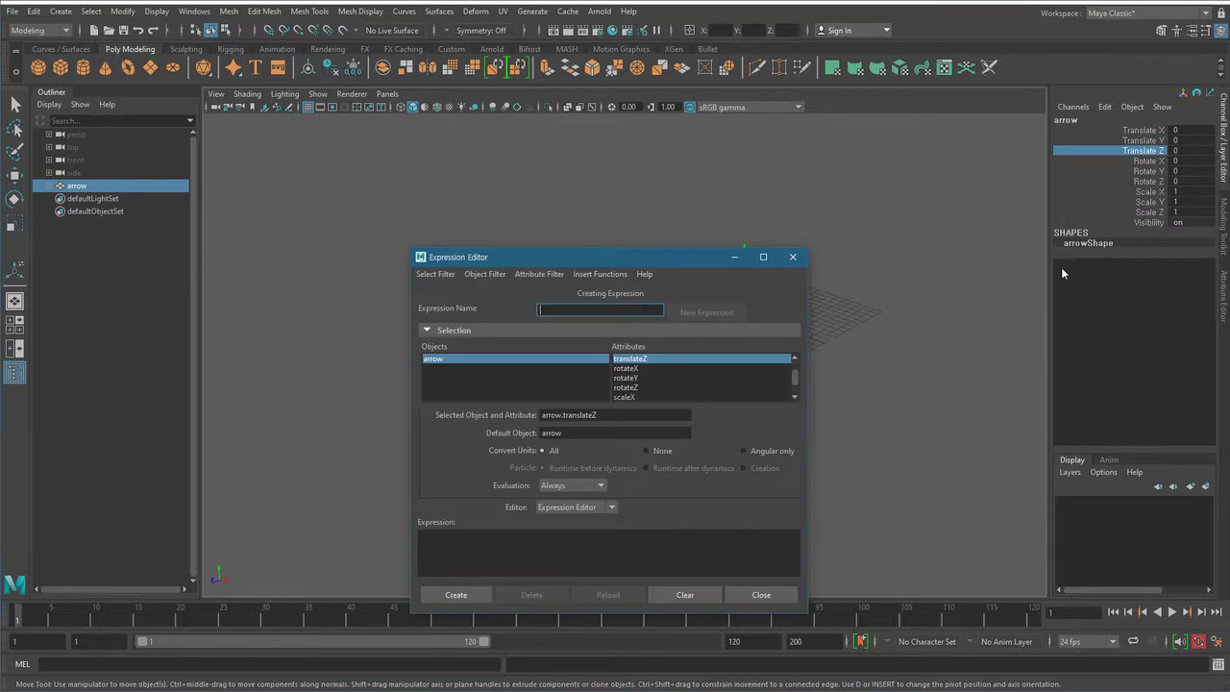
- Frame the arrow in the viewport and arrange the Expression Editor beside it with a taller expression area
drag(612, 264, 972, 210)
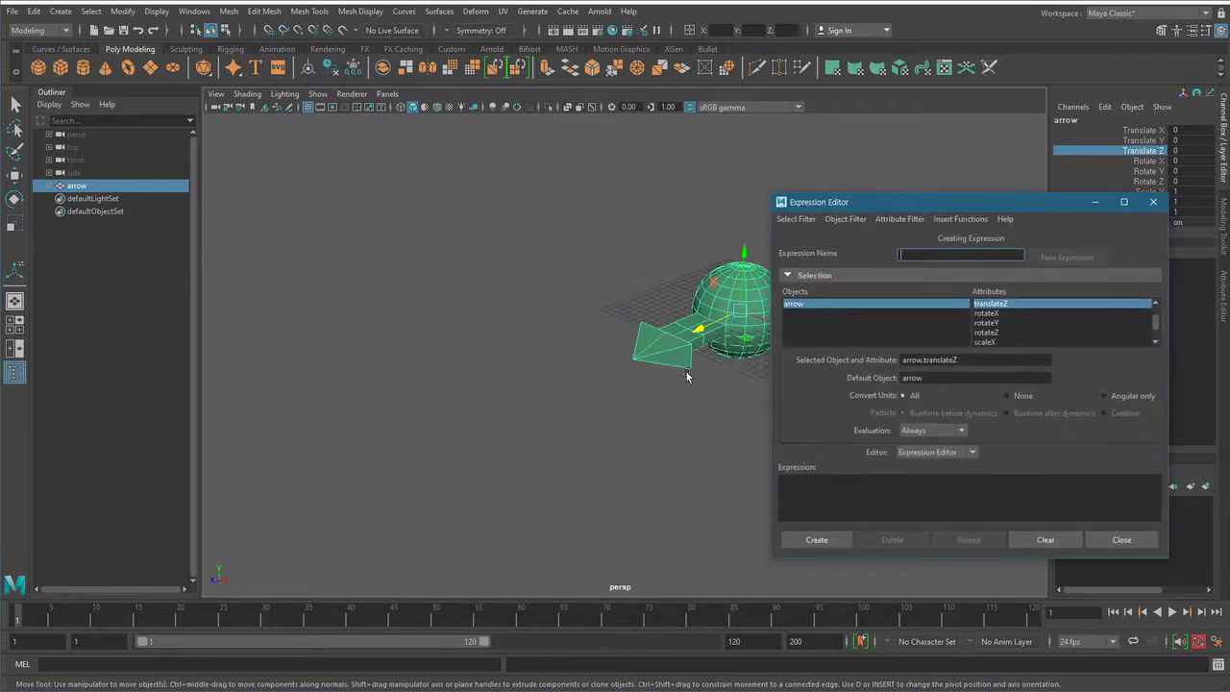
key(f)
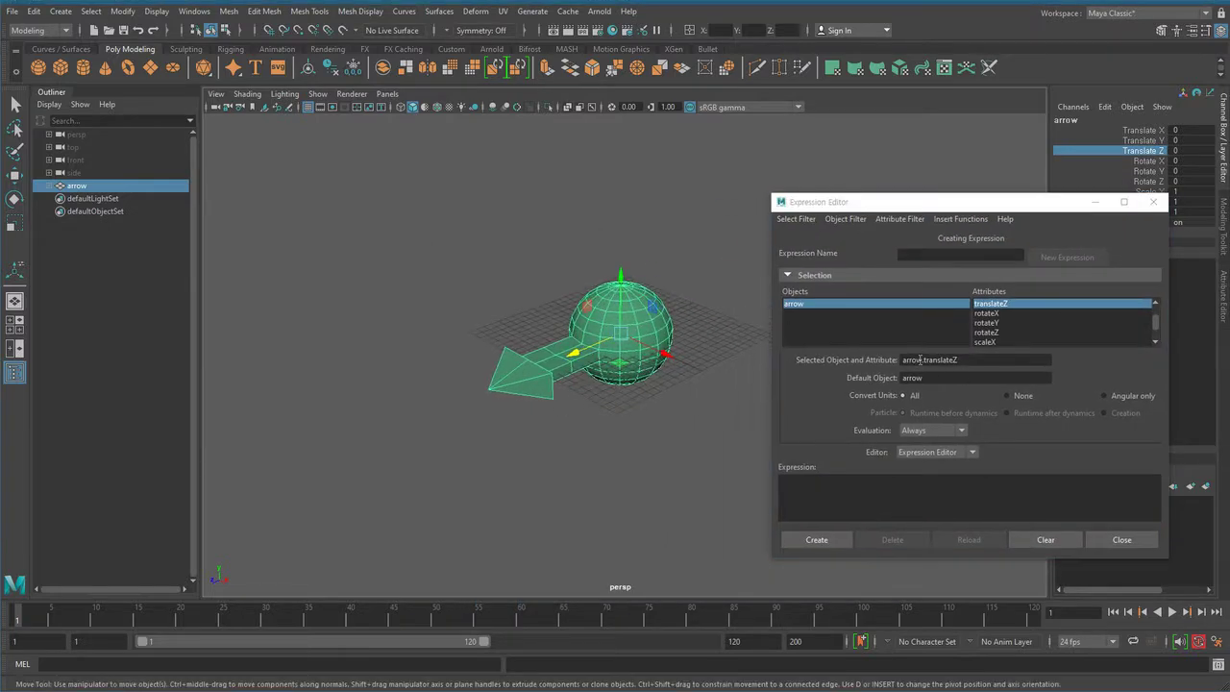
double_click(913, 360)
double_click(928, 359)
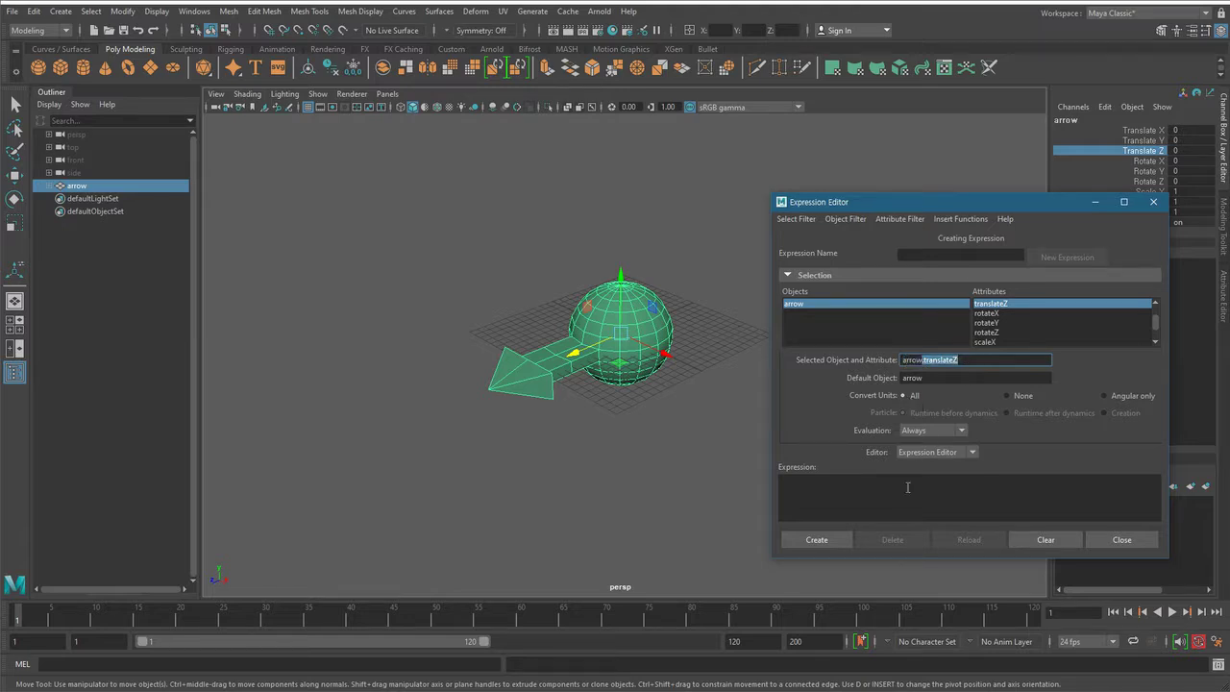
drag(965, 195, 963, 69)
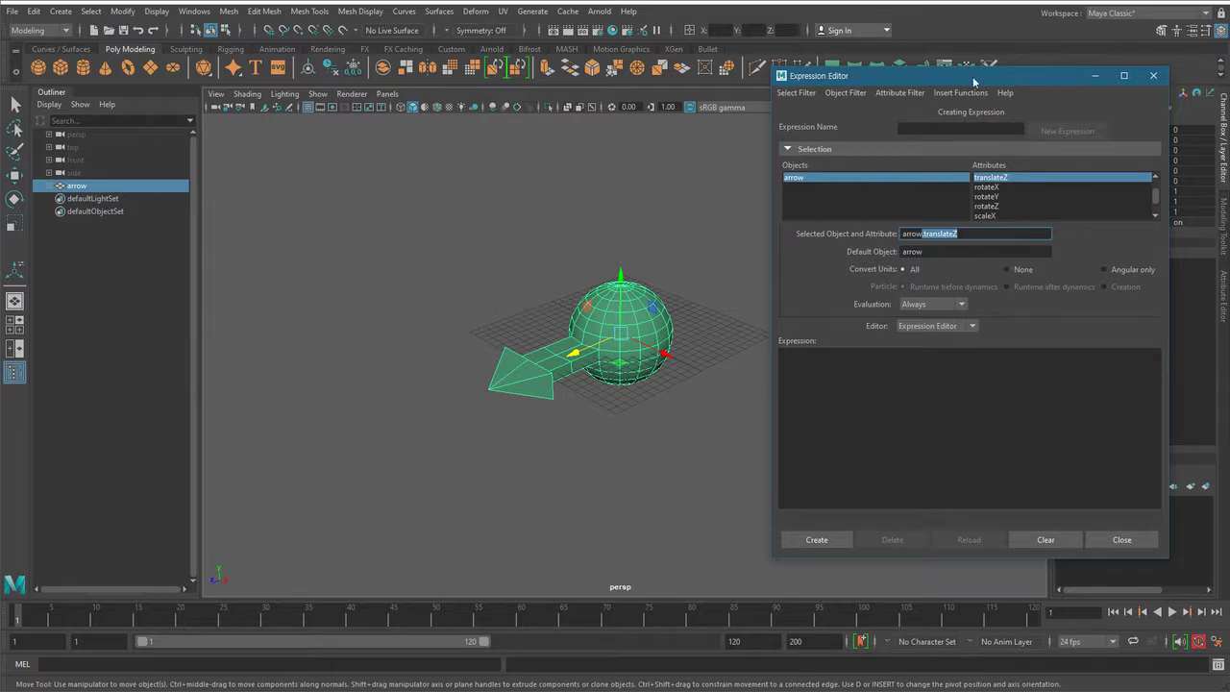
drag(976, 77, 868, 133)
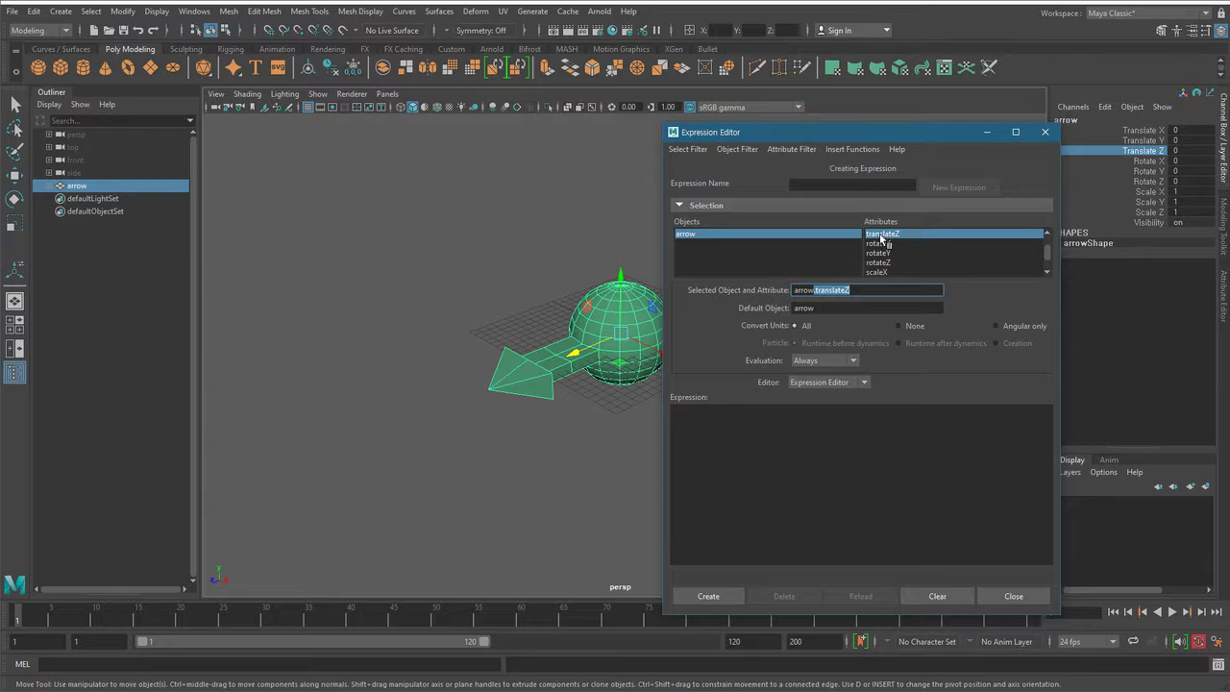
- Copy the attribute name arrow.translateZ into the empty expression area
click(686, 237)
click(814, 290)
drag(794, 292, 856, 291)
click(856, 290)
drag(860, 290, 817, 290)
click(870, 294)
mouse_move(814, 290)
mouse_down()
mouse_move(794, 290)
mouse_move(871, 291)
mouse_move(795, 290)
mouse_up()
key(ctrl+c)
click(824, 292)
click(833, 433)
key(ctrl+v)
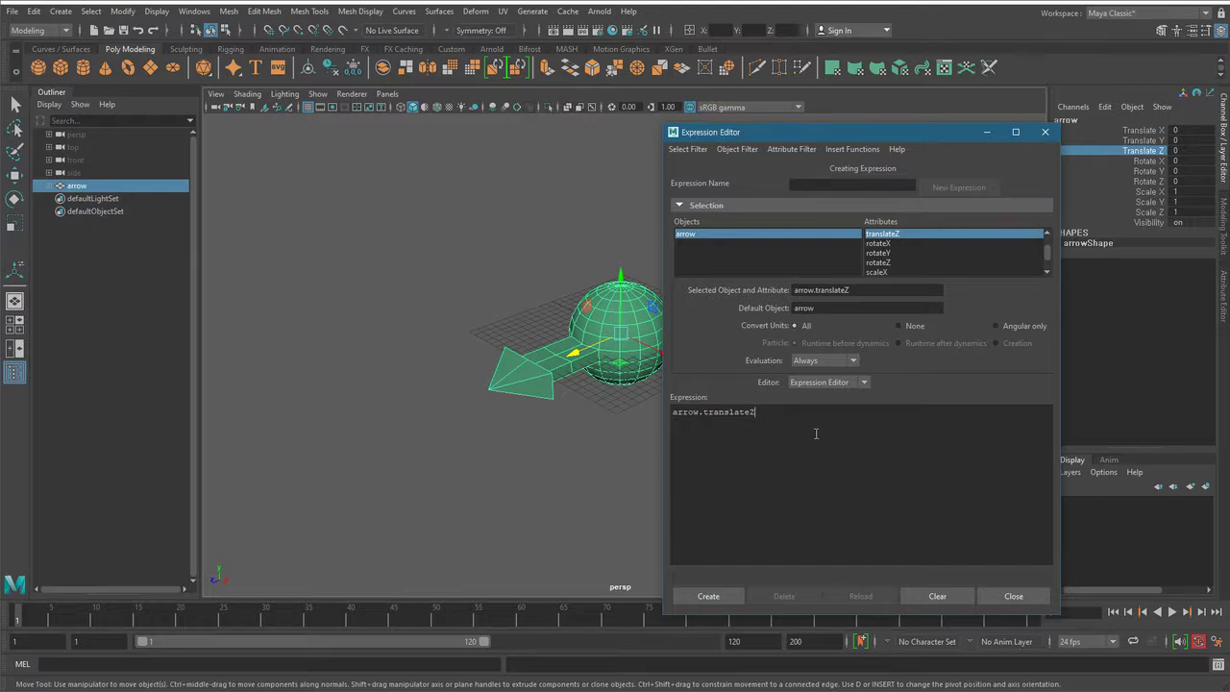
- Enlarge the text size in the expression area so arrow.translateZ is easier to read
ctrl+scroll(813, 431, up, 6)
ctrl+scroll(814, 430, down, 2)
ctrl+scroll(813, 431, down, 3)
ctrl+scroll(813, 430, up, 4)
ctrl+scroll(814, 431, down, 3)
ctrl+scroll(814, 430, up, 4)
ctrl+scroll(814, 431, down, 3)
ctrl+scroll(814, 431, up, 2)
ctrl+scroll(815, 431, down, 2)
ctrl+scroll(814, 430, up, 4)
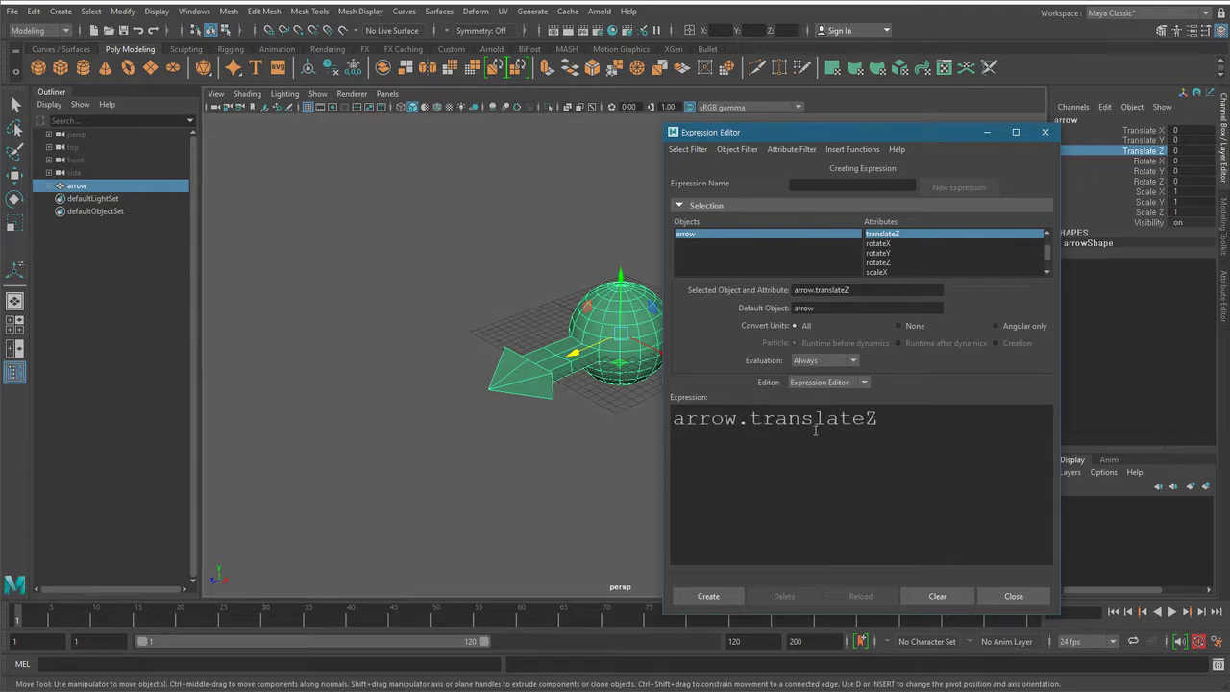
- Extend the expression to assign a value, reading arrow.translateZ = 35
drag(878, 423, 747, 422)
click(902, 432)
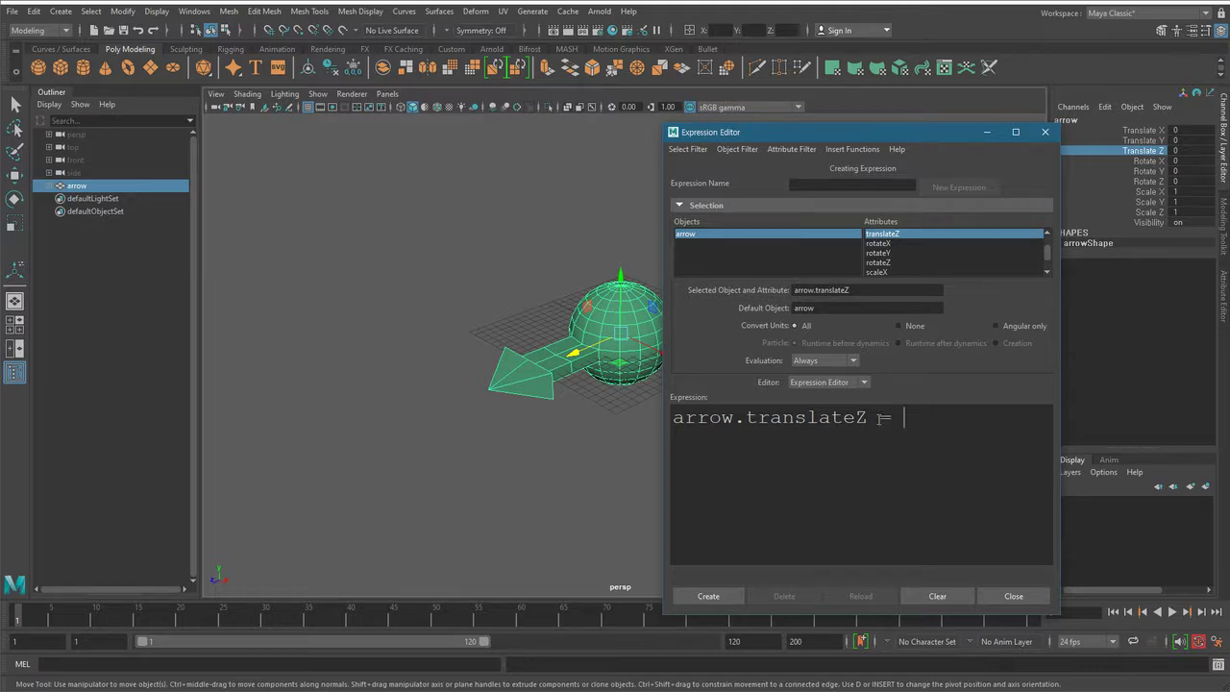
double_click(882, 416)
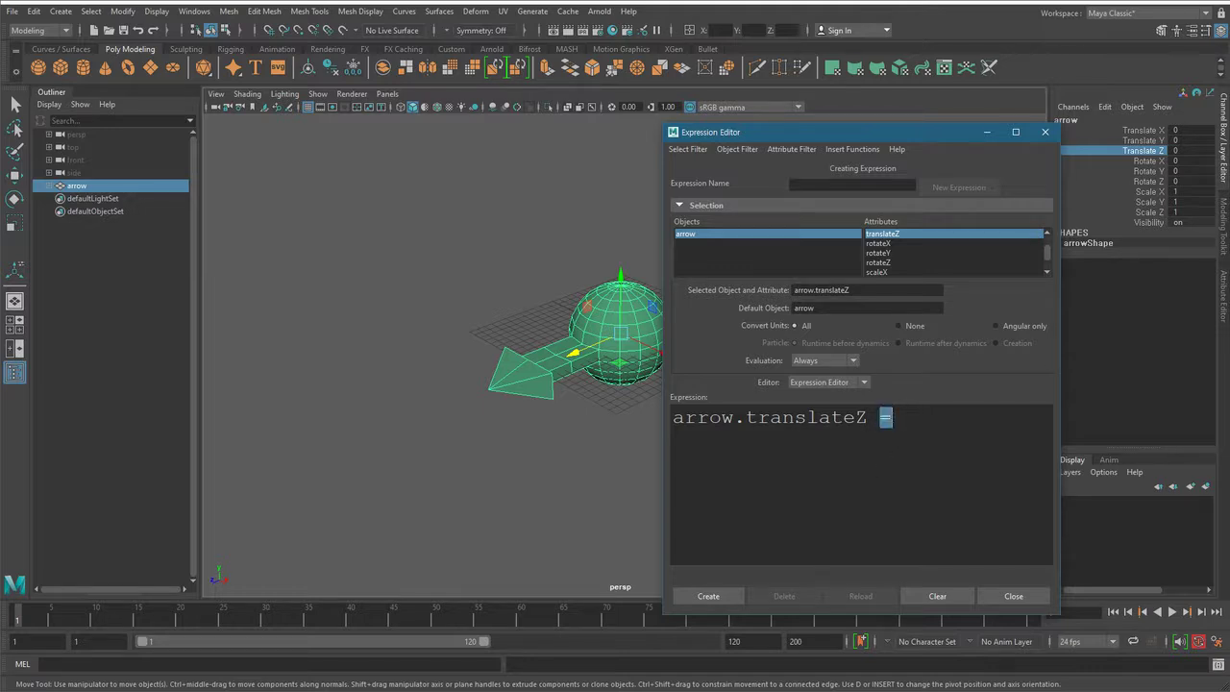
click(903, 428)
drag(868, 416, 674, 418)
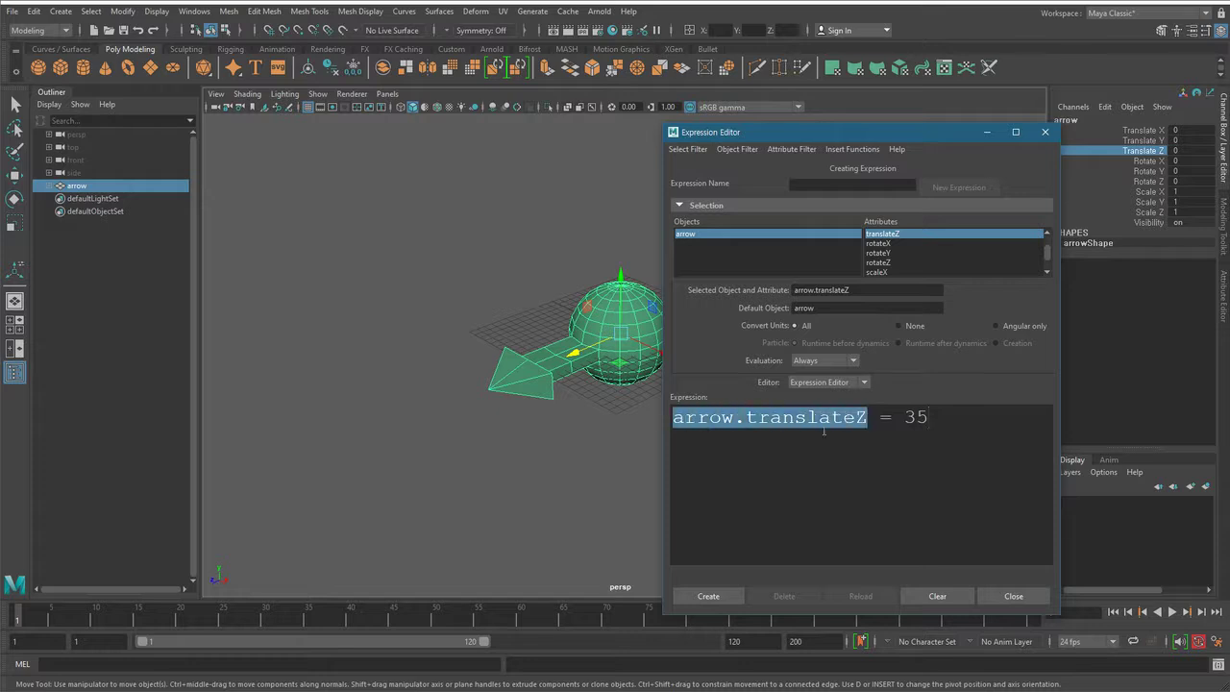
- Change the assigned value to 5 and create the expression arrow.translateZ = 5
click(893, 418)
drag(892, 416, 879, 417)
click(928, 417)
double_click(928, 417)
text(5)
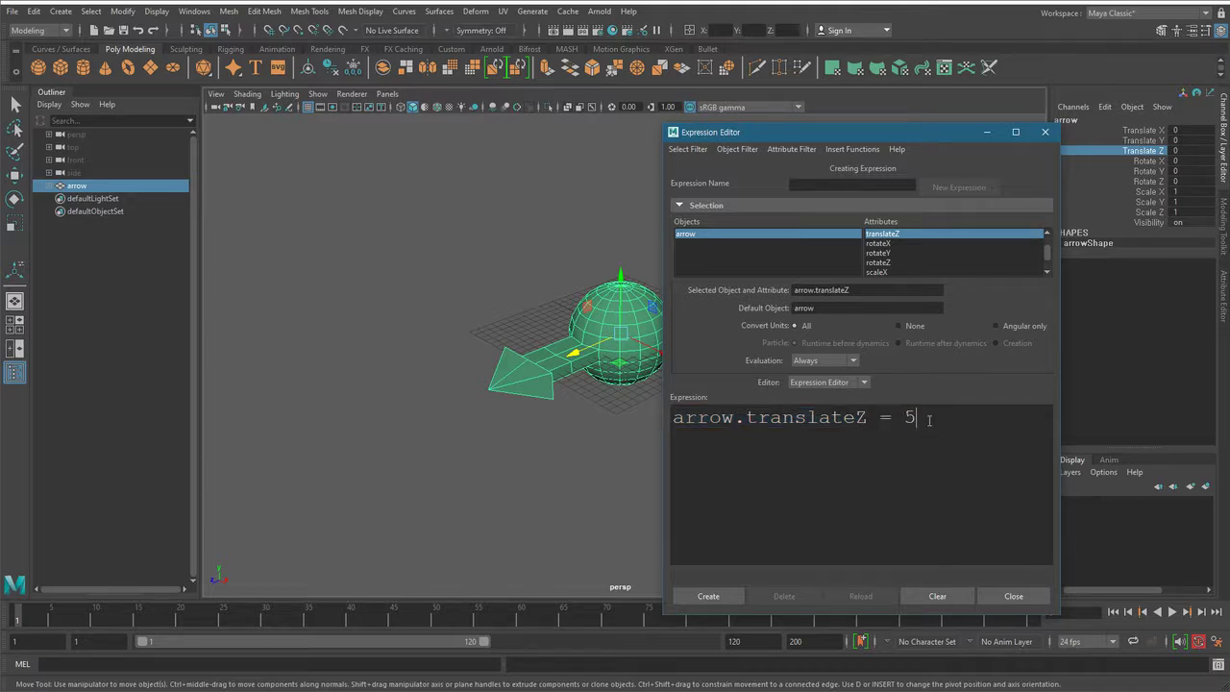
click(731, 595)
- Change the expression to arrow.translateZ = 25 and apply the edit
scroll(566, 391, down, 2)
alt+middle_drag(563, 389, 476, 415)
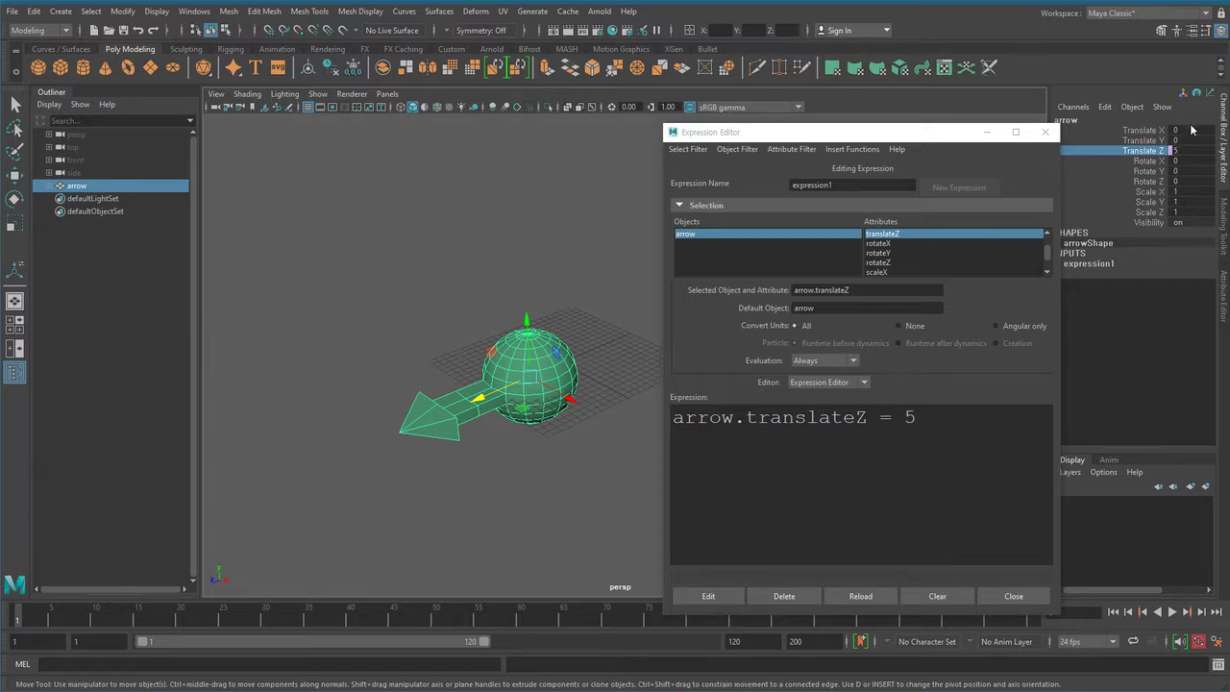
click(905, 416)
text(2)
click(707, 595)
click(408, 444)
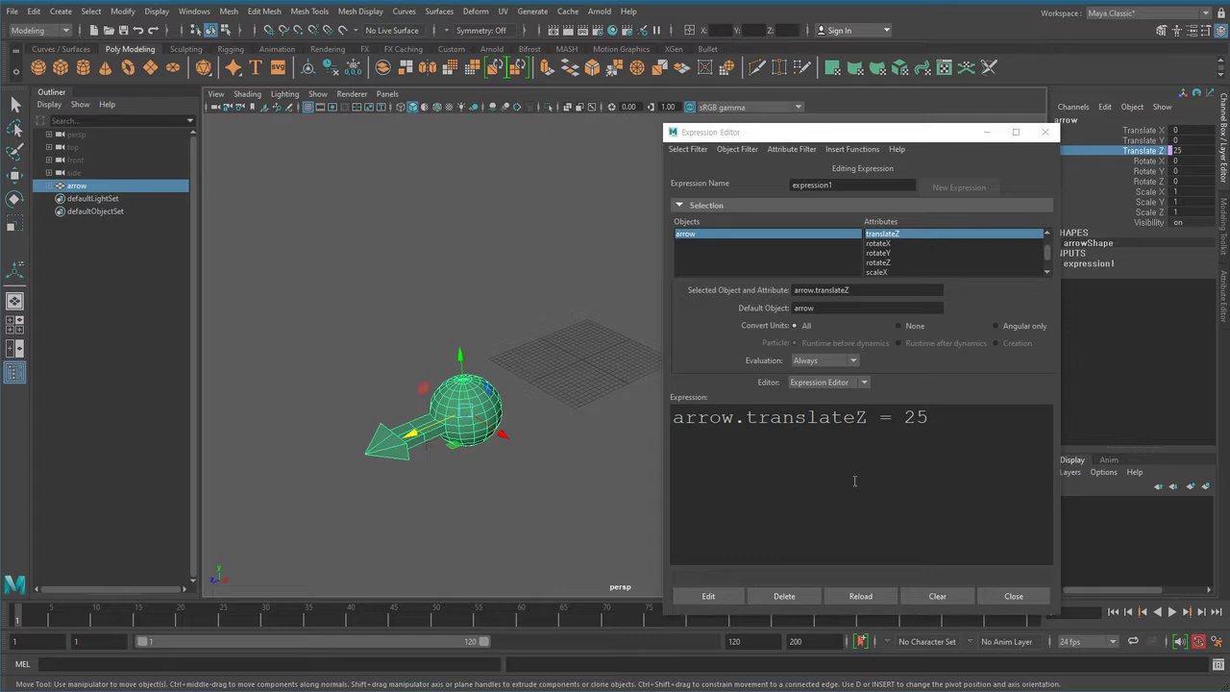
- Make the value negative so the expression reads arrow.translateZ = -25, and apply the edit
click(919, 423)
text(-)
click(713, 593)
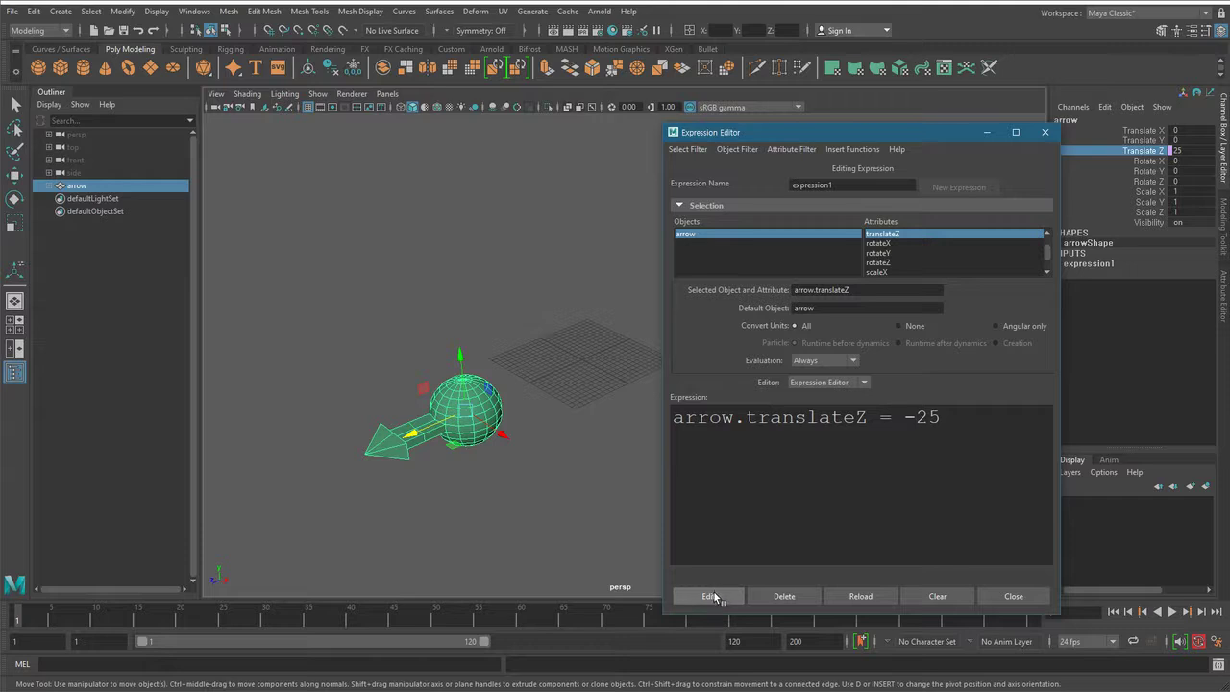
alt+middle_drag(516, 434, 412, 472)
alt+right_drag(413, 472, 488, 496)
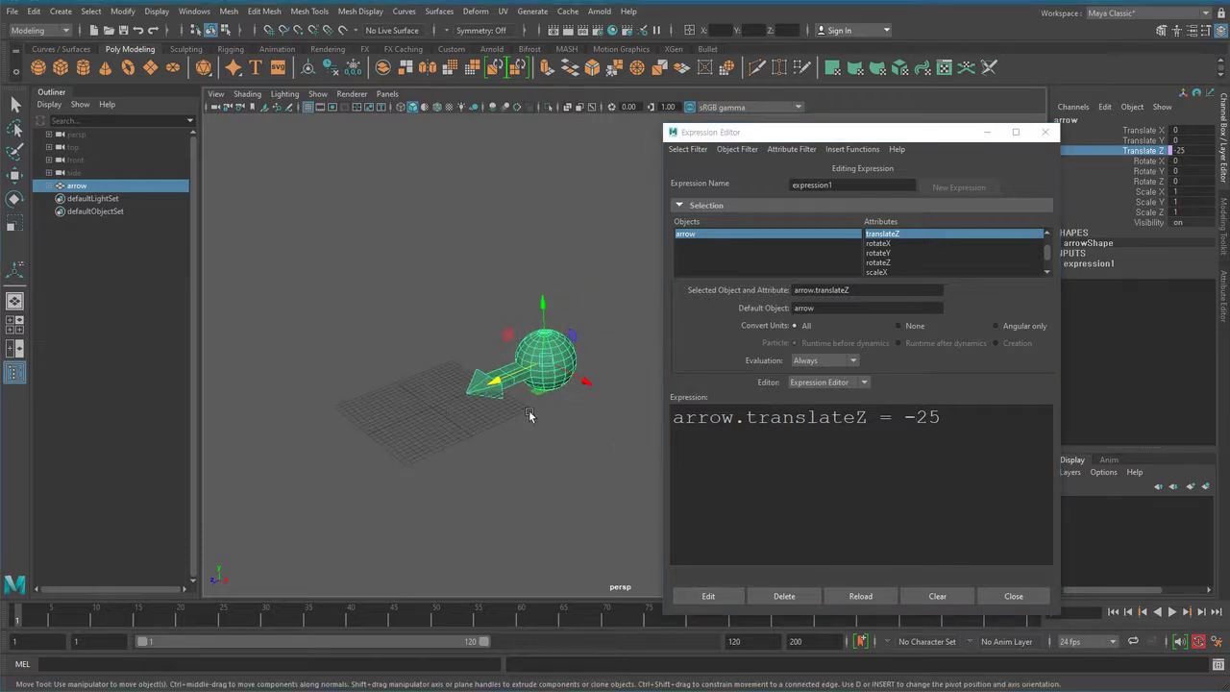
click(949, 417)
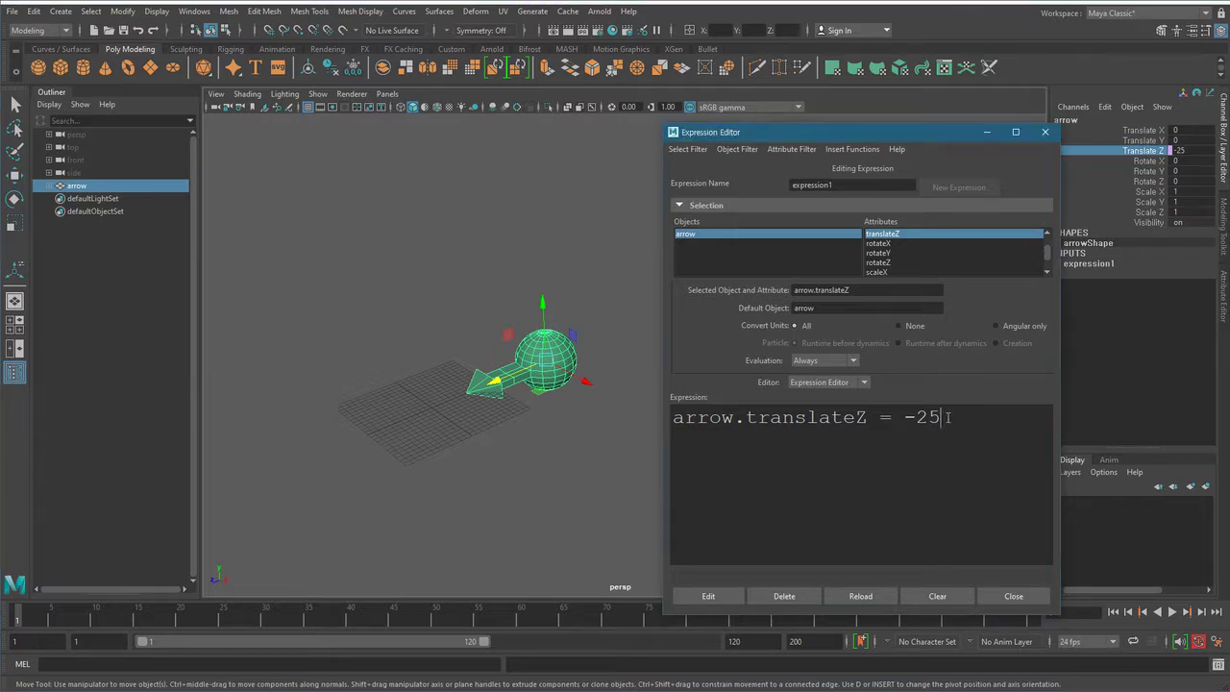
- Change the expression to arrow.translateZ = 17.56 and apply the edit
key(BackSpace)
key(BackSpace)
text(17.5)
click(706, 594)
key(f)
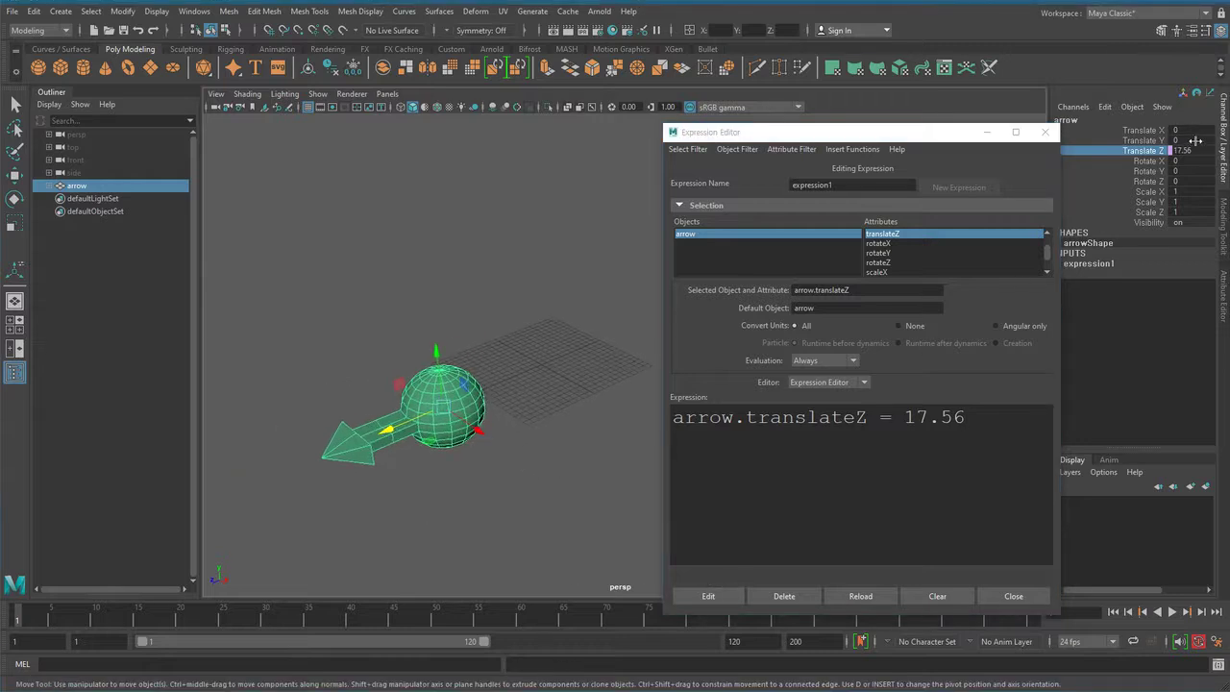
alt+middle_drag(415, 475, 463, 465)
scroll(462, 462, up, 2)
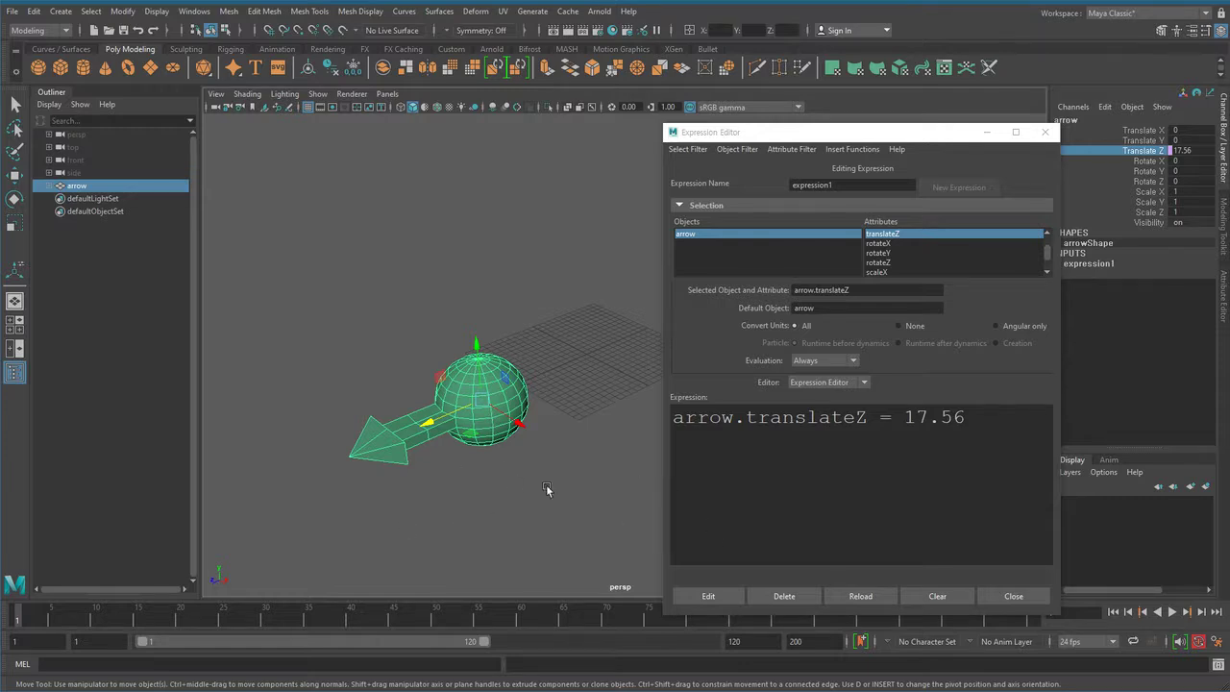
- Review the parts of the expression by highlighting the value, the object attribute and the equals sign in turn
drag(895, 141, 887, 84)
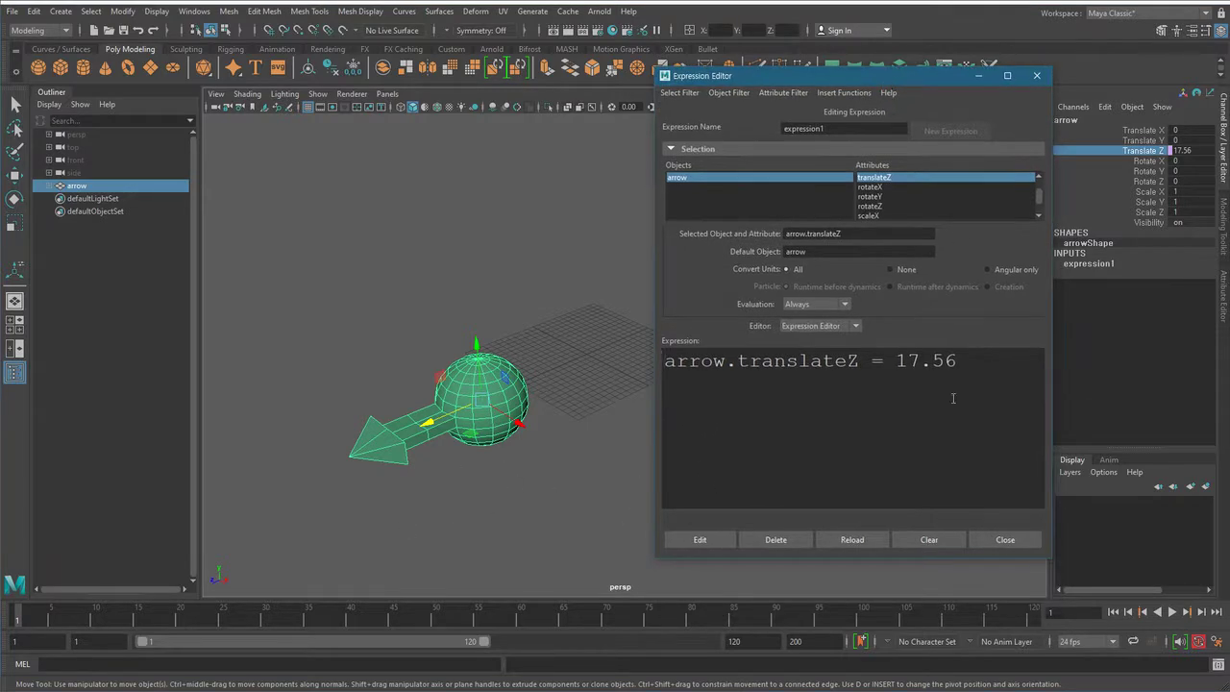
drag(897, 360, 957, 362)
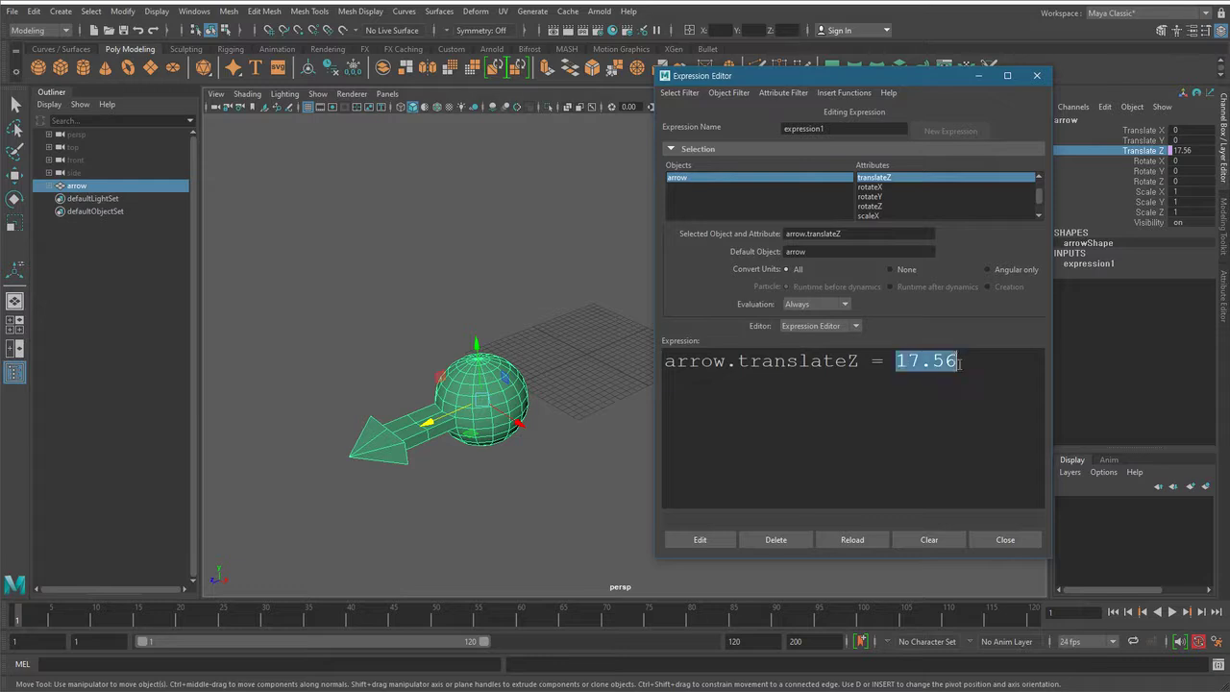
drag(858, 361, 715, 365)
double_click(877, 361)
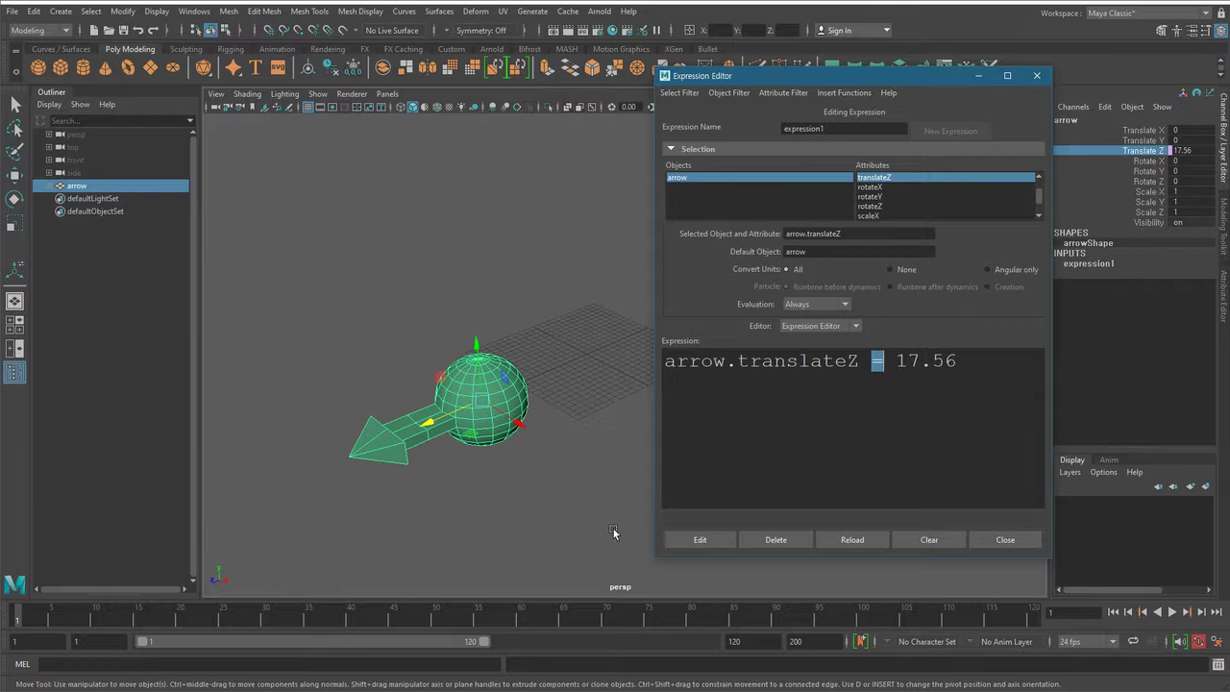
- Play the animation from the first frame to check the arrow's motion with the constant value, stop it and rewind to the start
click(1113, 614)
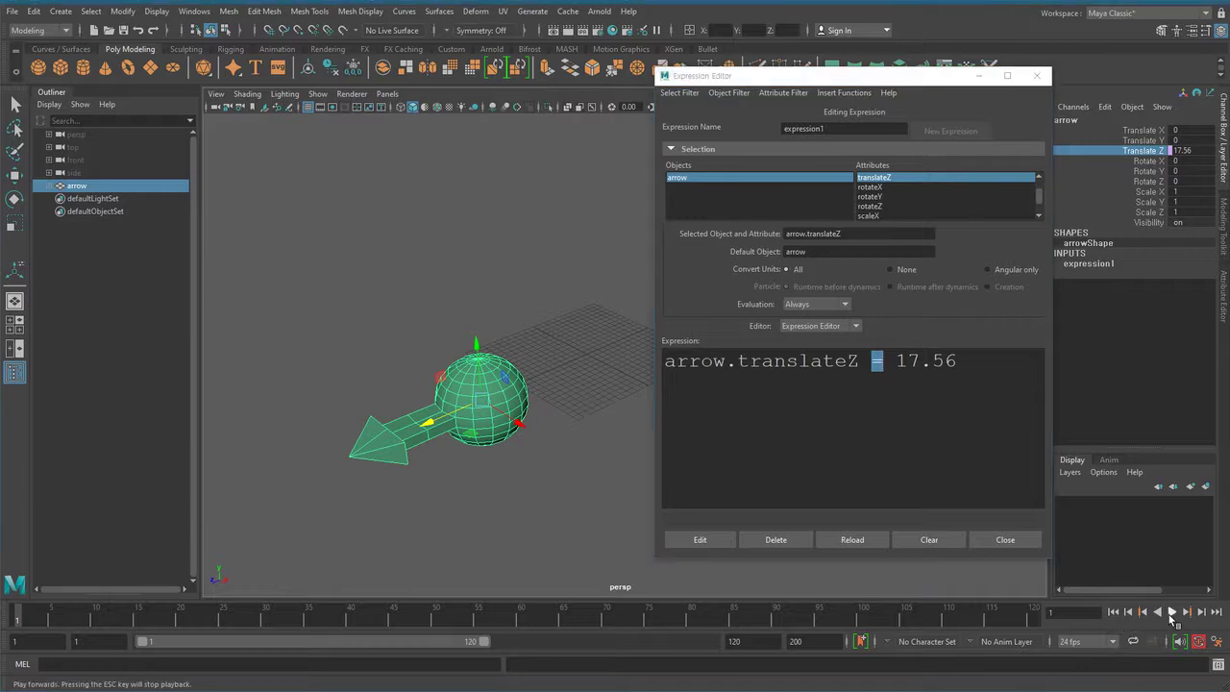
click(1172, 613)
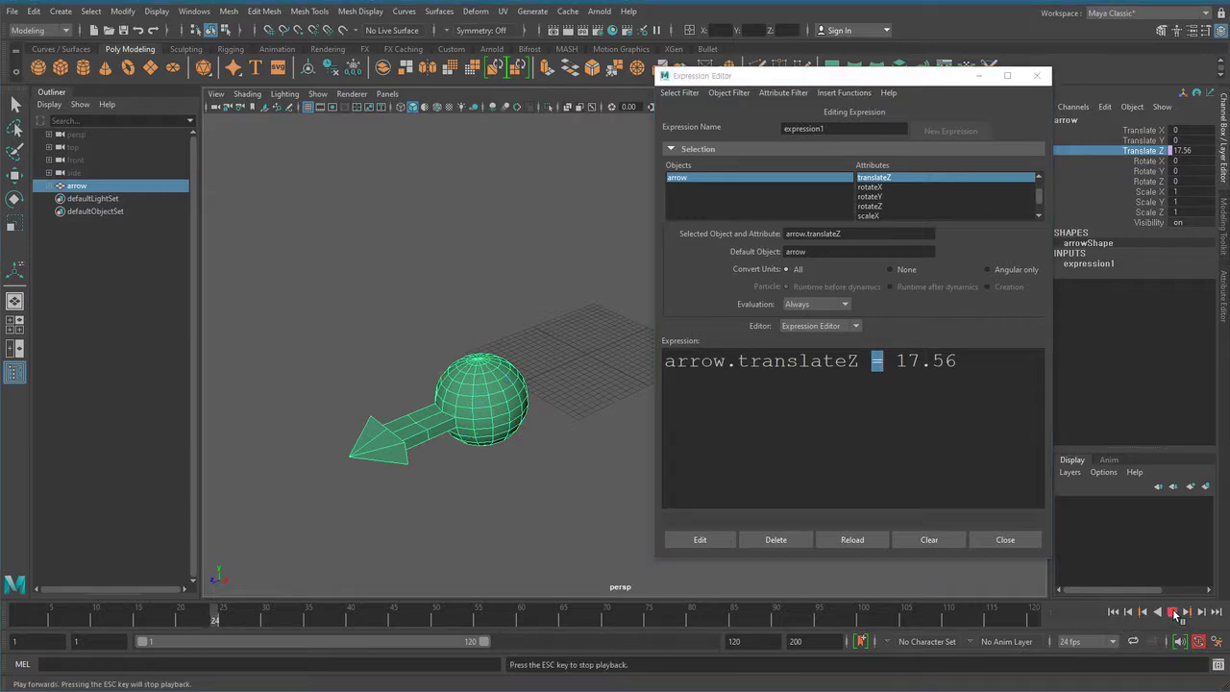
click(1173, 615)
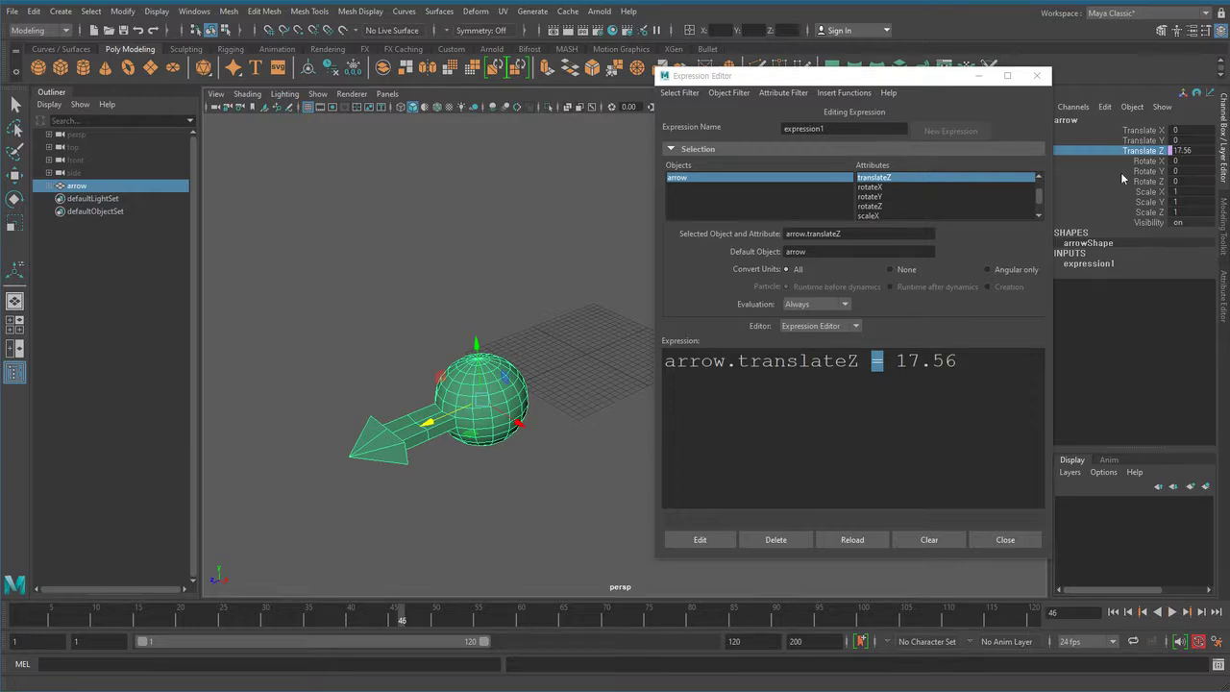
click(1113, 612)
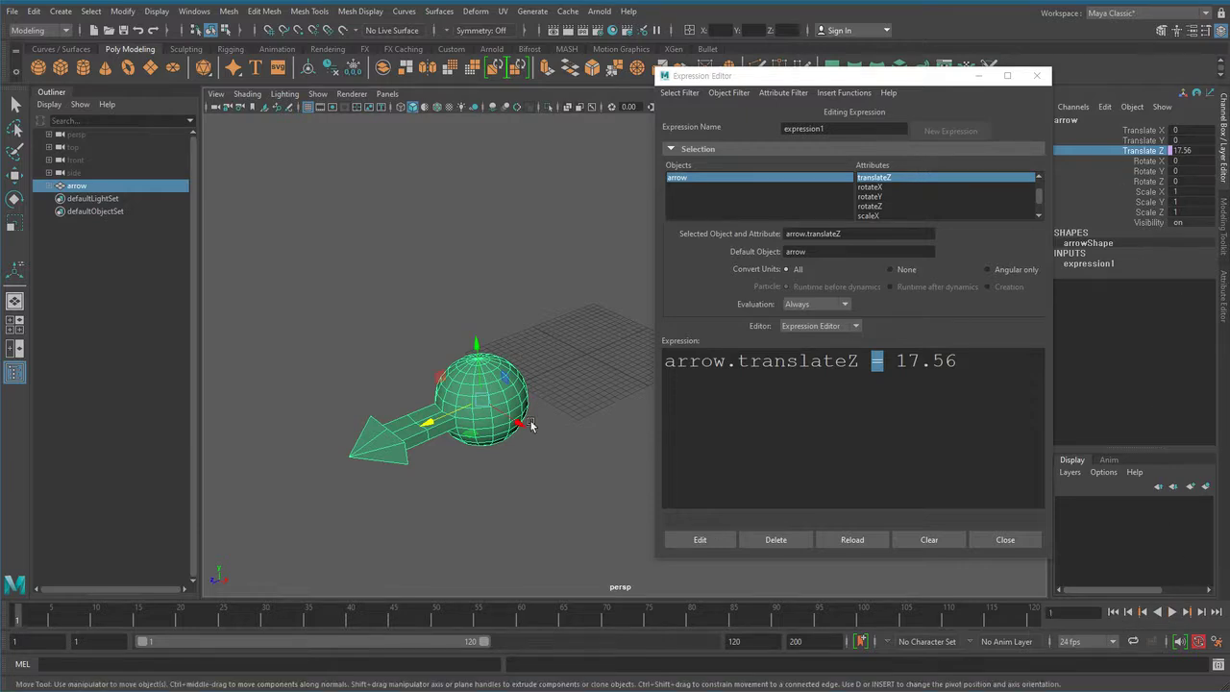
alt+drag(531, 456, 513, 426)
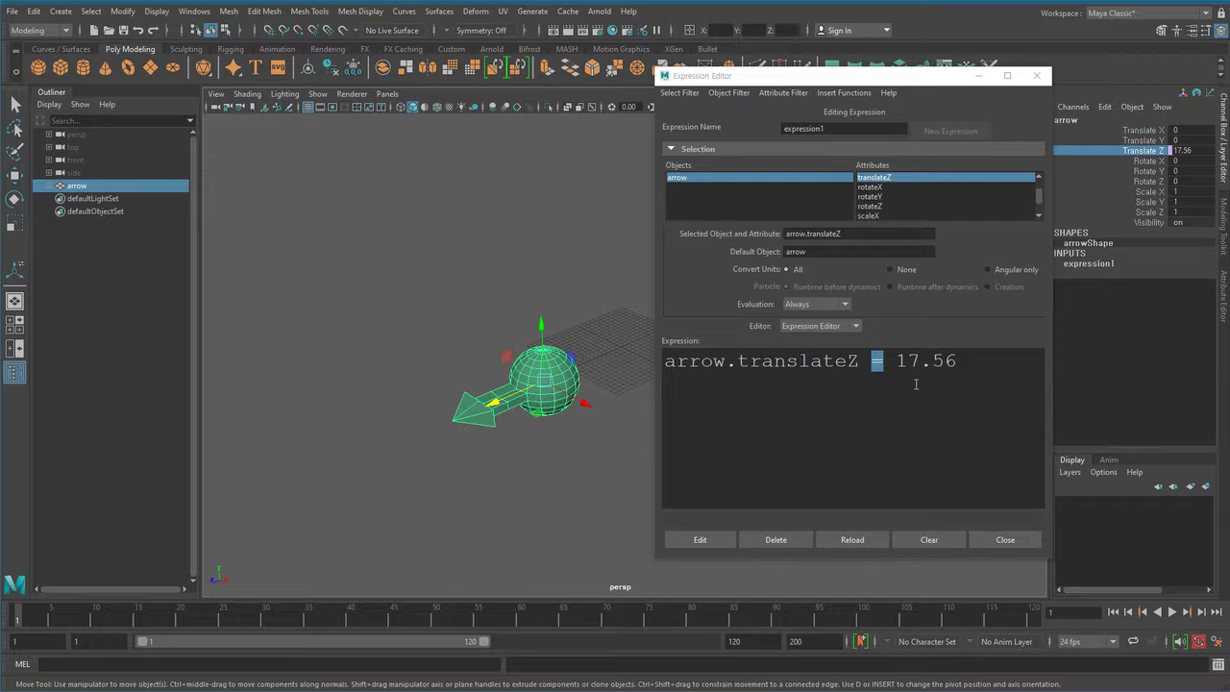
- Enlarge the Expression Editor and replace the constant value so the expression reads arrow.translateZ = time
click(923, 395)
drag(1055, 563, 1145, 594)
click(961, 391)
ctrl+scroll(960, 391, up, 1)
drag(907, 363, 1011, 361)
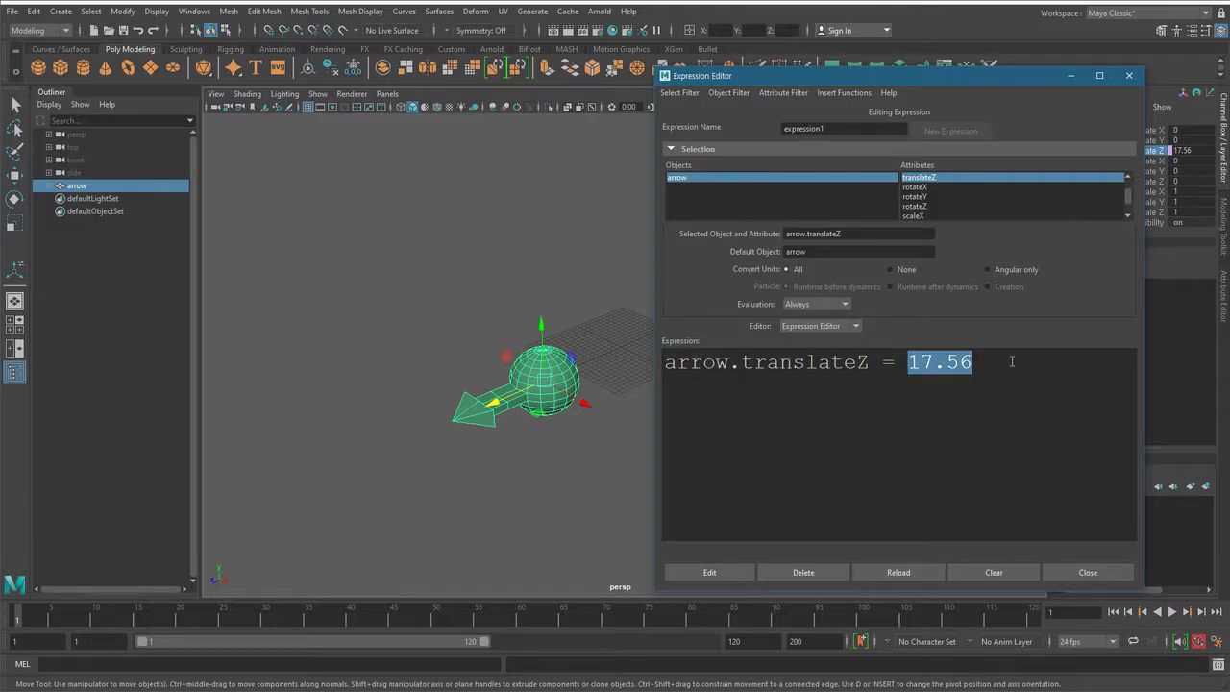
text(time)
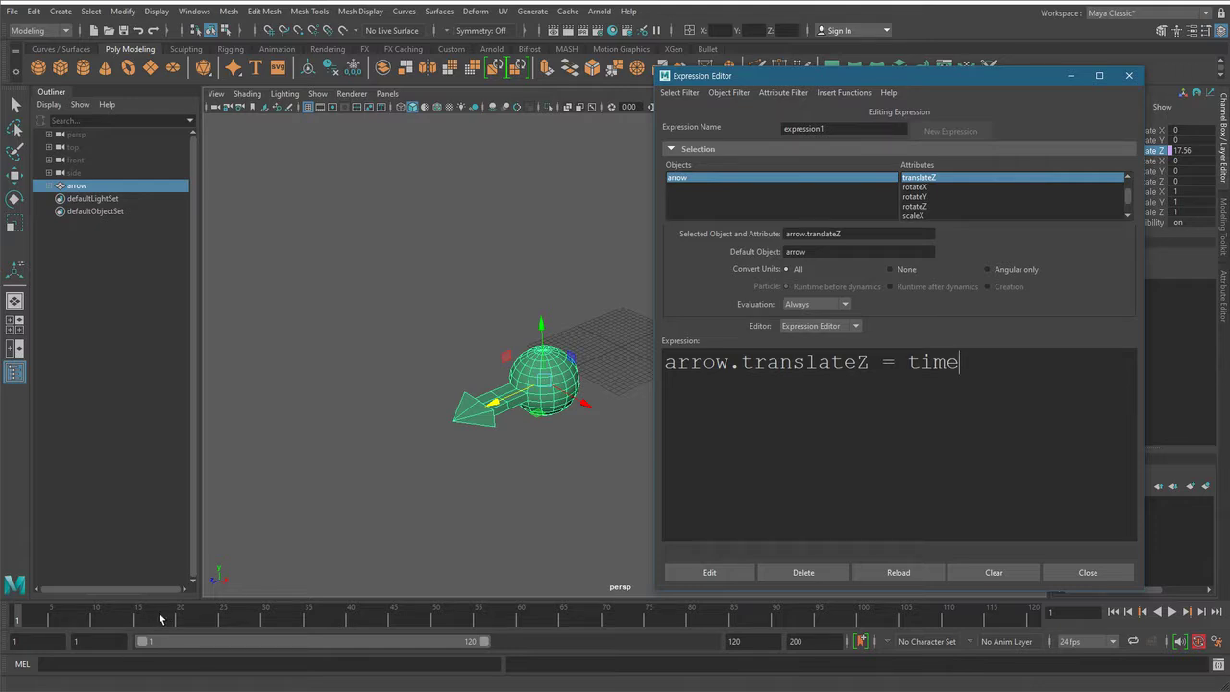
- Play and scrub through the timeline up to frame 90 to examine how frames relate to elapsed time
click(1170, 615)
click(1171, 613)
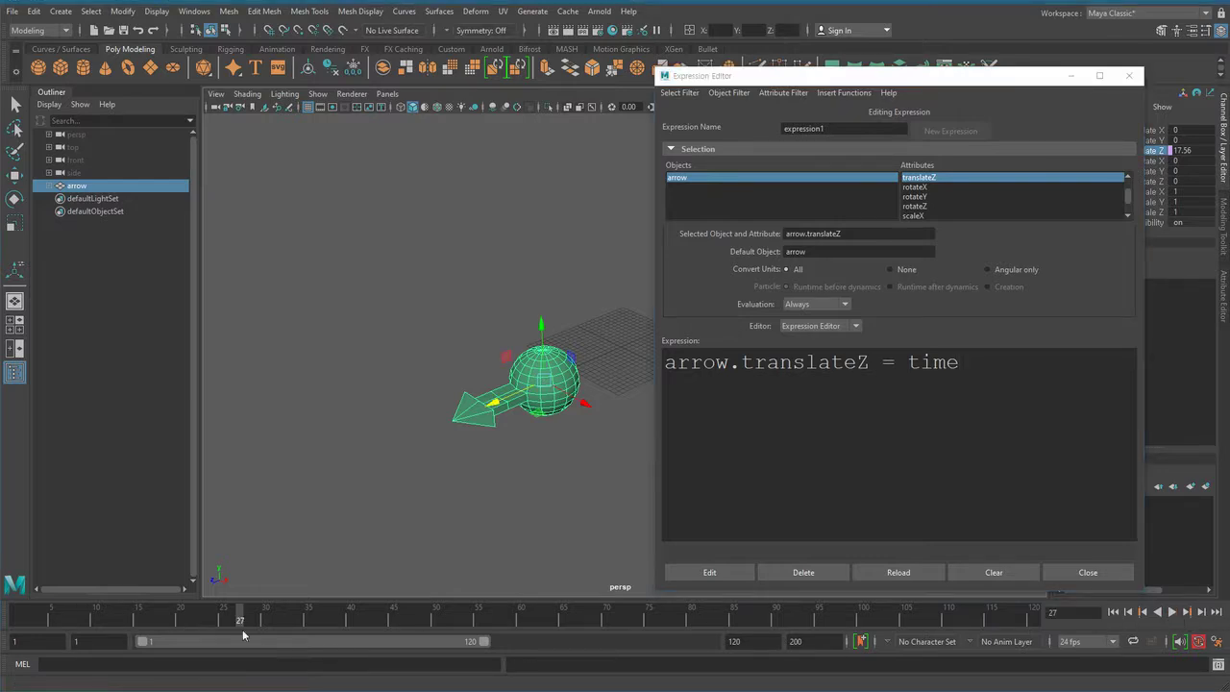
drag(240, 624, 722, 625)
click(310, 625)
drag(309, 625, 17, 625)
key(alt+v)
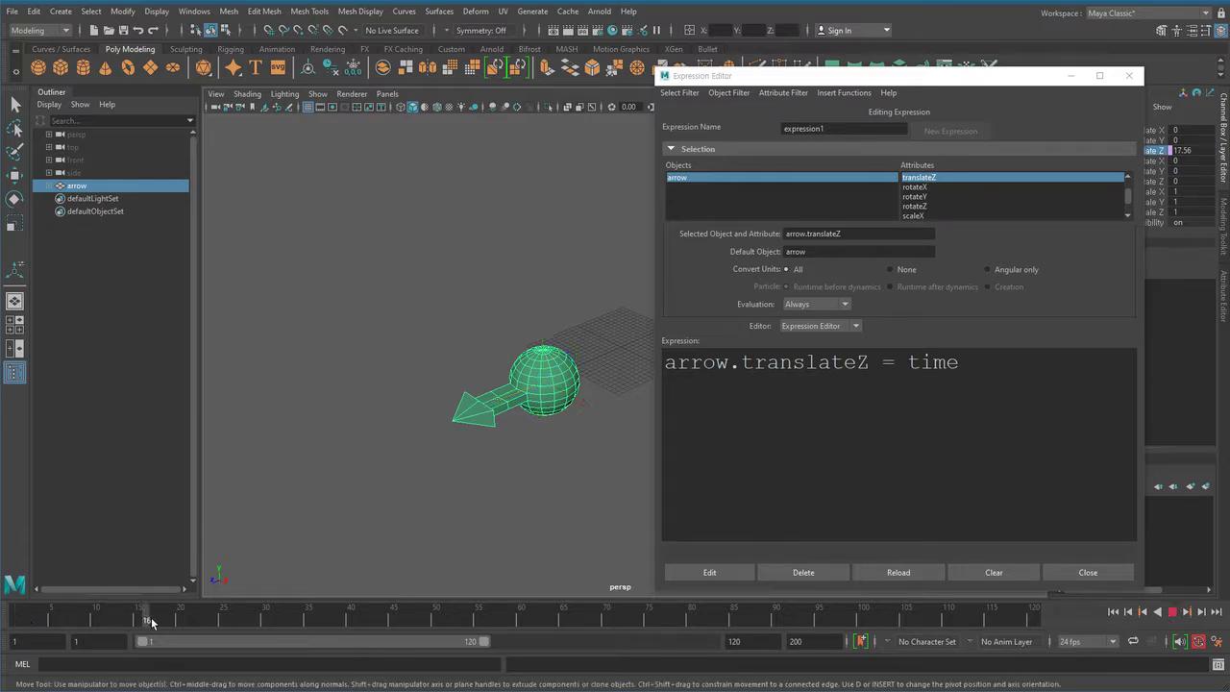
key(alt+v)
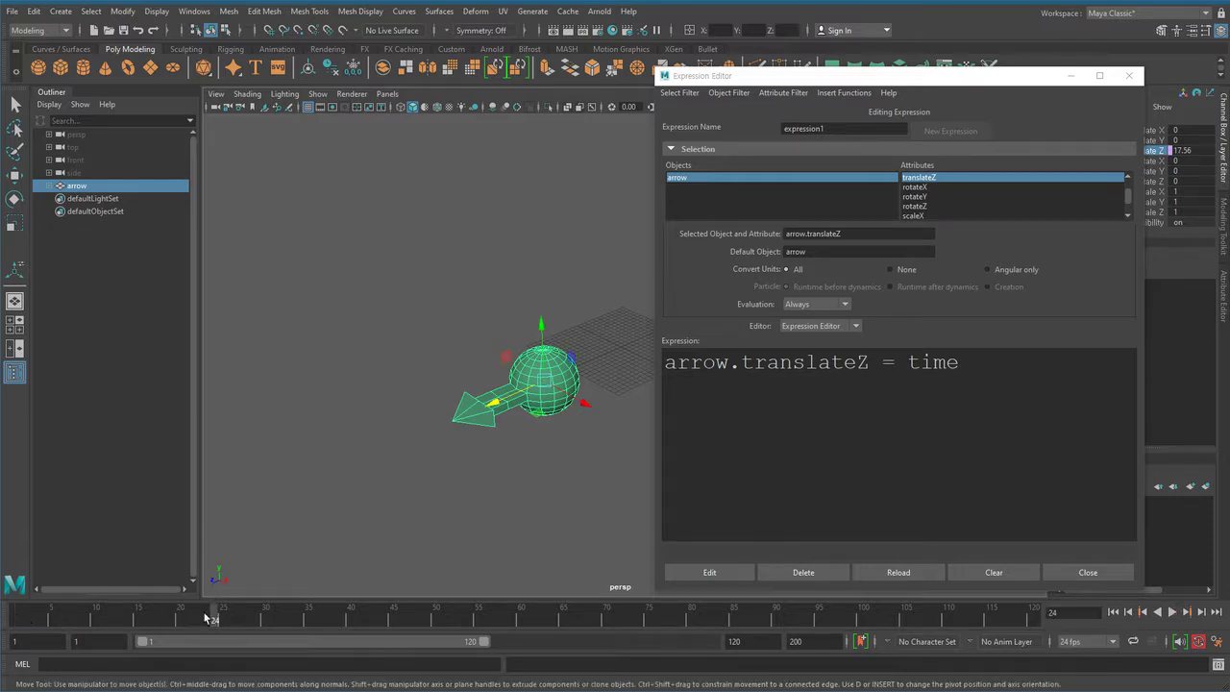
key(alt+v)
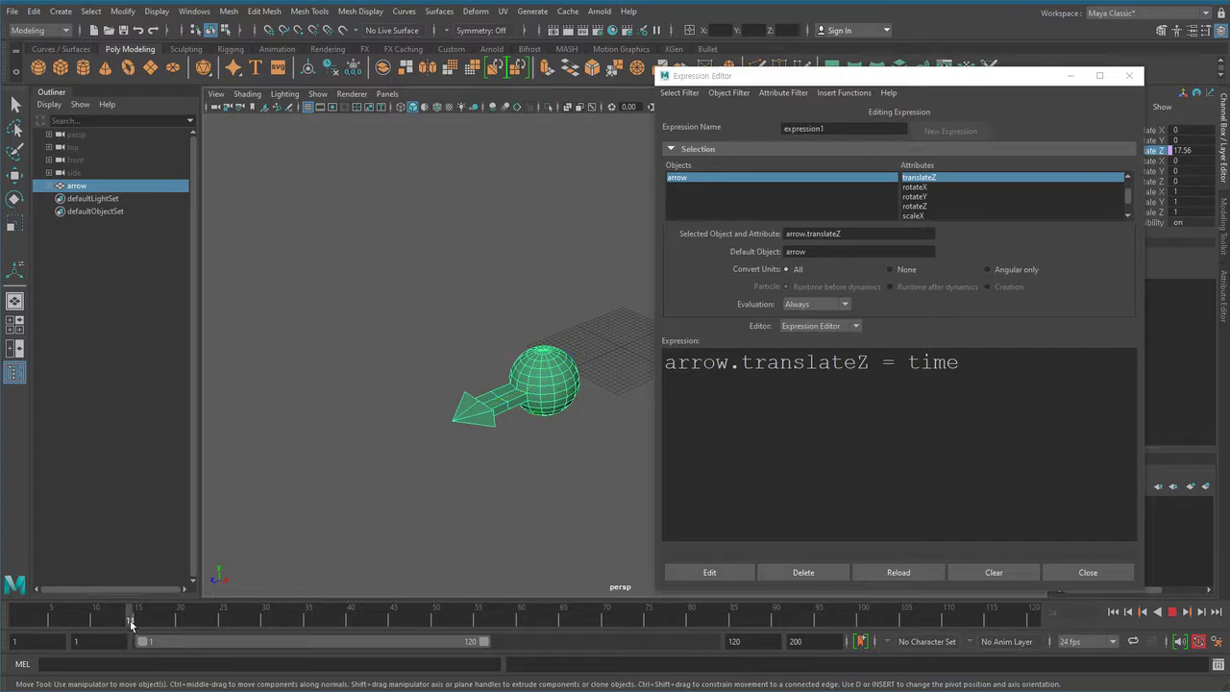
mouse_move(131, 622)
mouse_down()
mouse_move(96, 624)
mouse_move(776, 624)
mouse_up()
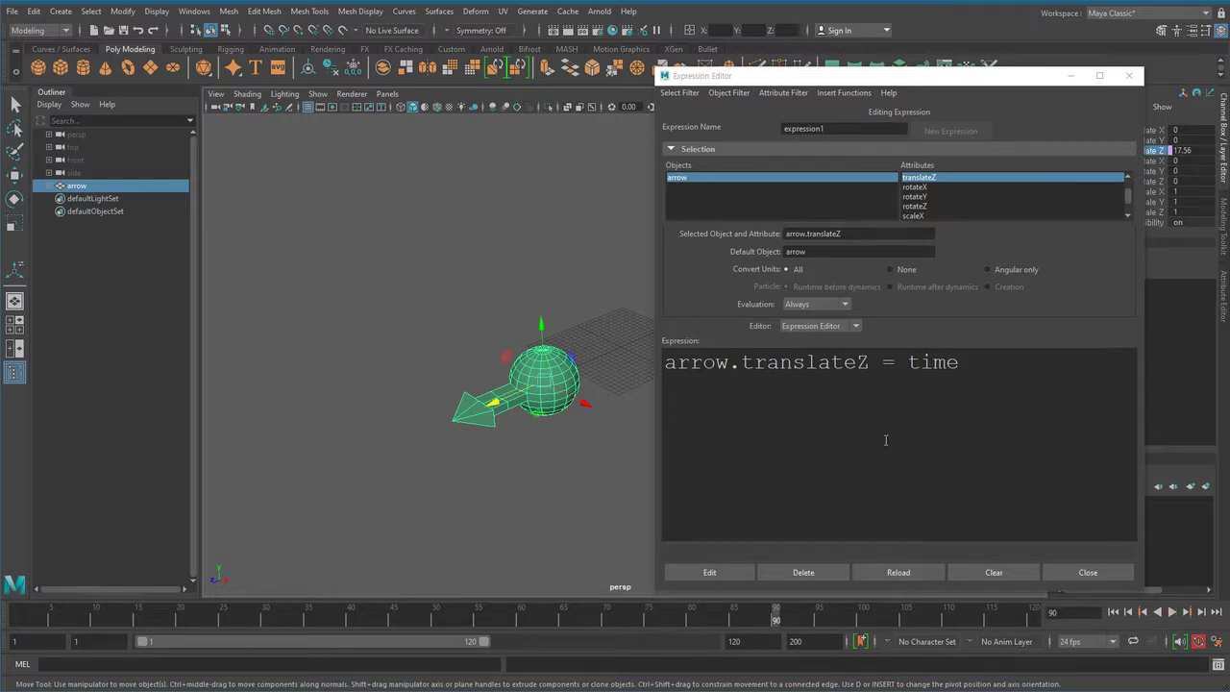
- Apply the time expression and play the animation from the first frame, returning to the start
drag(911, 369, 962, 364)
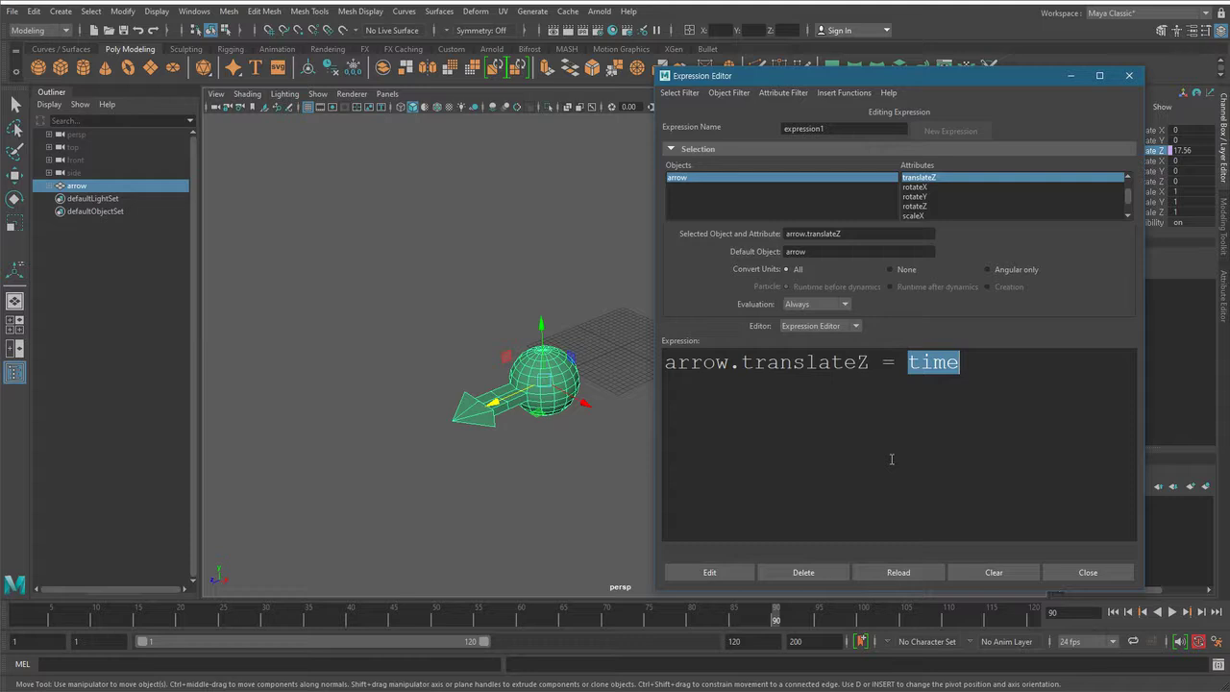
click(740, 570)
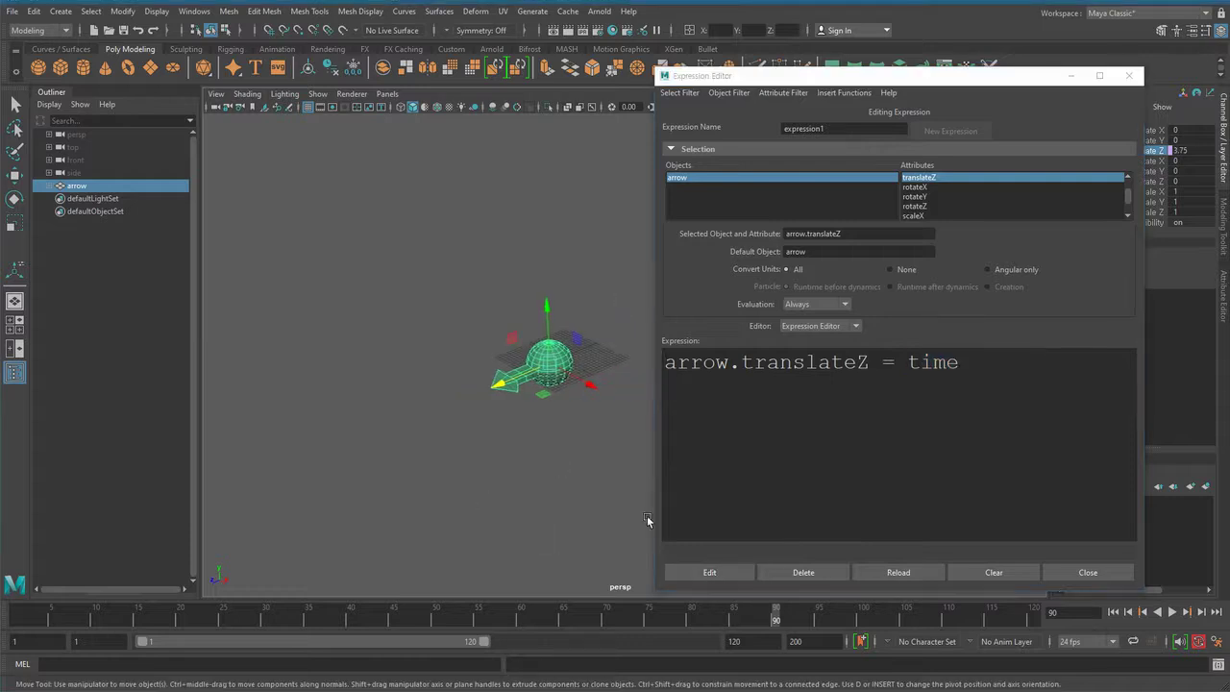
click(1115, 612)
key(alt+v)
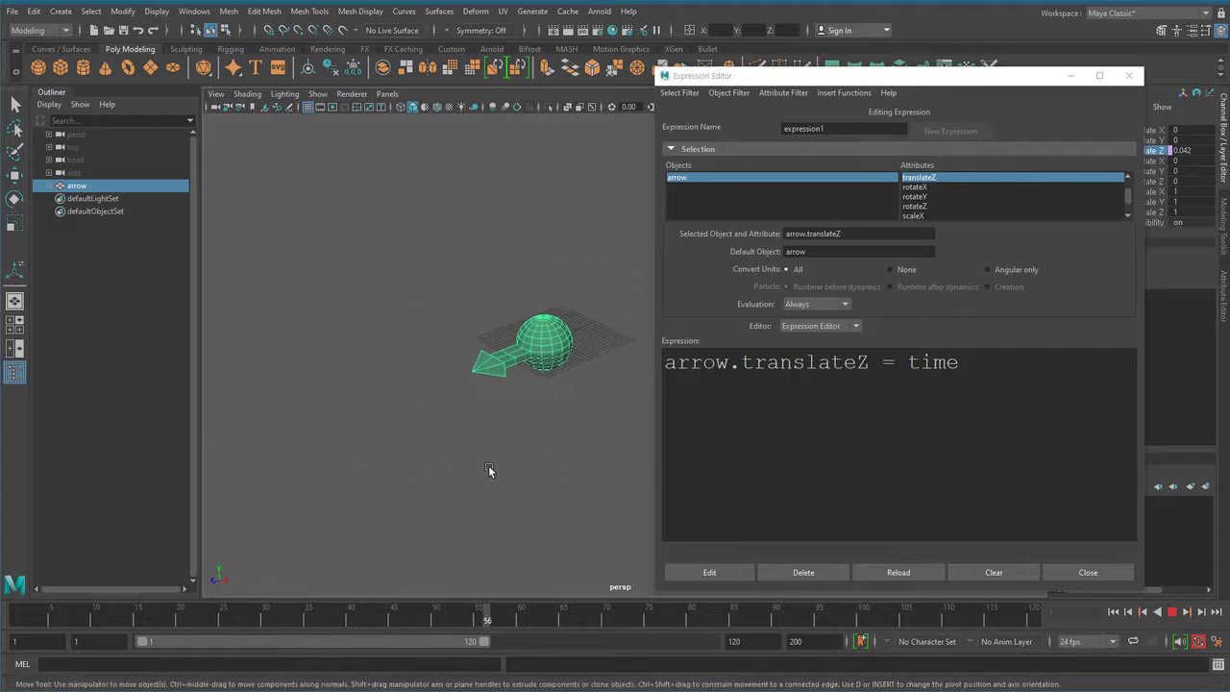
click(1170, 612)
click(1113, 611)
- Replace time so the expression reads arrow.translateZ = frame, and apply the edit at frame 1
click(920, 403)
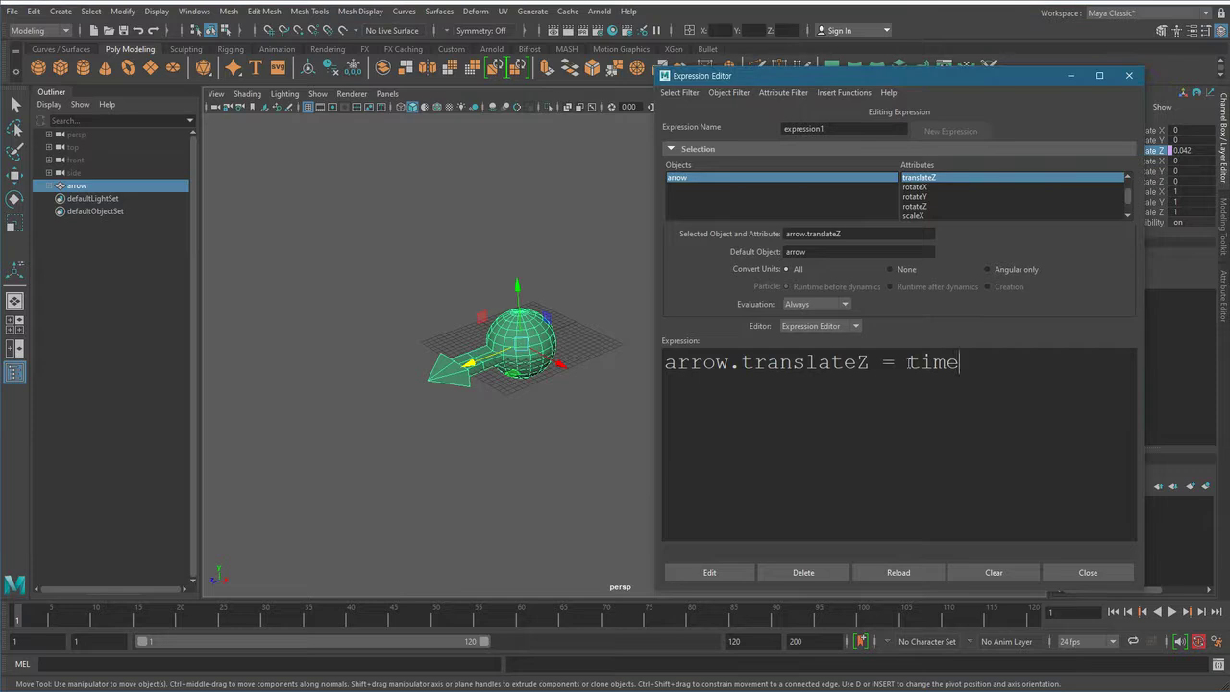
drag(908, 364, 961, 363)
text(frame)
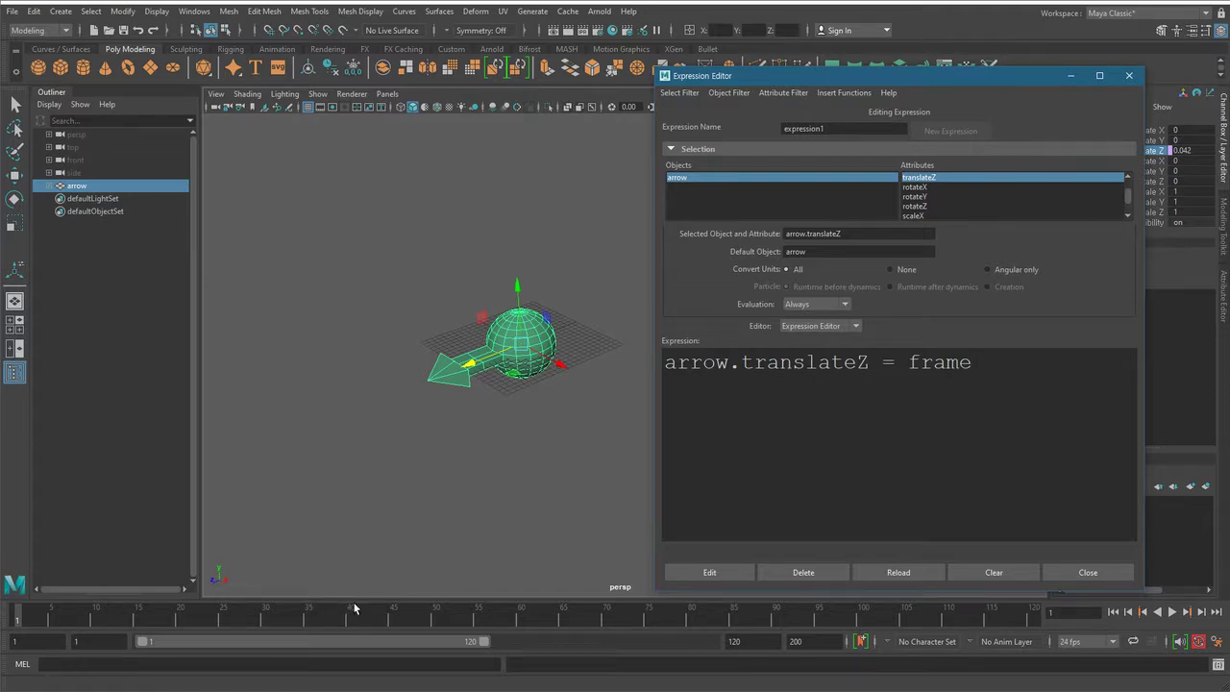
drag(348, 624, 277, 620)
key(w)
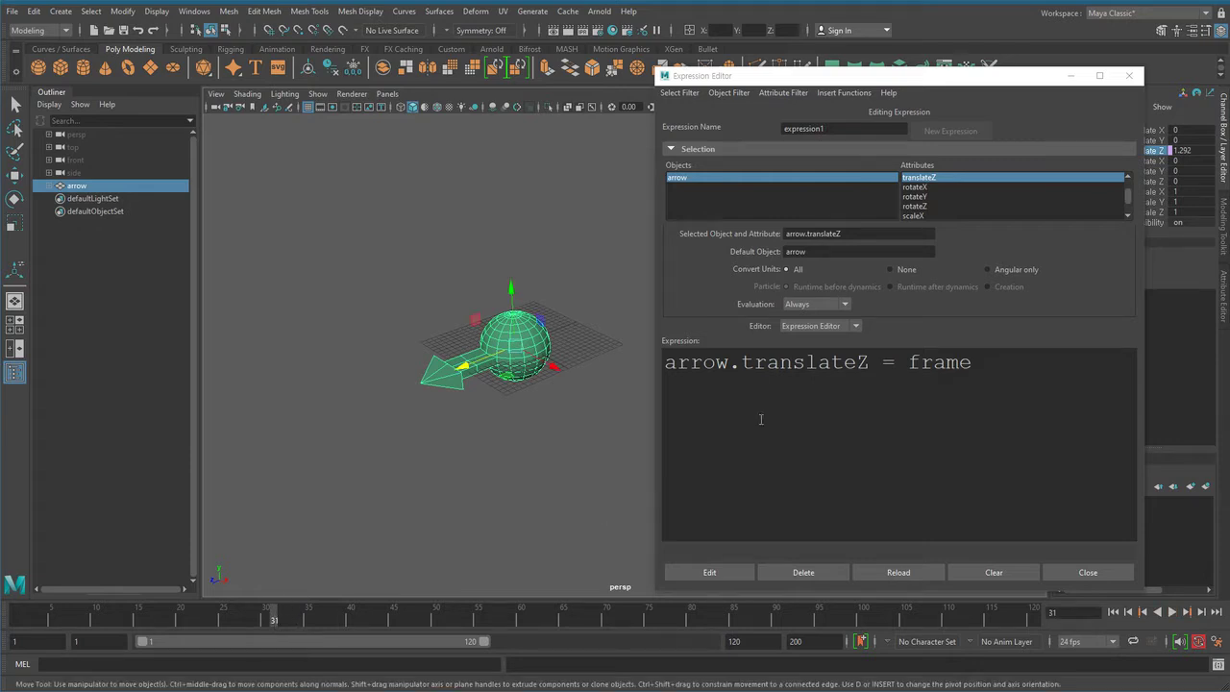
drag(269, 619, 5, 626)
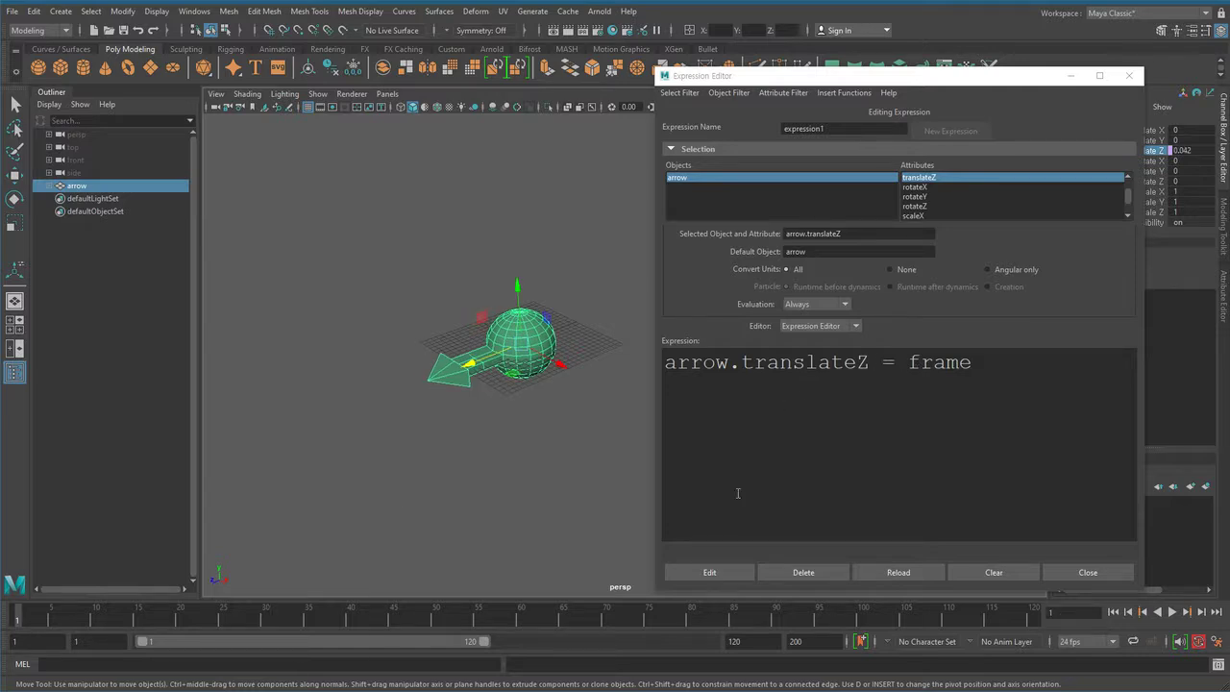
click(709, 572)
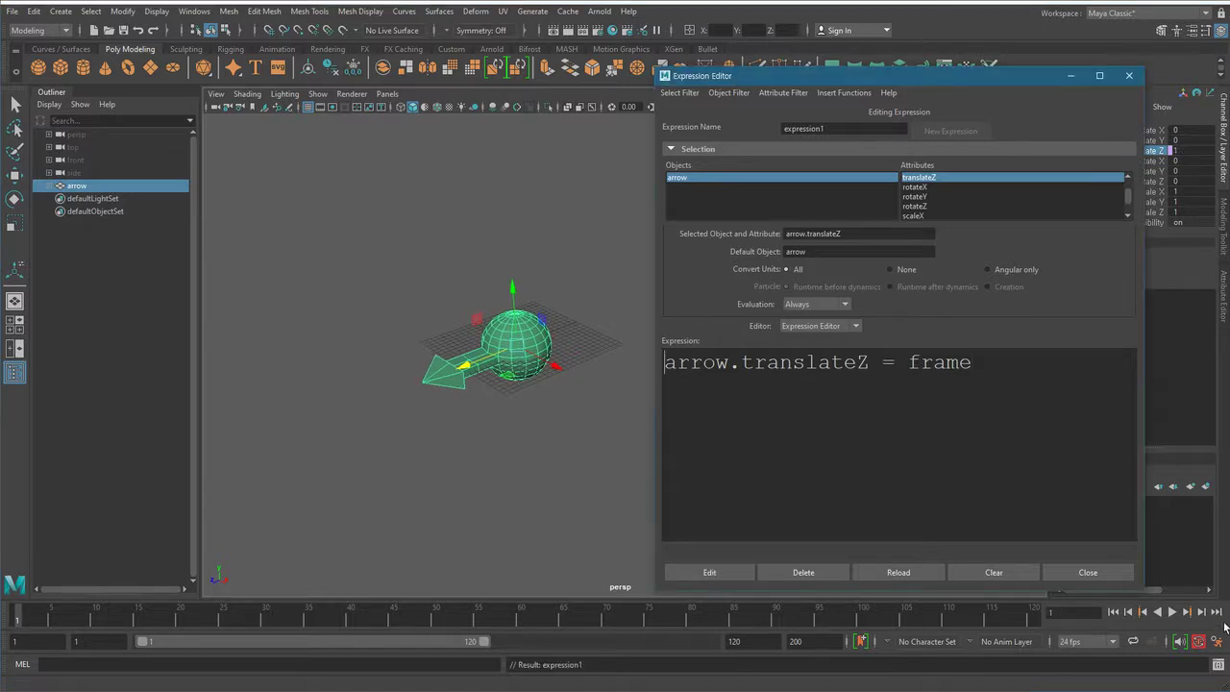
- Play the animation to check the arrow's frame-driven motion, stop it and rewind to the first frame
click(1171, 611)
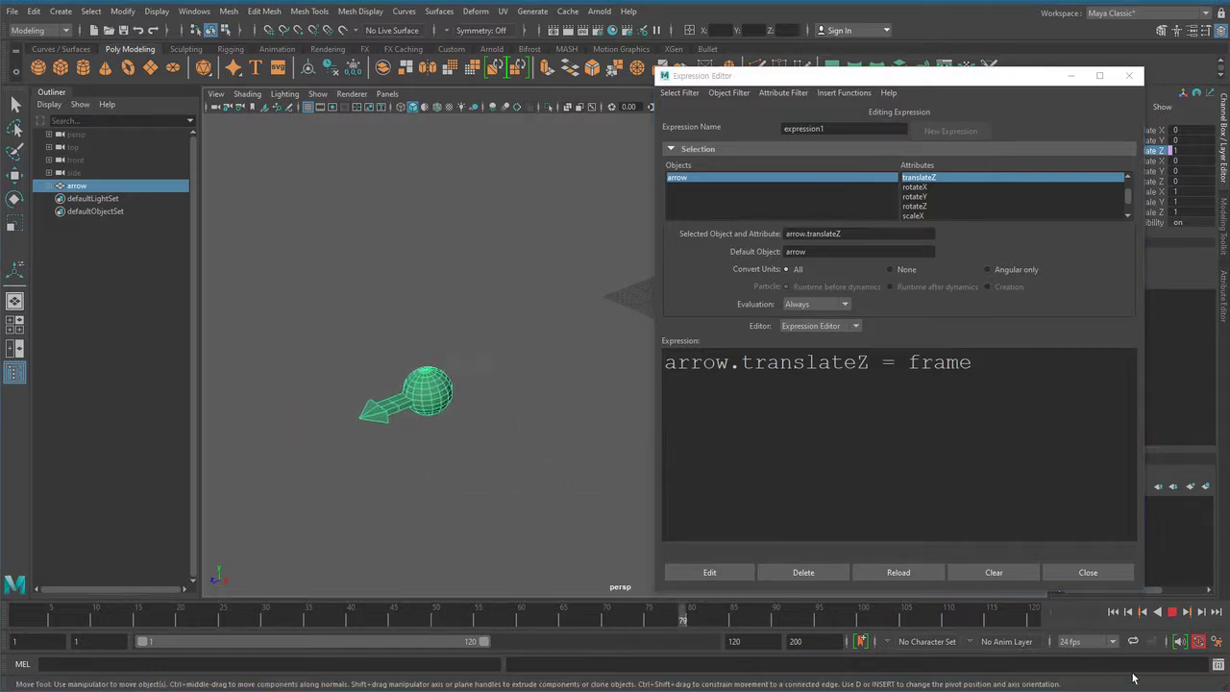
click(1171, 611)
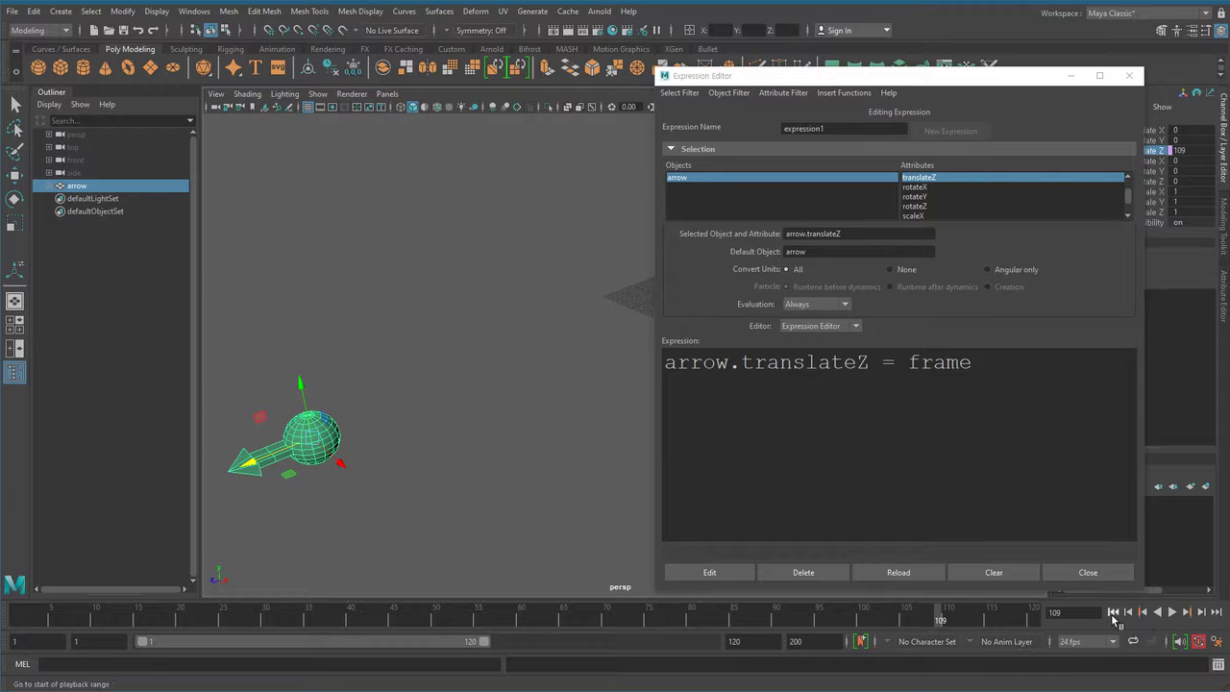
click(1112, 615)
alt+middle_drag(549, 379, 609, 425)
alt+right_drag(609, 426, 567, 440)
click(787, 428)
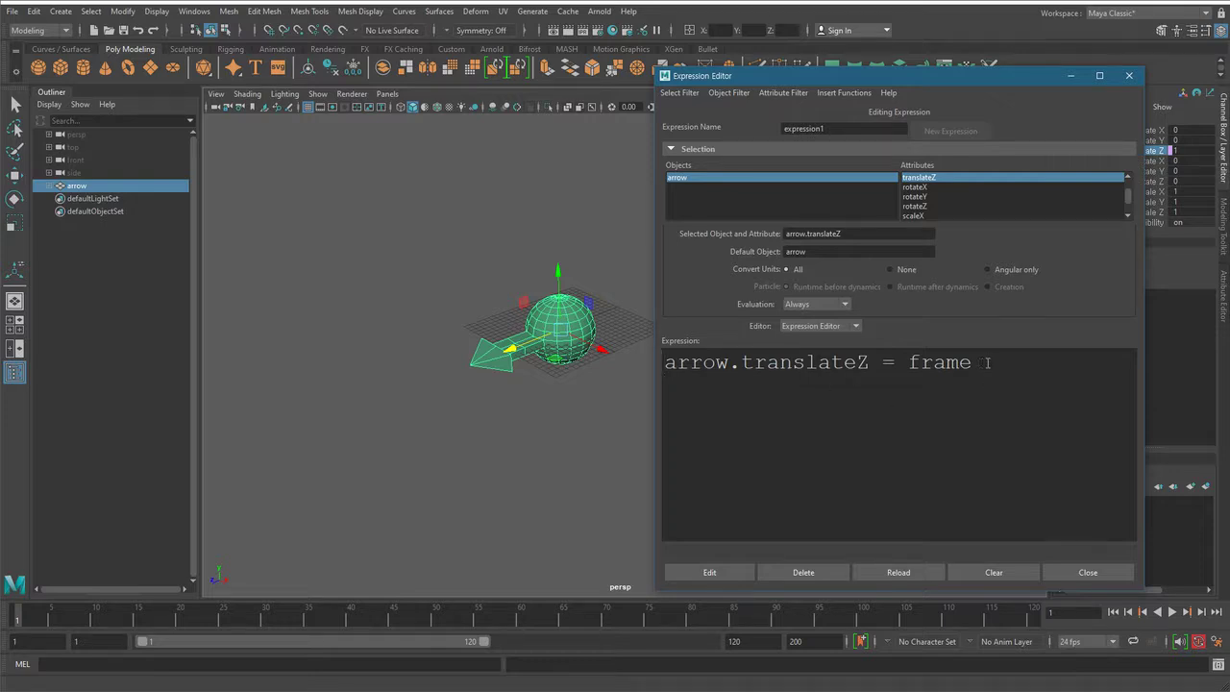
- Close the Expression Editor and reselect the arrow in the viewport
click(1128, 77)
click(953, 249)
click(580, 344)
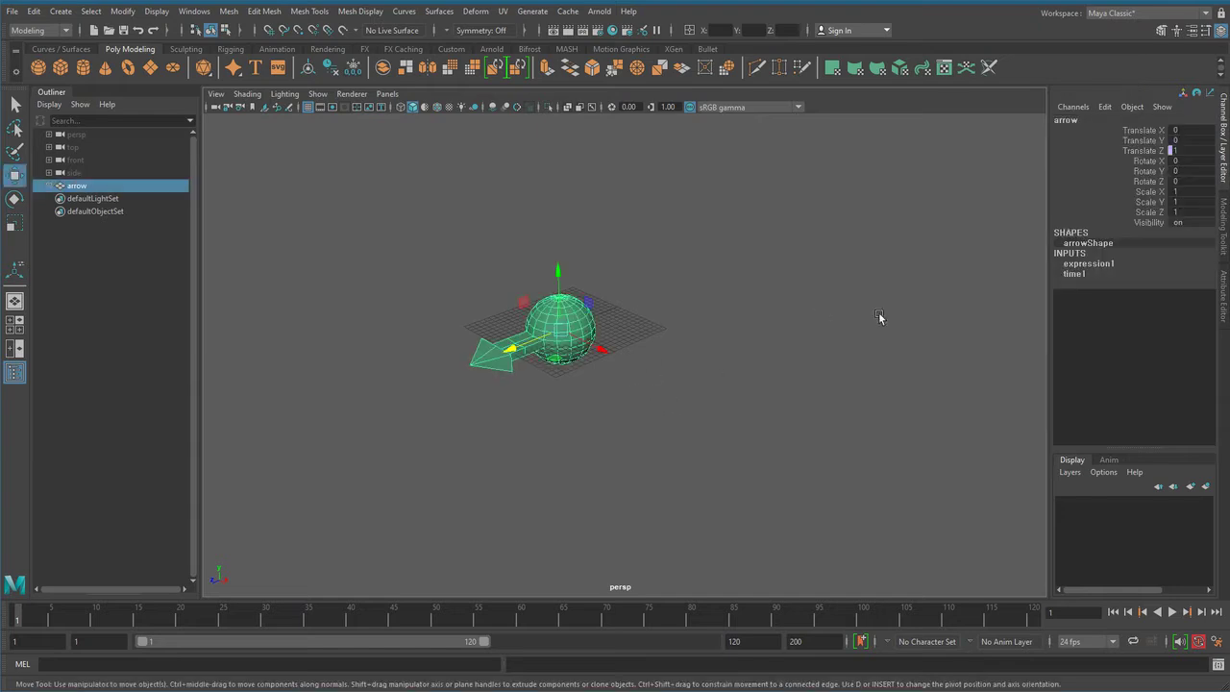
- Reopen the expression on the arrow's Translate Z channel, delete it and close the Expression Editor
click(1144, 152)
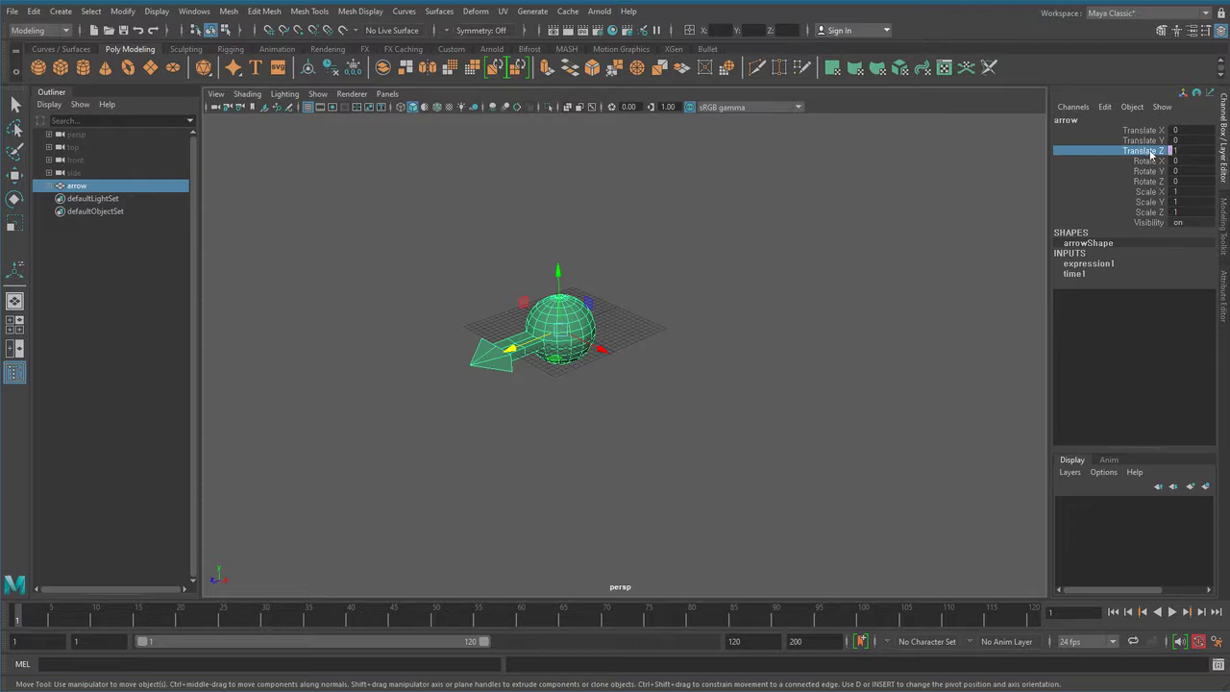
right_click(1152, 154)
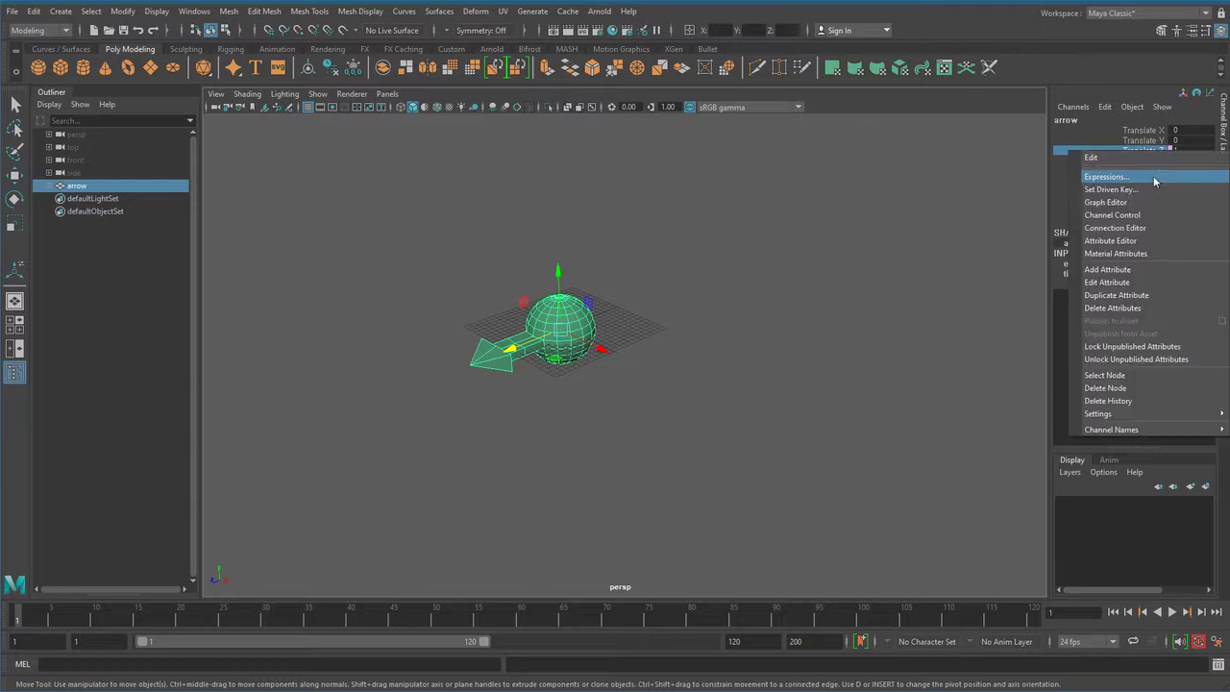
click(1149, 178)
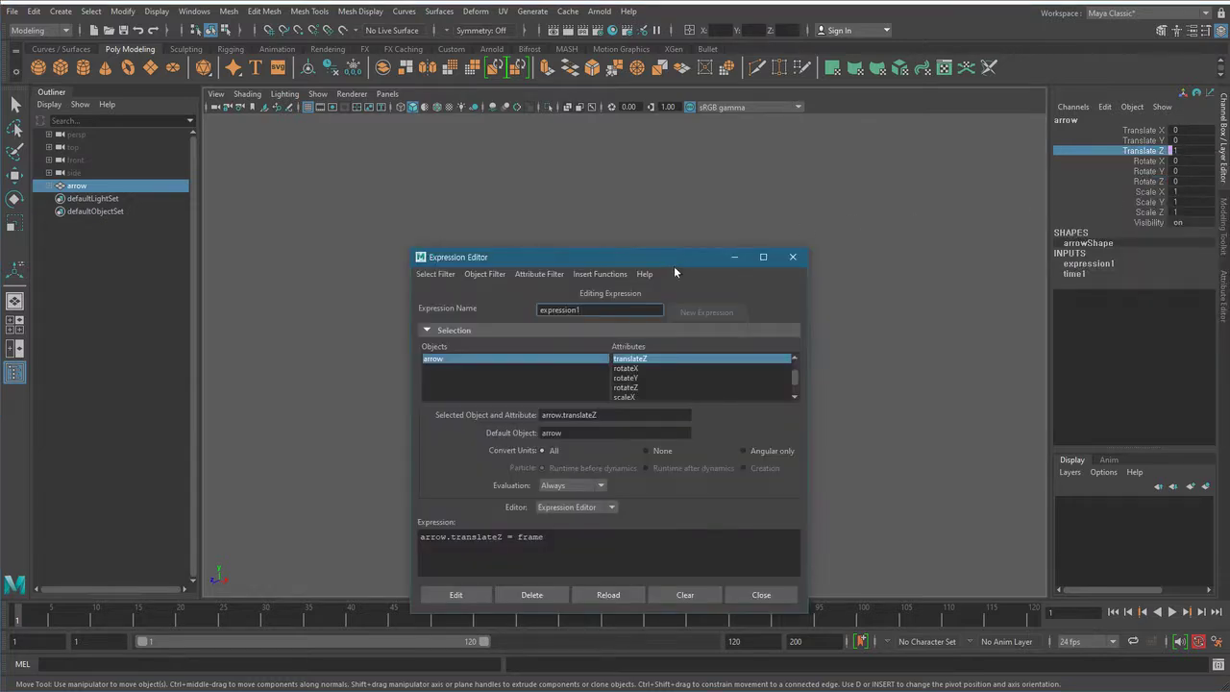
drag(671, 259, 972, 90)
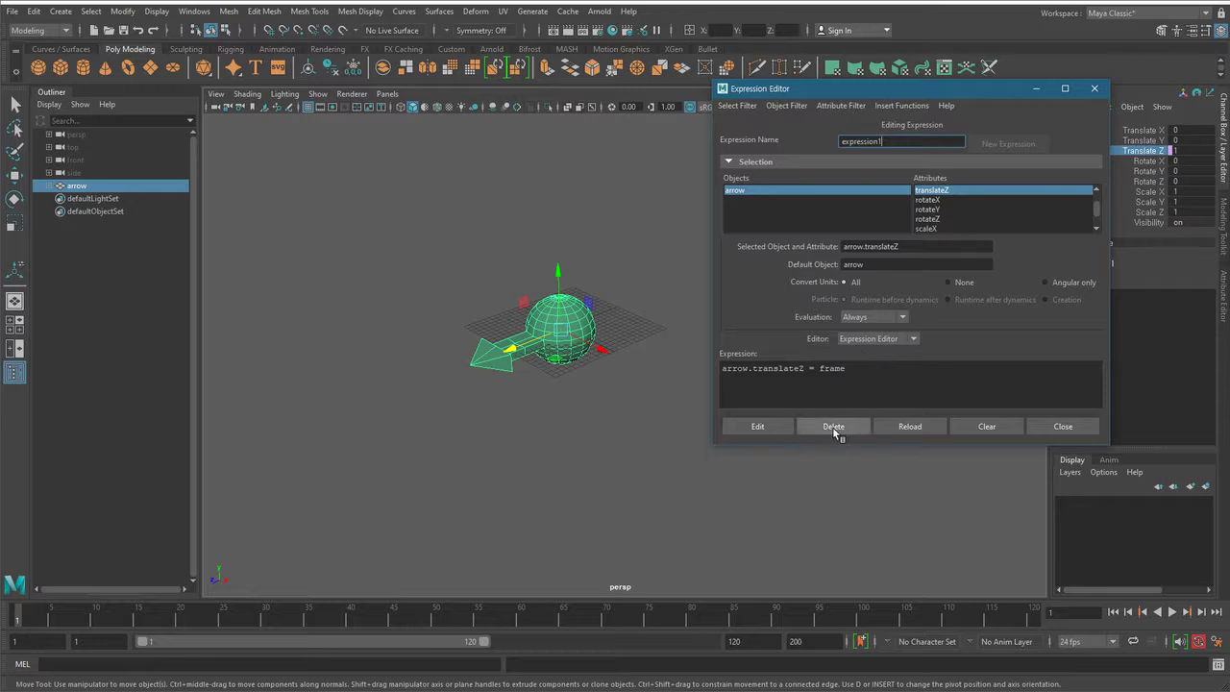
click(834, 429)
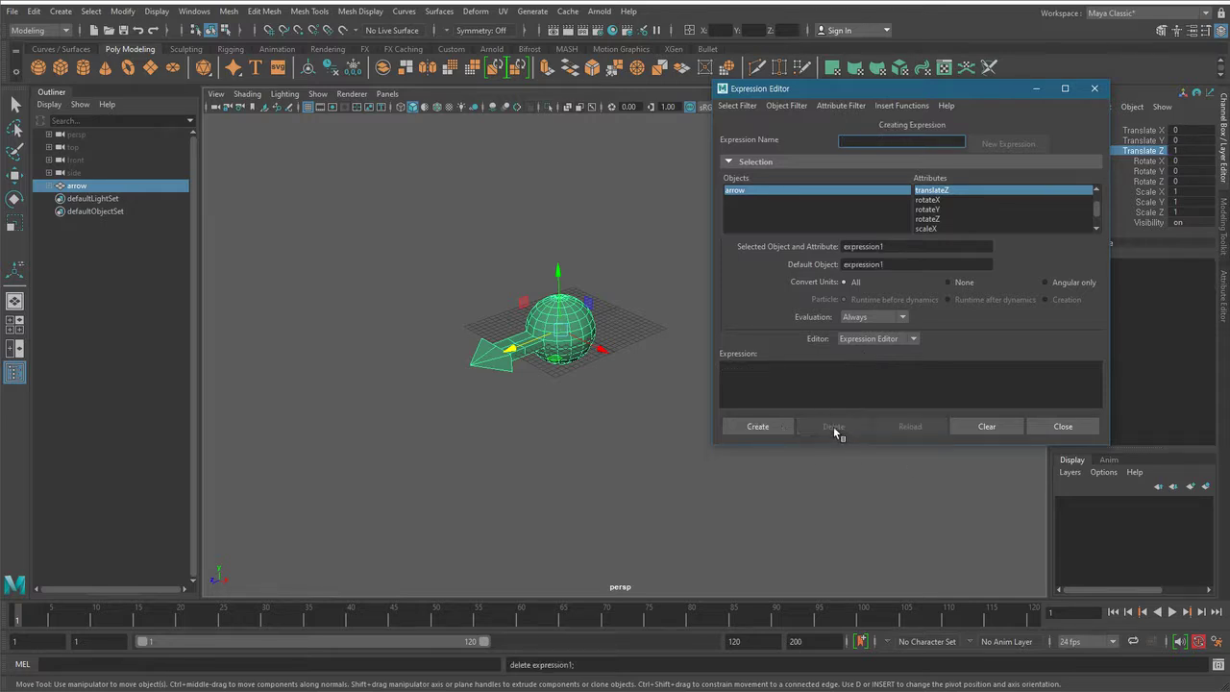
click(1063, 426)
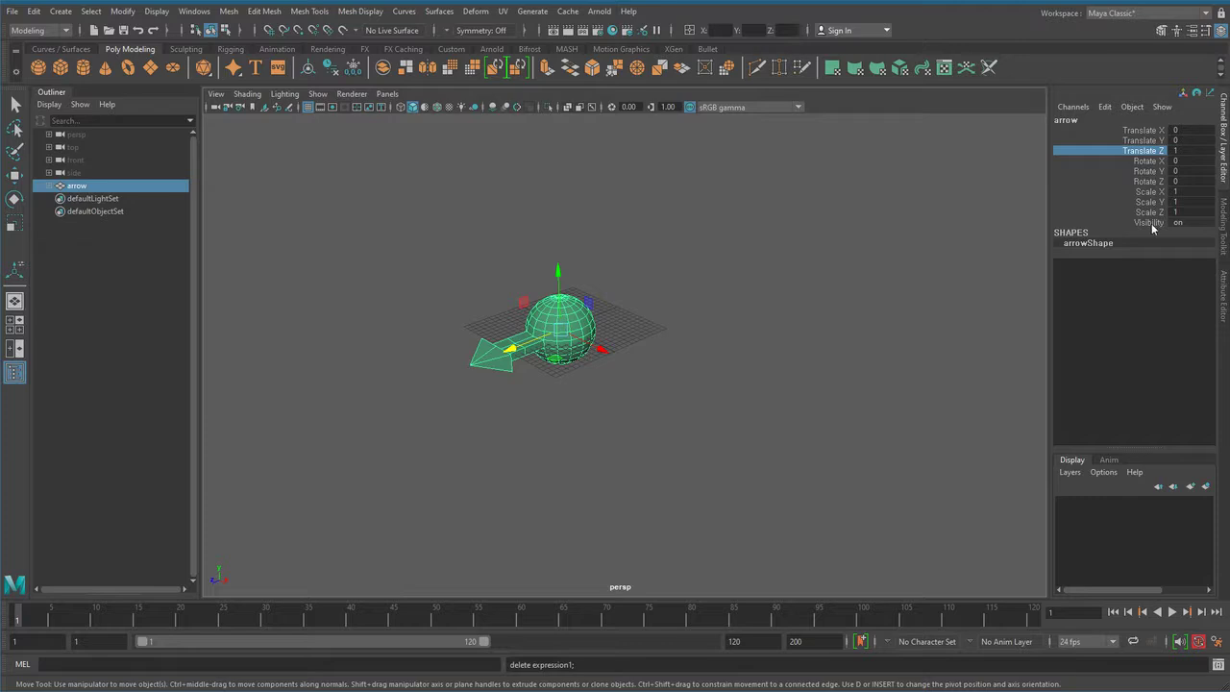
- Reset the arrow's Translate Z to 0
click(1187, 150)
key(Return)
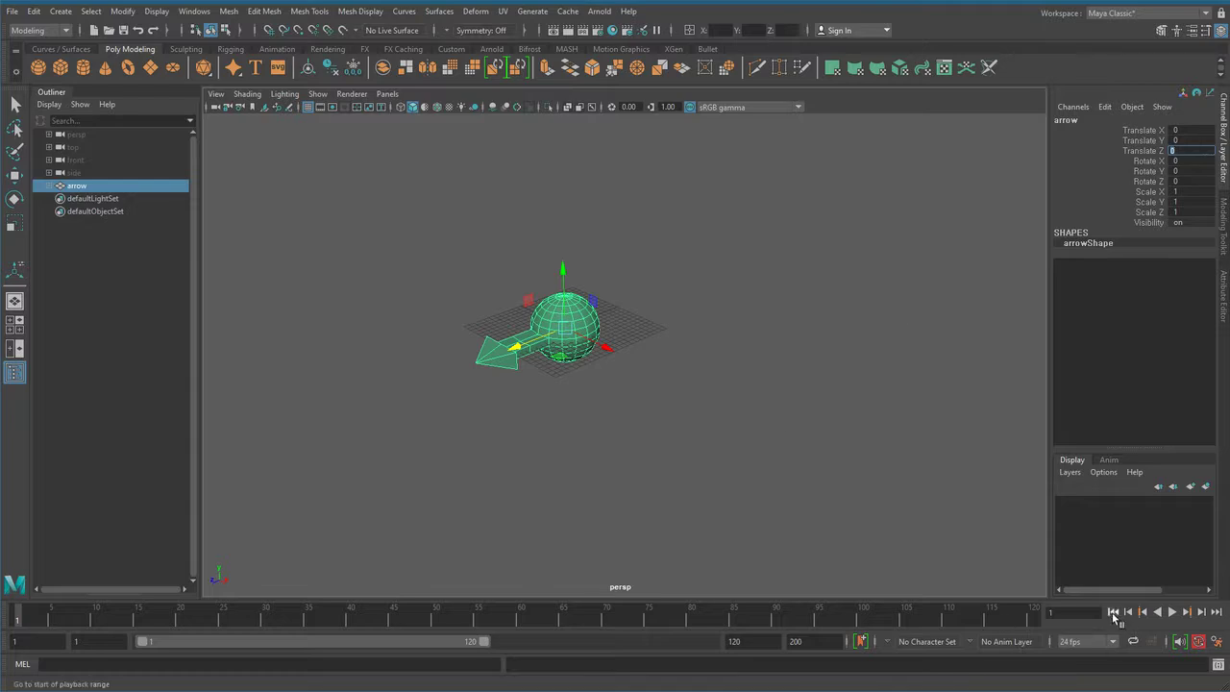
alt+middle_drag(782, 470, 912, 480)
scroll(886, 445, up, 4)
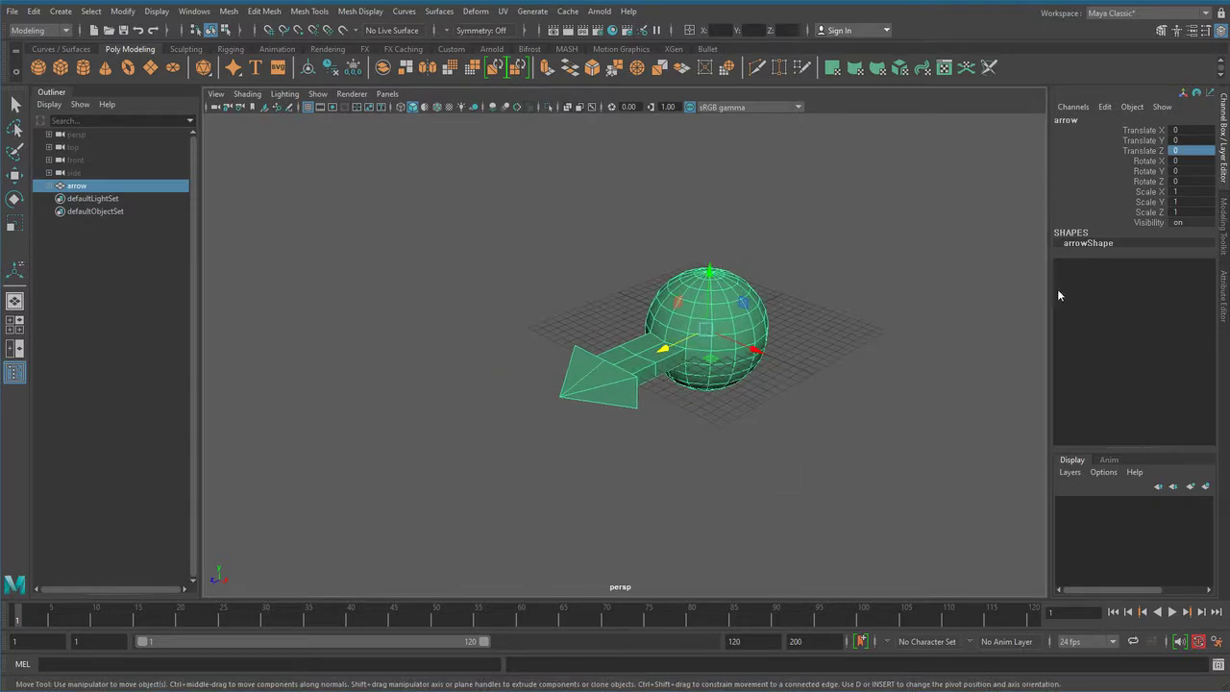
- Open the Expression Editor for the arrow's Translate Z channel and place it beside the arrow
click(1144, 150)
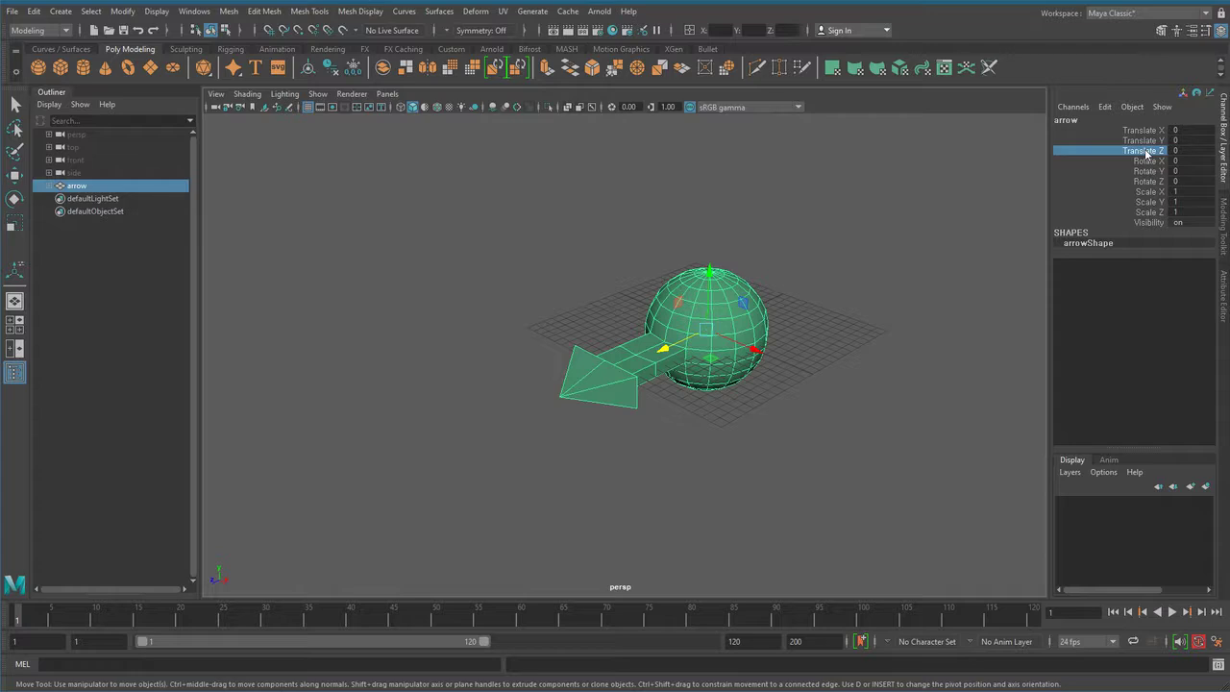
right_click(1145, 154)
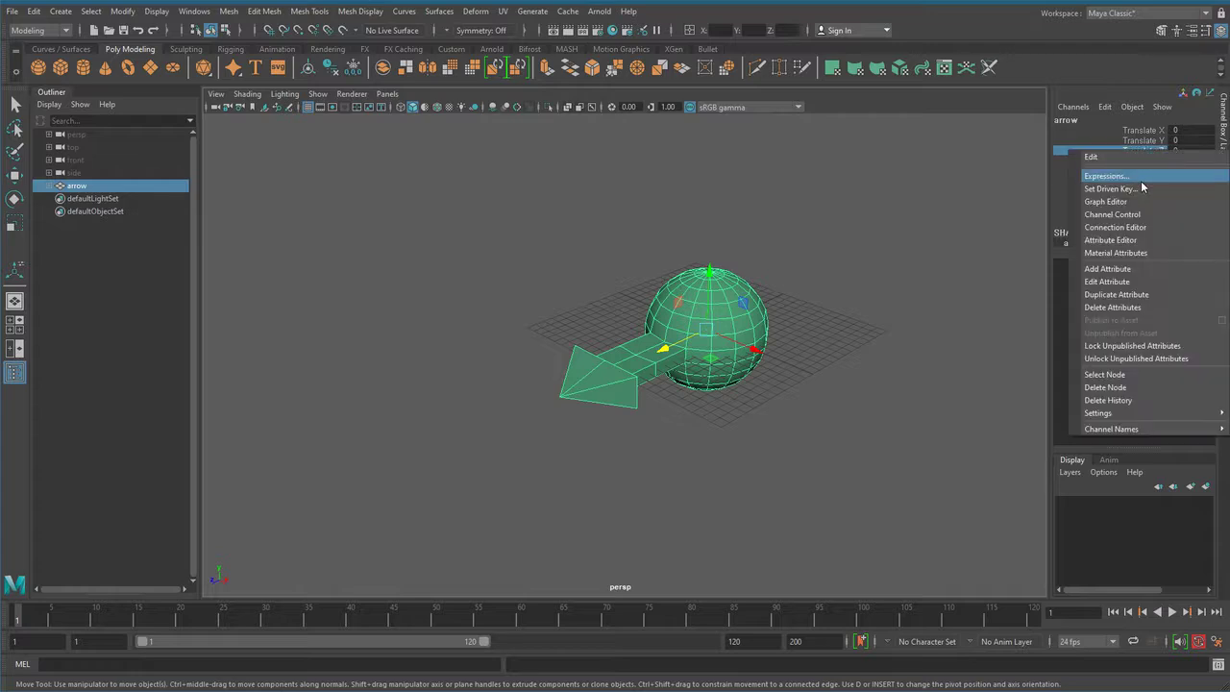
click(1140, 180)
drag(665, 258, 1030, 144)
alt+drag(894, 451, 953, 607)
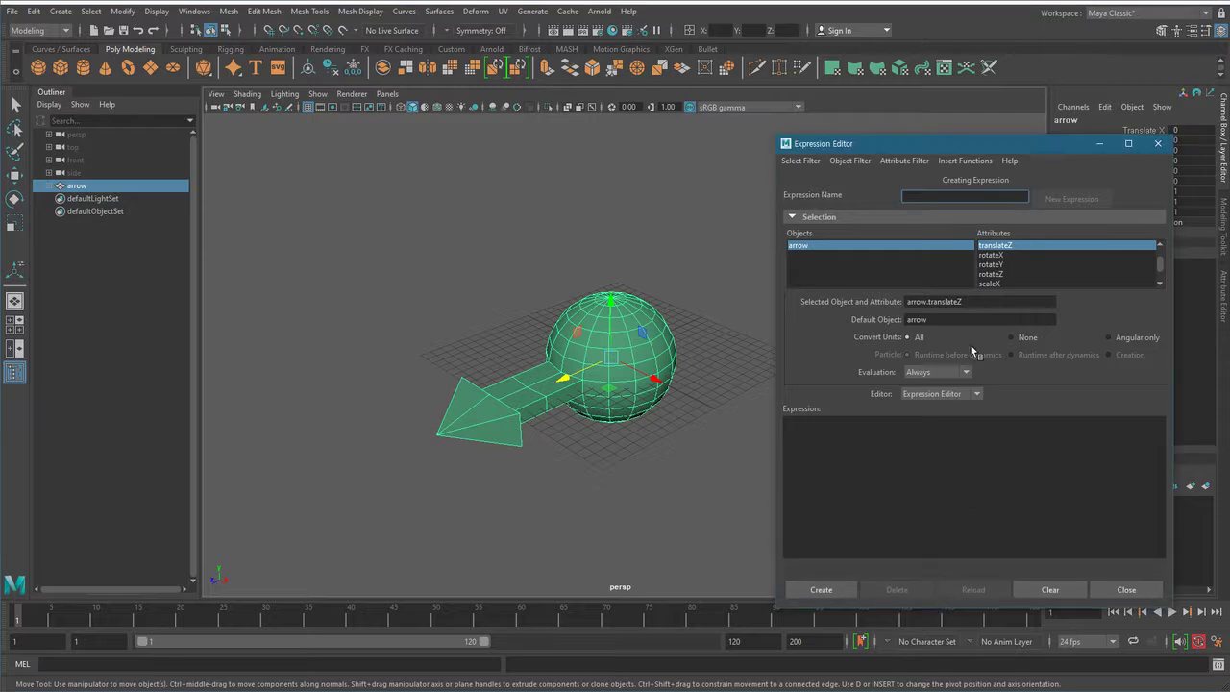
- Insert the selected attribute's name into an enlarged expression text and create the expression arrow.translateZ = time
click(978, 301)
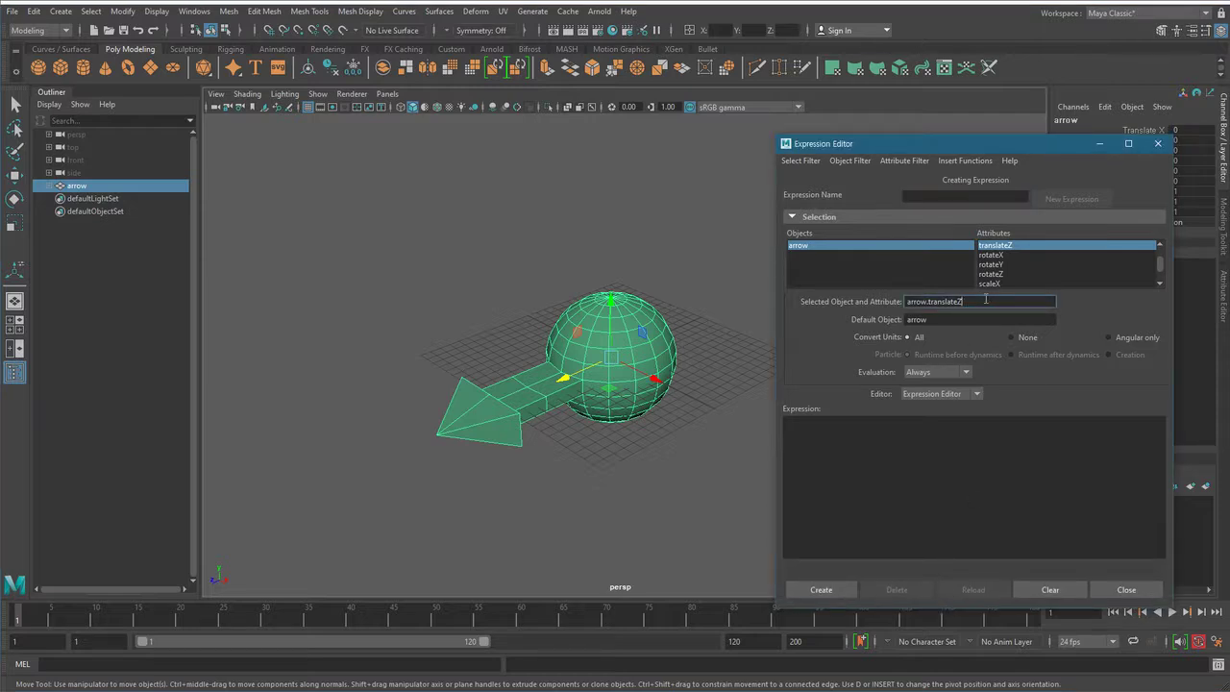
drag(993, 300, 904, 301)
middle_drag(927, 303, 950, 429)
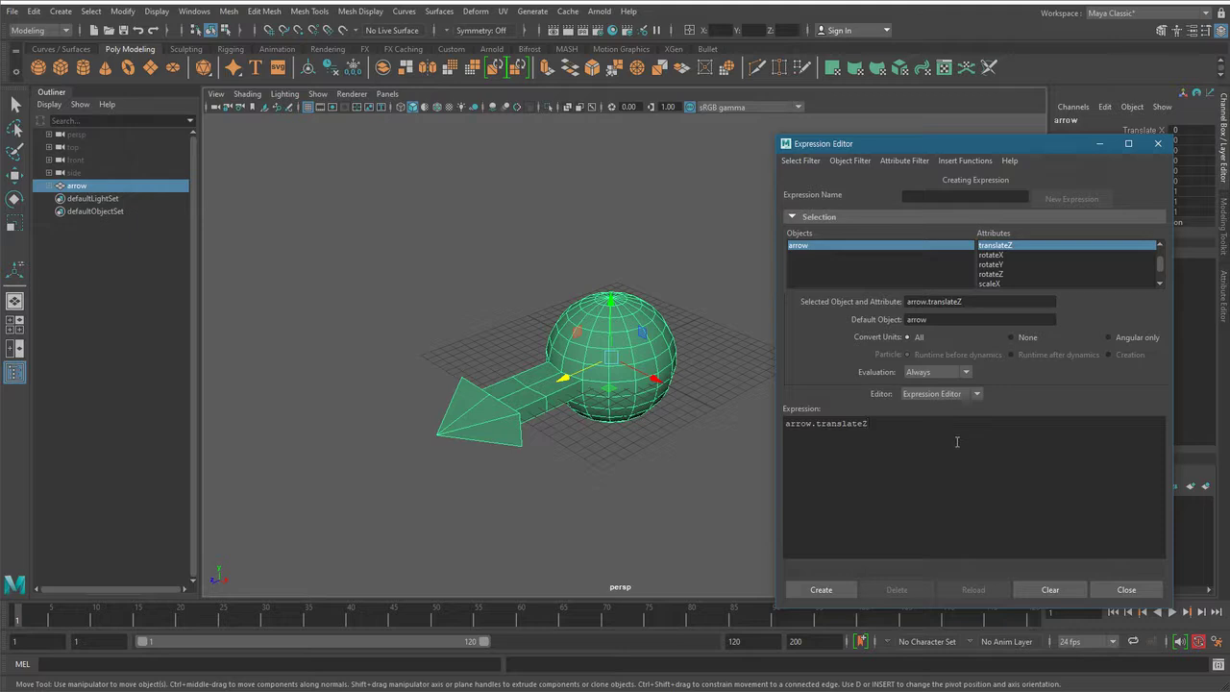
ctrl+scroll(962, 459, up, 5)
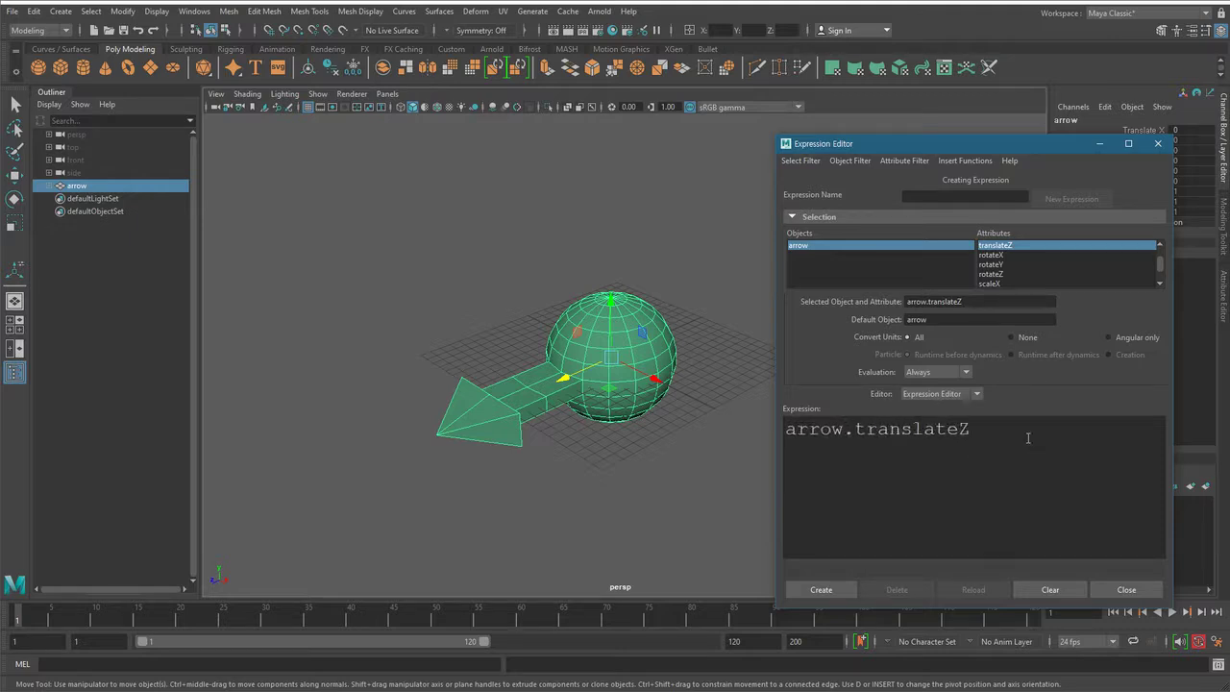
text(= time)
click(832, 589)
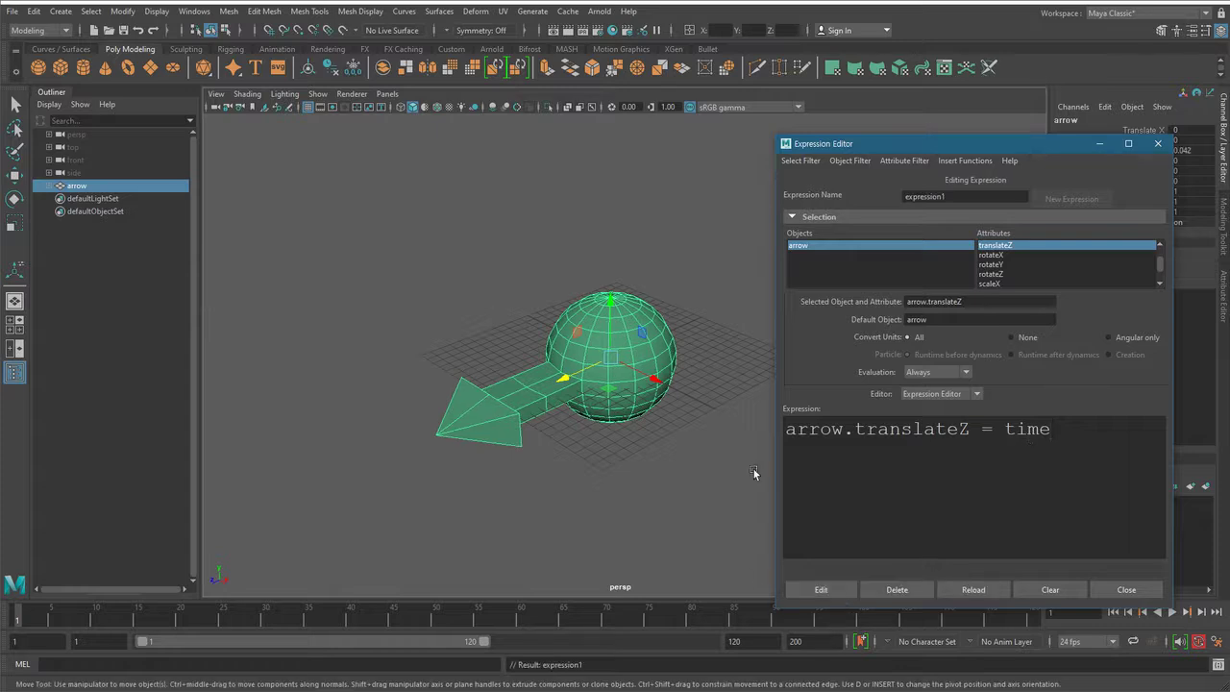
- Move the Expression Editor off the arrow's channel values and scrub to frames 24 and 48 to check Translate Z
drag(906, 144, 881, 45)
click(604, 430)
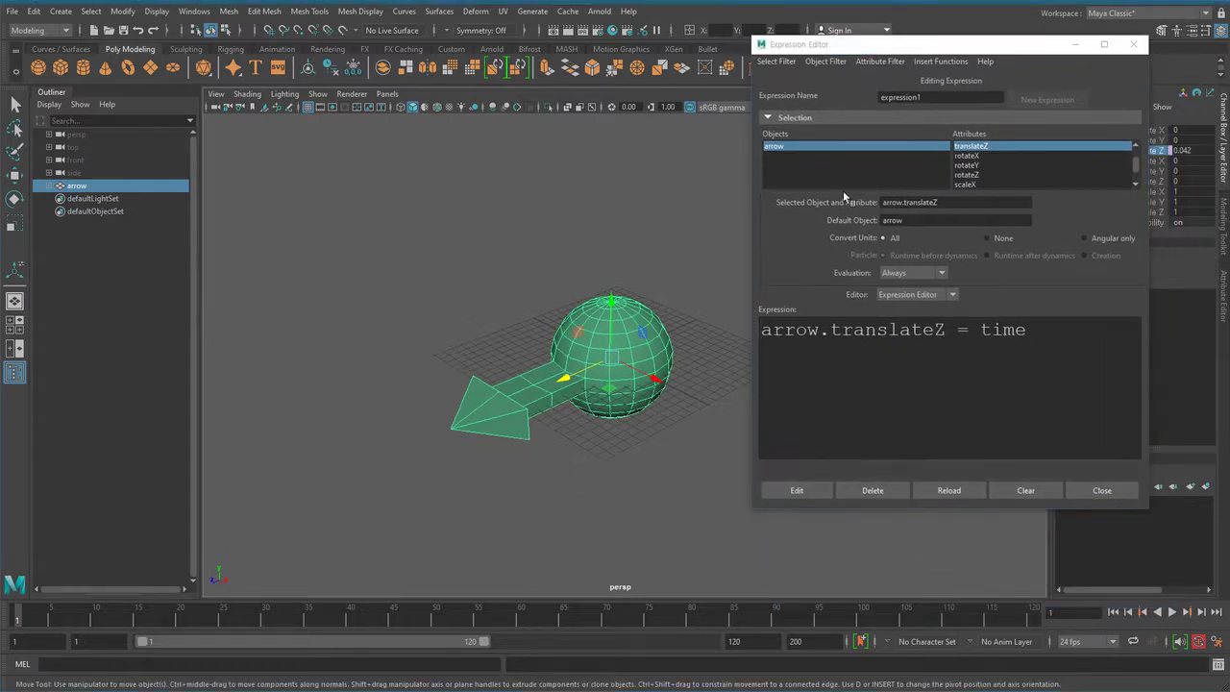
drag(1045, 42, 1005, 63)
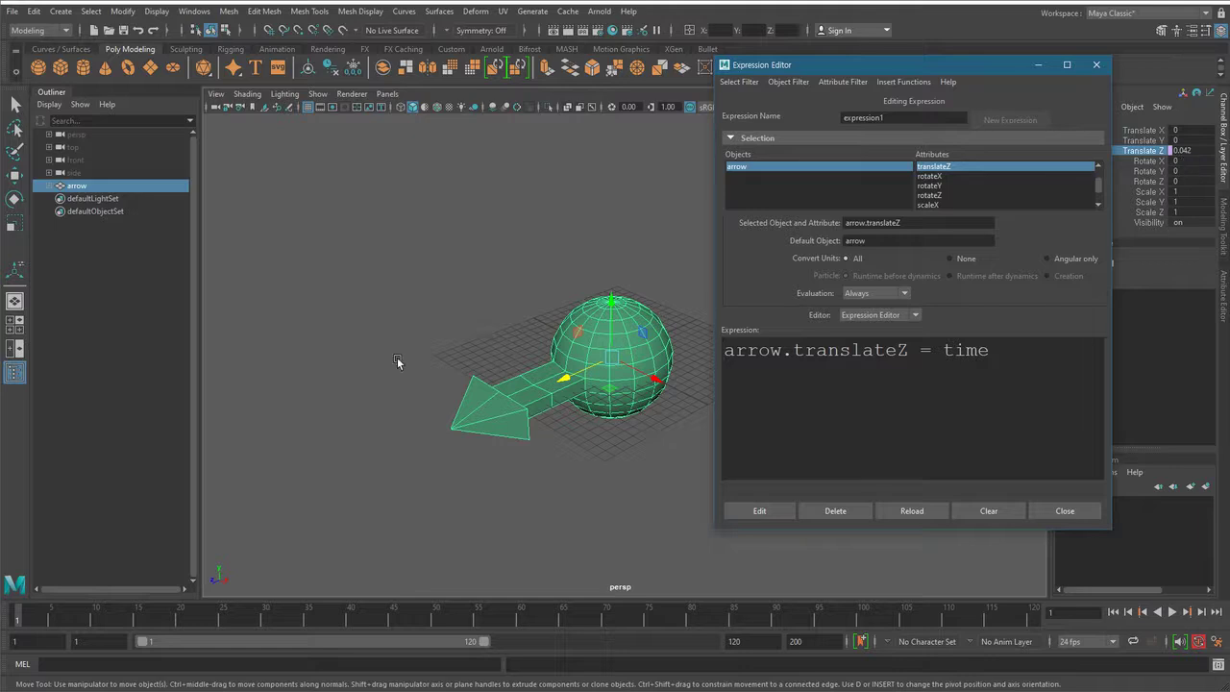
drag(21, 621, 215, 623)
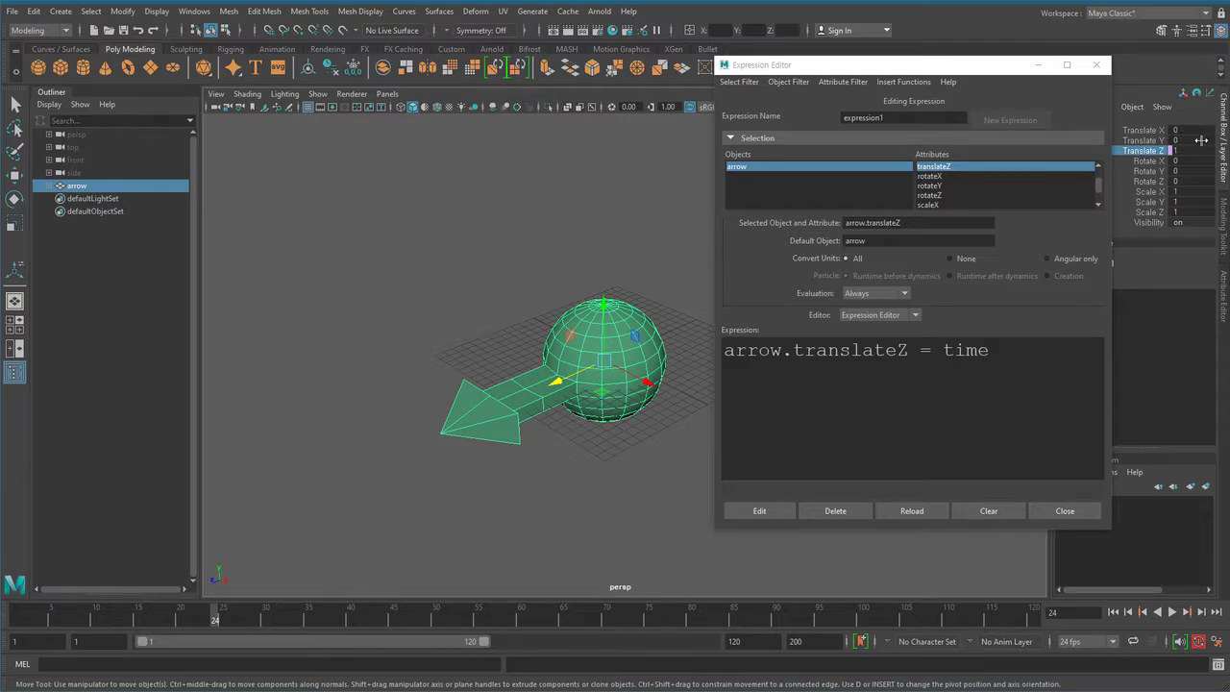
click(227, 621)
drag(230, 624, 420, 624)
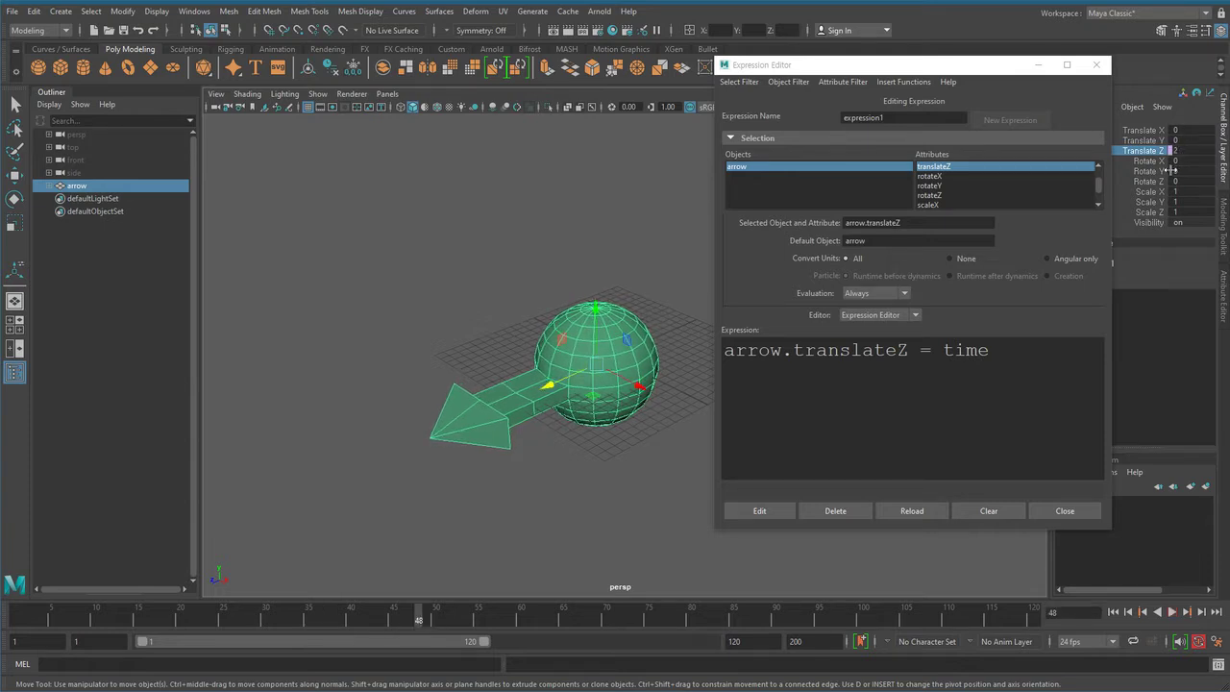
- Play the animation through to frame 72, scrub back to frame 62, and return to the first frame
key(alt+v)
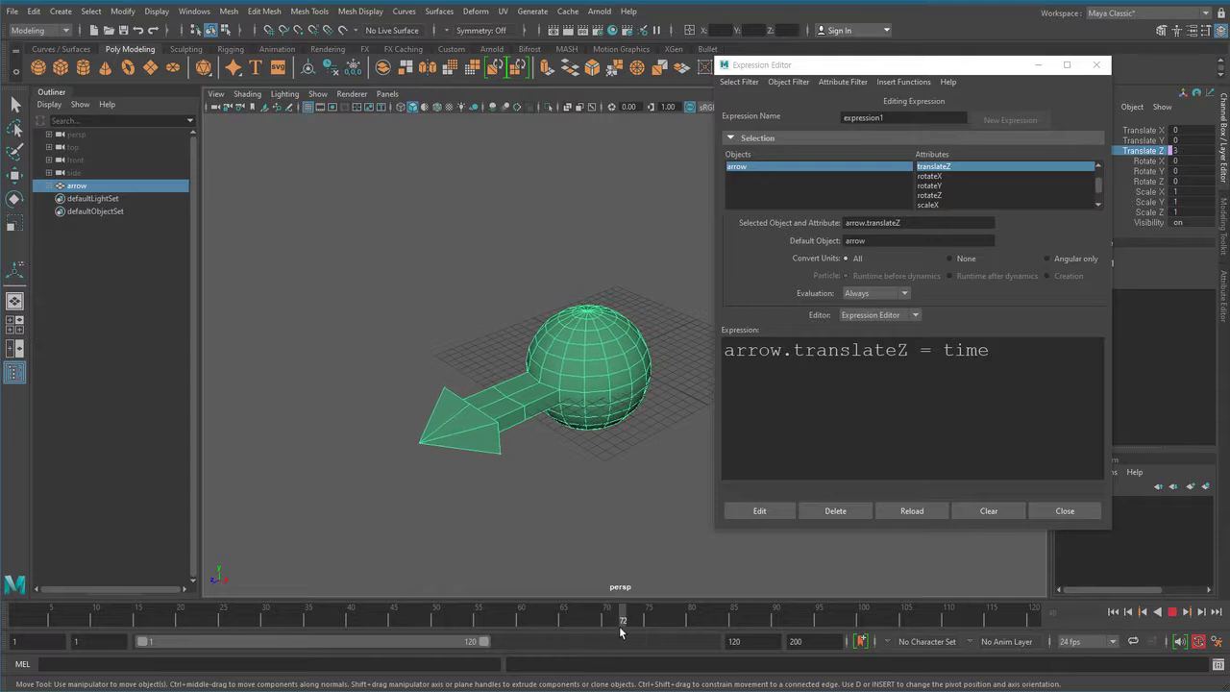
key(alt+v)
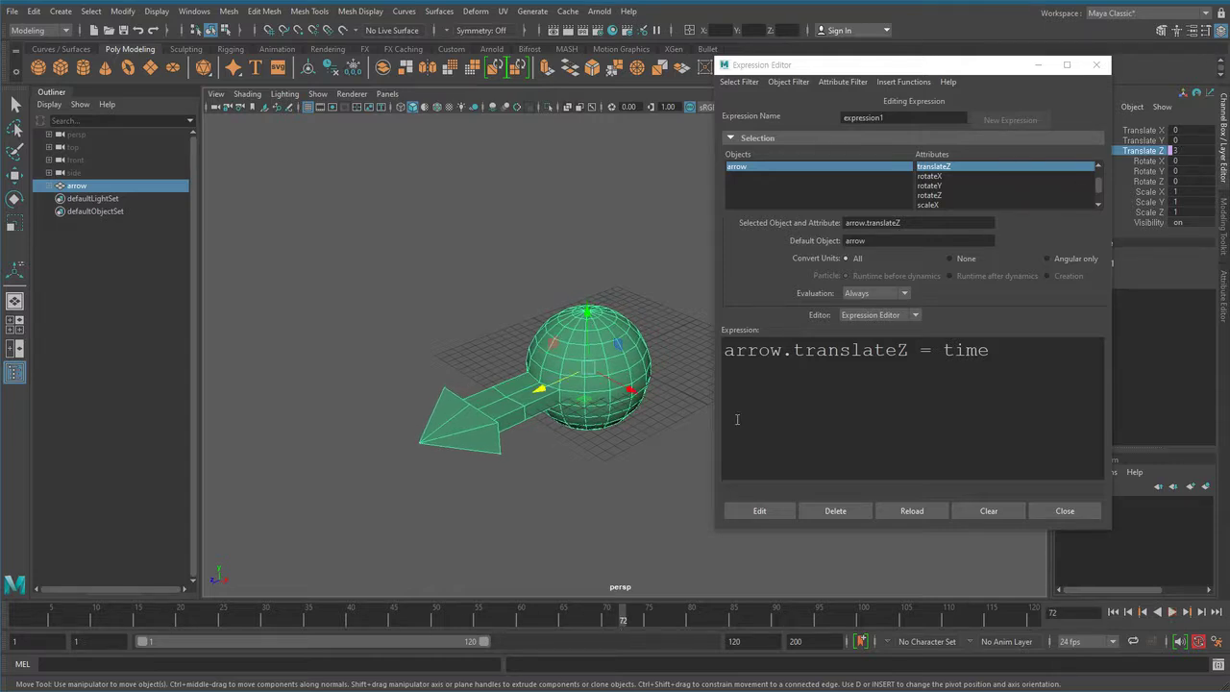
drag(627, 621, 538, 622)
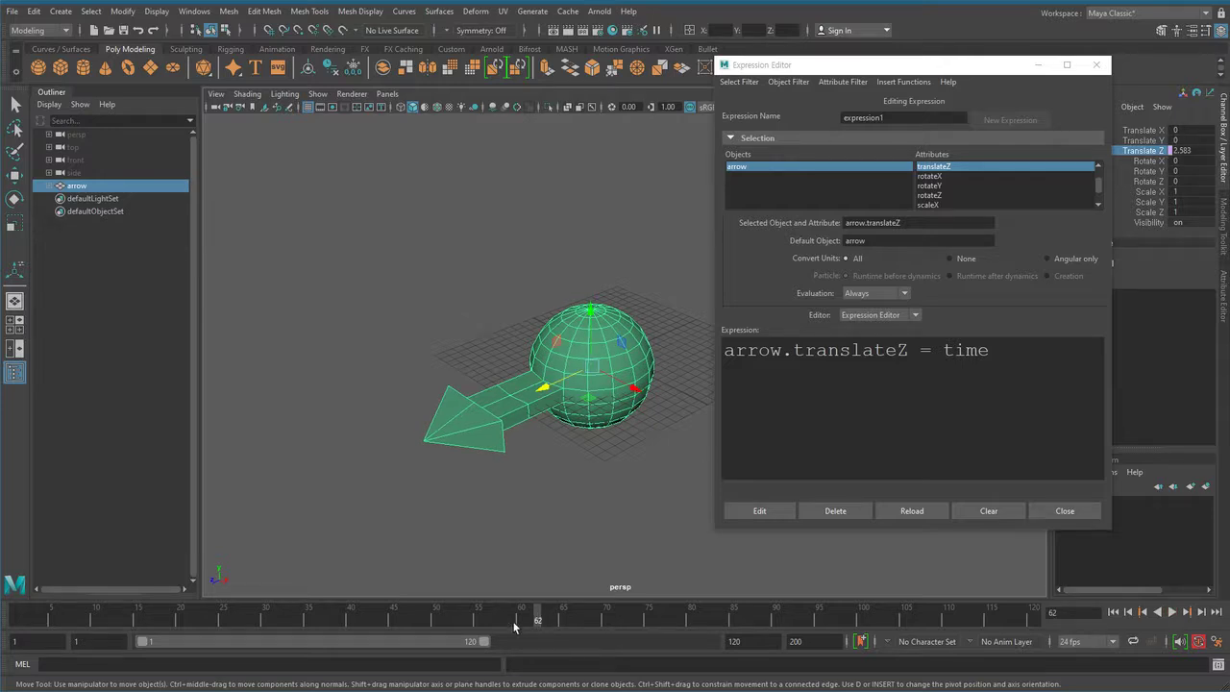
key(alt+v)
key(alt+shift+v)
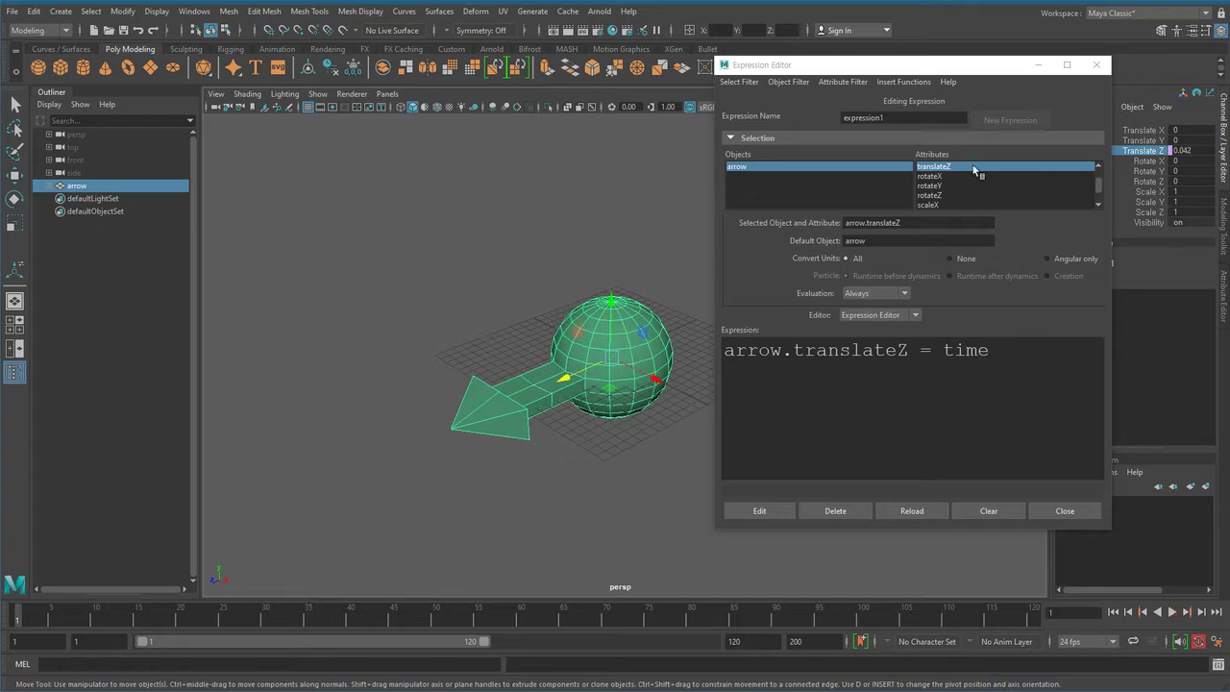
- Shift the Expression Editor aside, play the time-driven motion at its original speed, stop it and rewind
drag(984, 68, 1031, 38)
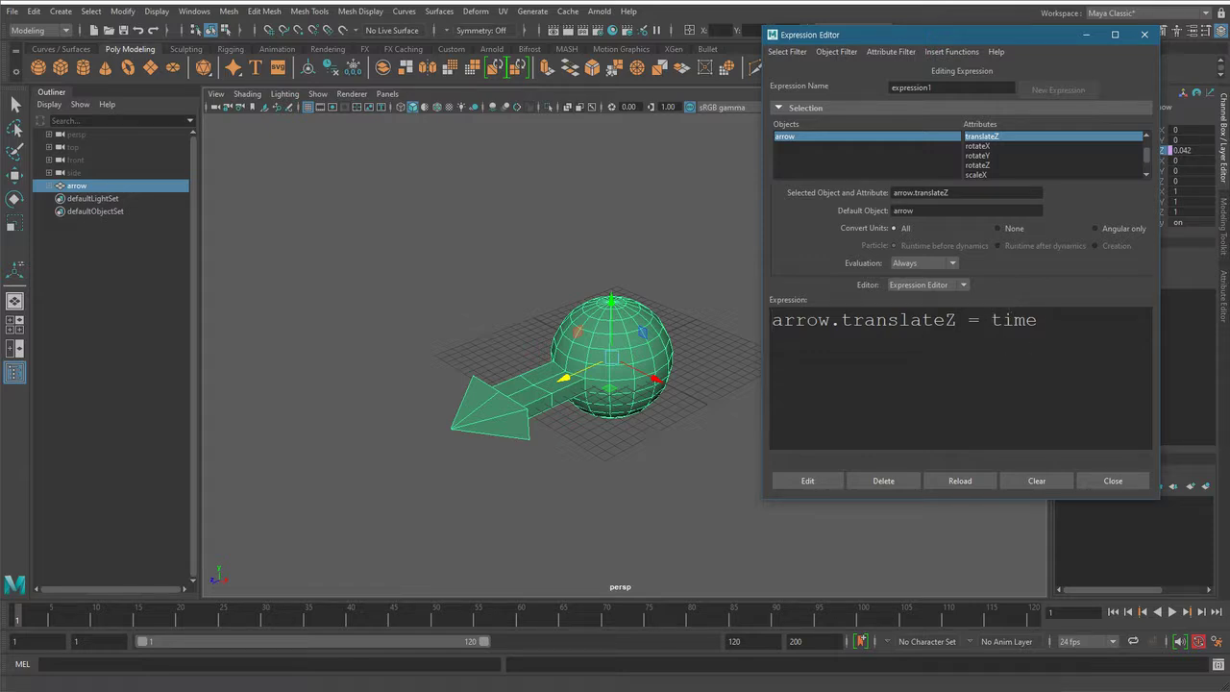
click(1171, 612)
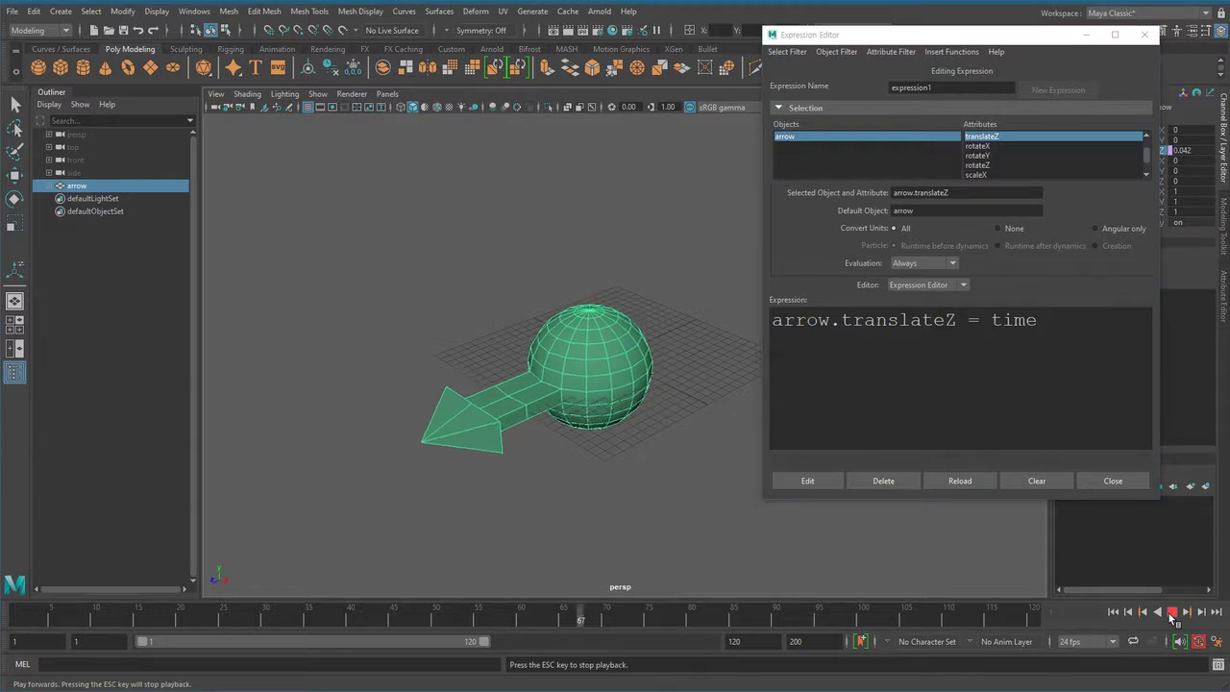
click(1171, 612)
click(1112, 612)
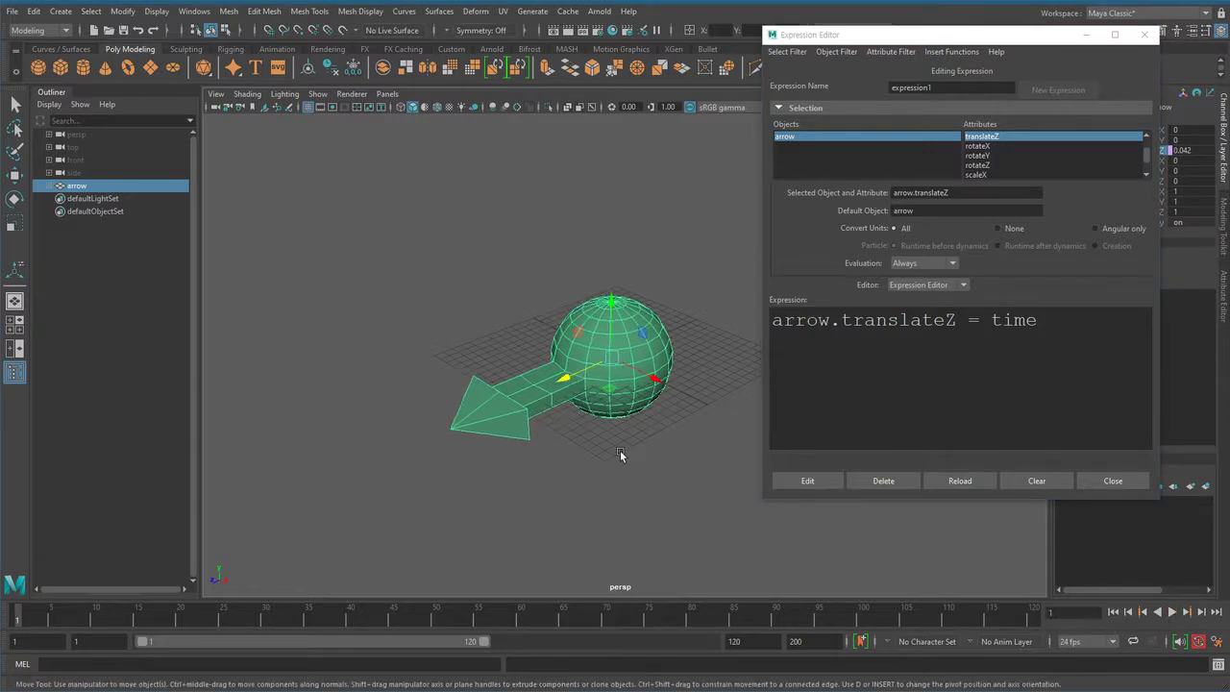
- Multiply time by 20 so the expression reads arrow.translateZ = time * 20, and apply the edit
click(1065, 319)
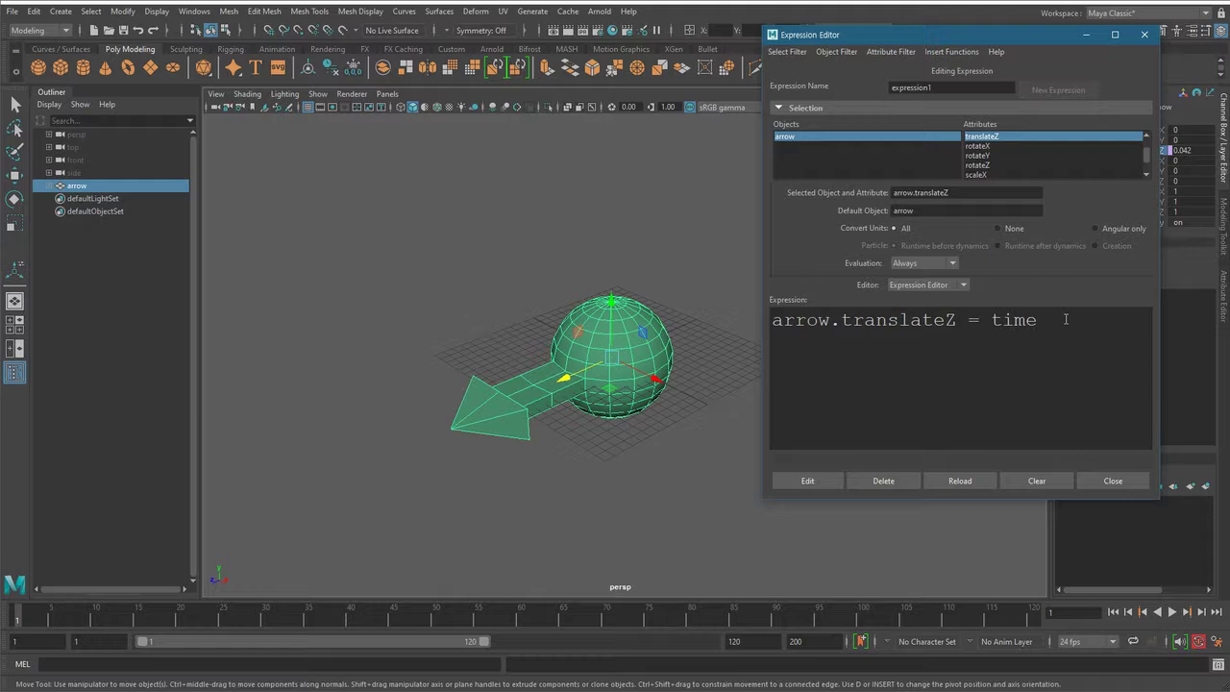
text(*)
double_click(1054, 319)
click(1069, 366)
text(20)
click(807, 480)
- Play the animation to check the arrow's motion with time multiplied by 20, and stop it
scroll(407, 541, down, 3)
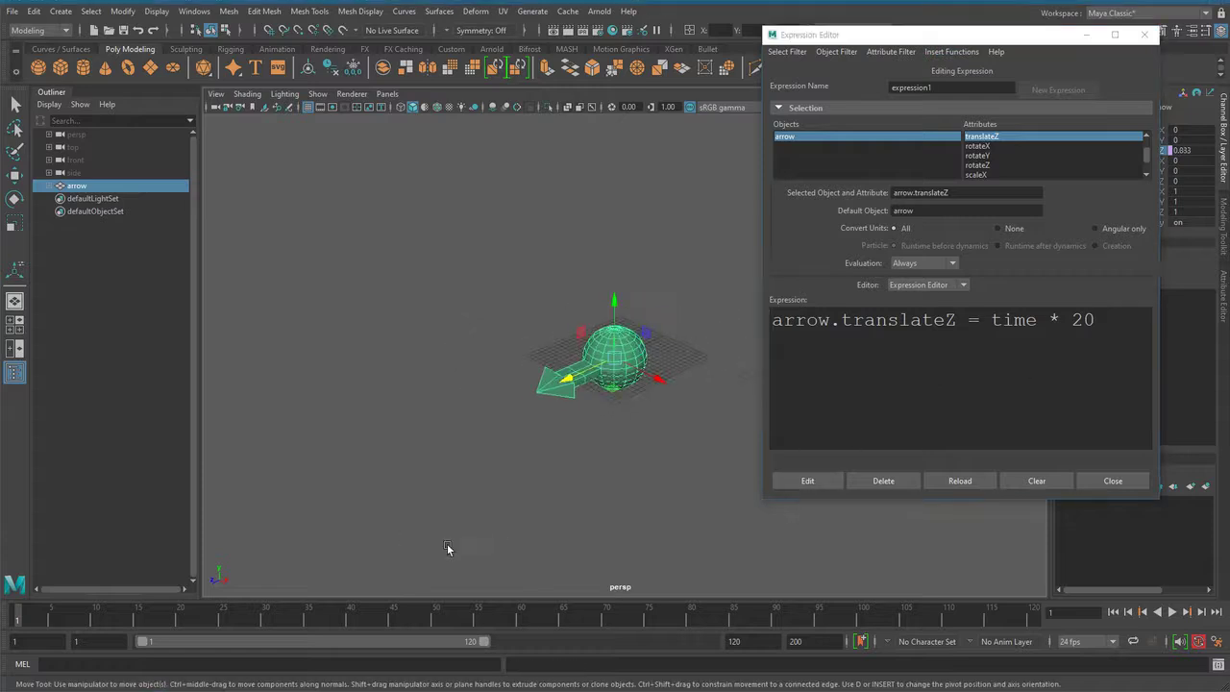
click(1171, 611)
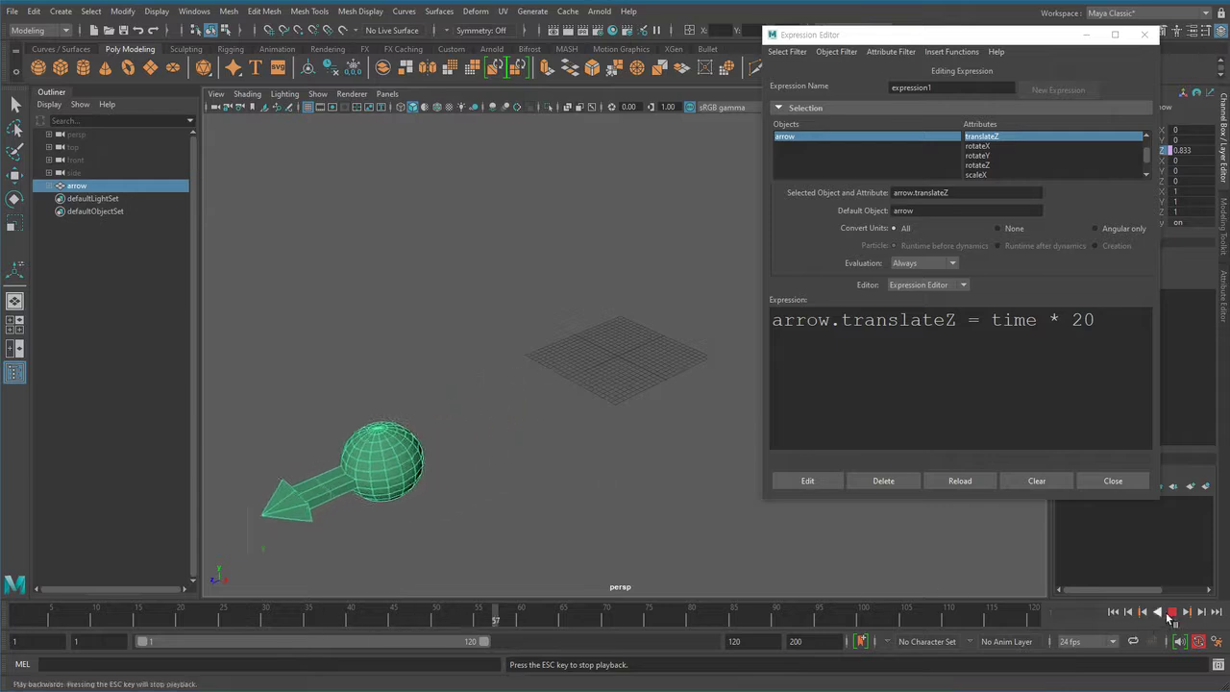
click(1171, 612)
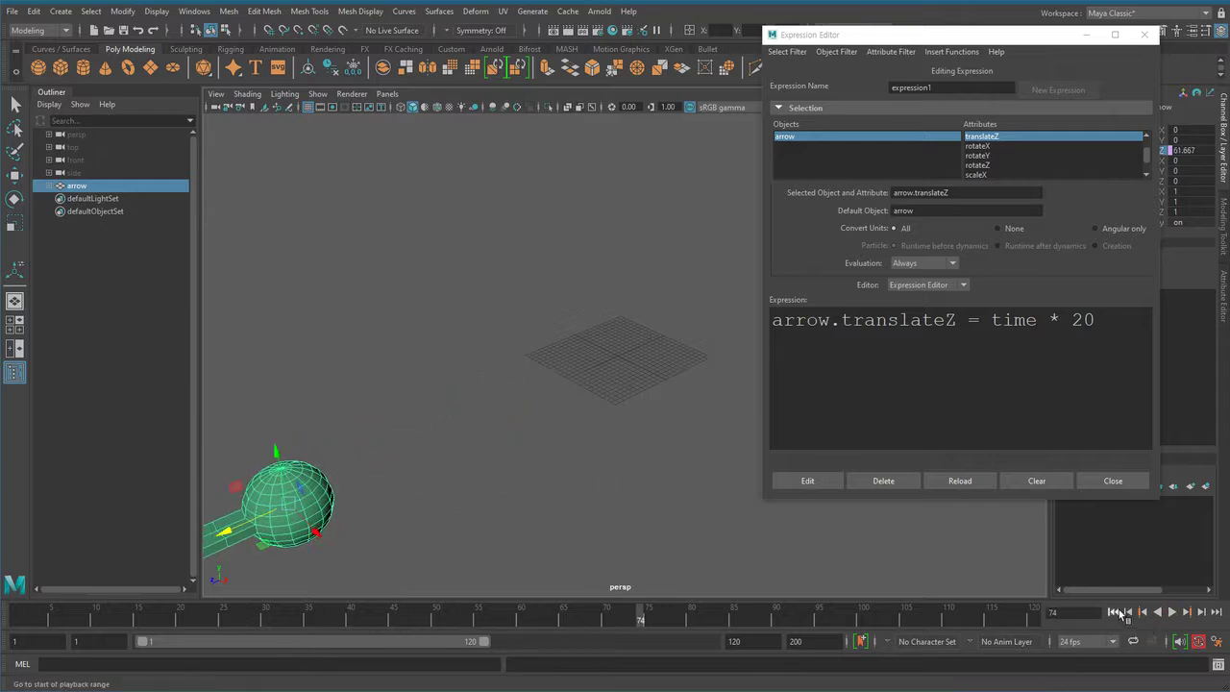
- Change the multiplier to -40 so the expression reads arrow.translateZ = time * -40, and apply the edit
click(1076, 323)
text(-)
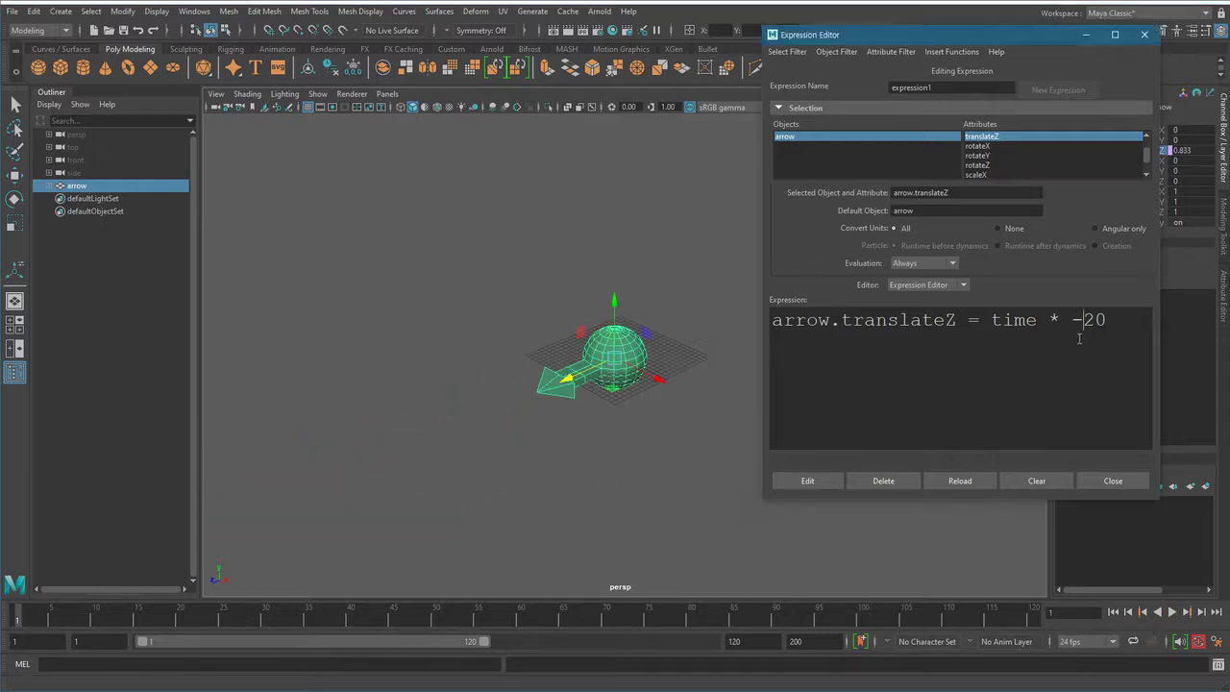
key(Delete)
text(4)
click(807, 480)
- Play the animation to check the arrow's motion with the -40 multiplier, stop it and rewind to the first frame
alt+middle_drag(600, 466, 423, 520)
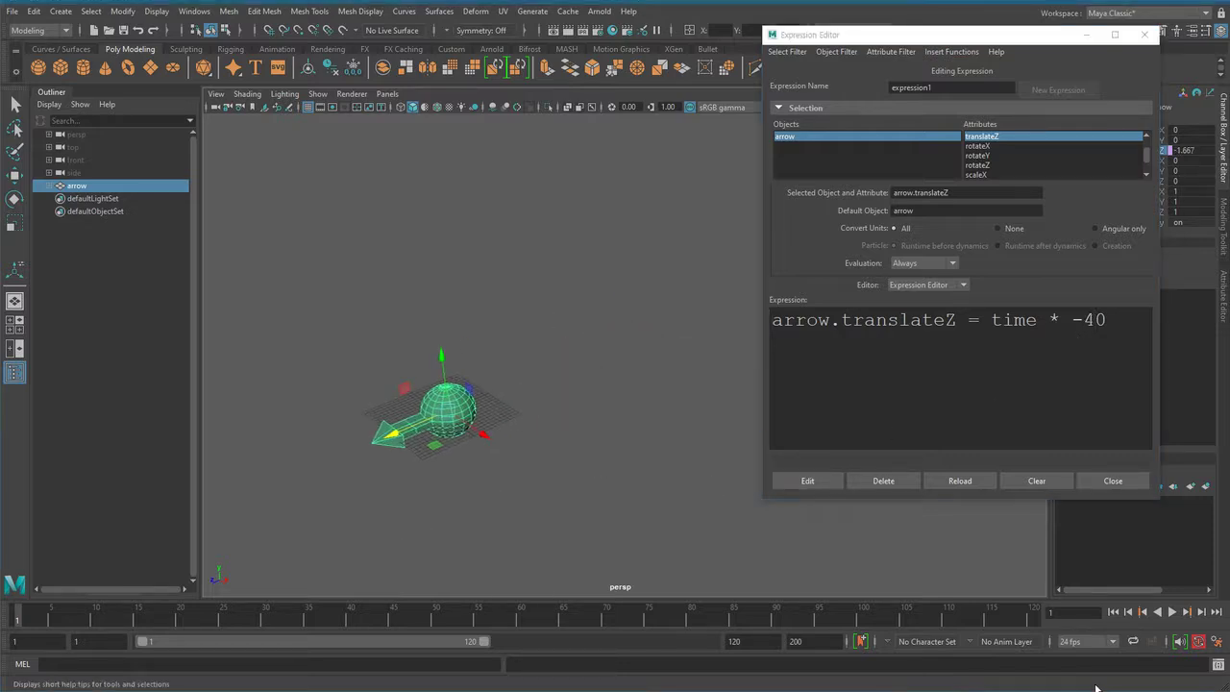
click(1173, 615)
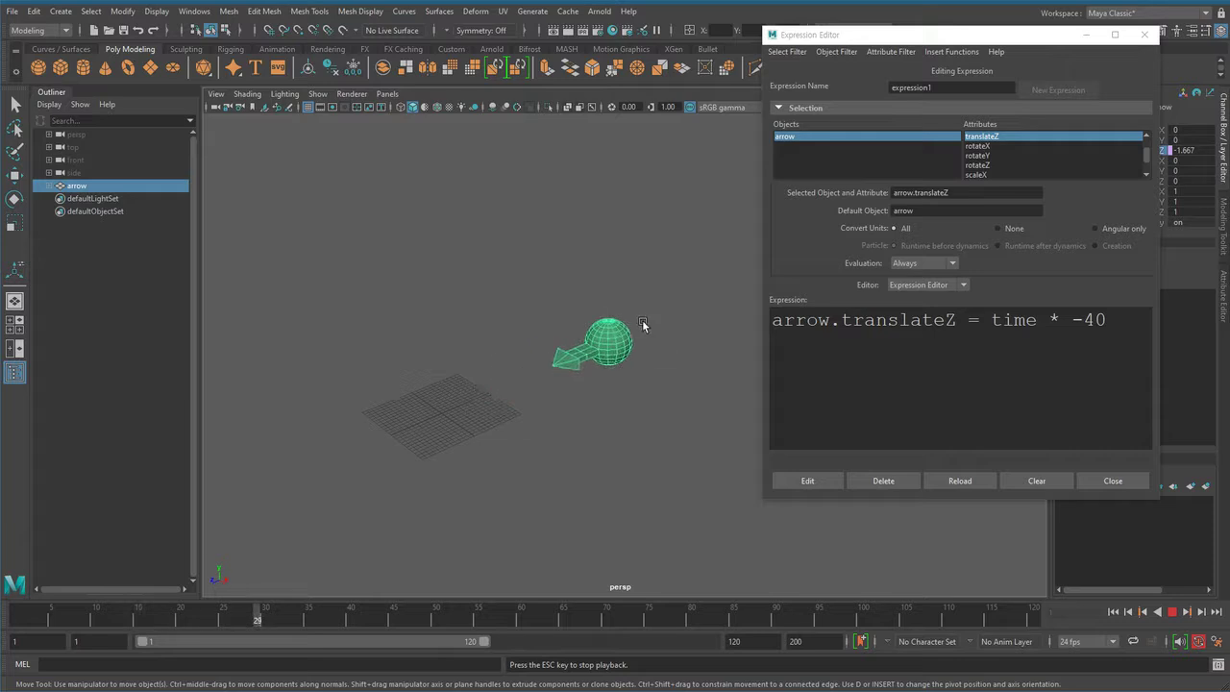
click(1172, 612)
click(1114, 612)
alt+middle_drag(393, 481, 523, 441)
alt+right_drag(524, 440, 667, 472)
- Replace the multiplication with a division by 10 so the expression reads arrow.translateZ = time / 10, and apply the edit
click(1074, 353)
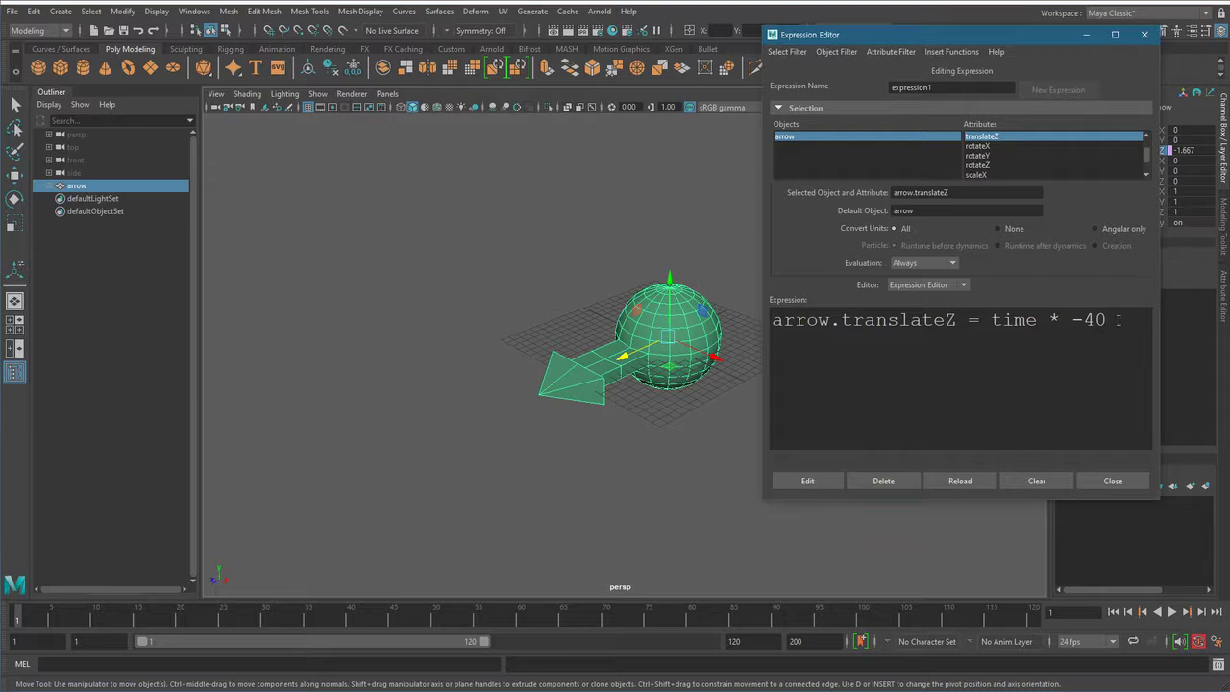
drag(1110, 321, 1061, 332)
text(/)
double_click(1054, 320)
double_click(1082, 320)
click(807, 480)
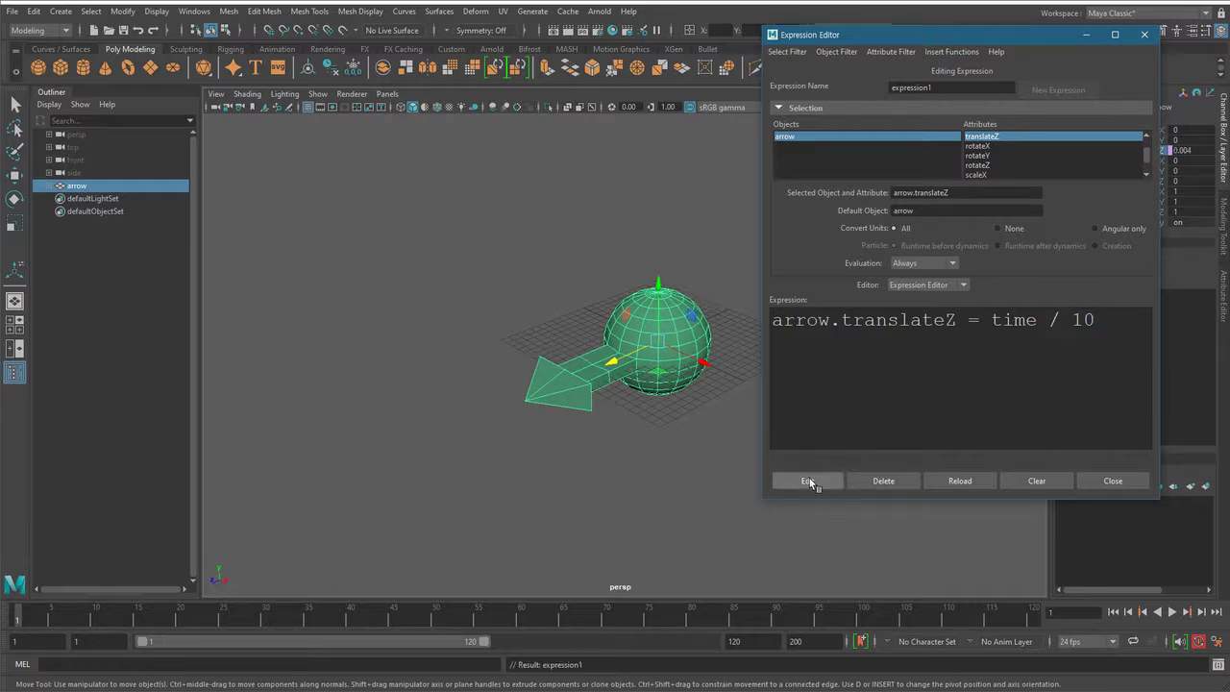
- Play the animation and examine the arrow's motion up close with time divided by 10, stop it and rewind
click(1169, 612)
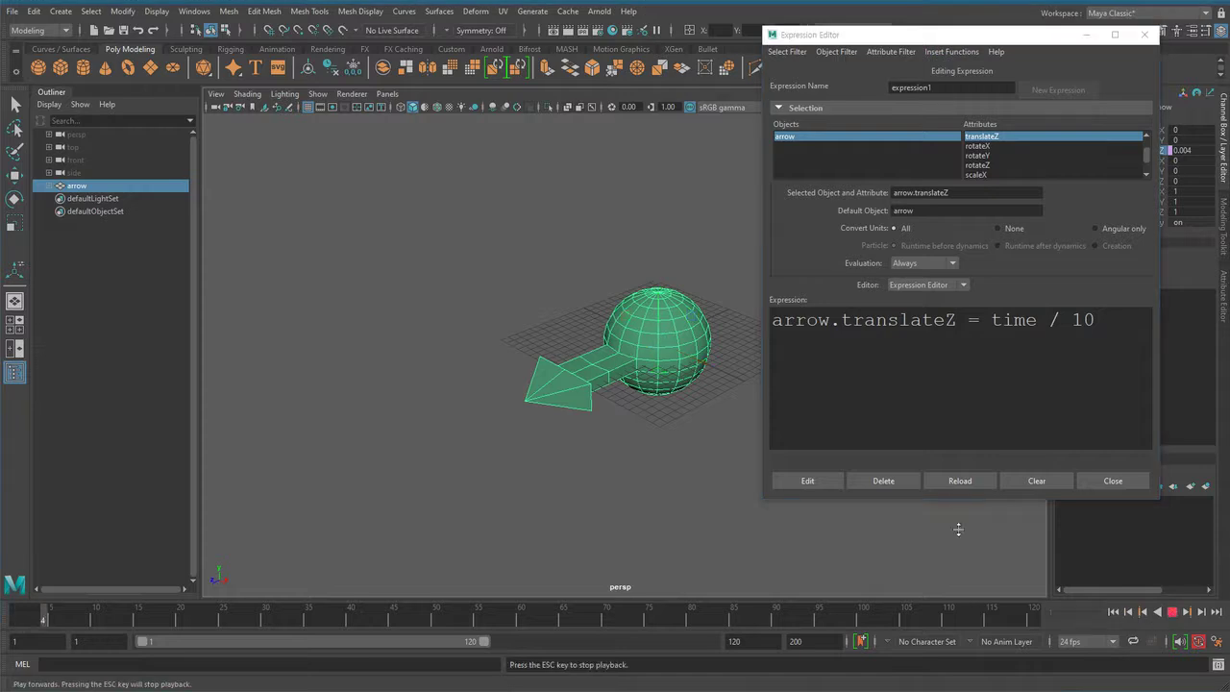
scroll(634, 399, up, 8)
alt+middle_drag(619, 414, 543, 426)
scroll(630, 433, up, 3)
scroll(644, 437, up, 6)
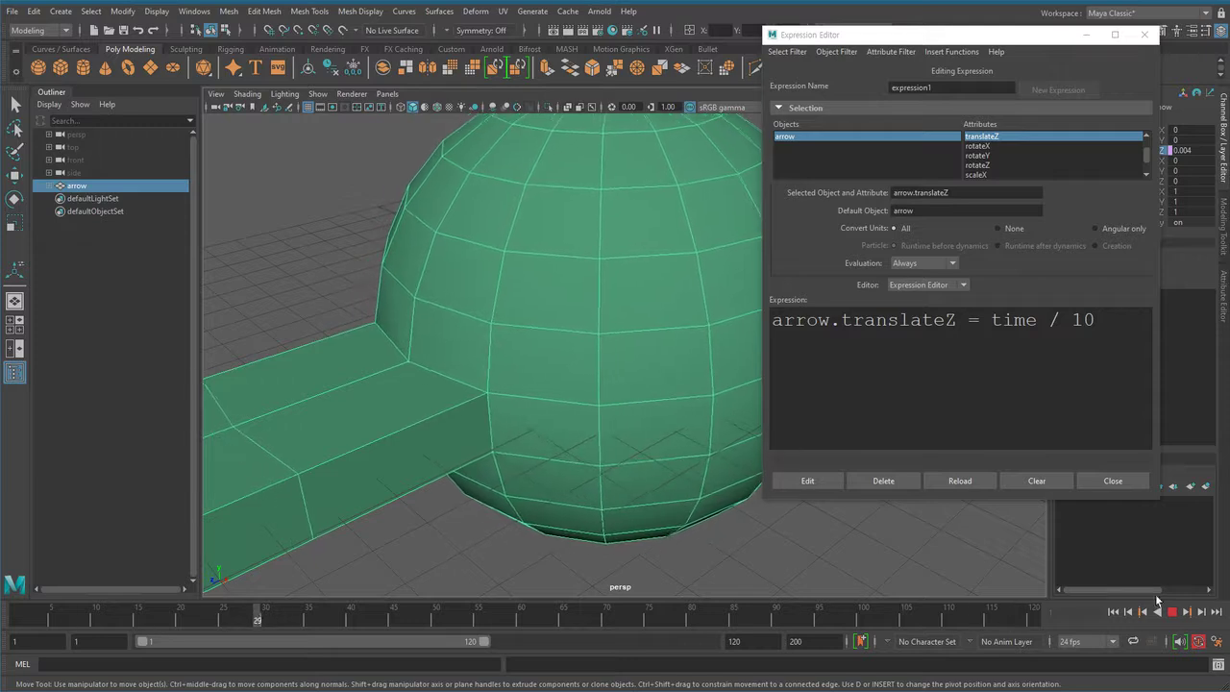
click(1173, 613)
scroll(579, 417, down, 3)
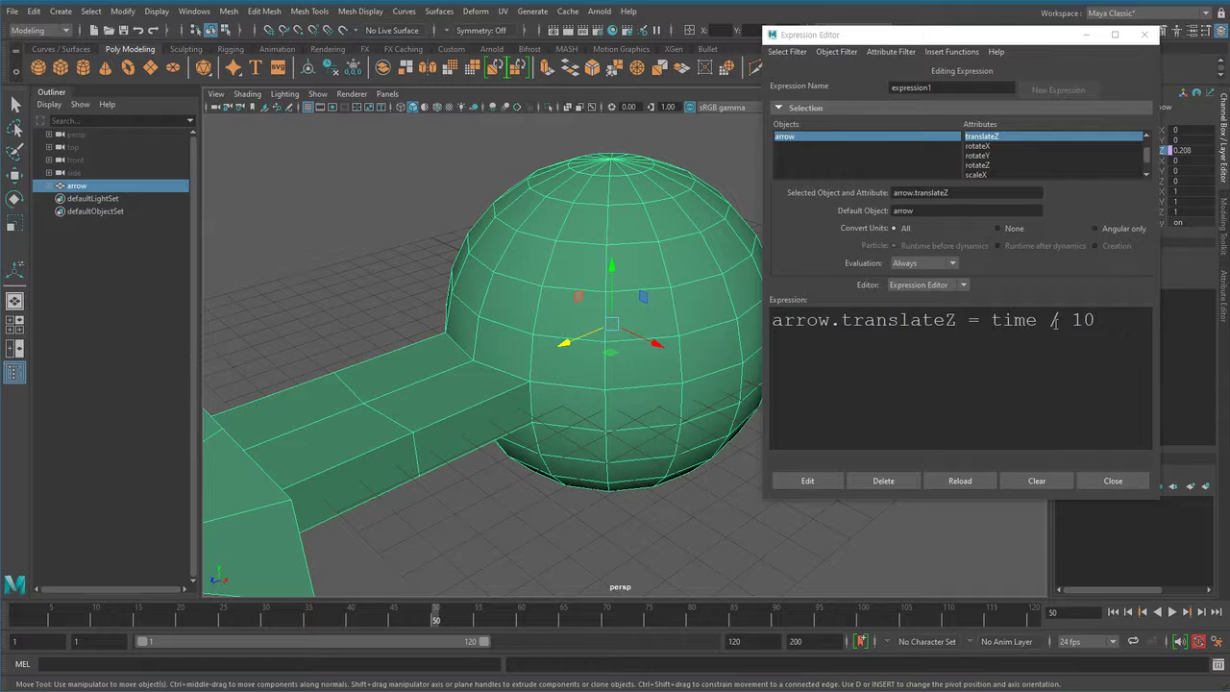
click(1114, 612)
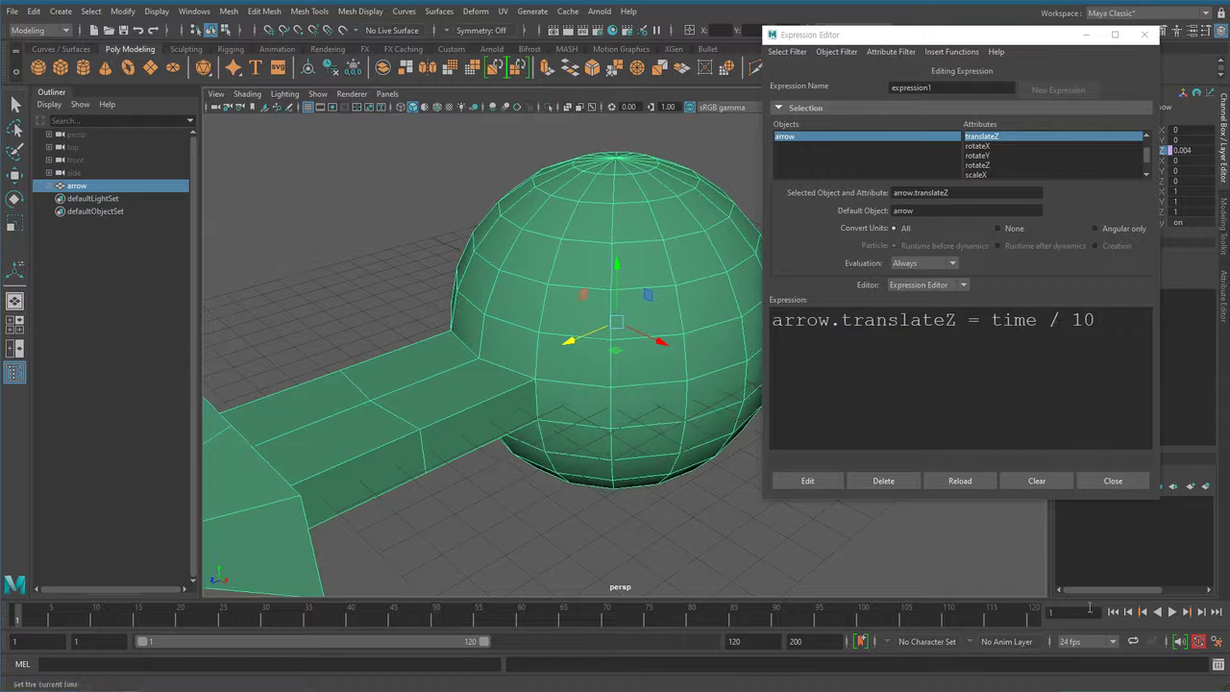
scroll(536, 382, down, 5)
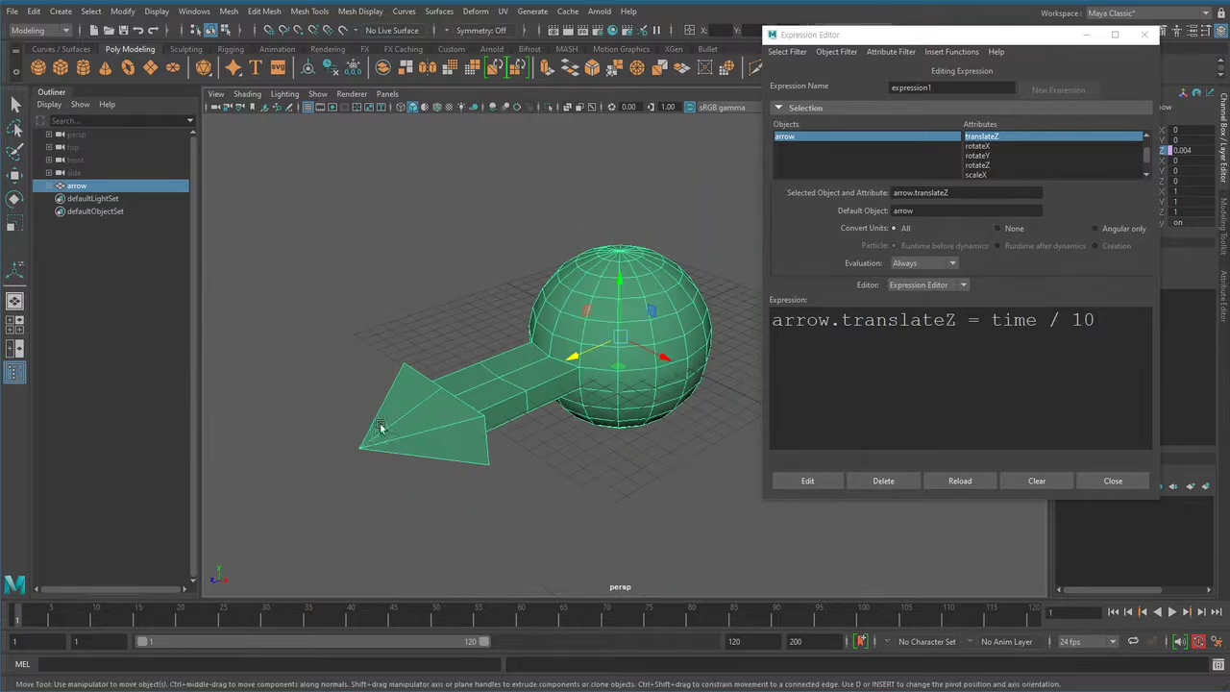
scroll(569, 438, down, 5)
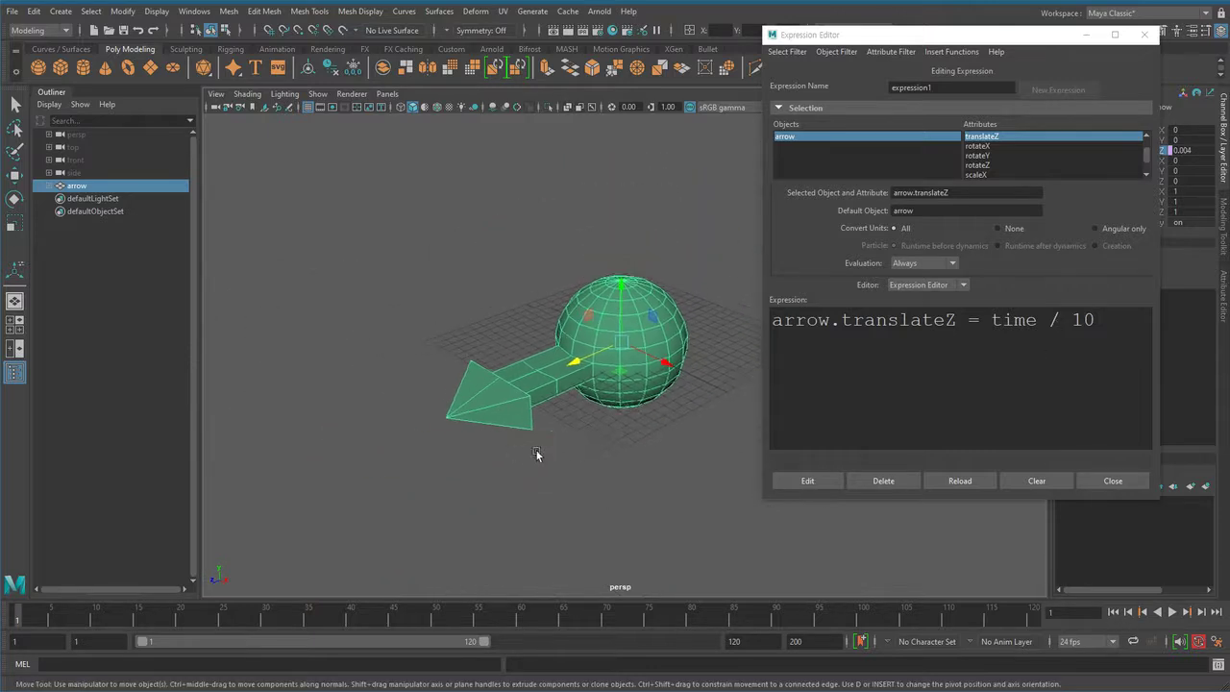
- Replace the division with an addition so the expression reads arrow.translateZ = time + 123, and apply the edit
click(1065, 341)
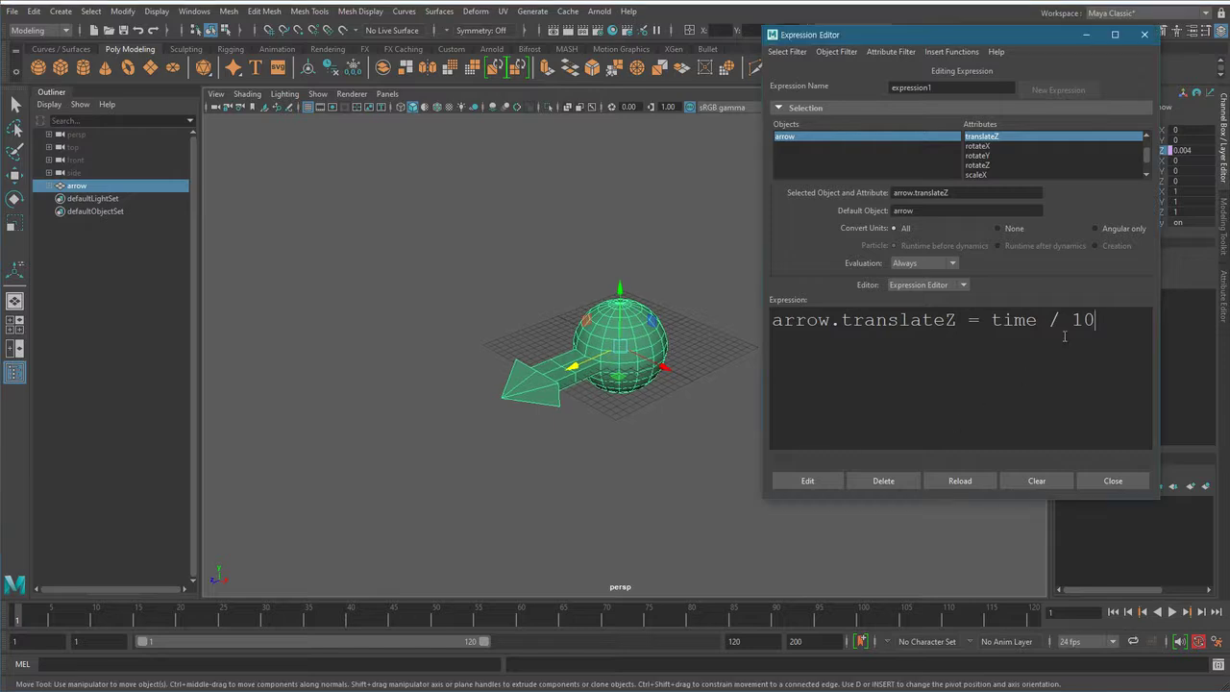
drag(1049, 323, 1101, 322)
text(+ 123)
click(818, 482)
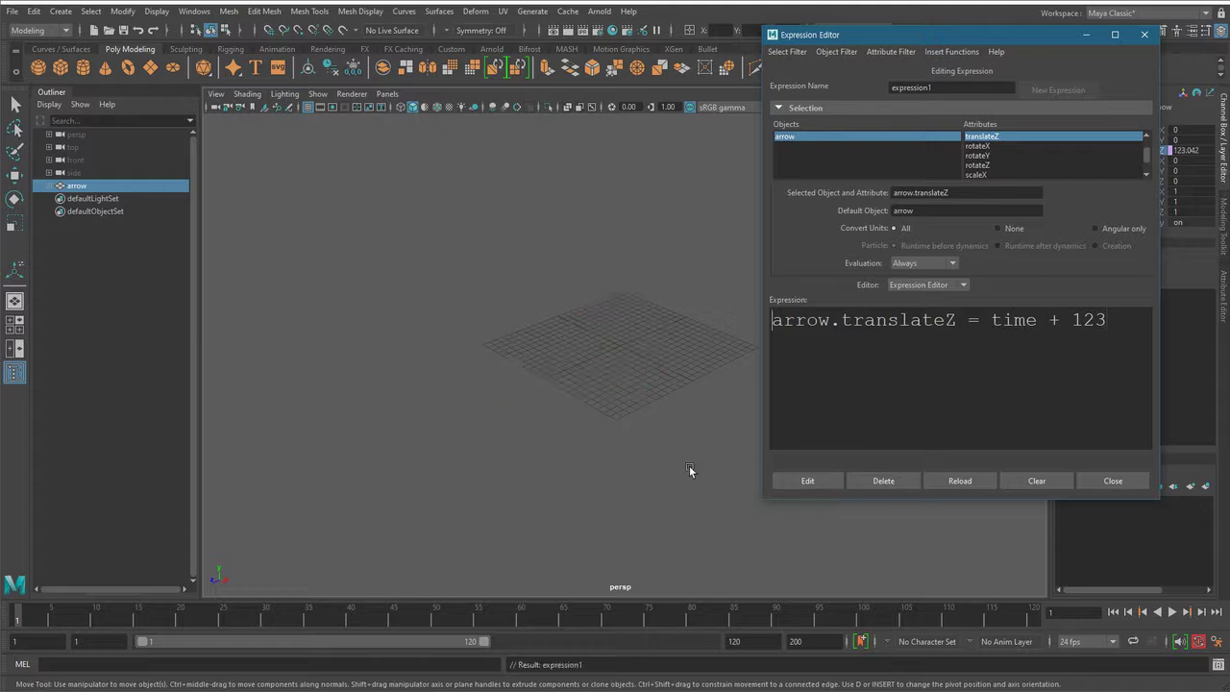
- Examine the arrow's offset position with time + 123, play the animation to check its motion, and stop it
scroll(385, 467, down, 5)
alt+middle_drag(400, 478, 499, 455)
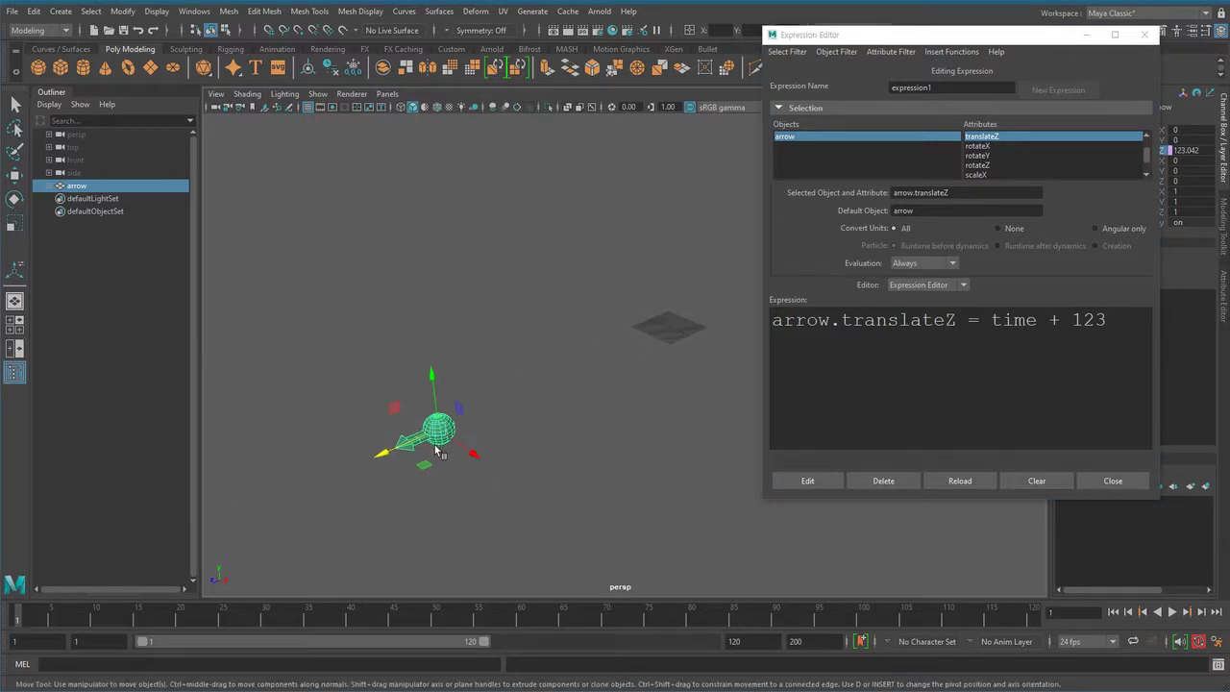
drag(1042, 41, 1004, 48)
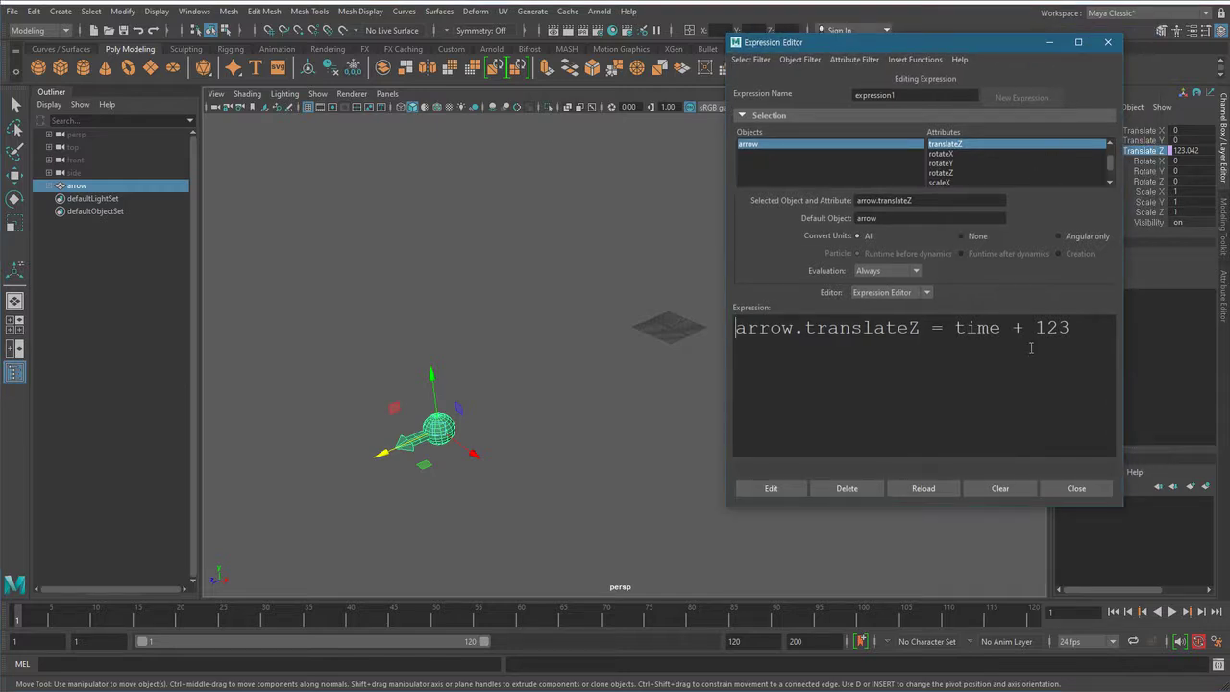
drag(1032, 328, 1070, 327)
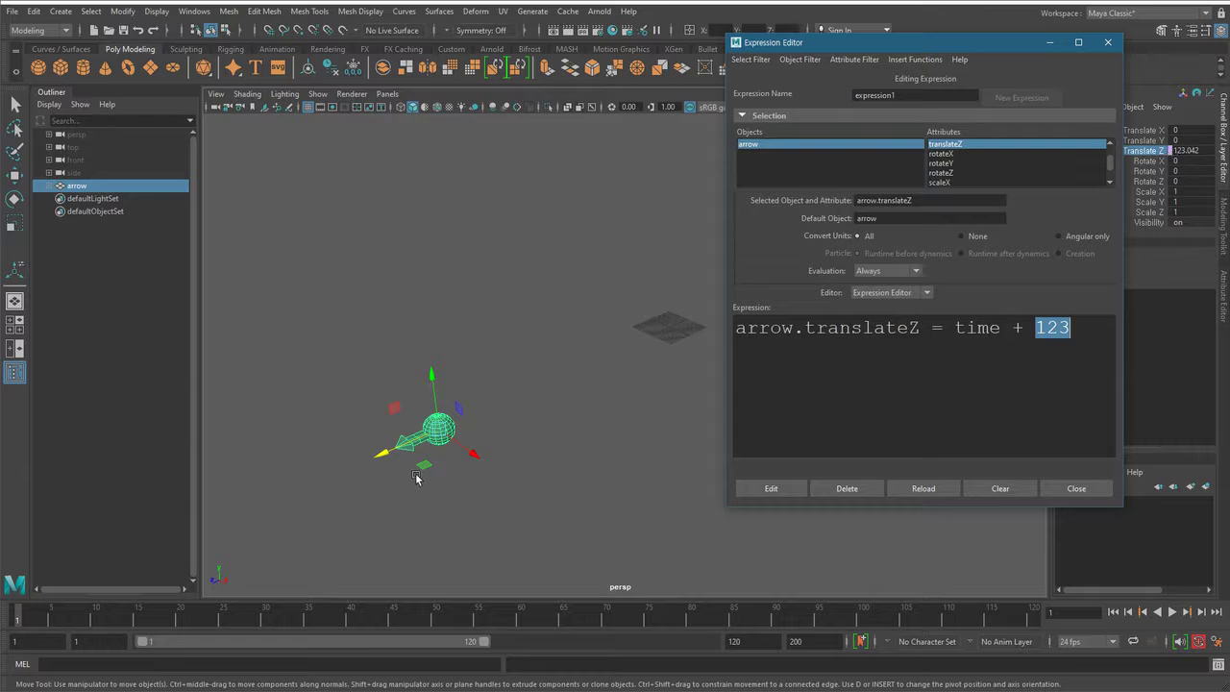
click(1172, 611)
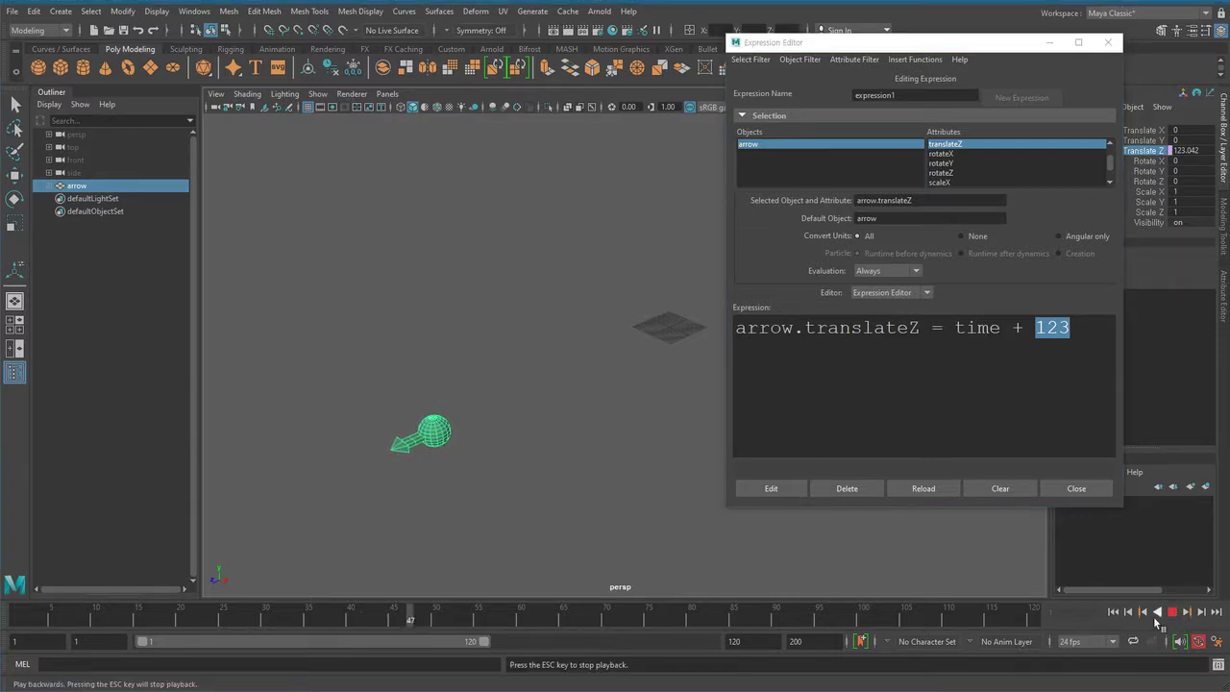
click(1174, 616)
- Change the added value to 10.5 so the expression reads arrow.translateZ = time + 10.5, and apply the edit
click(1050, 338)
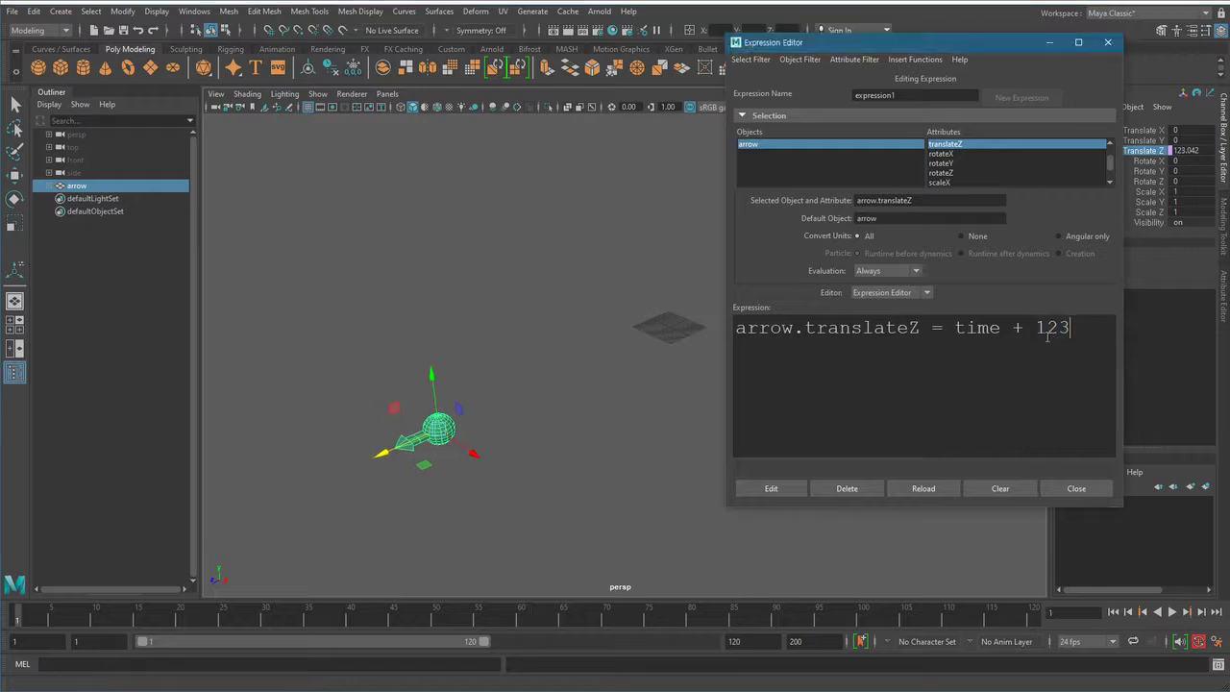
drag(1036, 329, 1069, 328)
text(10.5)
click(772, 488)
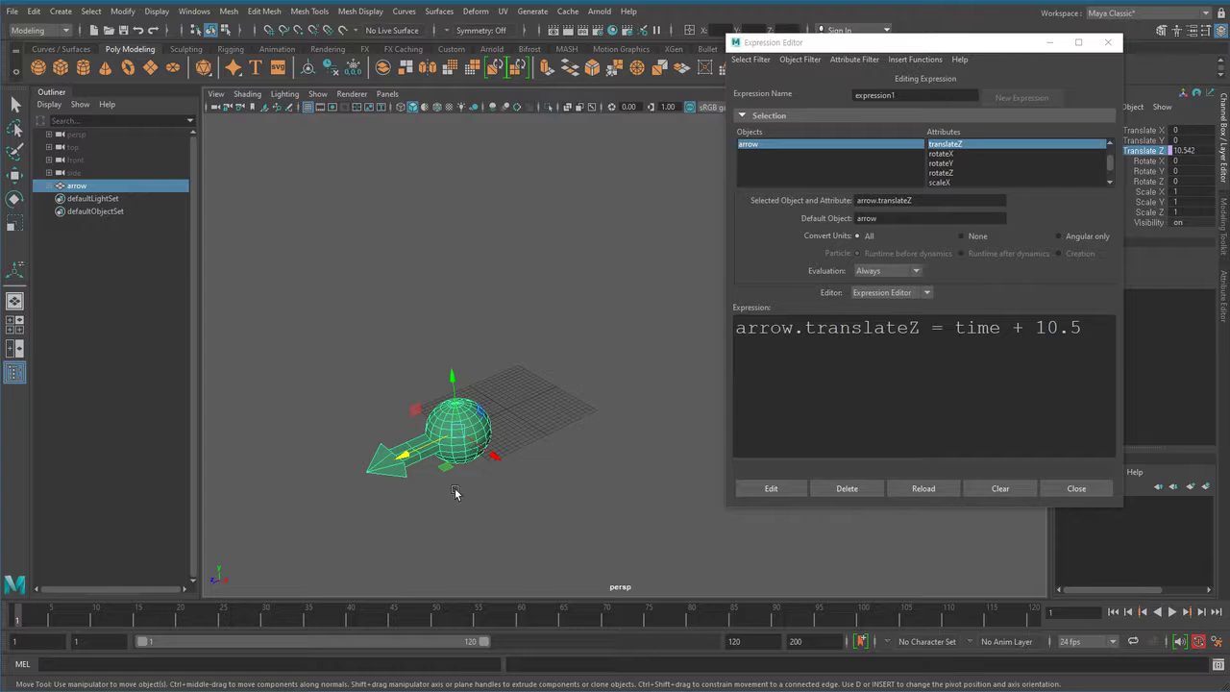
- Play the animation to examine the arrow's motion with the 10.5 offset, stop it and rewind to the first frame
click(1171, 611)
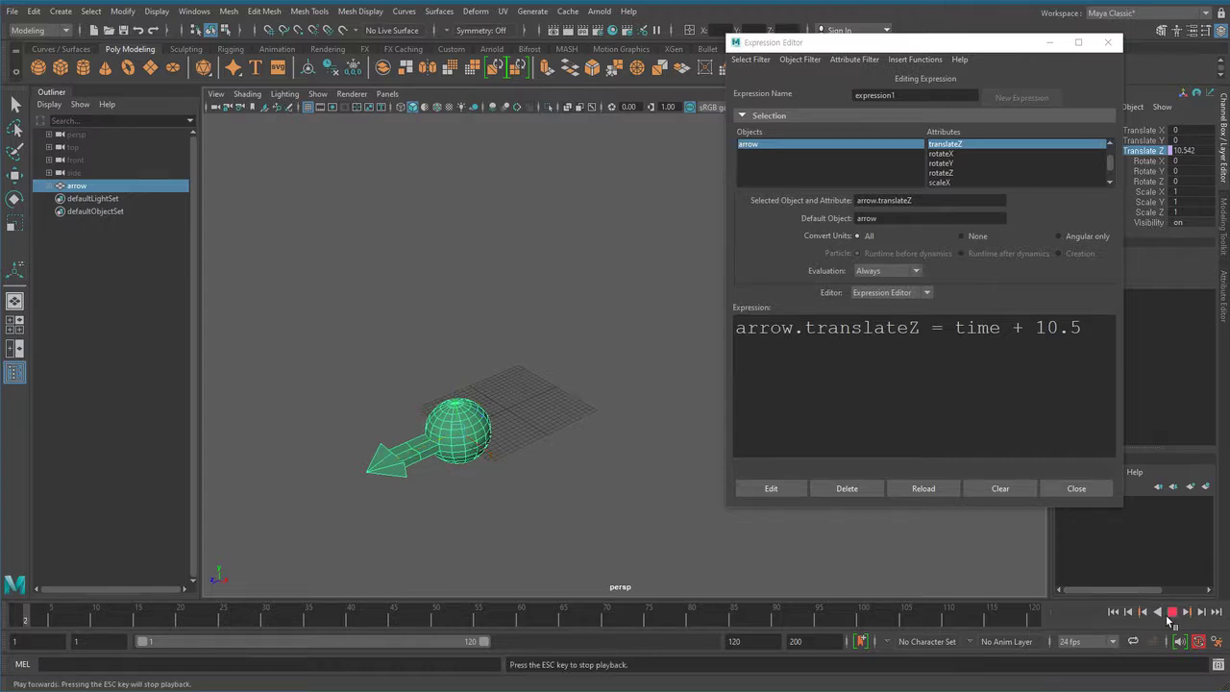
alt+right_drag(355, 487, 549, 494)
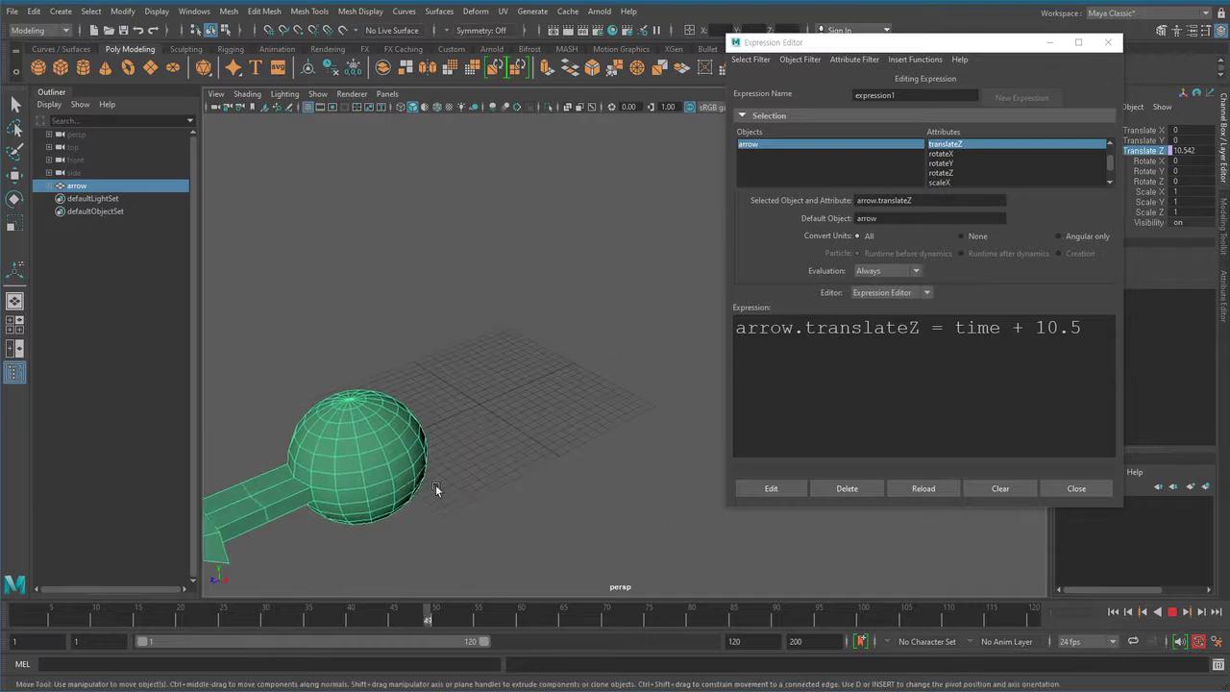
click(1171, 618)
click(1114, 615)
scroll(546, 400, down, 3)
alt+middle_drag(571, 417, 617, 405)
- Replace the addition with a subtraction so the expression reads arrow.translateZ = time - 15, and apply the edit
click(1033, 338)
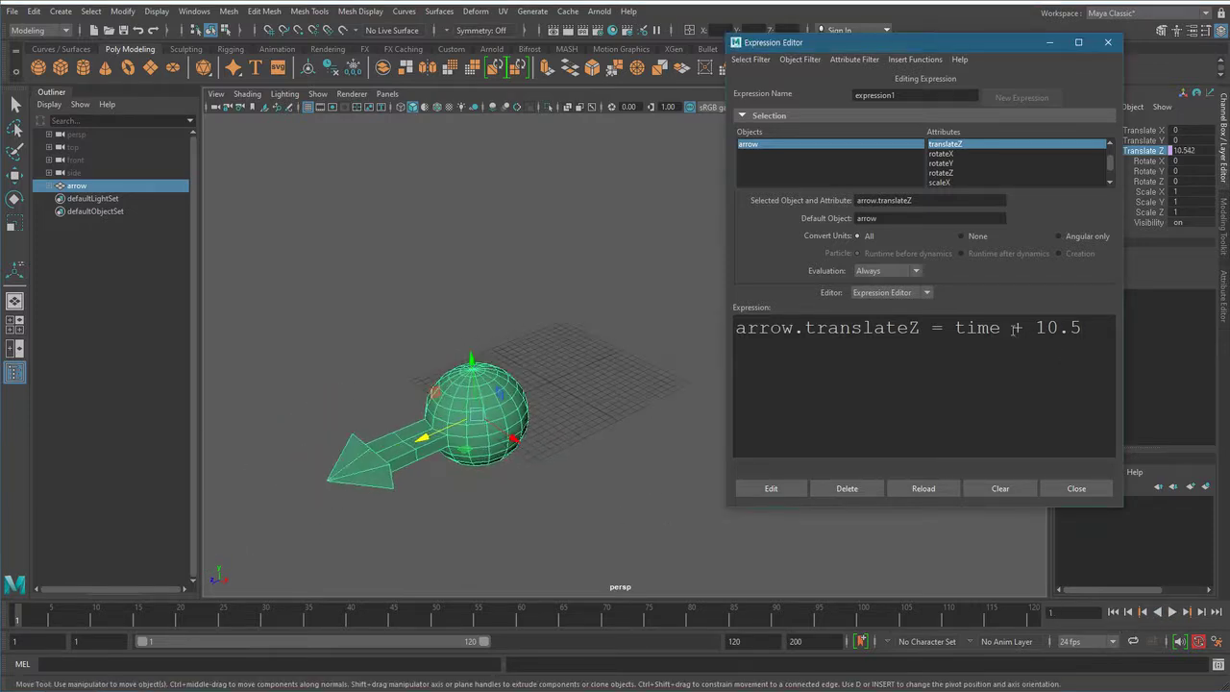
drag(1013, 328, 1097, 326)
text(- 15)
click(770, 488)
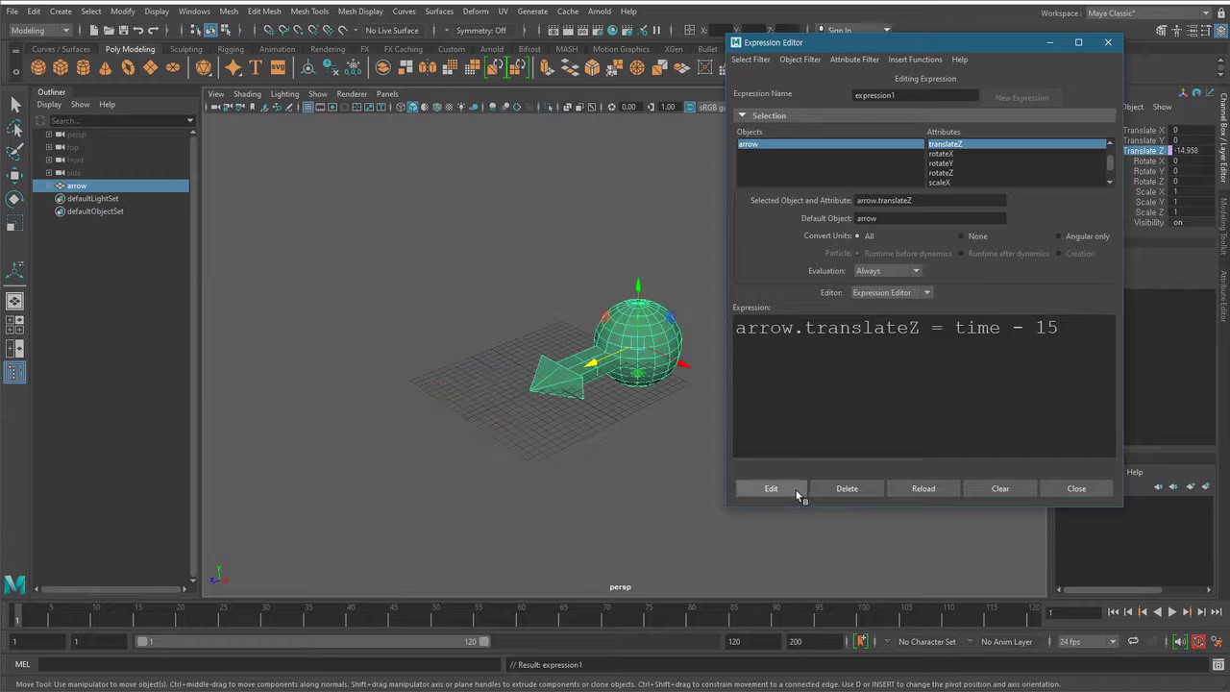
- Check the arrow's start position with time - 15, play the animation up close, stop it and rewind
alt+drag(610, 437, 655, 393)
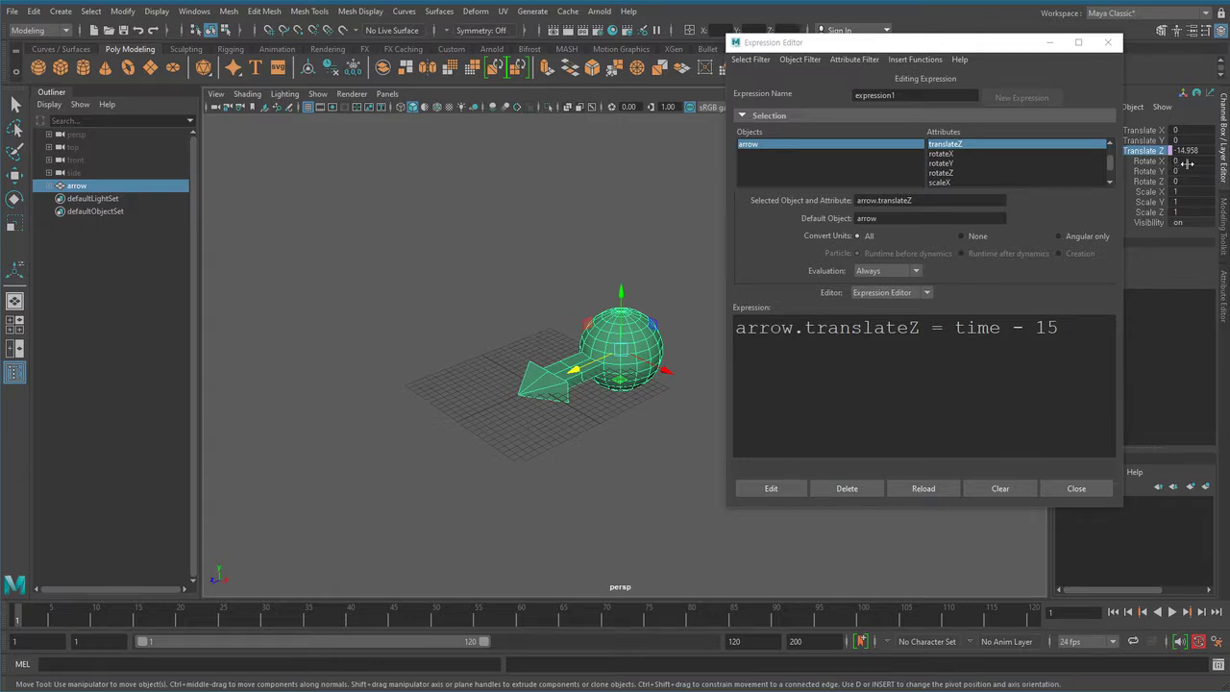
click(1171, 611)
alt+right_drag(430, 441, 599, 432)
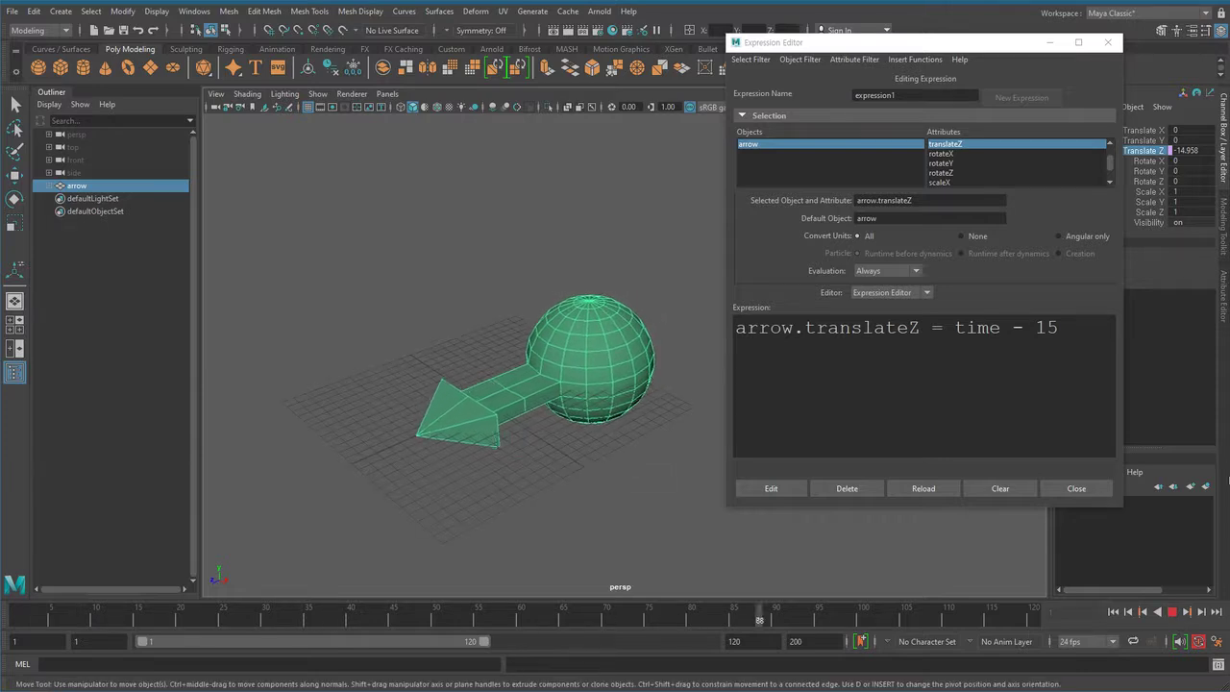
click(1172, 612)
click(1112, 611)
alt+right_drag(601, 419, 472, 455)
mouse_move(472, 455)
alt+middle_down()
mouse_move(479, 427)
mouse_move(455, 455)
alt+middle_up()
- Replace the subtraction with a multiplication so the expression reads arrow.translateZ = time * 100, and apply the edit
drag(1013, 327, 1072, 323)
key(BackSpace)
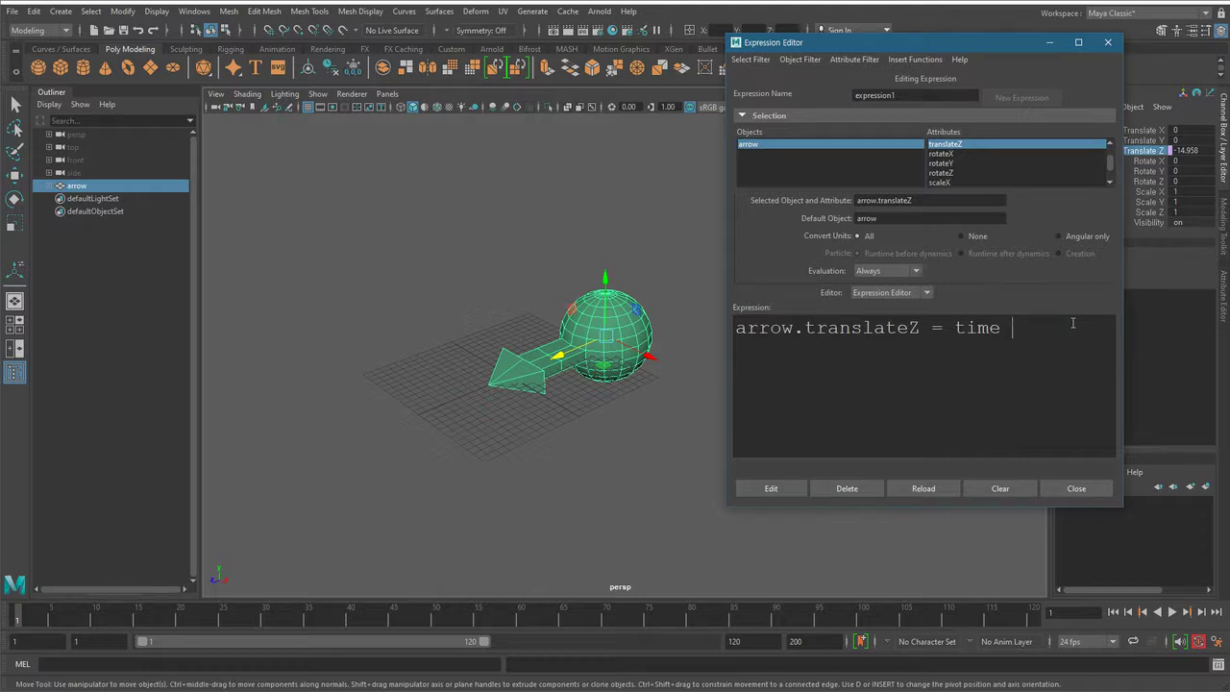
text(* 100)
click(783, 489)
- Play the animation twice to check the arrow's speed with time * 100, rewinding to the first frame each time
alt+right_drag(694, 521, 551, 522)
alt+middle_drag(550, 522, 609, 505)
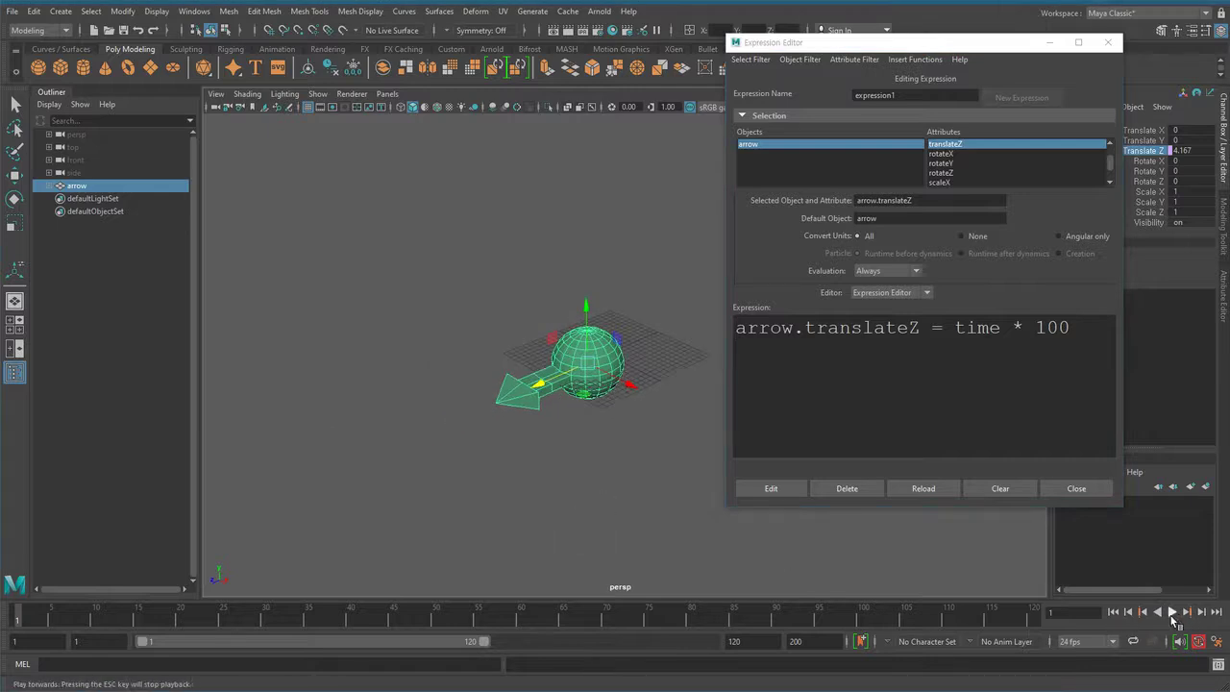
click(1171, 612)
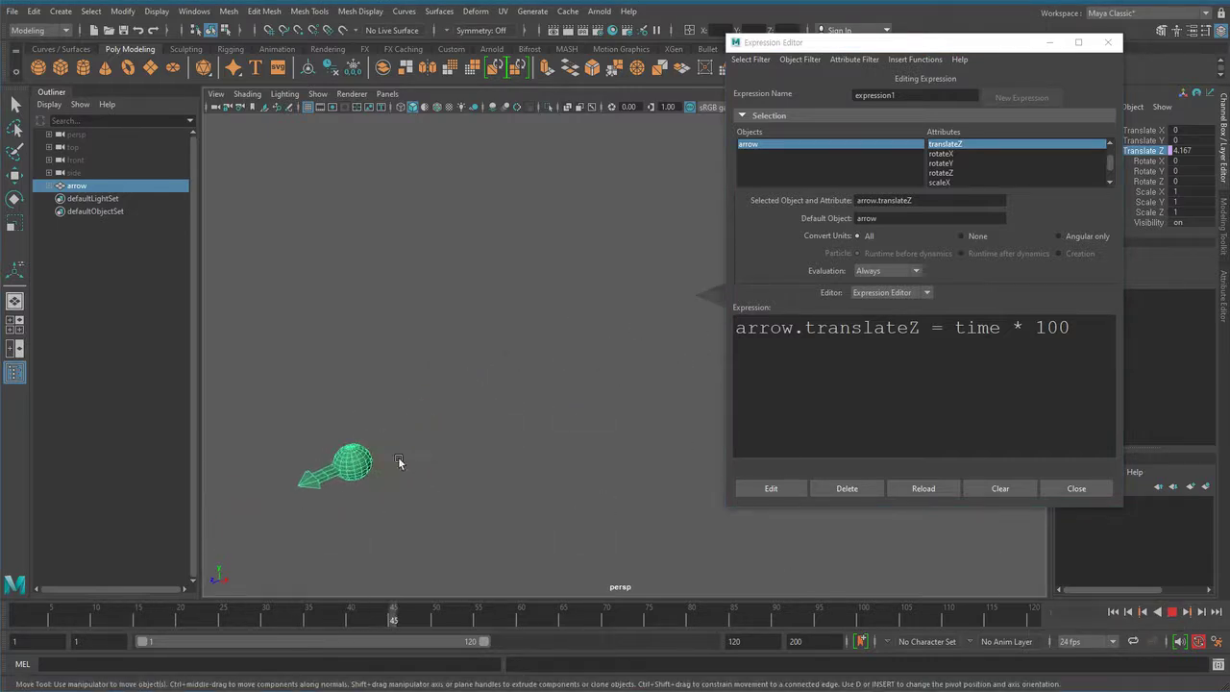
click(1172, 613)
click(1113, 613)
click(1171, 612)
click(1169, 613)
click(1114, 613)
alt+middle_drag(615, 338, 512, 385)
alt+right_drag(512, 442, 716, 478)
alt+middle_drag(524, 514, 608, 467)
alt+right_drag(607, 467, 716, 522)
- Try rotating the arrow freehand about its Z axis, and undo the rotation
click(874, 305)
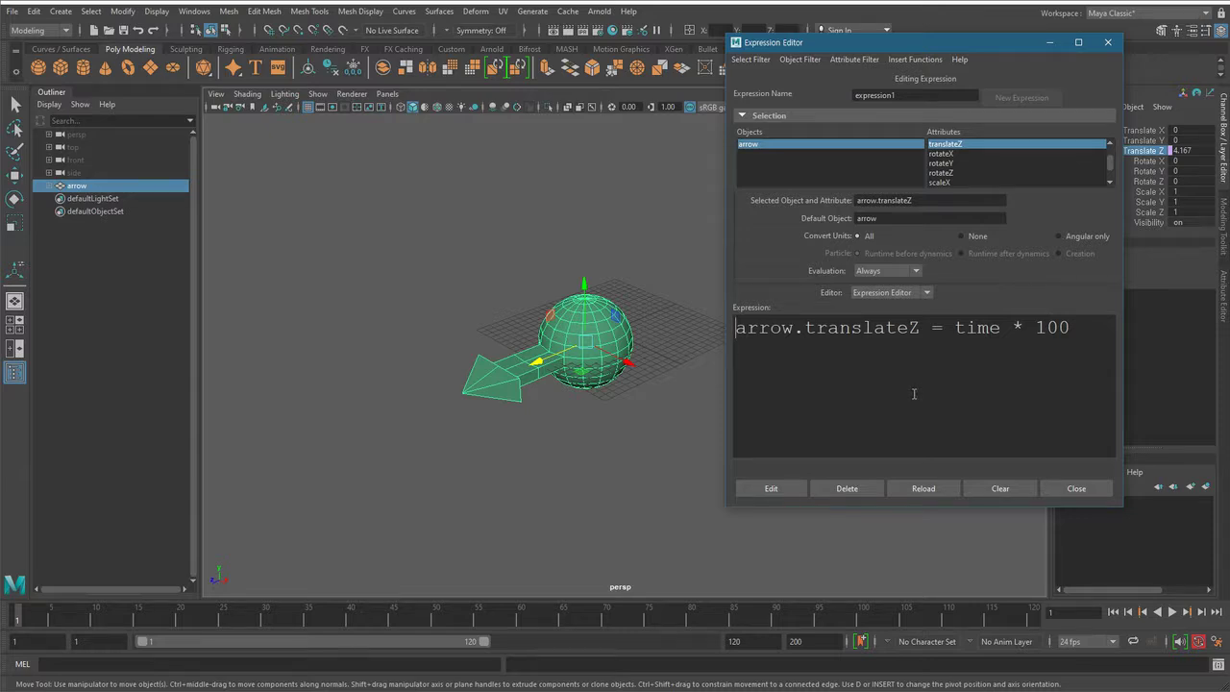
drag(966, 48, 932, 49)
alt+middle_drag(589, 386, 545, 445)
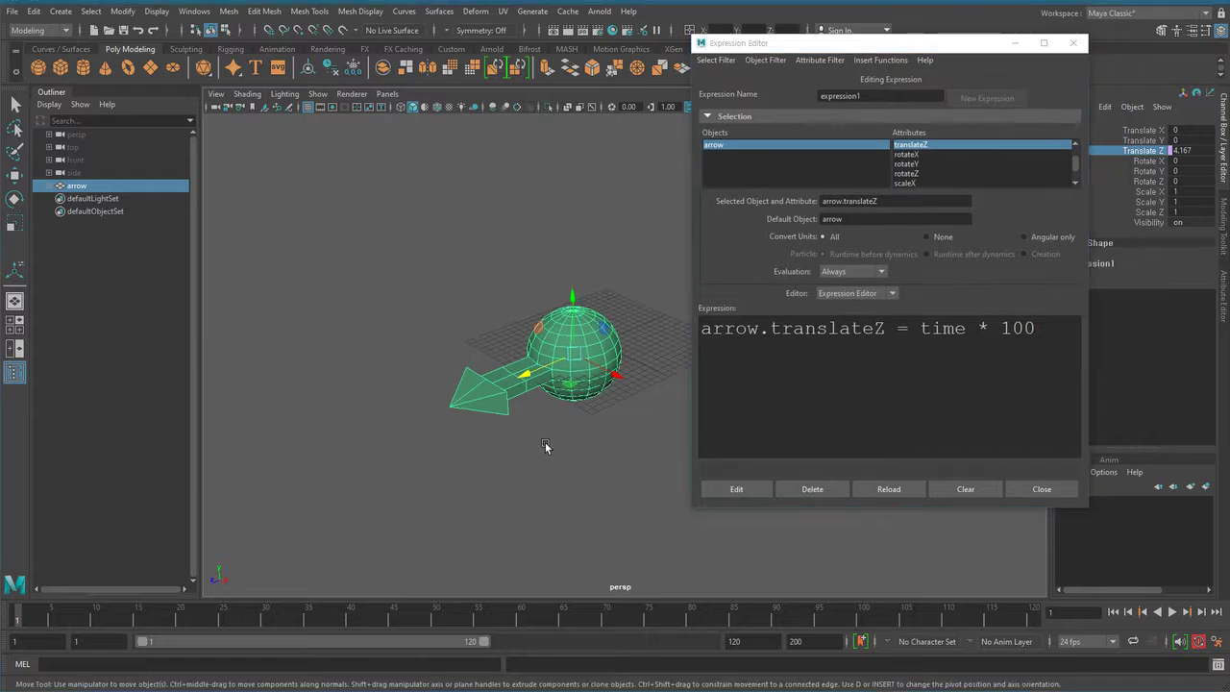
key(e)
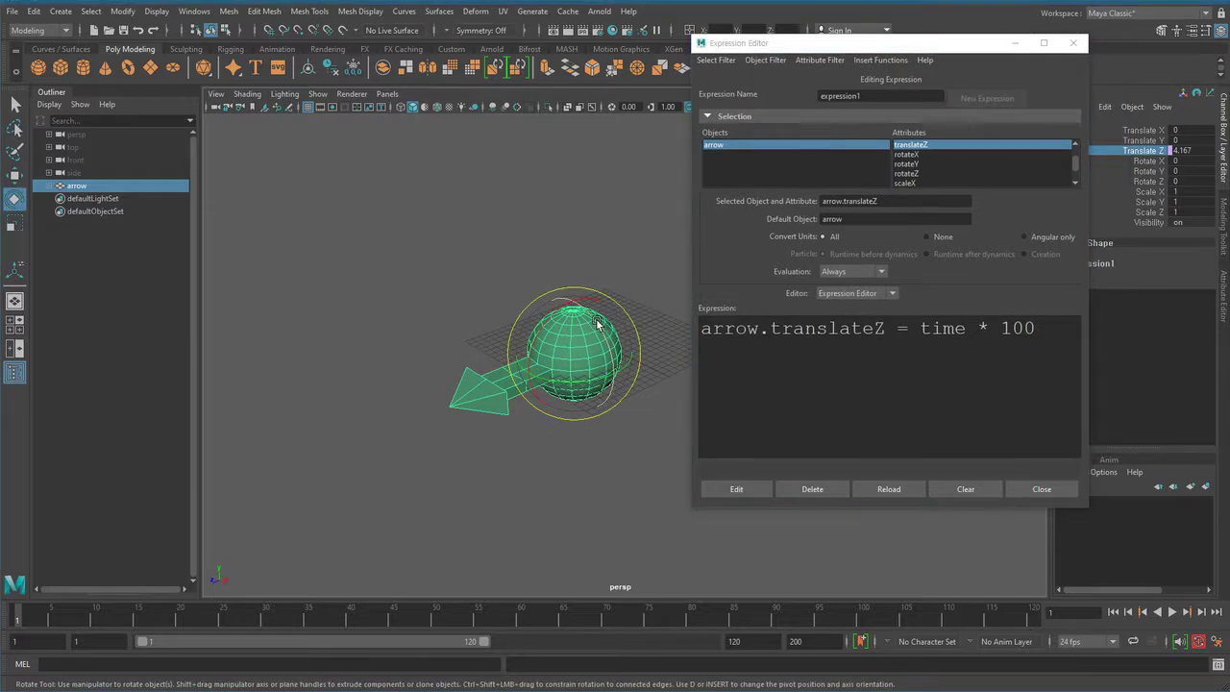
mouse_move(599, 325)
mouse_down()
mouse_move(604, 346)
mouse_move(590, 274)
mouse_move(599, 396)
mouse_move(576, 421)
mouse_move(604, 337)
mouse_up()
key(ctrl+z)
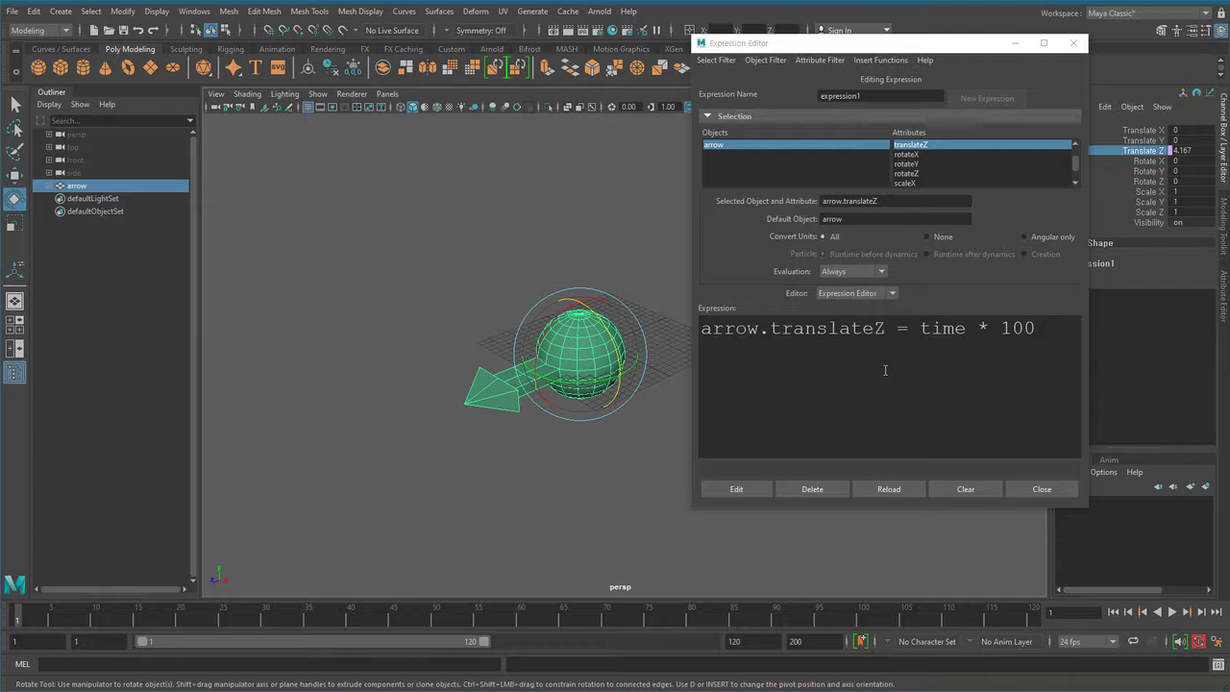
- Close the Translate Z expression and open a new expression for the arrow's Rotate Z, keeping the editor clear of the arrow
click(1039, 489)
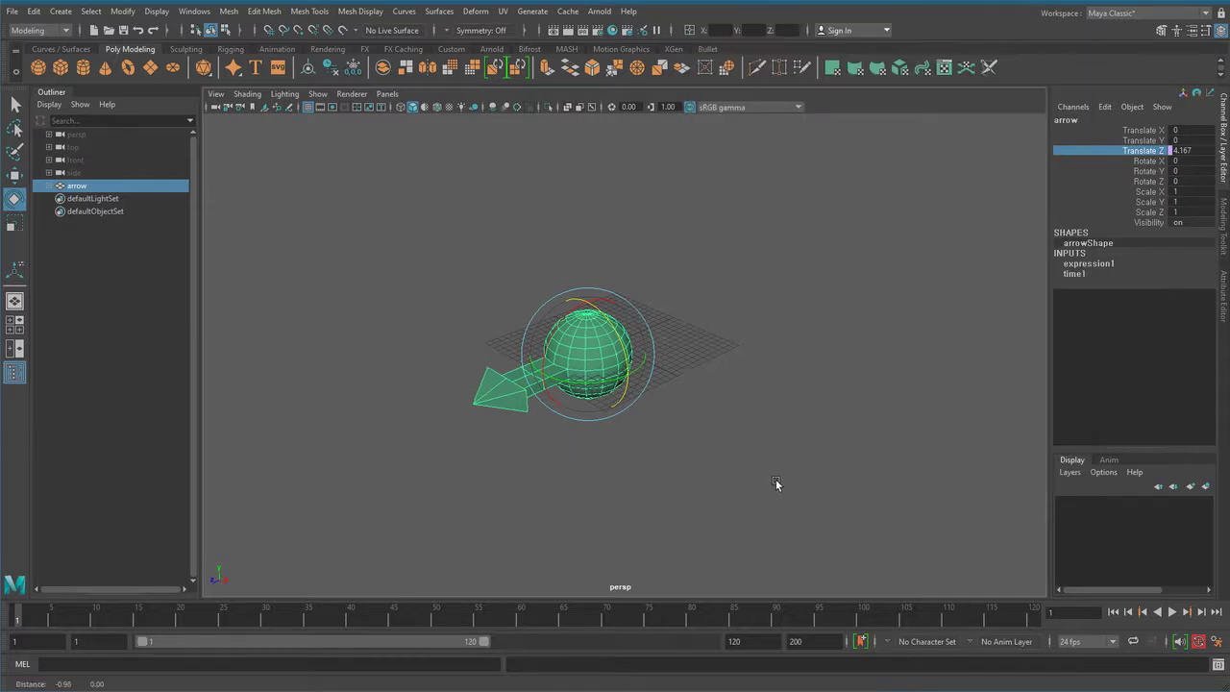
click(1159, 181)
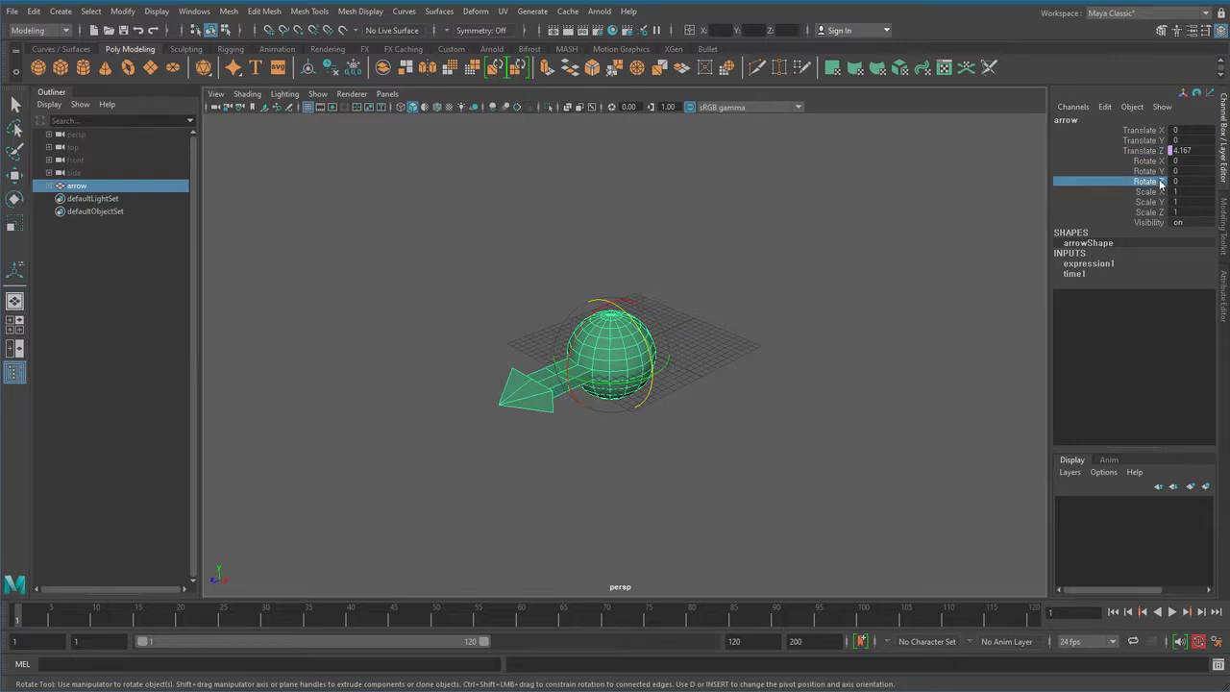
right_click(1160, 181)
click(1153, 203)
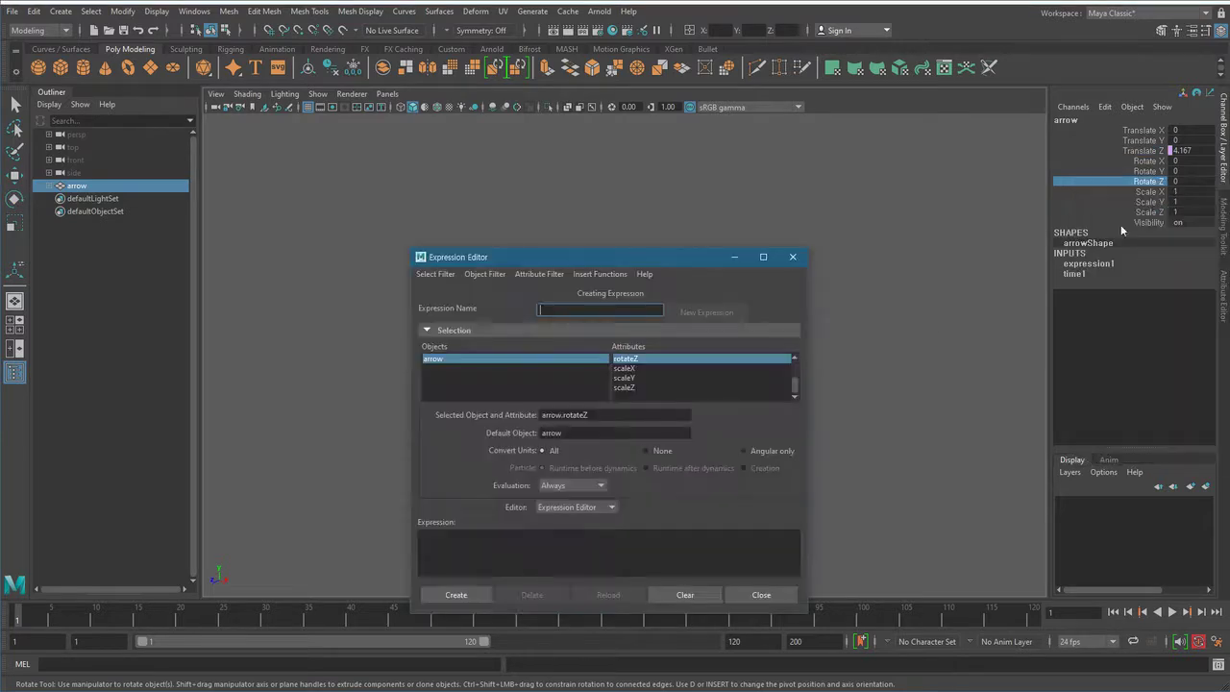
drag(666, 256, 1000, 68)
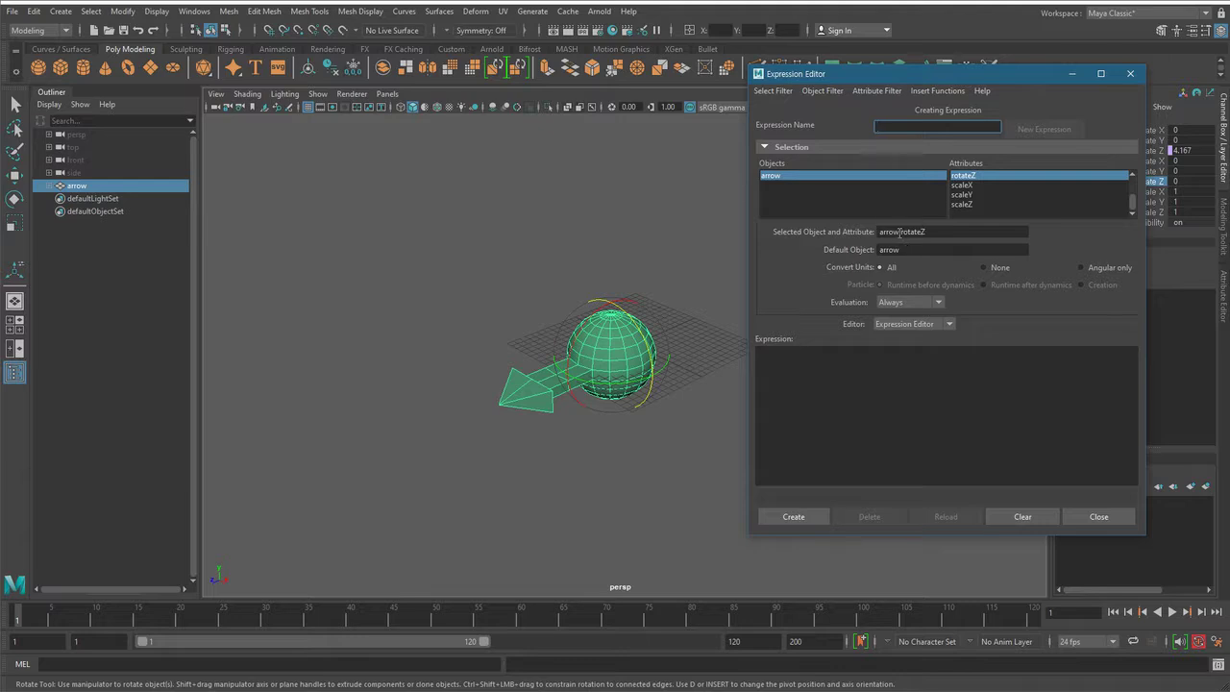
- Write the expression arrow.rotateZ = time using the selected object and attribute name, enlarge its text, and create it
drag(900, 232, 928, 231)
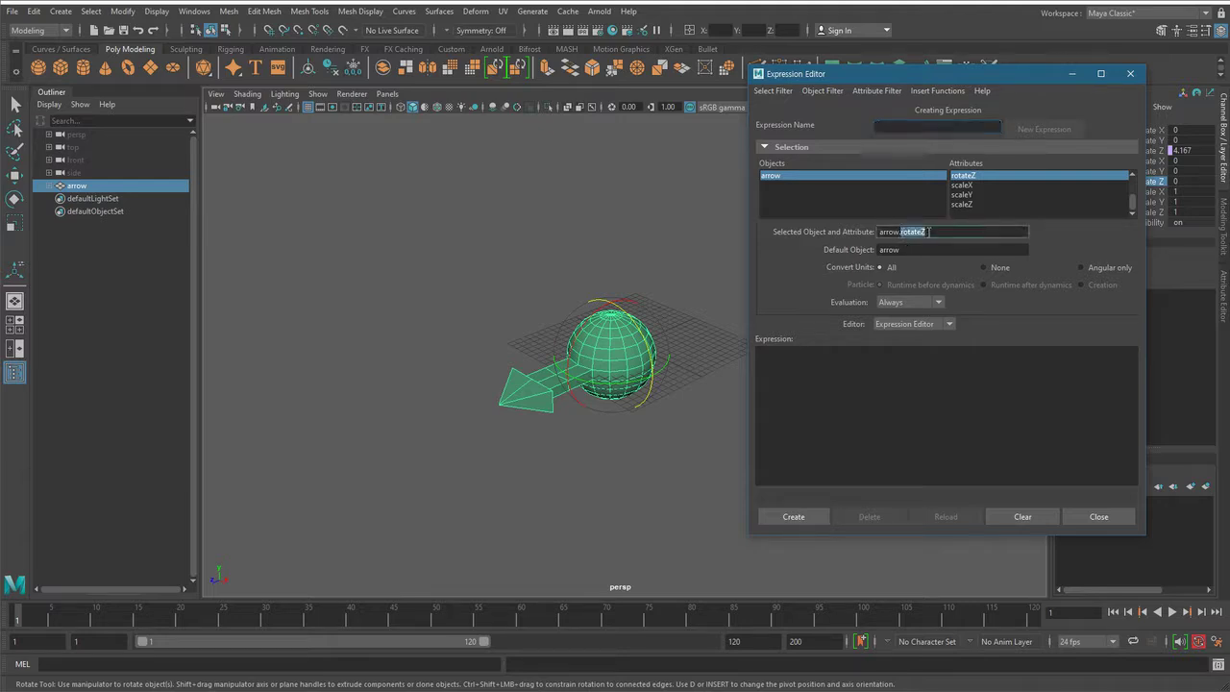
click(892, 234)
drag(950, 232, 880, 233)
middle_drag(922, 254, 893, 395)
click(901, 371)
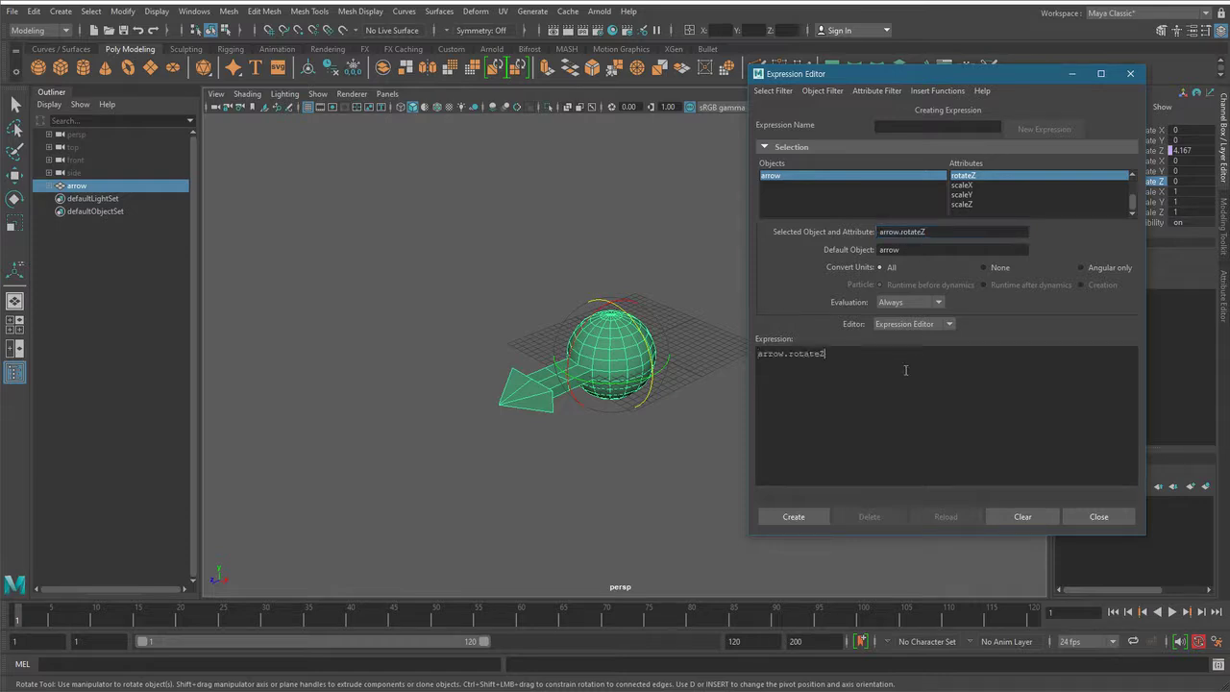
ctrl+scroll(922, 387, up, 4)
text(time)
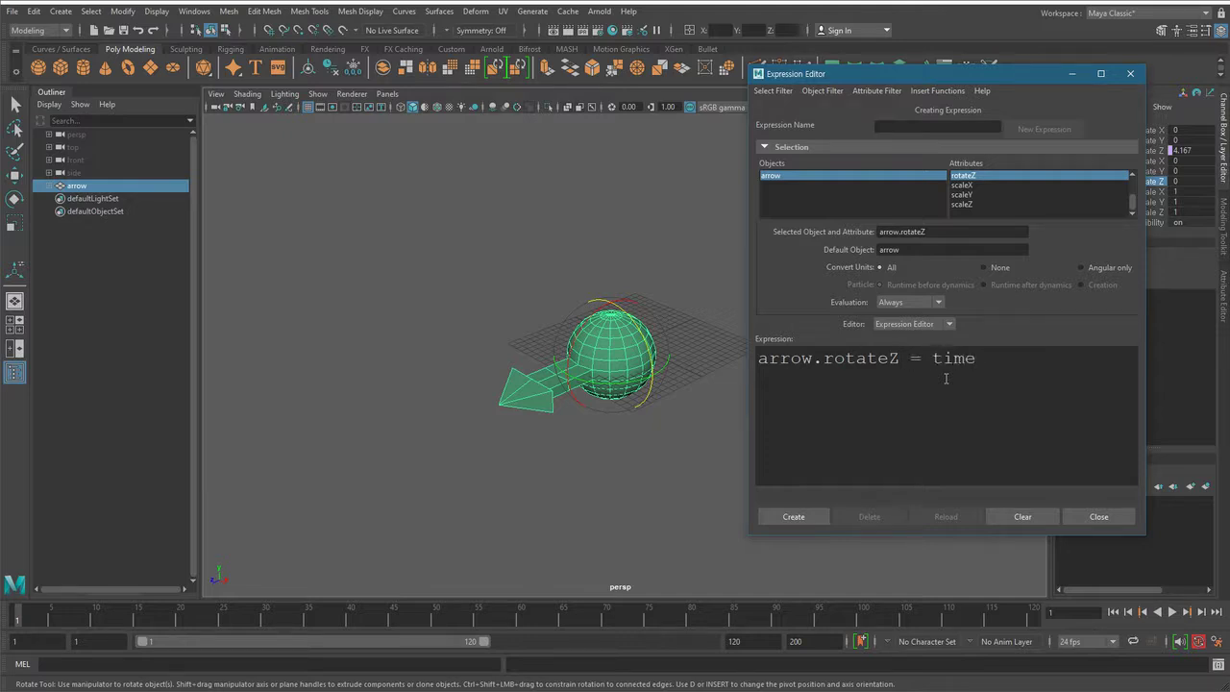
click(795, 524)
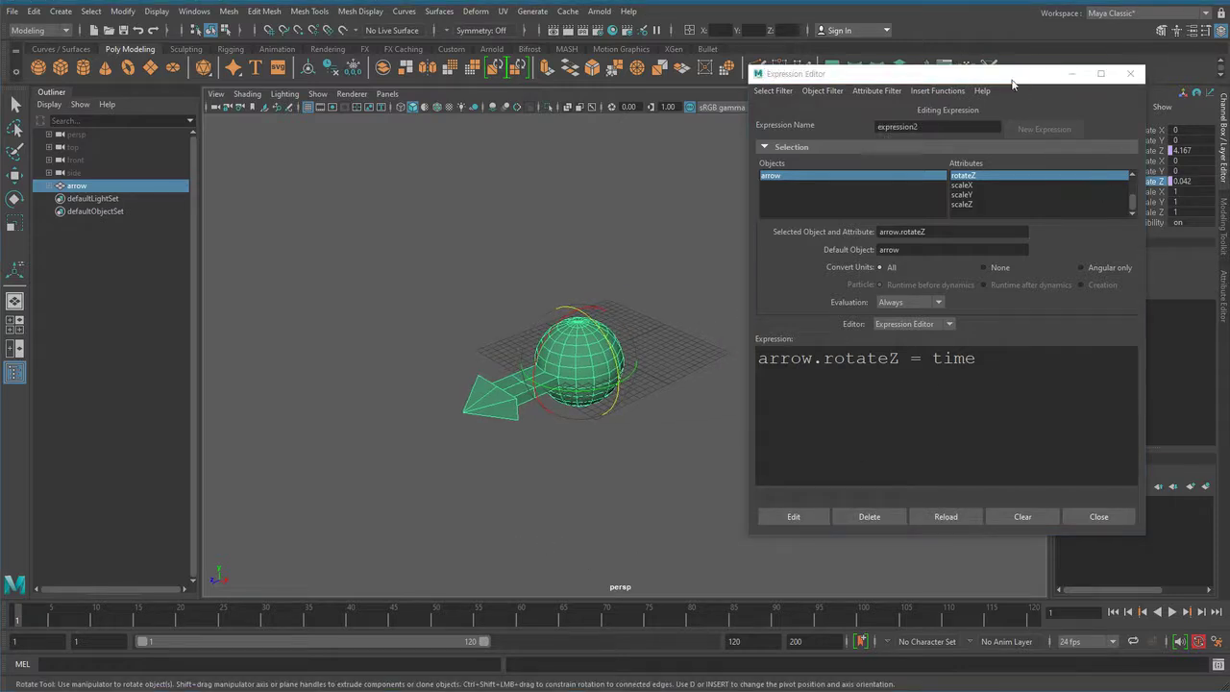
- Play the animation to check the arrow's rotation alongside its Rotate Z channel value, stop it and rewind to the first frame
drag(1021, 77, 979, 77)
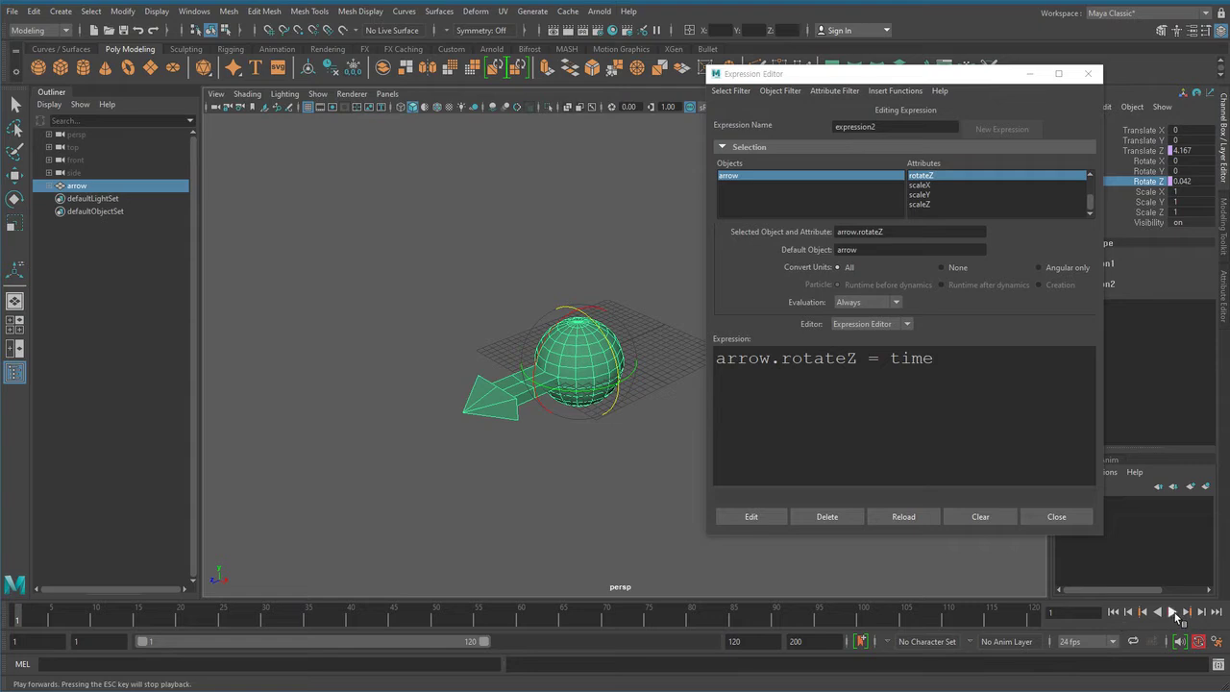
click(1172, 612)
click(1172, 612)
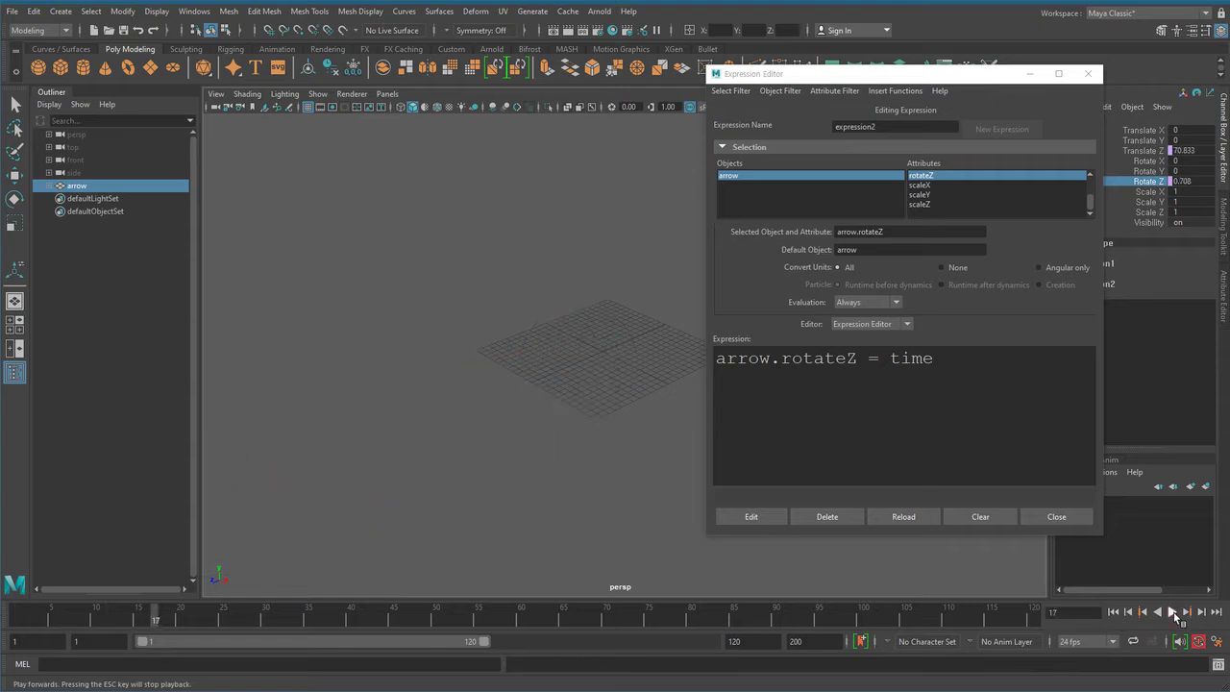
click(1114, 612)
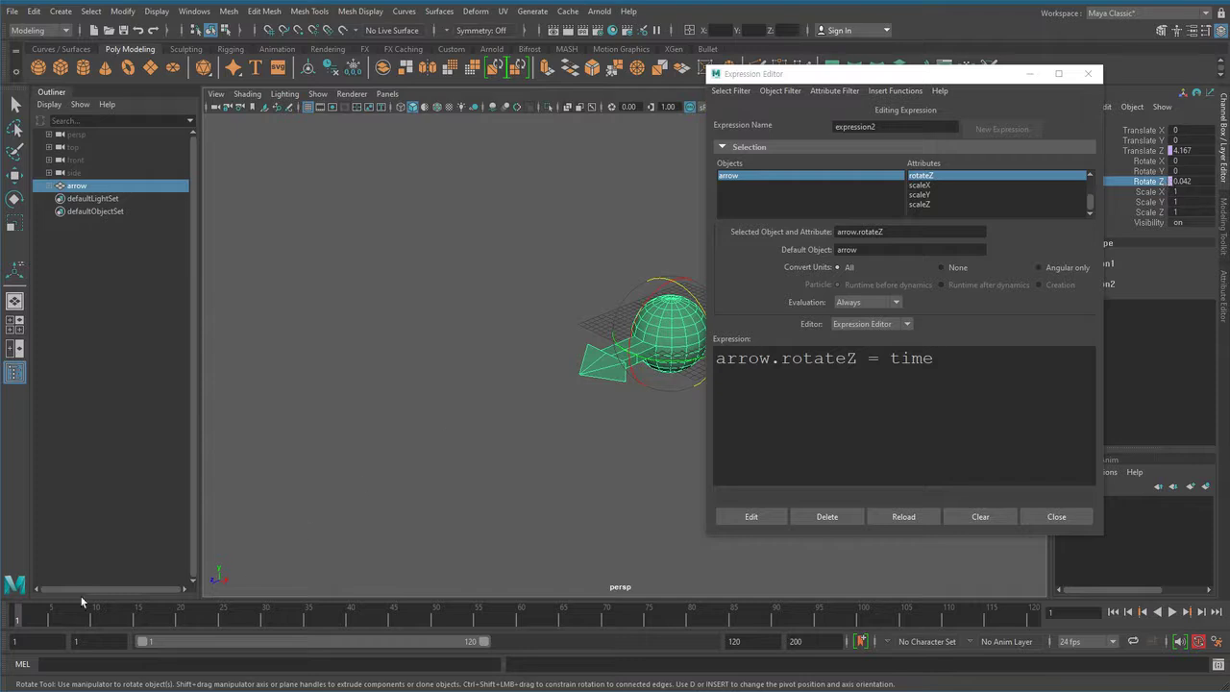
mouse_move(23, 623)
mouse_down()
mouse_move(129, 618)
mouse_move(2, 613)
mouse_move(215, 615)
mouse_move(9, 613)
mouse_up()
alt+drag(592, 350, 583, 399)
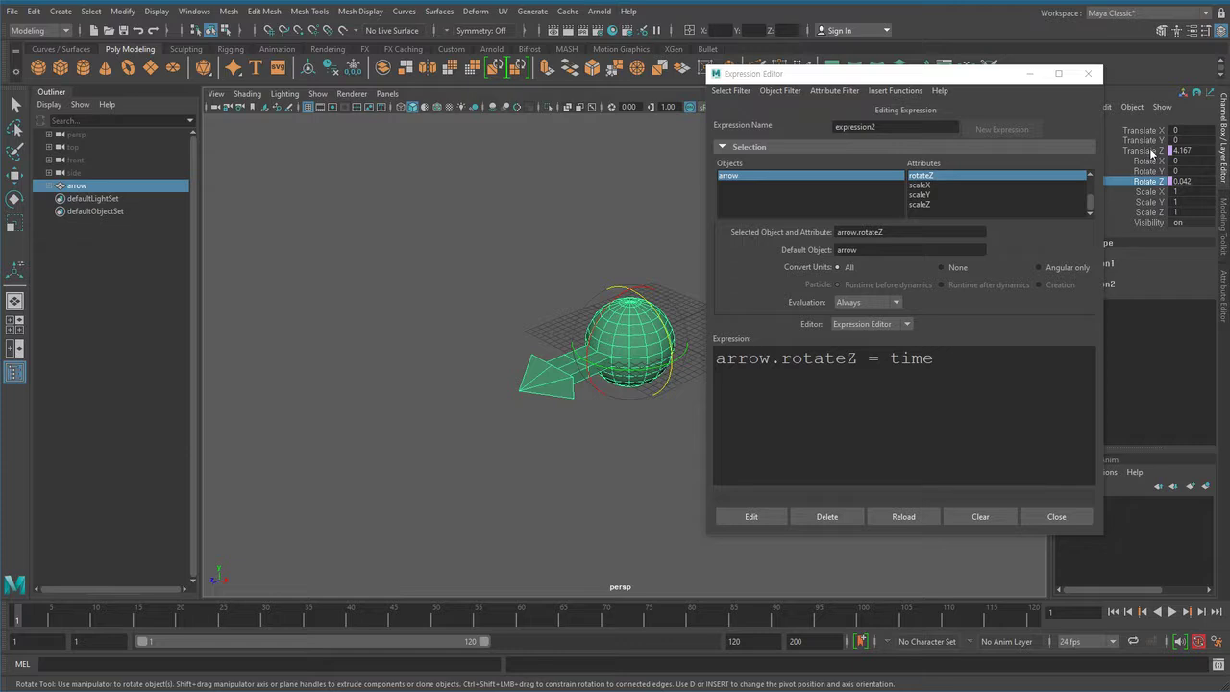
- Open the arrow's existing Translate Z expression, set its time multiplier to 25 and apply the edit
click(1151, 151)
right_click(1152, 151)
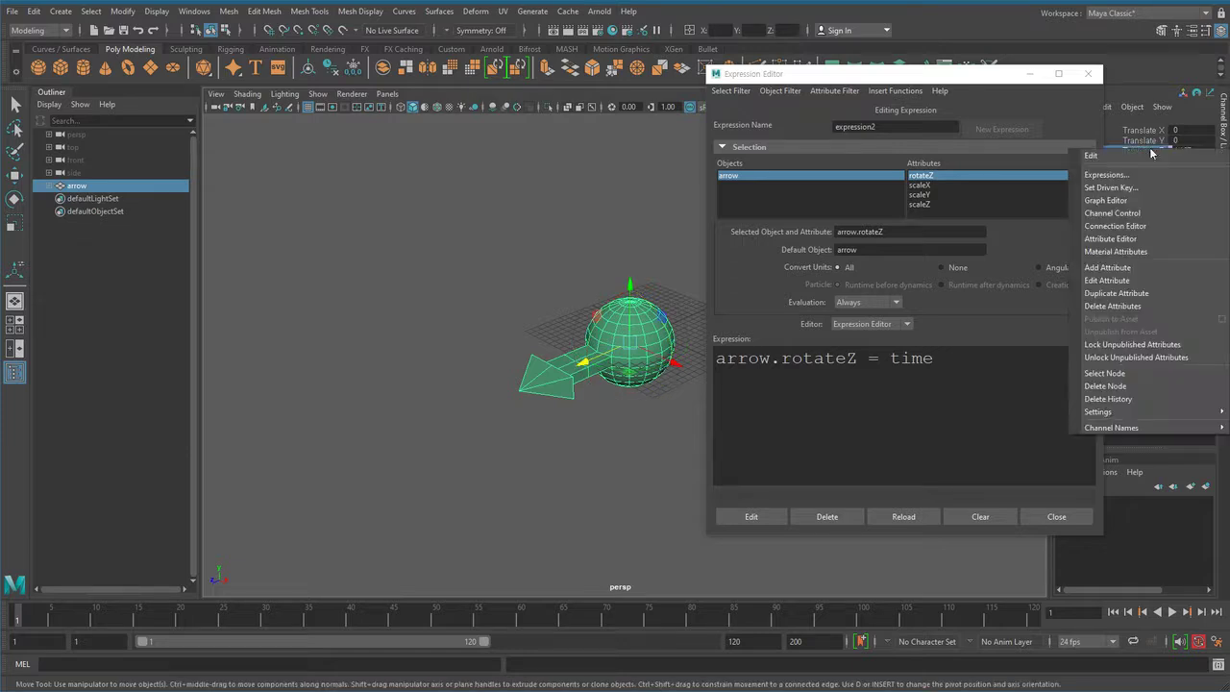
click(1162, 174)
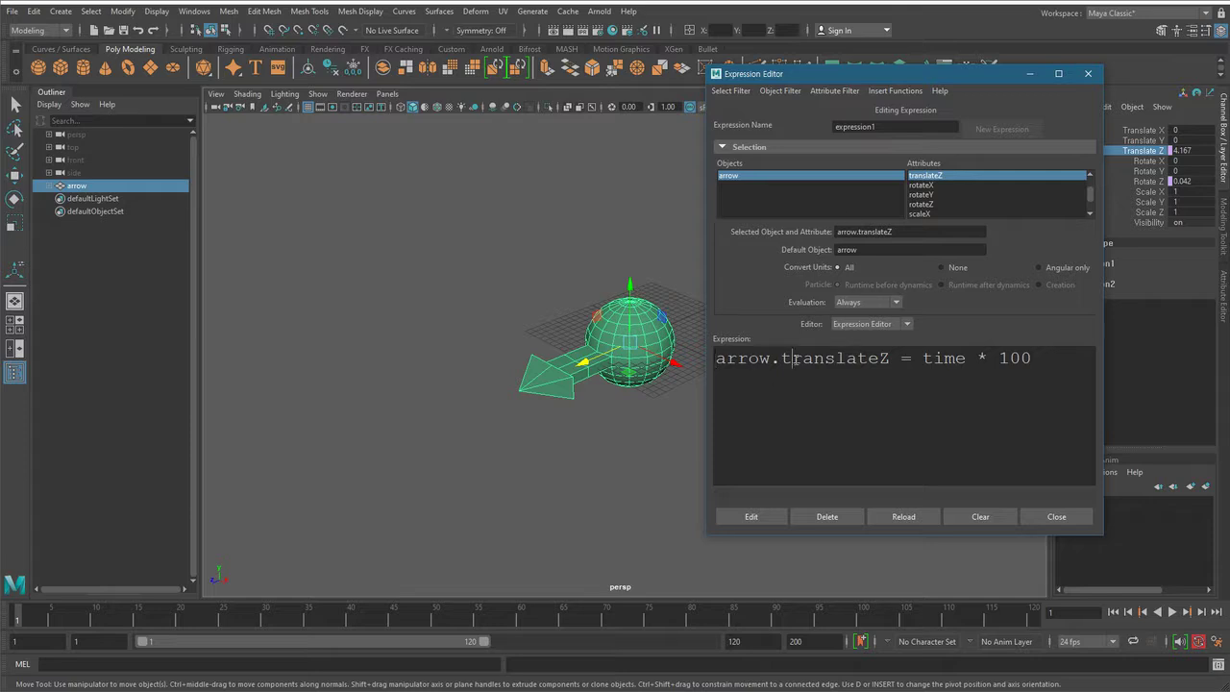
drag(794, 359, 987, 358)
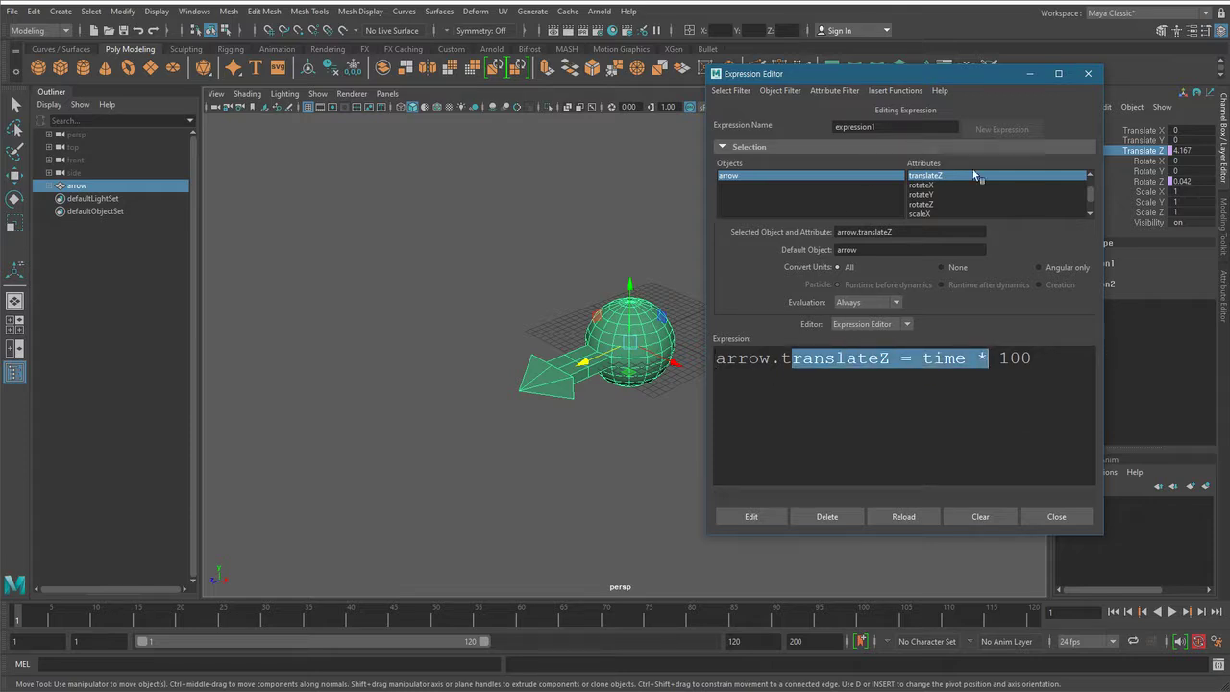
click(998, 380)
drag(998, 357, 1037, 359)
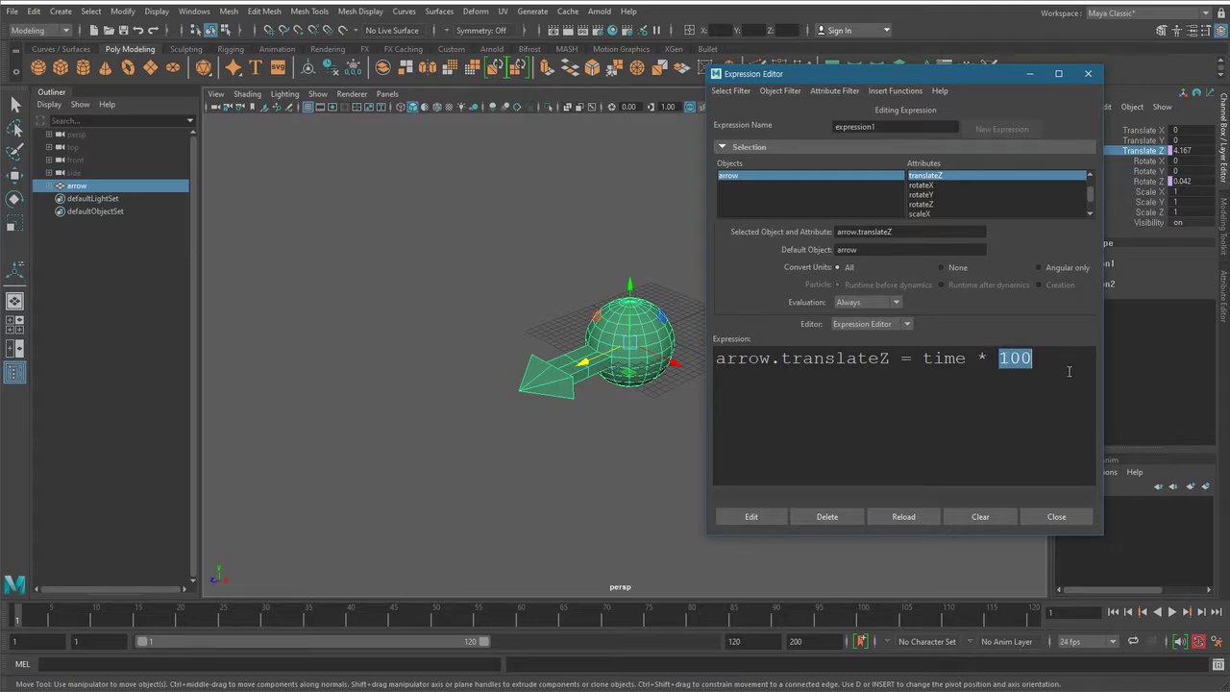
text(25)
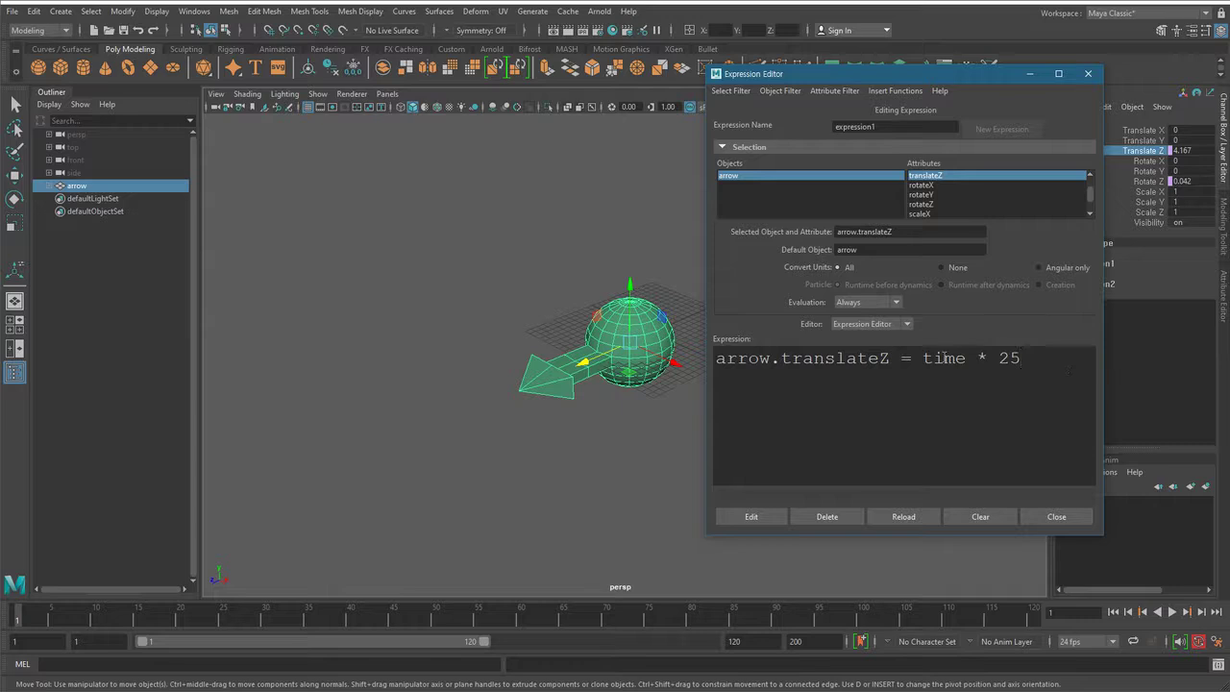
click(768, 515)
- Play the animation to check the arrow's travel with the multiplier of 25, stop it and rewind to the first frame
click(1171, 611)
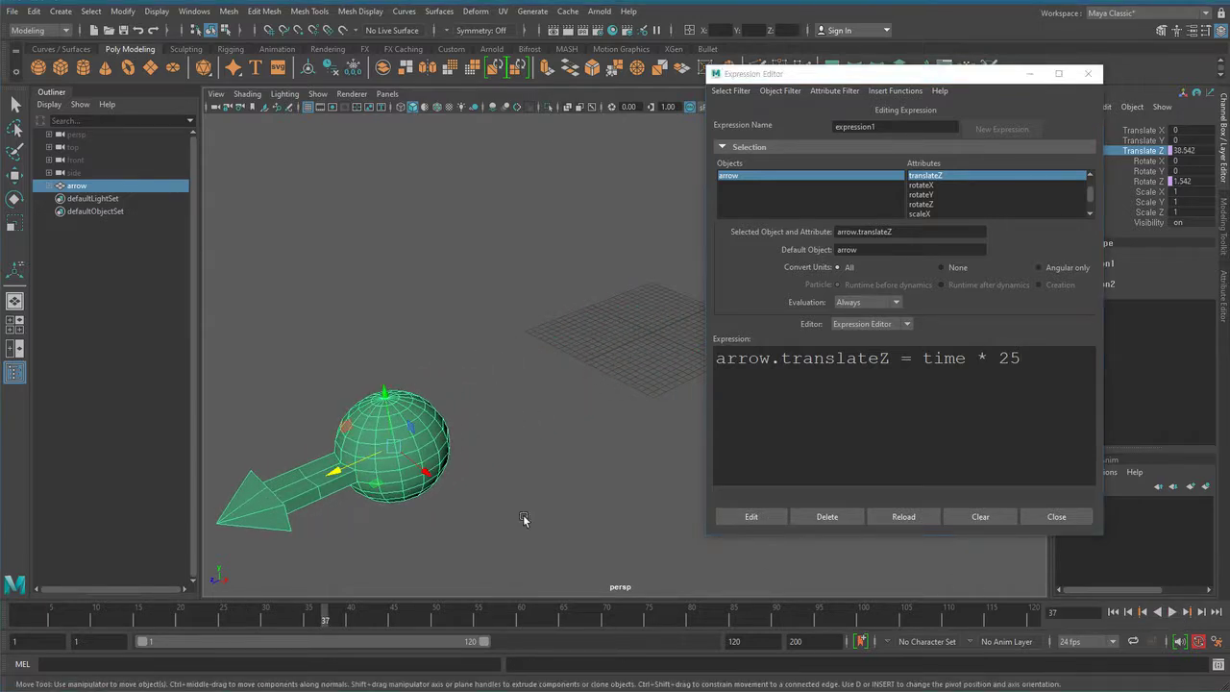
key(Escape)
click(1112, 612)
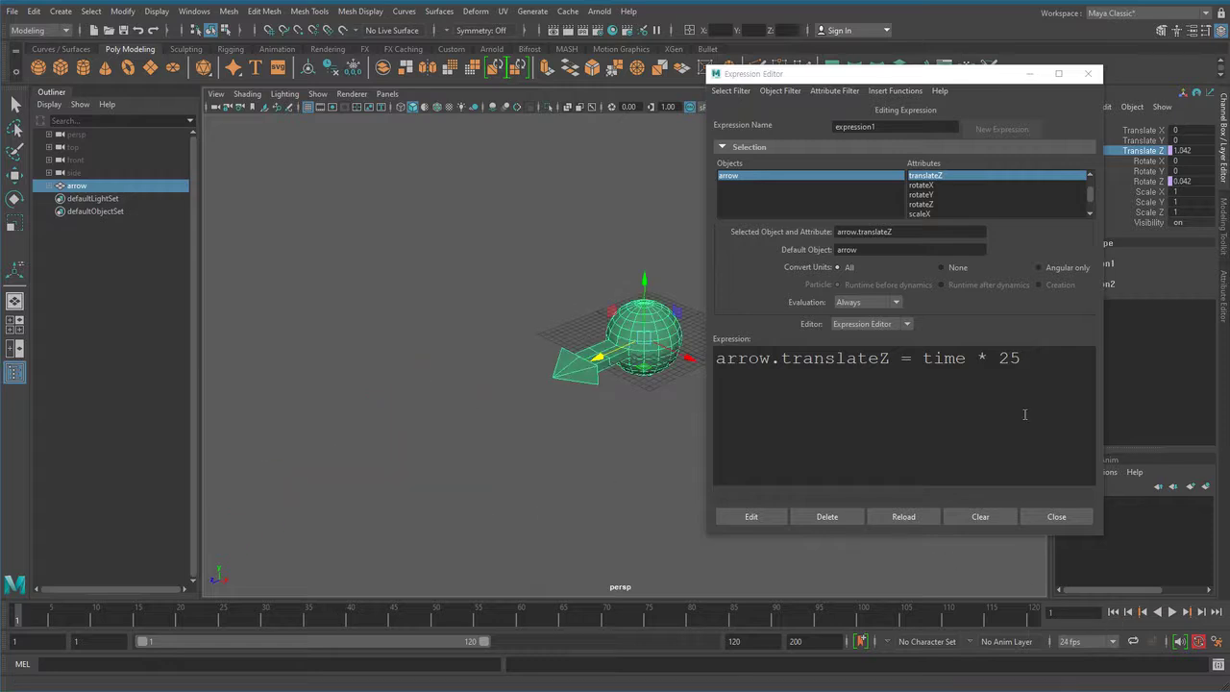
- Change the Translate Z expression to arrow.translateZ = time * 10 and apply the edit
drag(1001, 357, 1024, 357)
text(10)
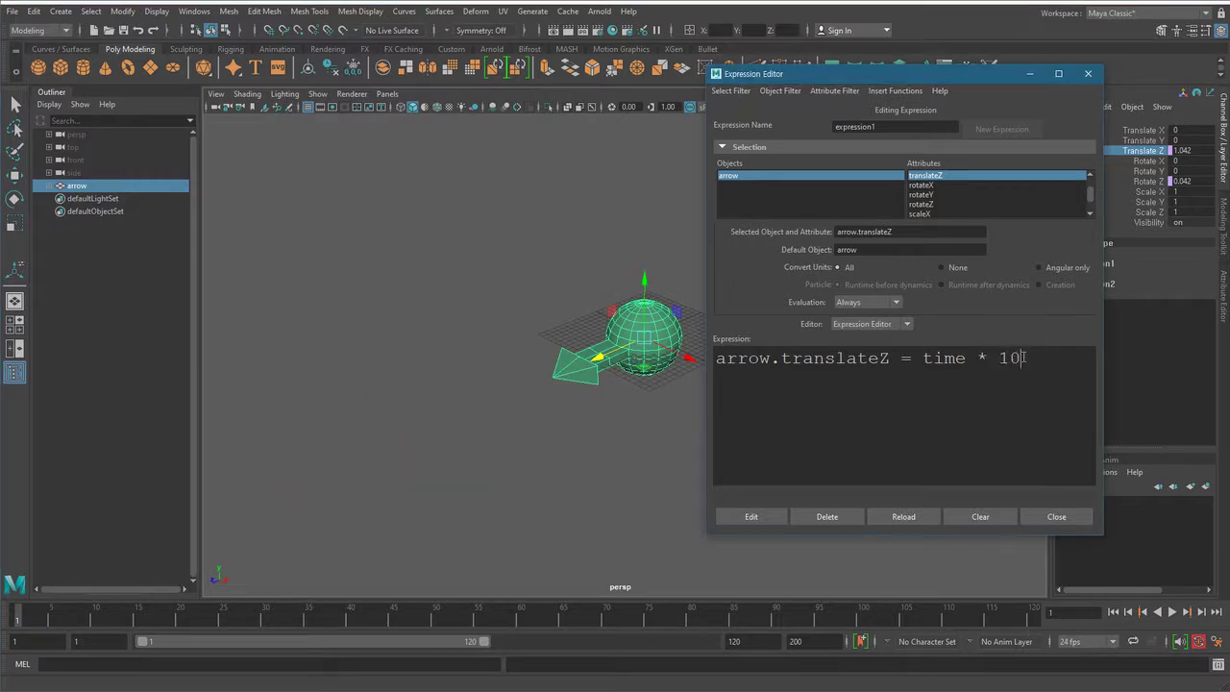
click(758, 517)
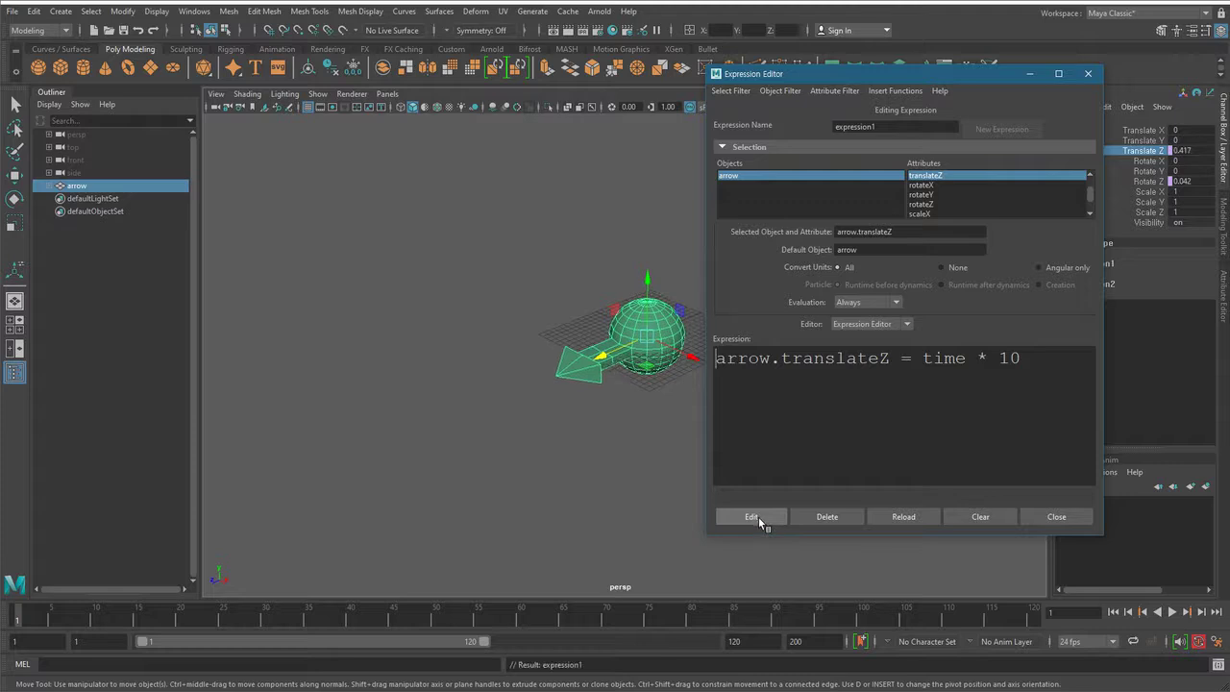
- Play the animation to check the arrow's travel with the multiplier of 10, stop it and rewind to the first frame
click(1171, 611)
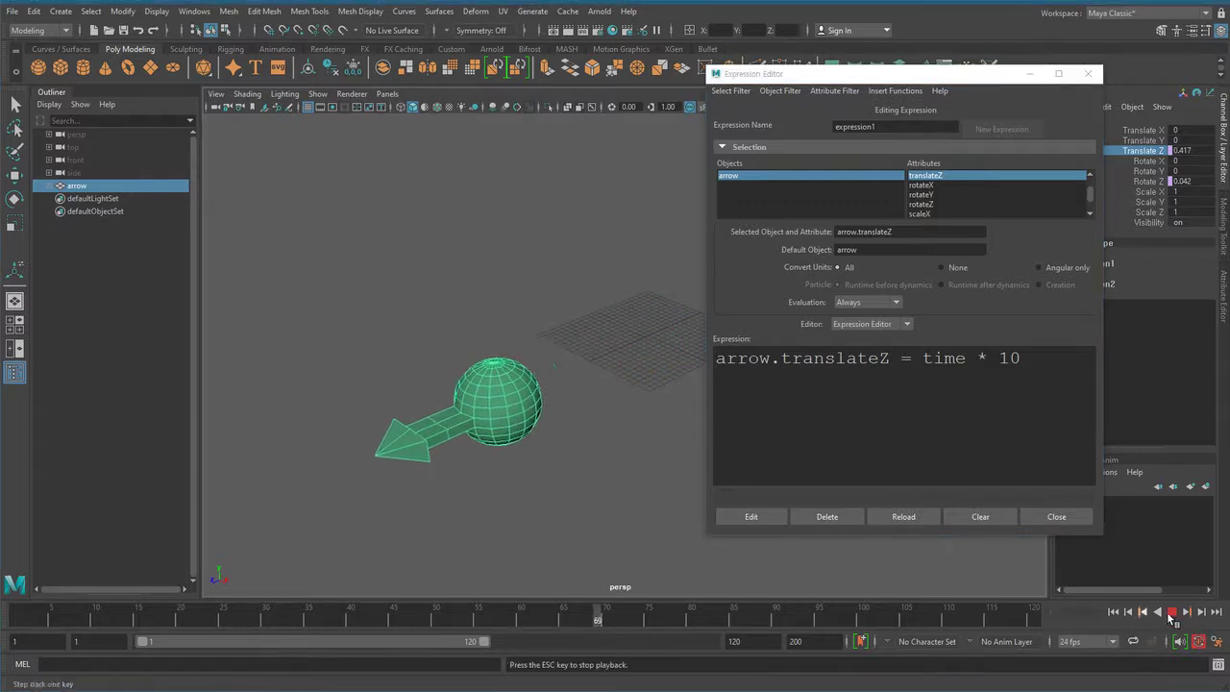
click(1166, 615)
click(1114, 612)
alt+middle_drag(555, 395, 524, 402)
alt+right_drag(524, 402, 634, 417)
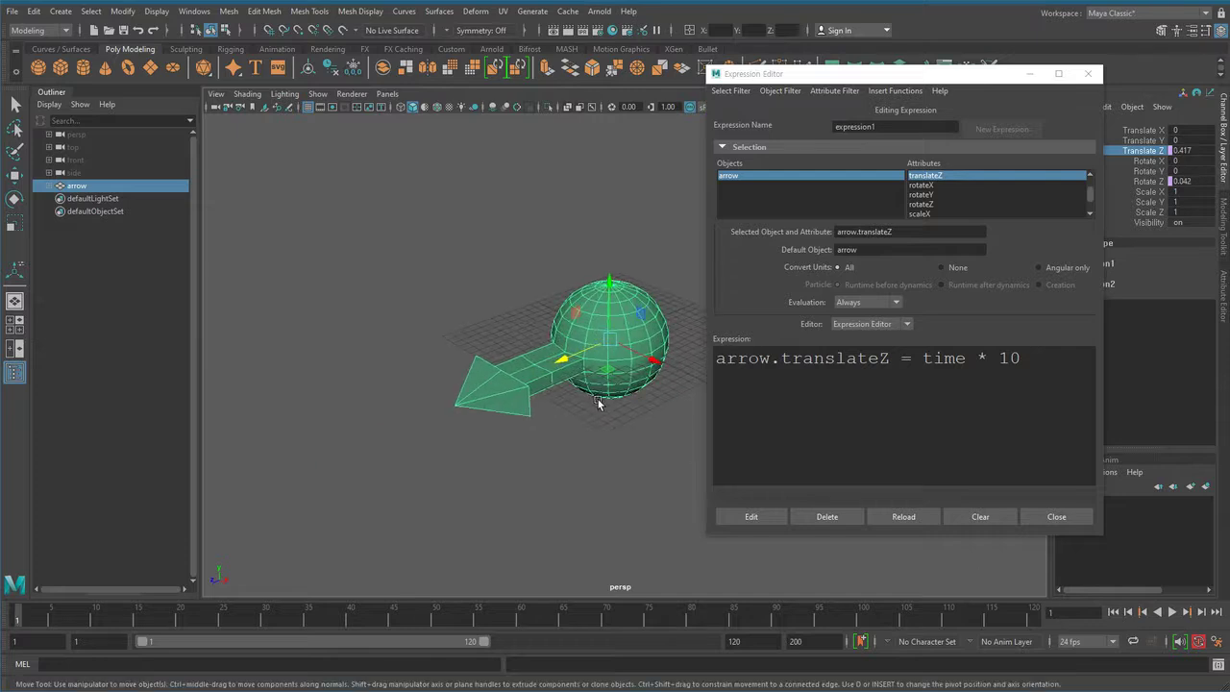
- Open the arrow's Rotate Z expression, extend it to arrow.rotateZ = time * 45 and apply the edit
click(1148, 182)
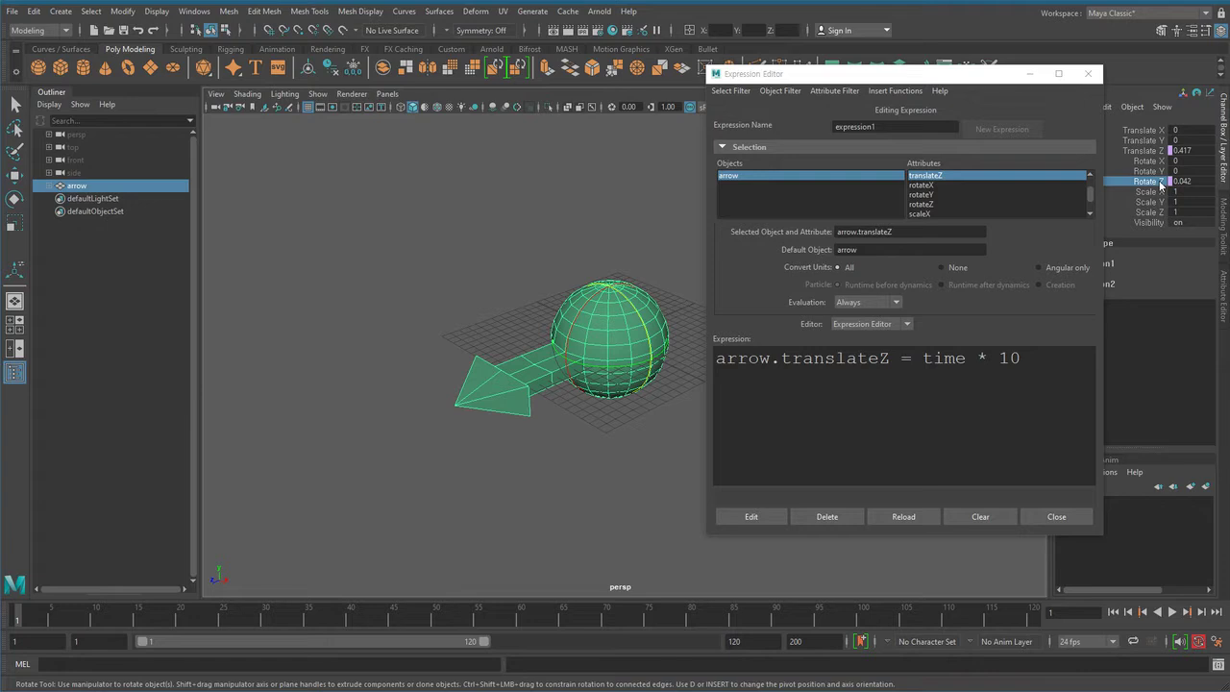
right_click(1160, 185)
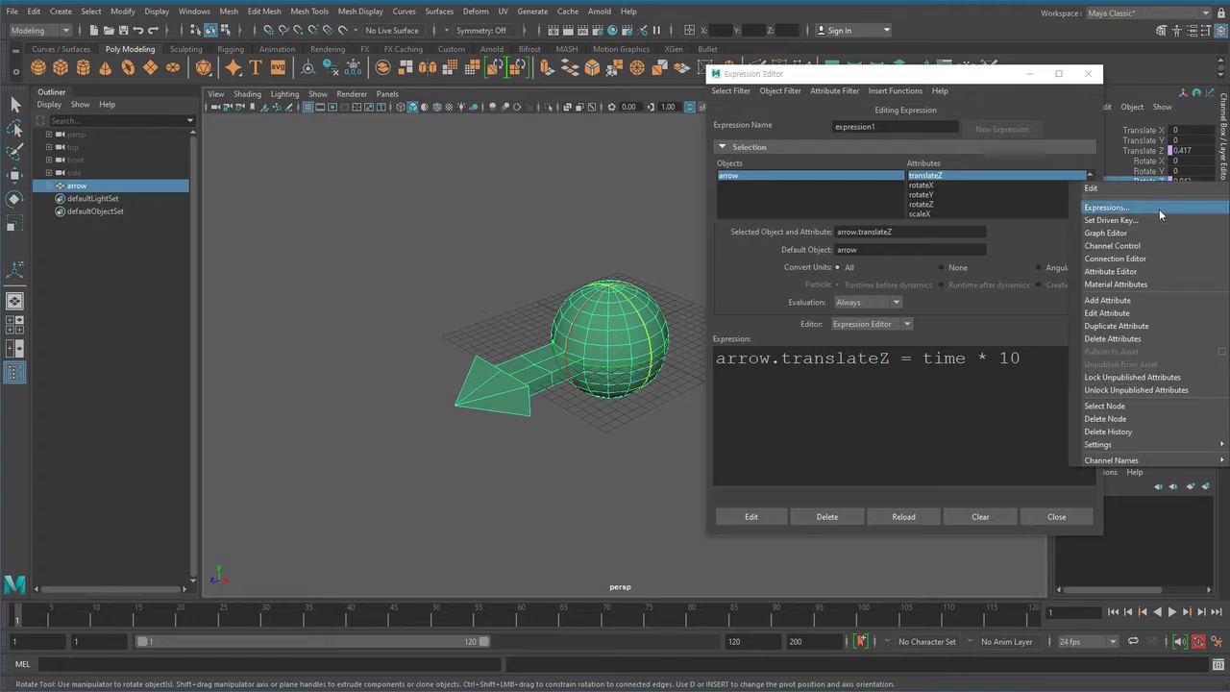
click(1159, 208)
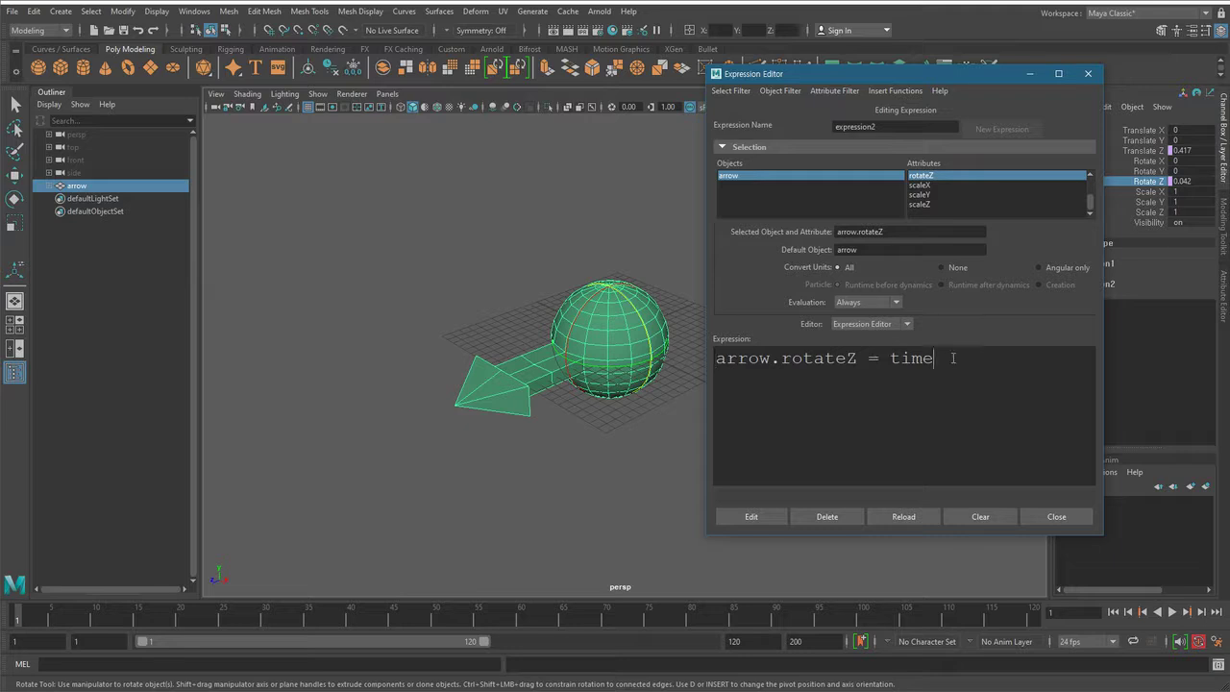
text(45)
drag(782, 358, 1002, 357)
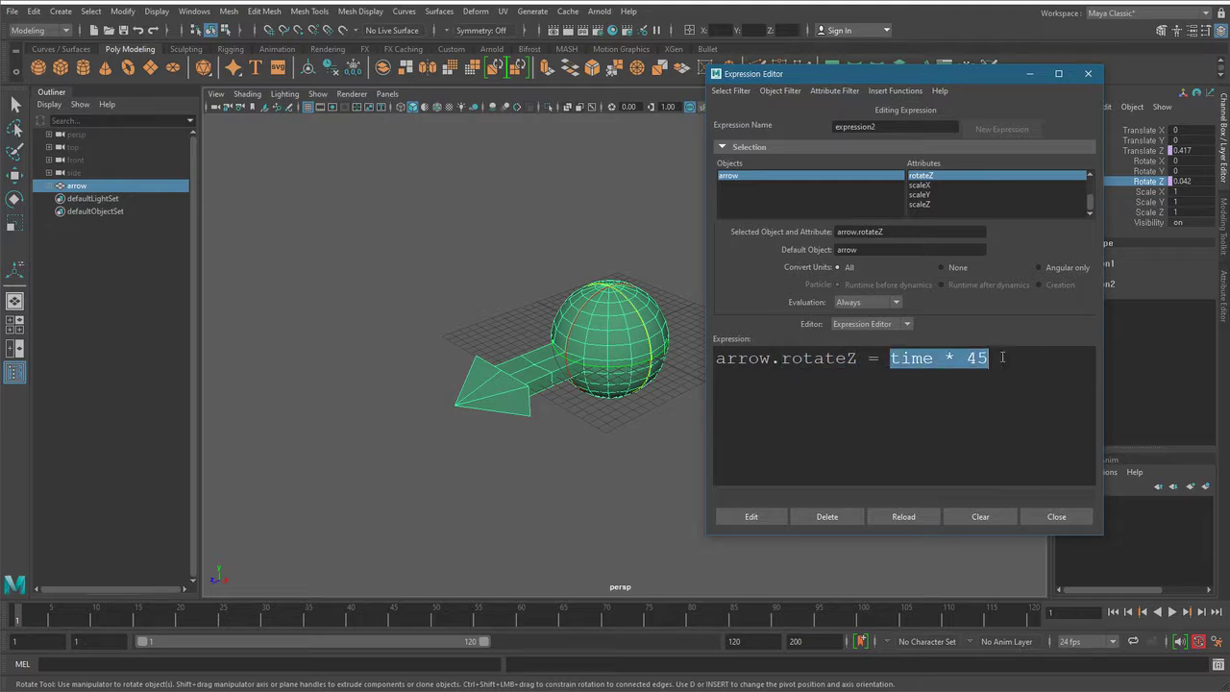
click(764, 518)
- Play the animation to check the arrow's spin with the rotation multiplier of 45, stop it and rewind to the first frame
alt+right_drag(528, 472, 471, 501)
click(1172, 612)
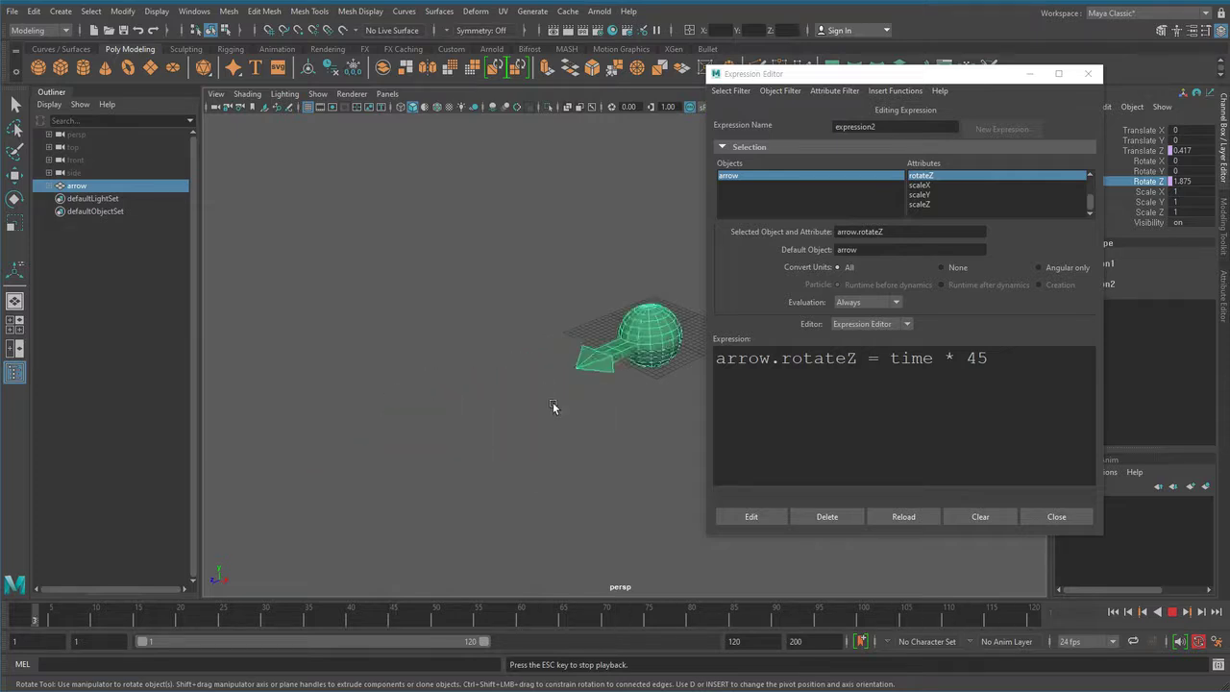
click(1172, 611)
click(1112, 611)
- Change the Rotate Z expression to arrow.rotateZ = time * 90 and apply the edit
double_click(991, 358)
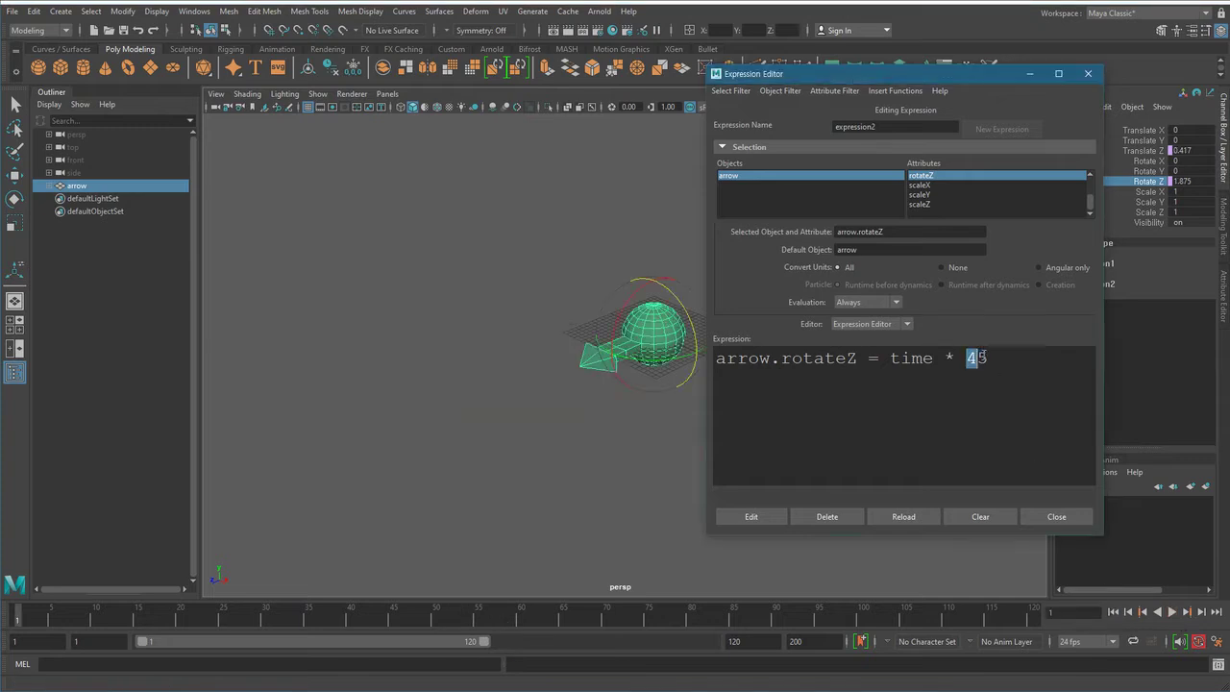
text(90)
click(773, 519)
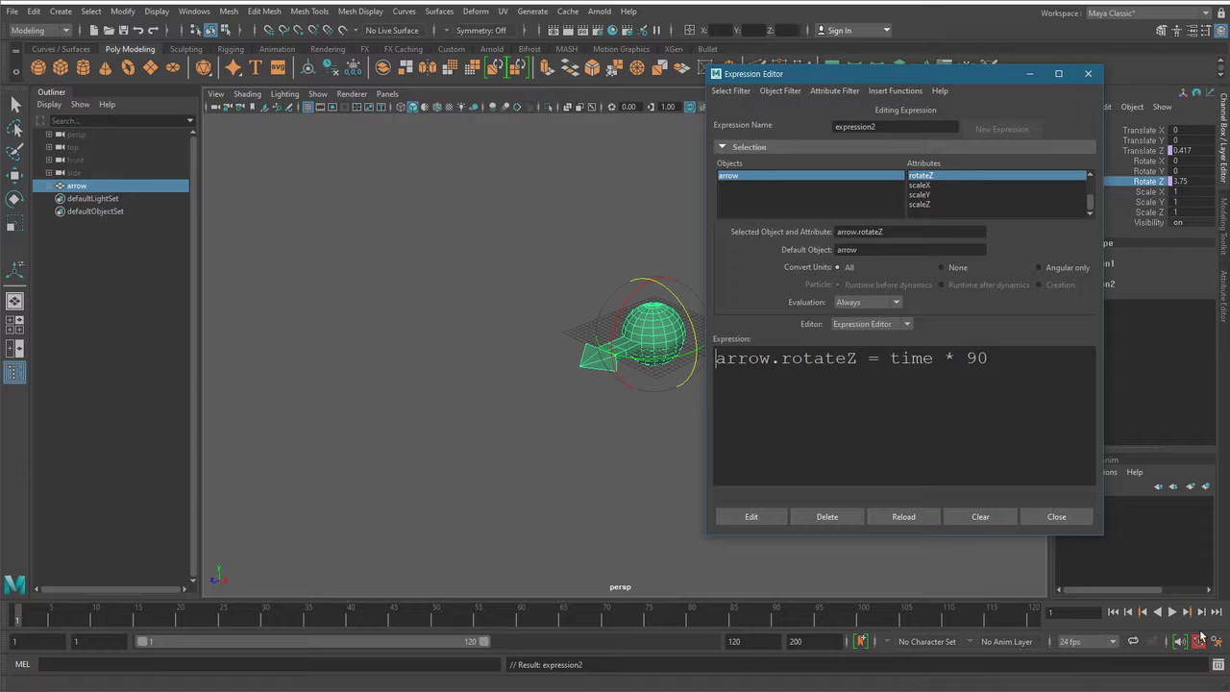
- Play the animation to check the arrow's spin with the rotation multiplier of 90, and return to the first frame
click(1172, 612)
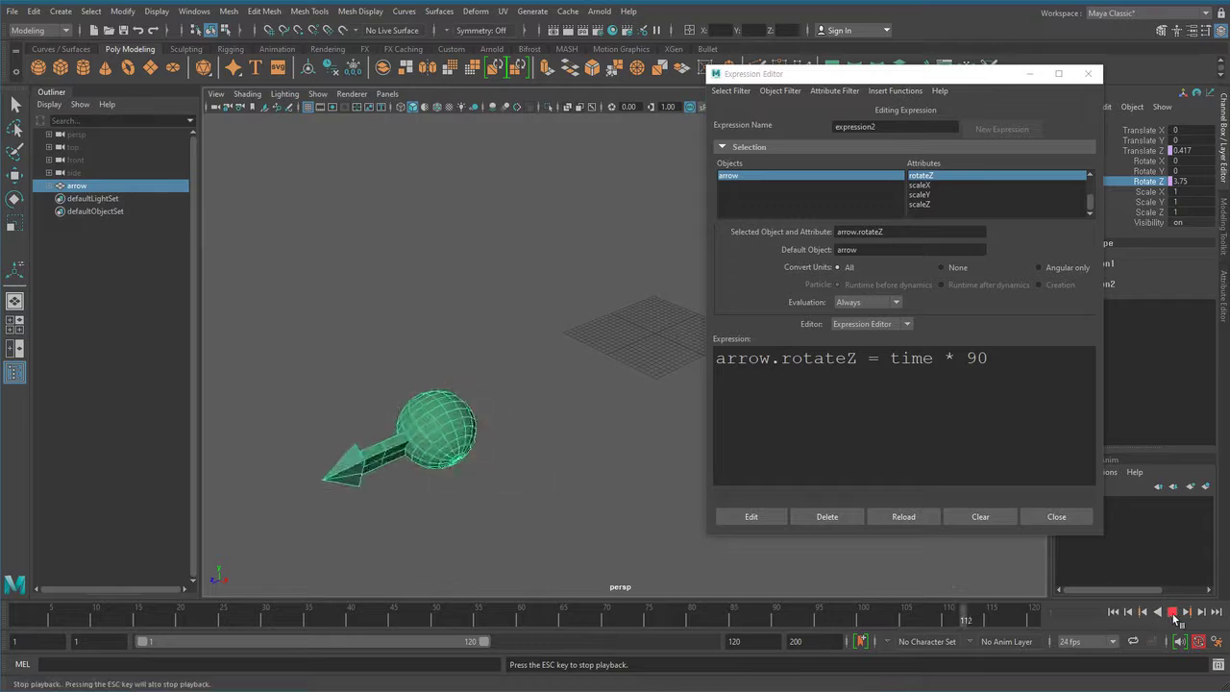
click(1112, 614)
alt+right_drag(574, 411, 651, 403)
alt+middle_drag(651, 403, 594, 427)
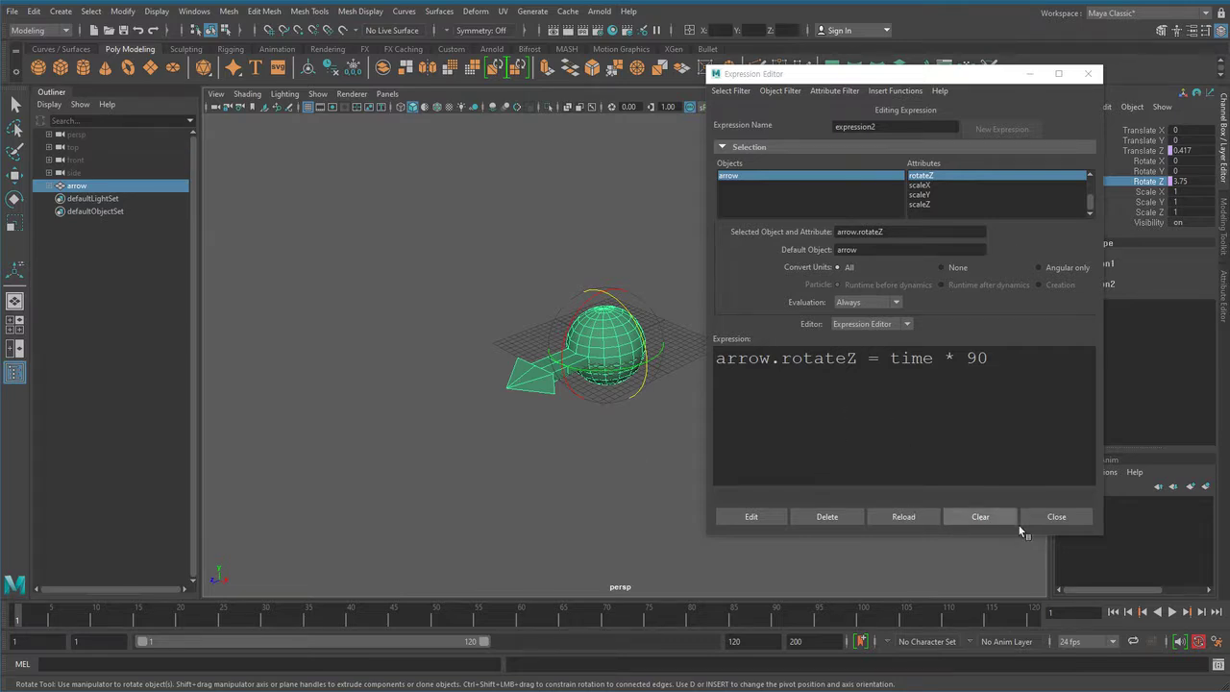
- Close the Expression Editor and open the Node Editor with the arrow selected, moving the window aside
click(1056, 516)
click(614, 464)
click(621, 354)
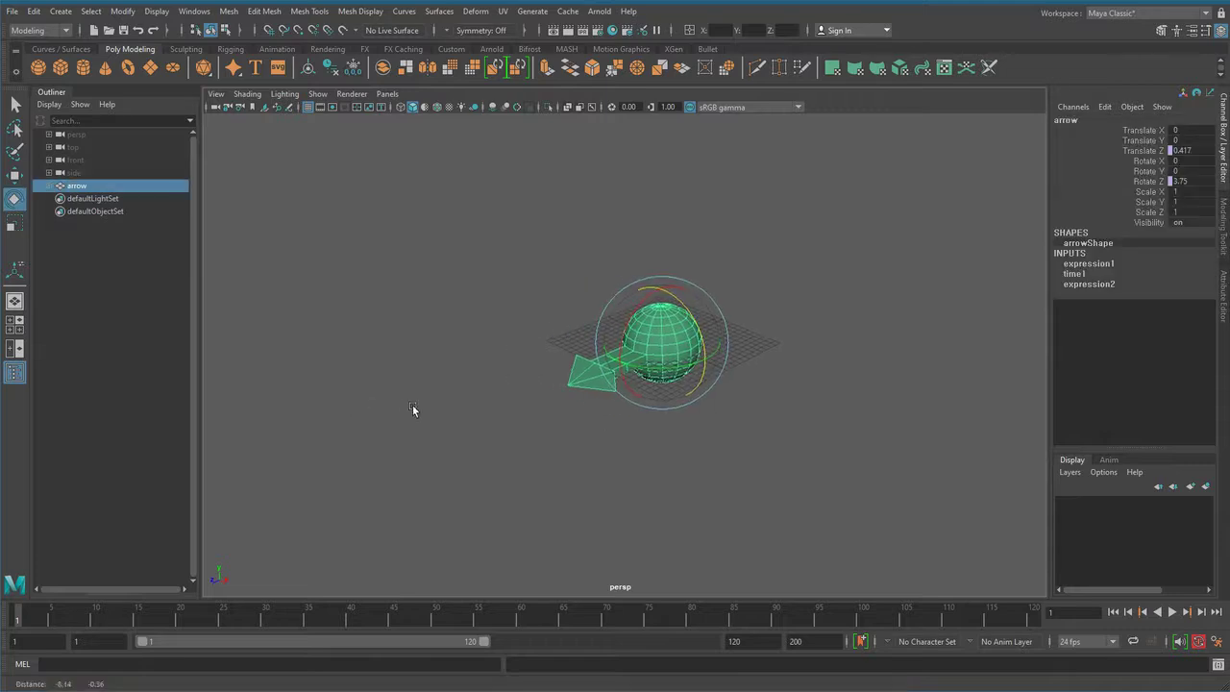
click(195, 11)
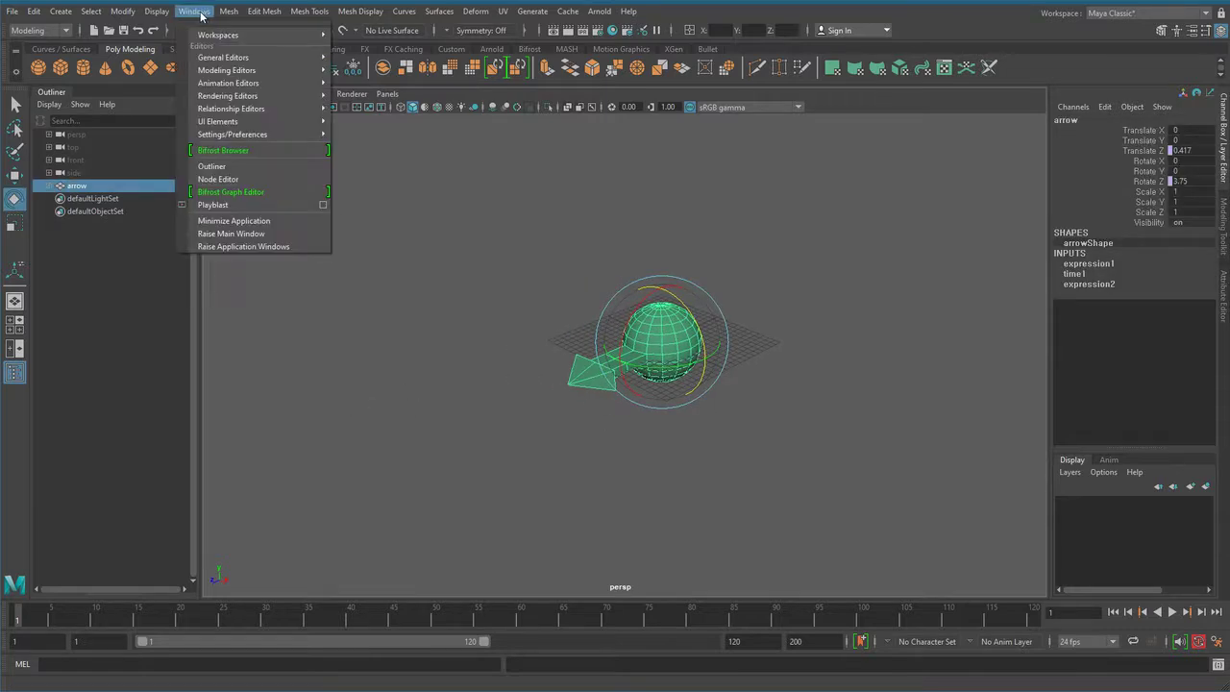
click(254, 179)
drag(525, 152, 1024, 121)
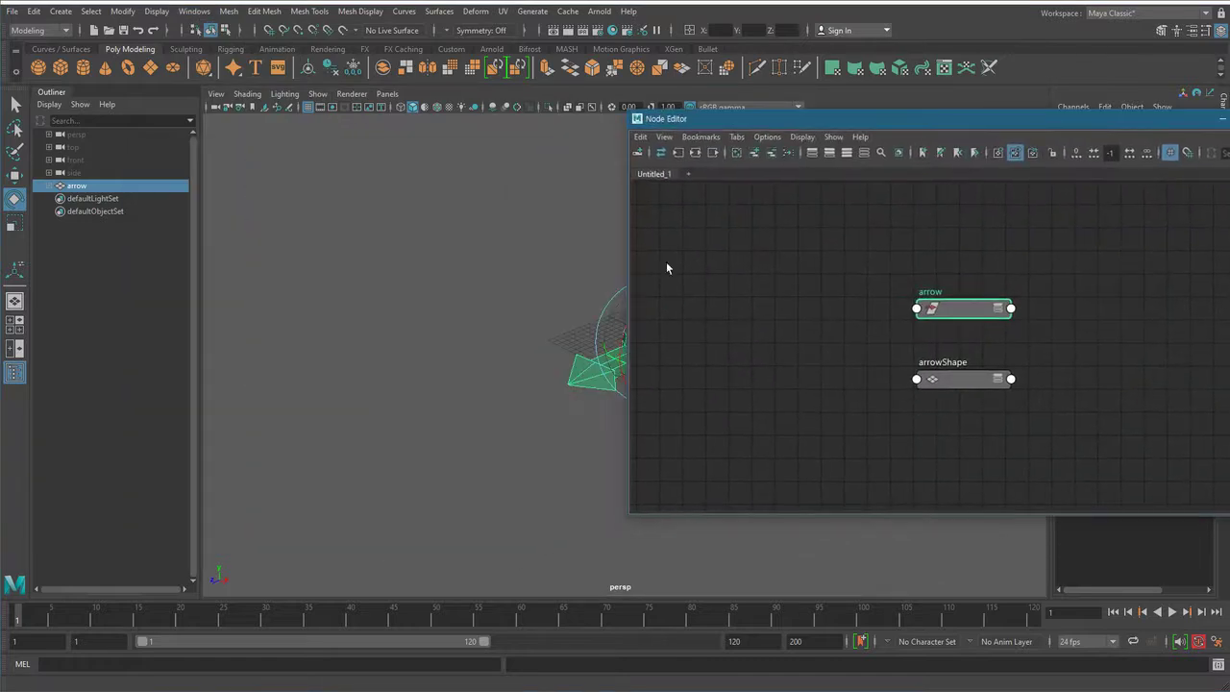
- Select the arrow node in the Node Editor and graph its input and output connections
click(948, 320)
drag(961, 307, 920, 303)
click(916, 274)
click(913, 305)
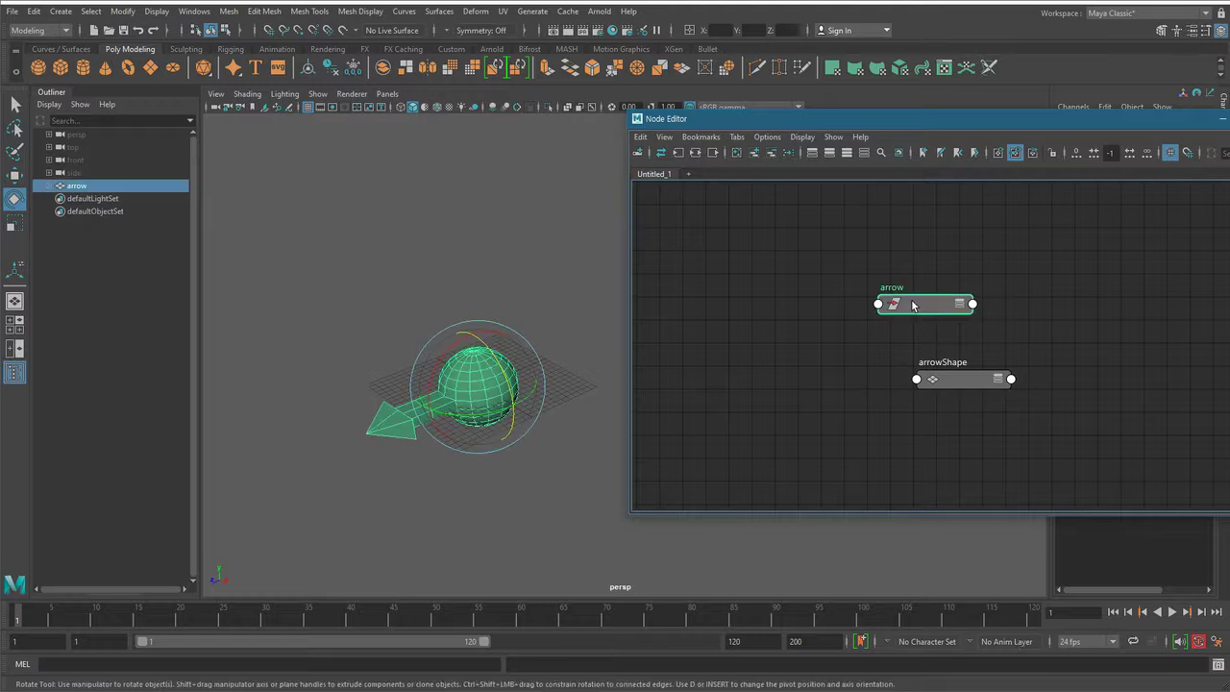
click(693, 154)
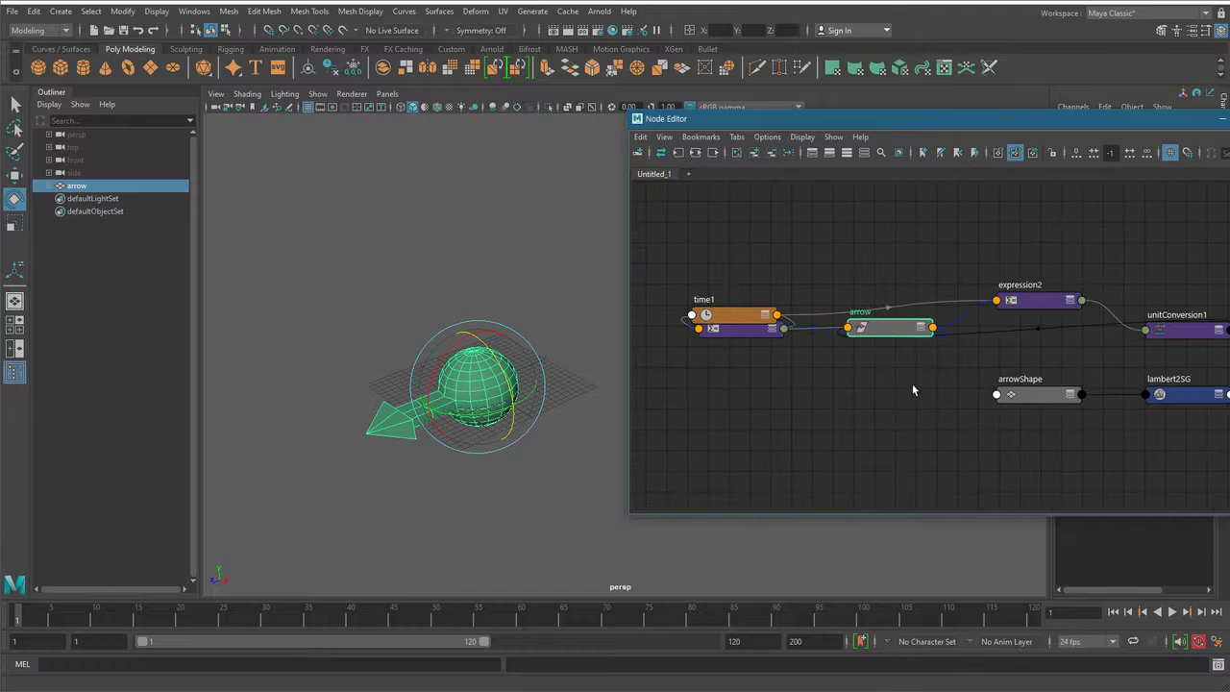
- Rearrange the graph so time1 leads into expression2 and expression1, with unitConversion1 below them and the arrow node at the end
drag(850, 308, 1002, 450)
drag(714, 305, 855, 404)
drag(999, 277, 893, 324)
drag(1118, 303, 880, 448)
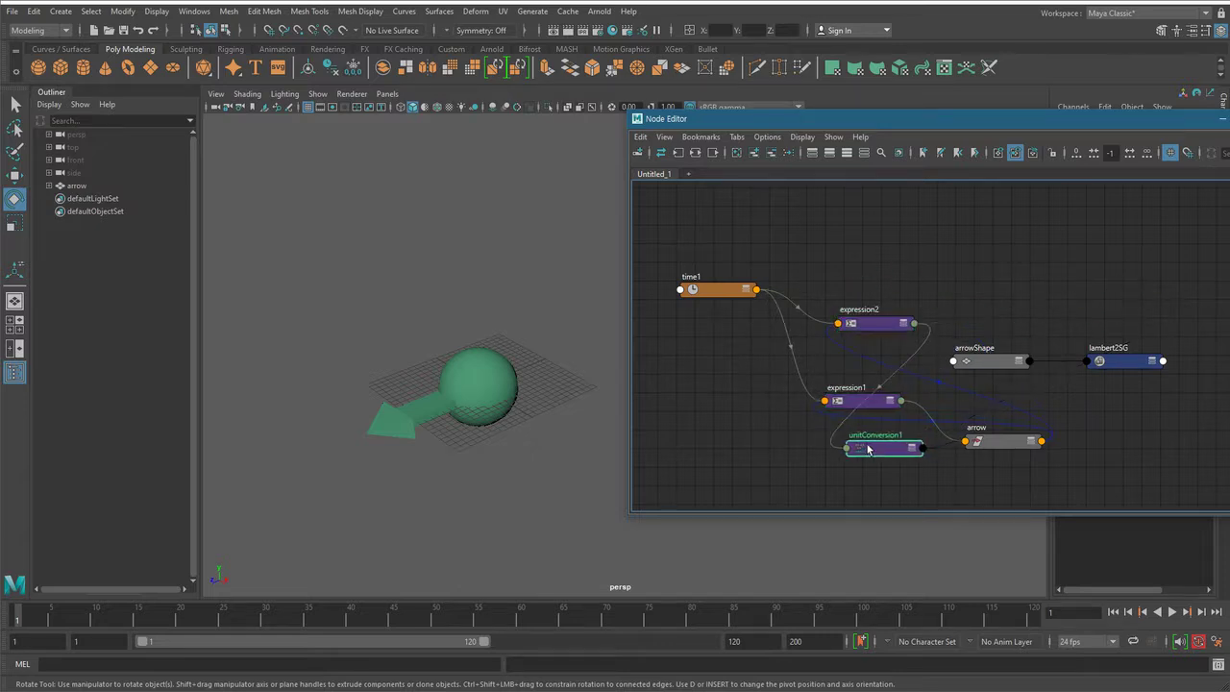
drag(856, 330, 847, 324)
alt+right_drag(810, 369, 926, 382)
alt+middle_drag(893, 364, 793, 342)
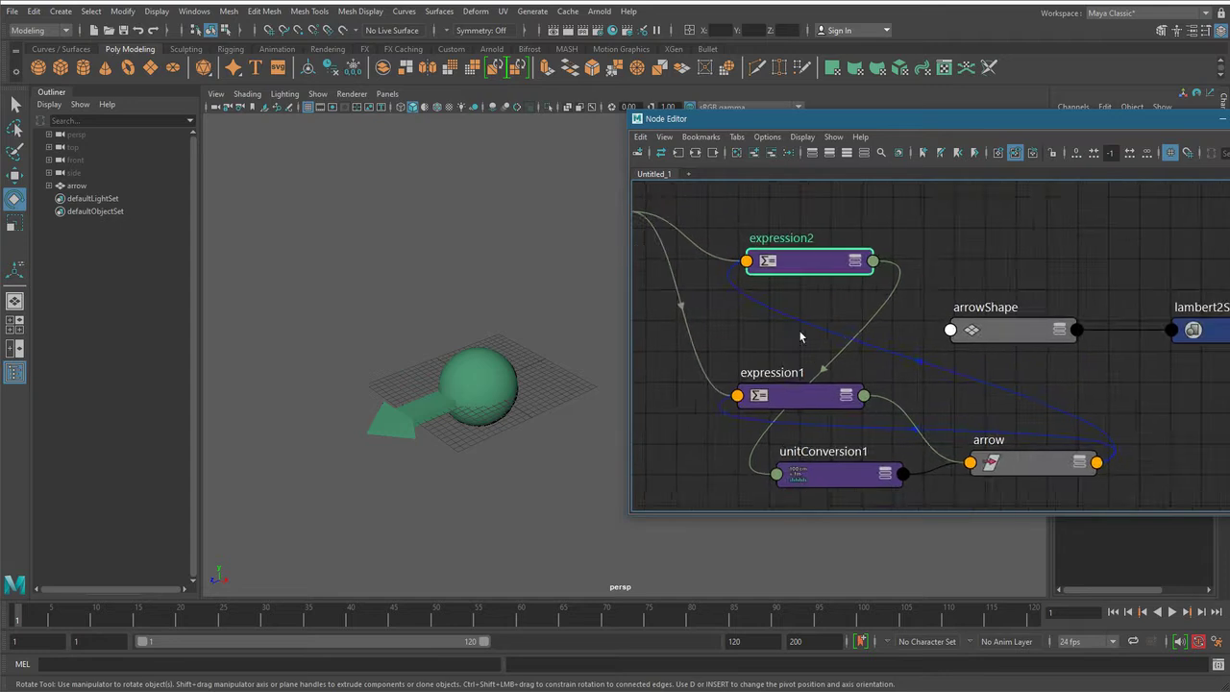
alt+right_drag(817, 286, 759, 275)
drag(787, 379, 807, 355)
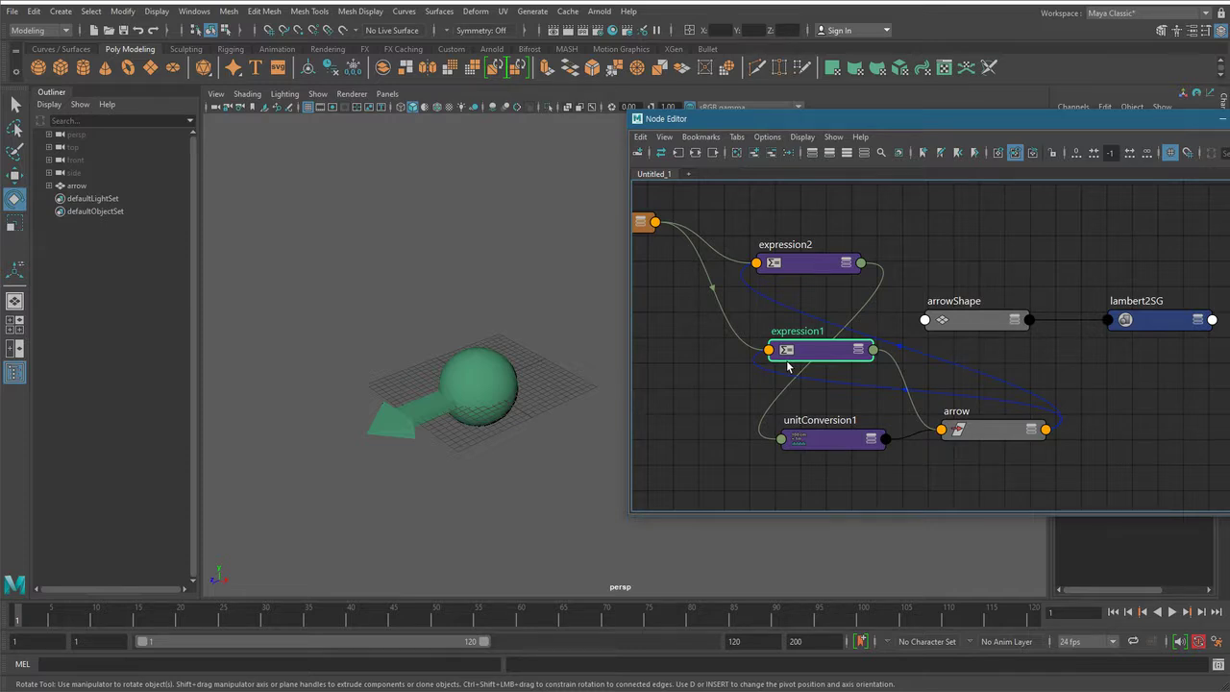
- Show expression1 in the Attribute Editor and examine its expression text, keeping the Node Editor window clear of it
drag(898, 119, 585, 159)
double_click(444, 391)
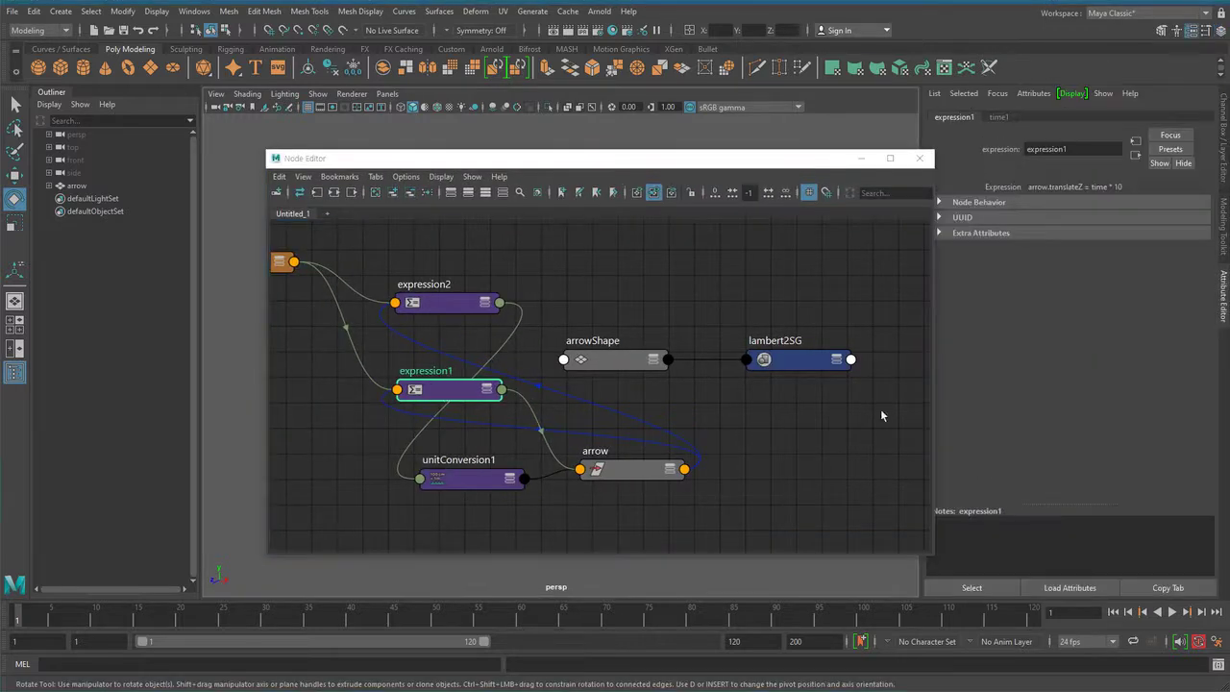
drag(816, 160, 795, 157)
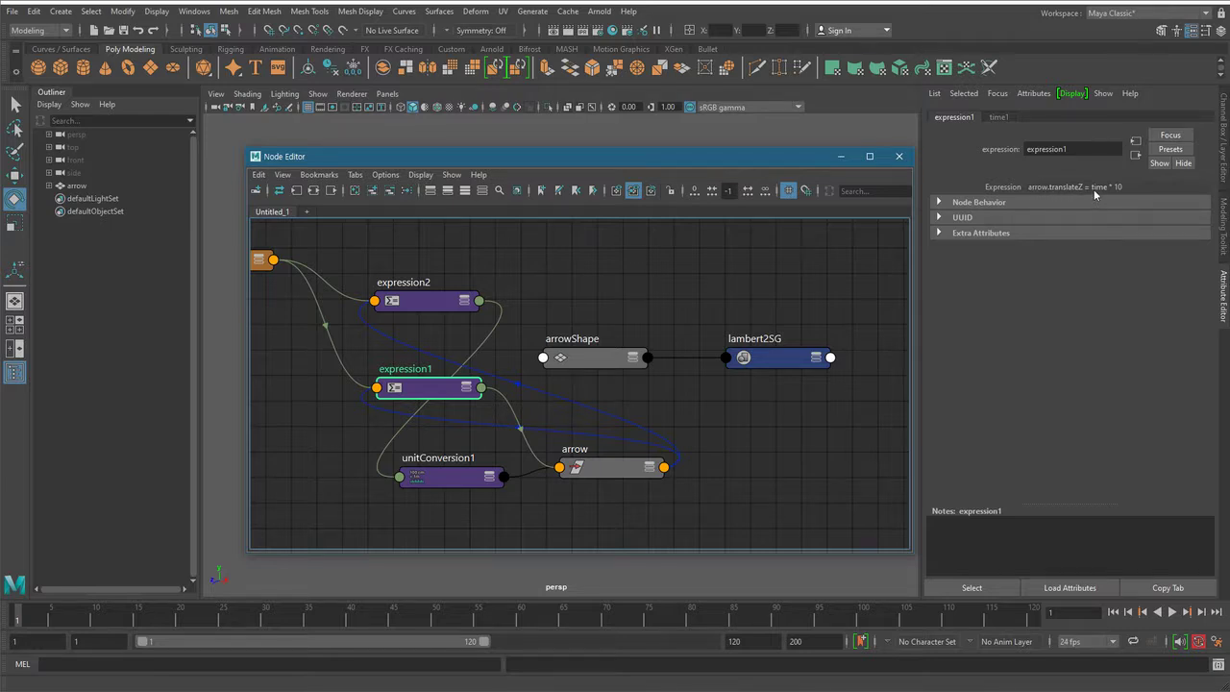
drag(1125, 188, 1016, 187)
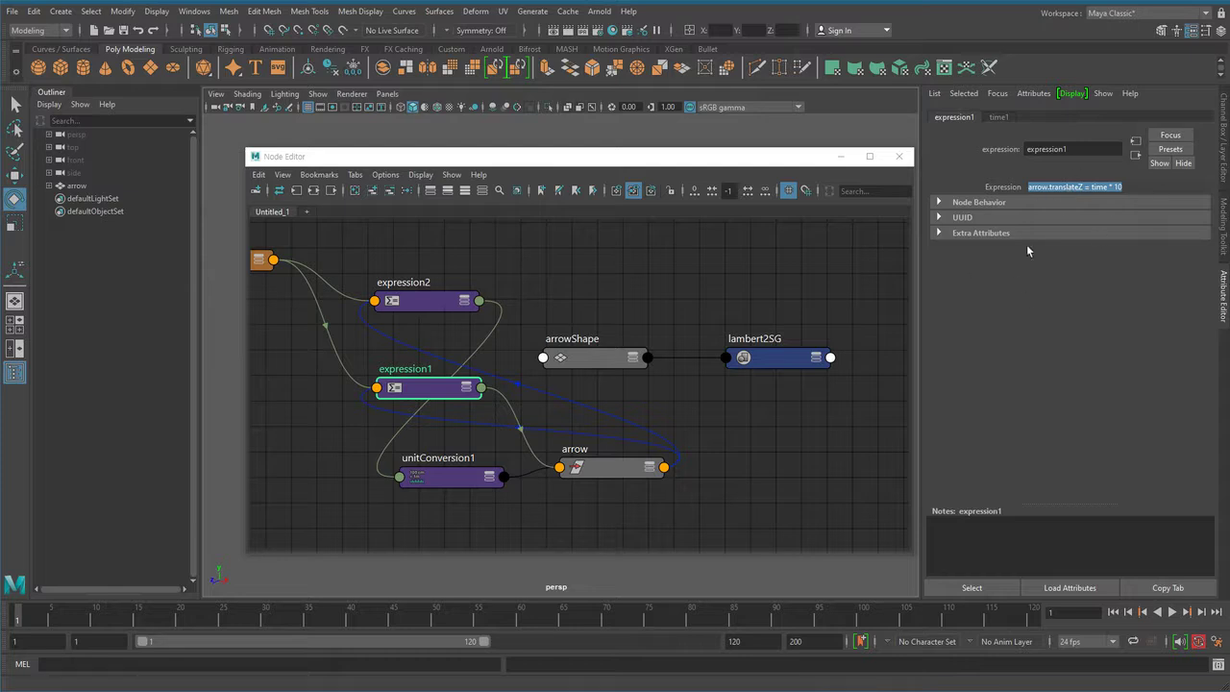
- Examine expression2's expression text in the Attribute Editor and compare it with expression1's
click(426, 304)
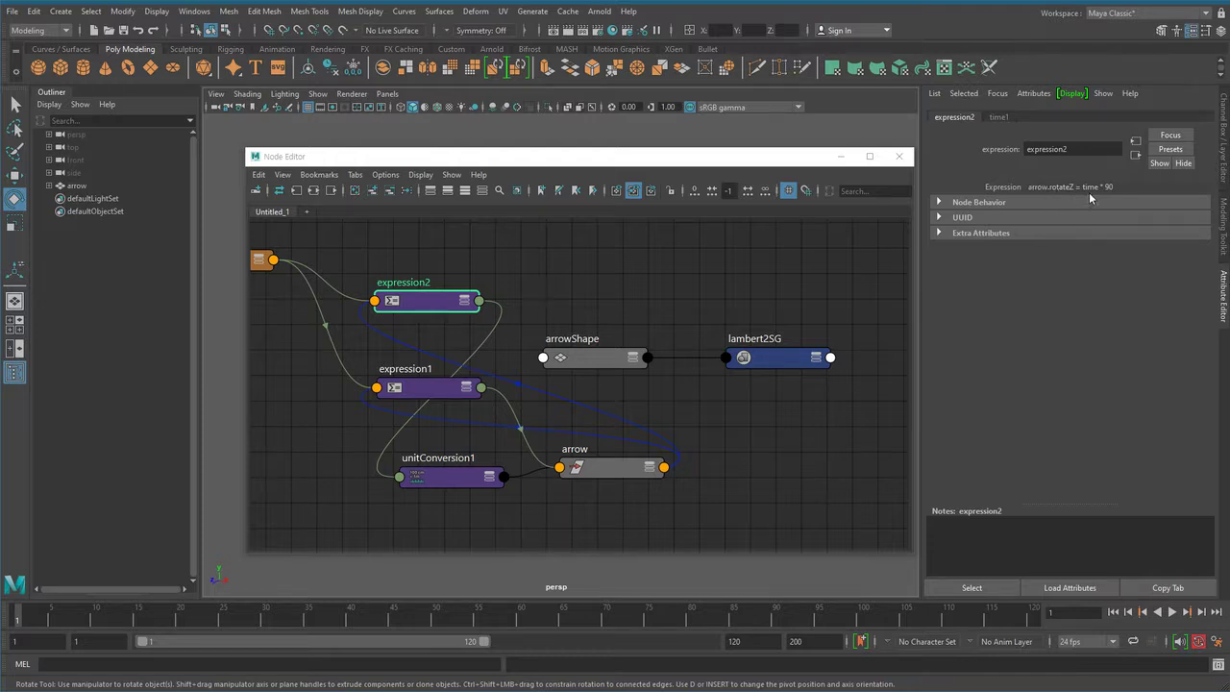
drag(1118, 187, 1011, 189)
click(442, 316)
click(420, 304)
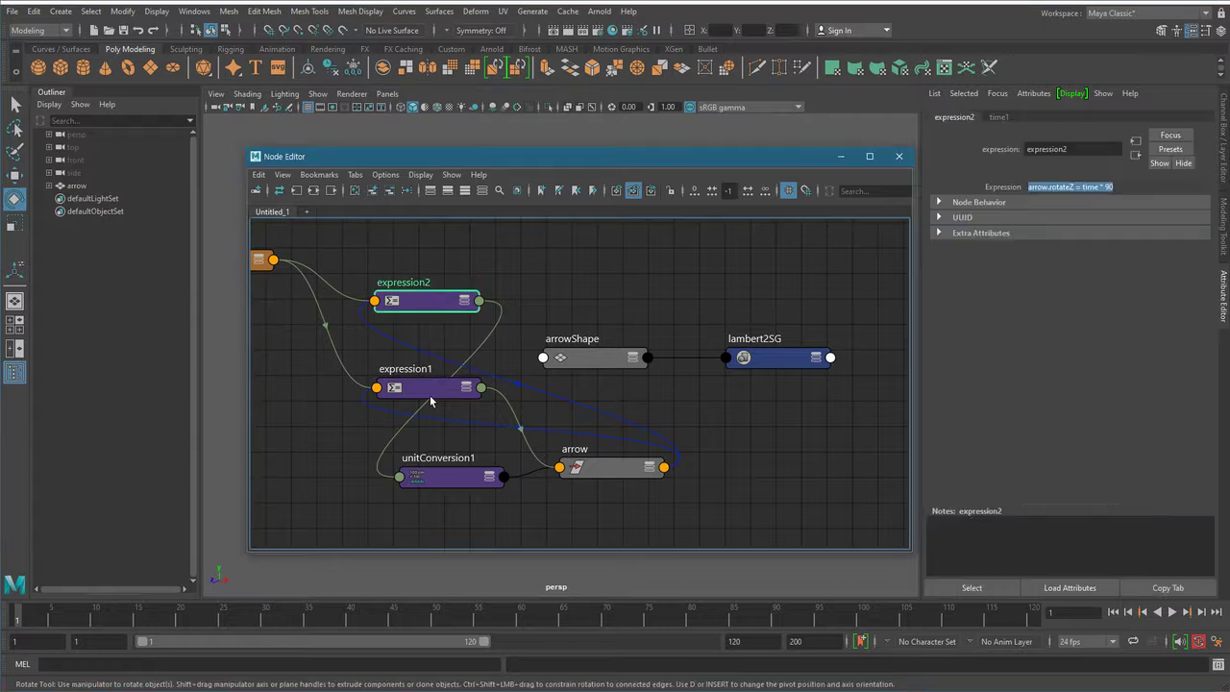
click(423, 393)
click(434, 310)
click(432, 384)
- Move the arrow node away from the expression nodes and expand it to show its connected attributes
drag(624, 473, 677, 441)
click(671, 491)
click(685, 440)
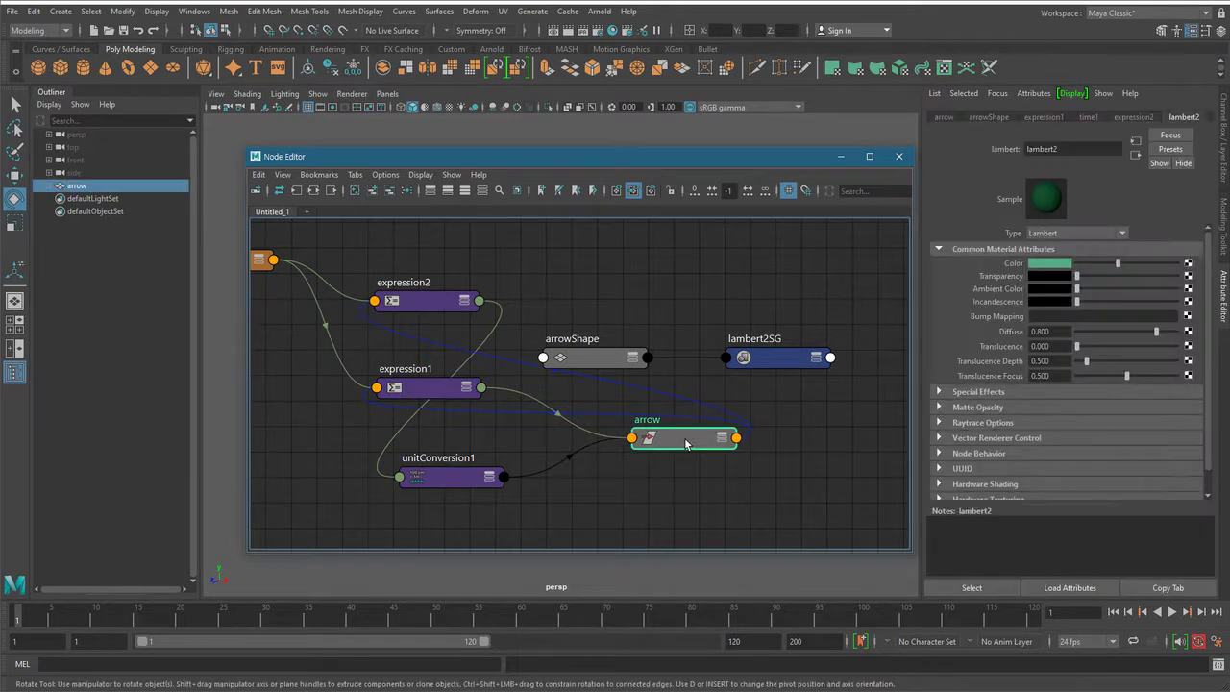
key(2)
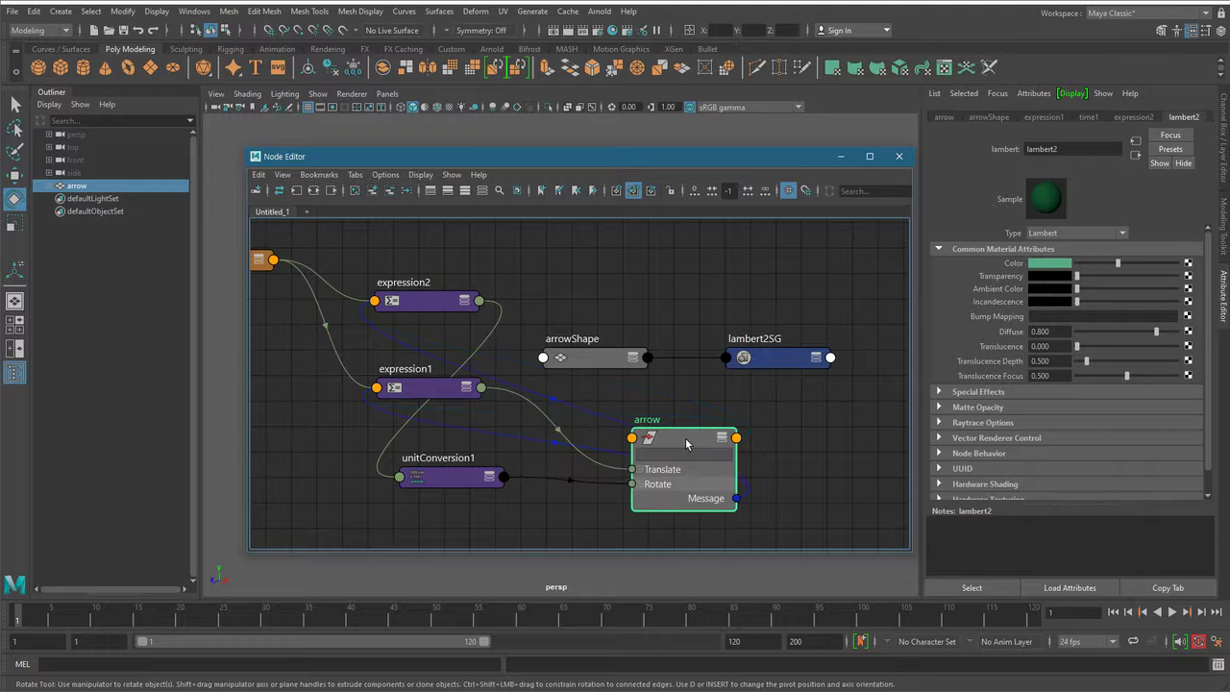
- Move expression2 below expression1 and in front of unitConversion1, shifting unitConversion1 closer to the arrow node
alt+middle_drag(771, 449, 807, 447)
scroll(716, 407, up, 2)
drag(493, 272, 528, 540)
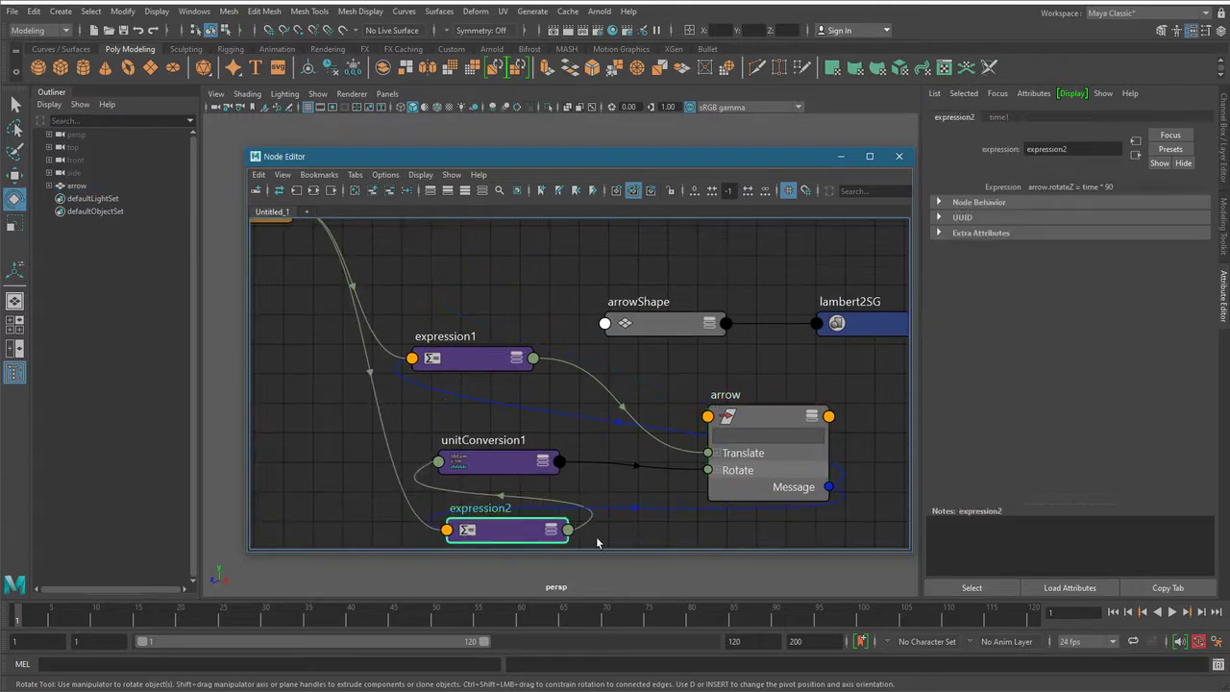
alt+middle_drag(612, 520, 596, 459)
scroll(596, 459, up, 1)
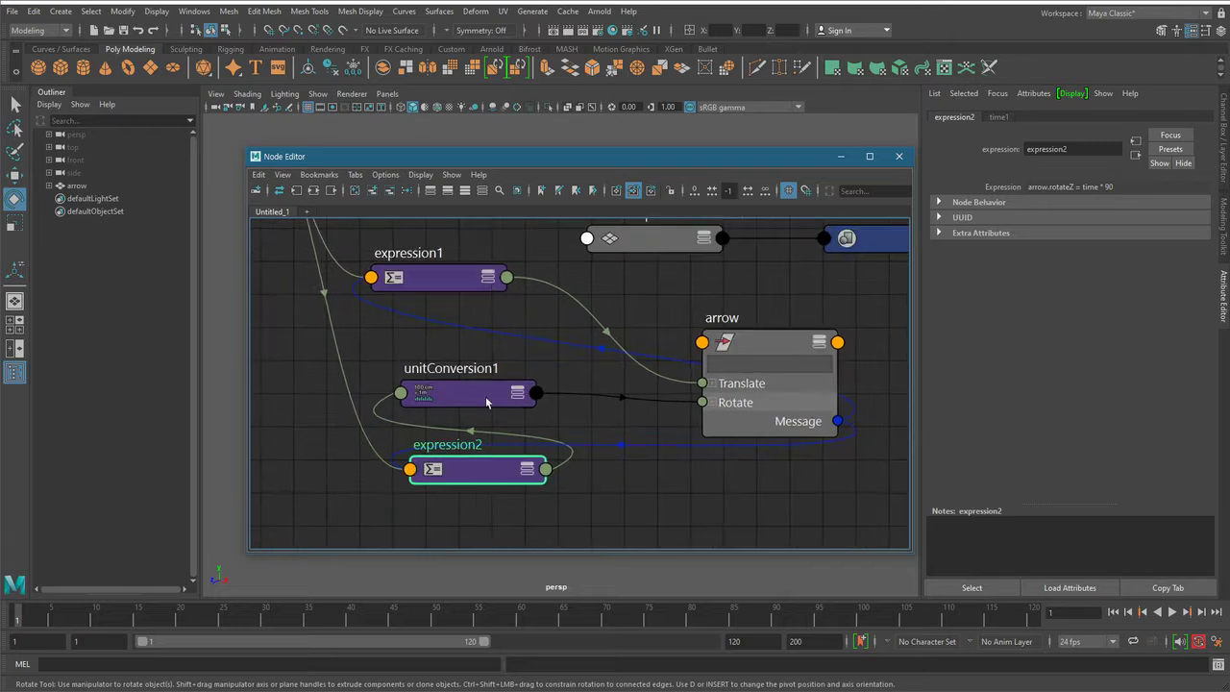
drag(494, 395, 533, 396)
drag(515, 476, 313, 455)
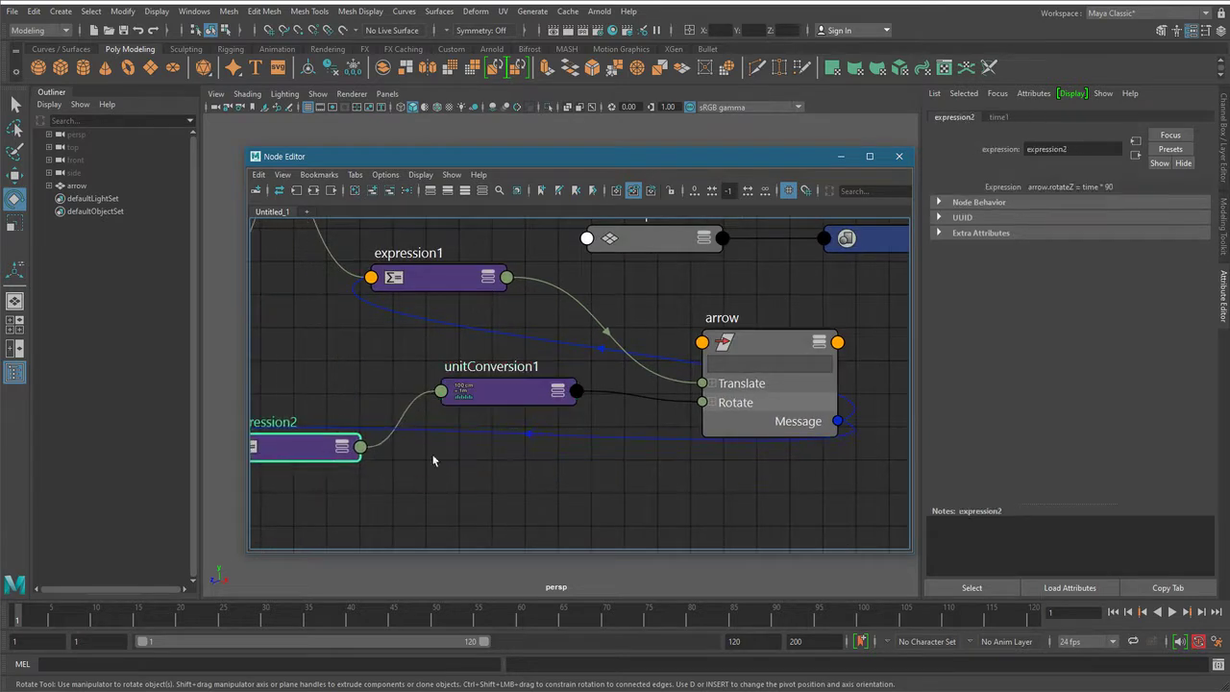
- Lower unitConversion1 so it sits between expression2 and the arrow node, clear of the other connection lines
alt+middle_drag(553, 485, 639, 483)
scroll(606, 471, down, 1)
scroll(592, 476, up, 1)
drag(567, 390, 564, 470)
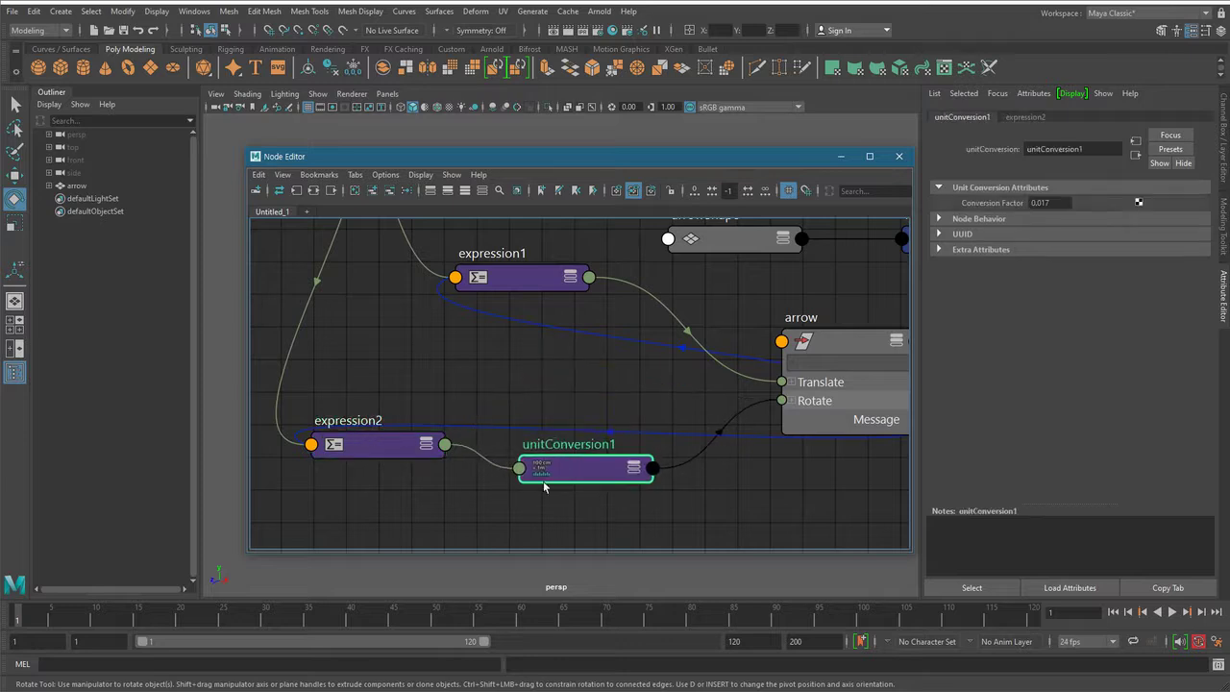
scroll(545, 463, up, 1)
drag(565, 458, 560, 478)
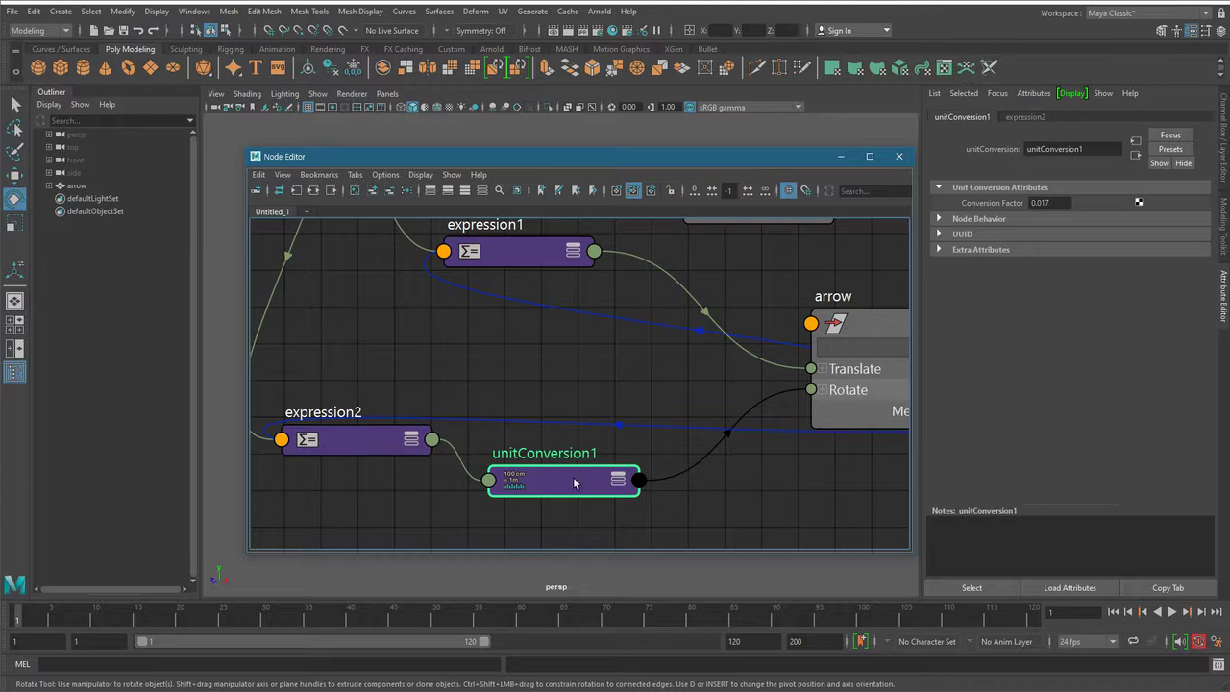
mouse_move(575, 485)
mouse_down()
mouse_move(585, 517)
mouse_move(560, 452)
mouse_move(577, 499)
mouse_move(587, 495)
mouse_up()
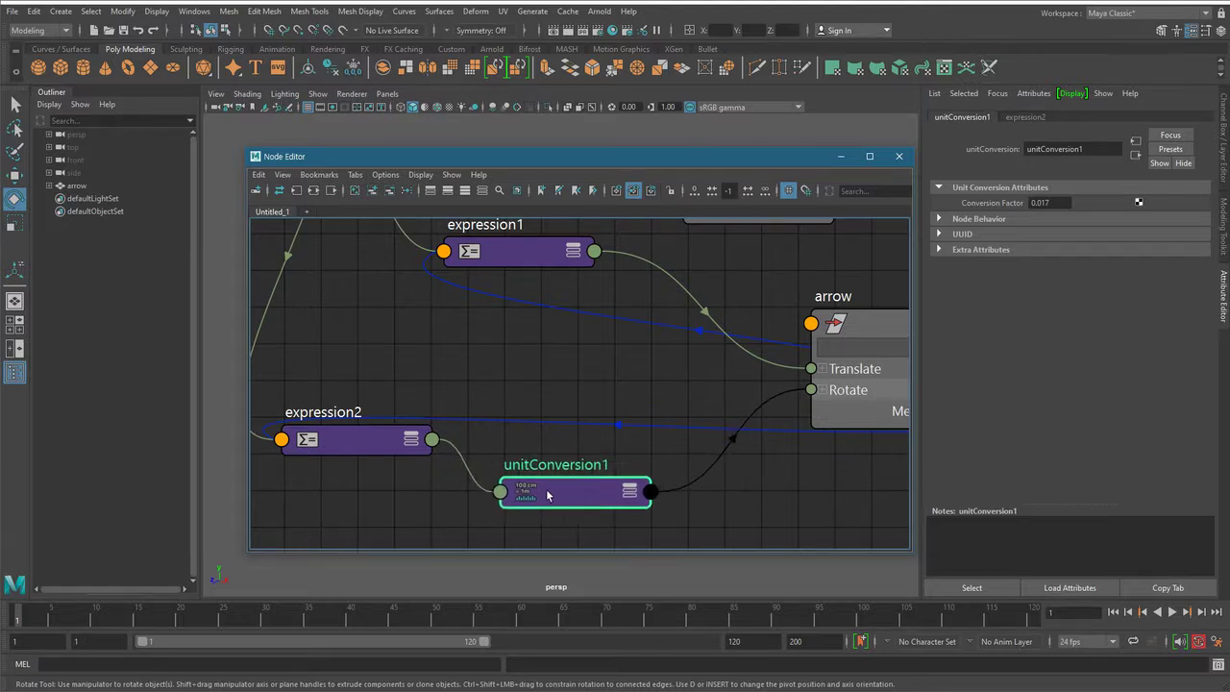
- Examine expression2's expression text and compare it with unitConversion1's conversion attributes
click(365, 442)
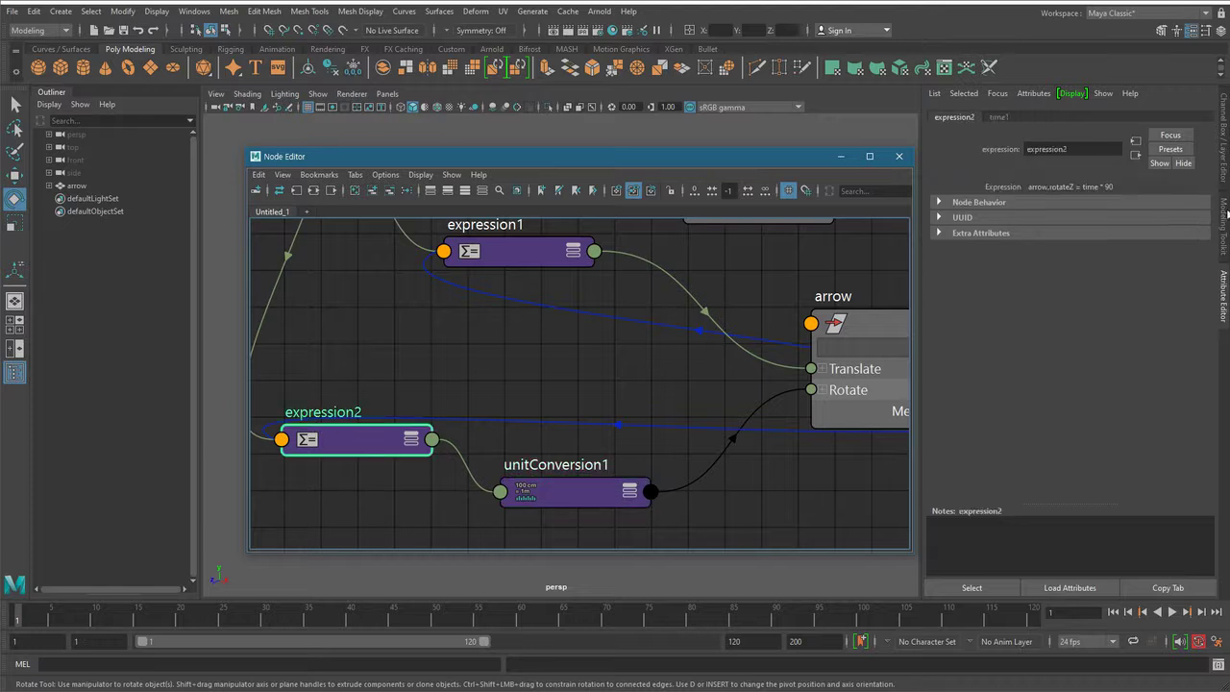
click(995, 186)
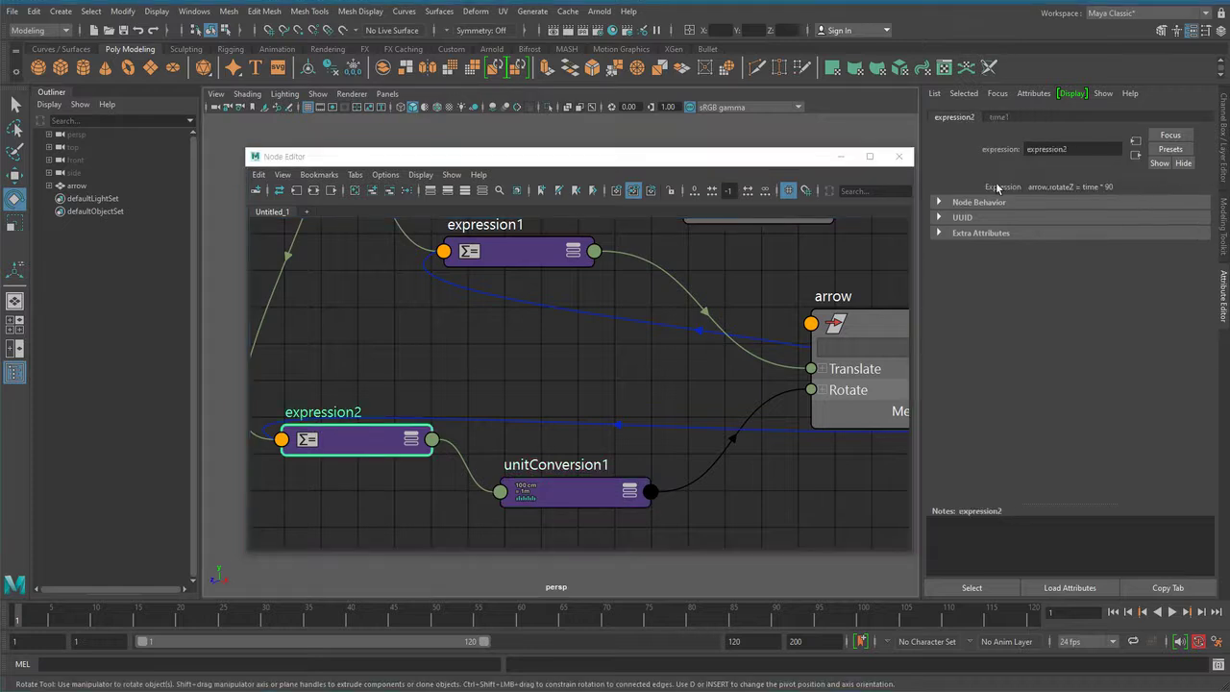
click(572, 496)
- Expand the arrow node's Rotate attribute into its axes and move unitConversion1 down to expose its connection
alt+middle_drag(737, 506, 678, 514)
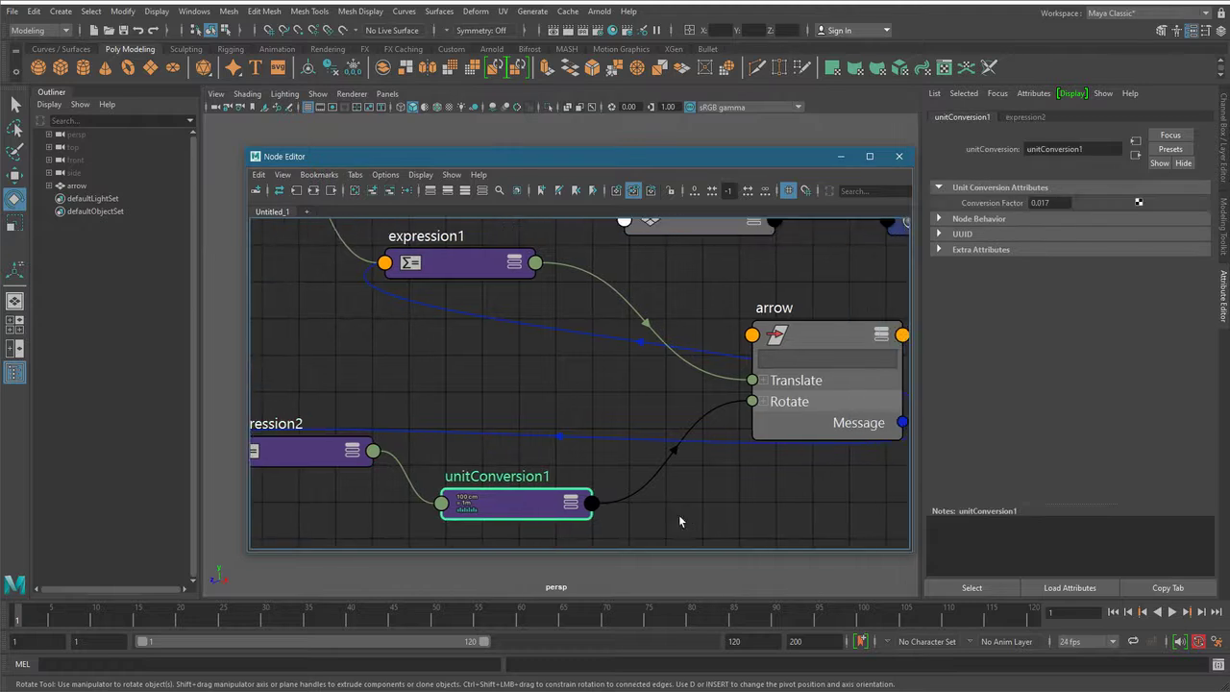
click(763, 401)
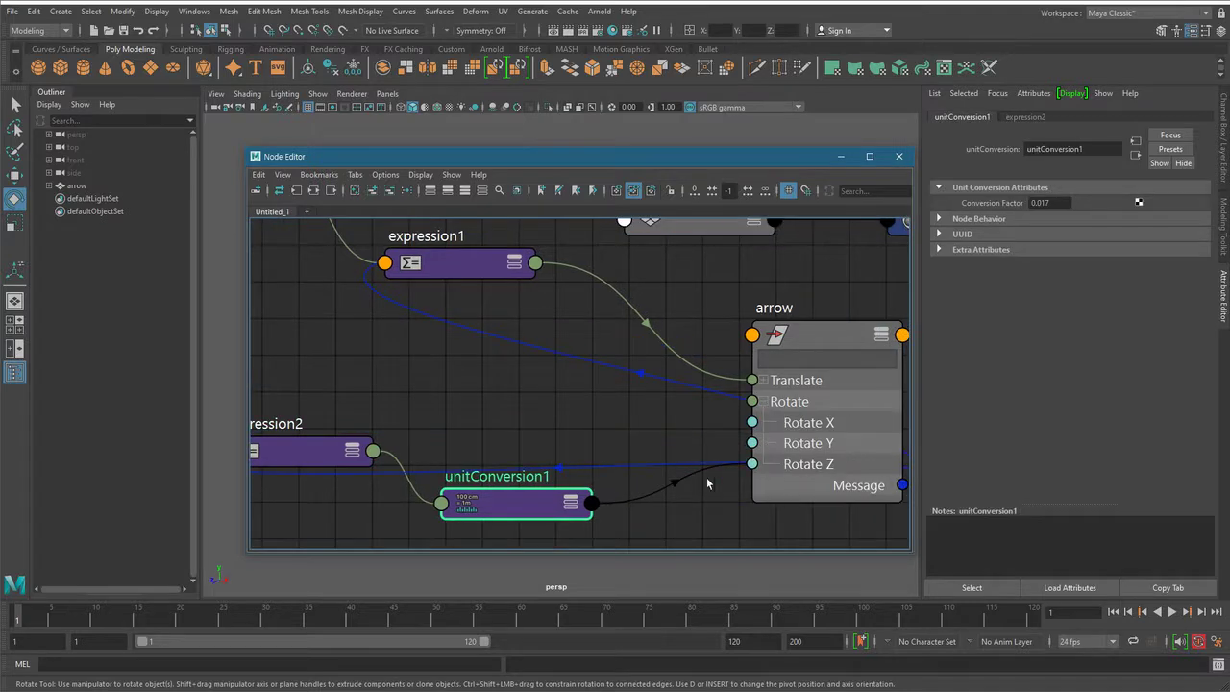
drag(561, 512, 583, 535)
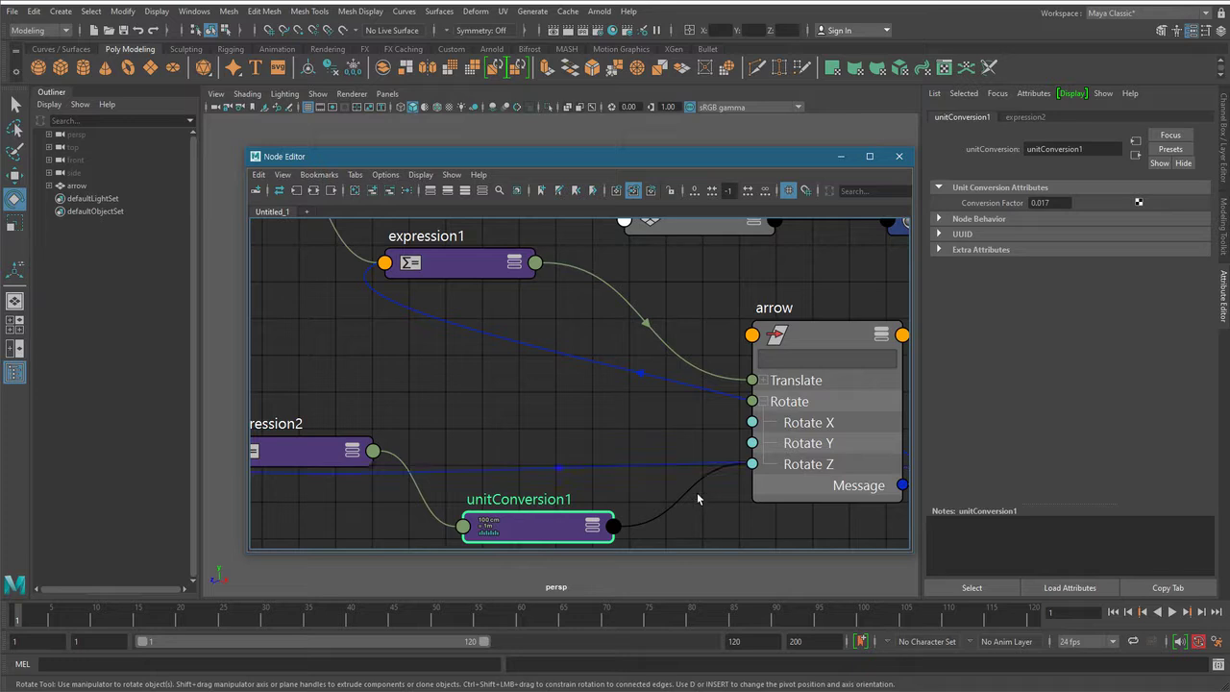
- Reposition expression1 away from the arrow node and expand the arrow's Translate attribute into its X, Y and Z channels
scroll(488, 374, down, 1)
alt+middle_drag(486, 374, 547, 410)
drag(546, 318, 567, 331)
scroll(609, 348, up, 2)
alt+middle_drag(609, 348, 559, 337)
drag(514, 317, 455, 319)
click(805, 425)
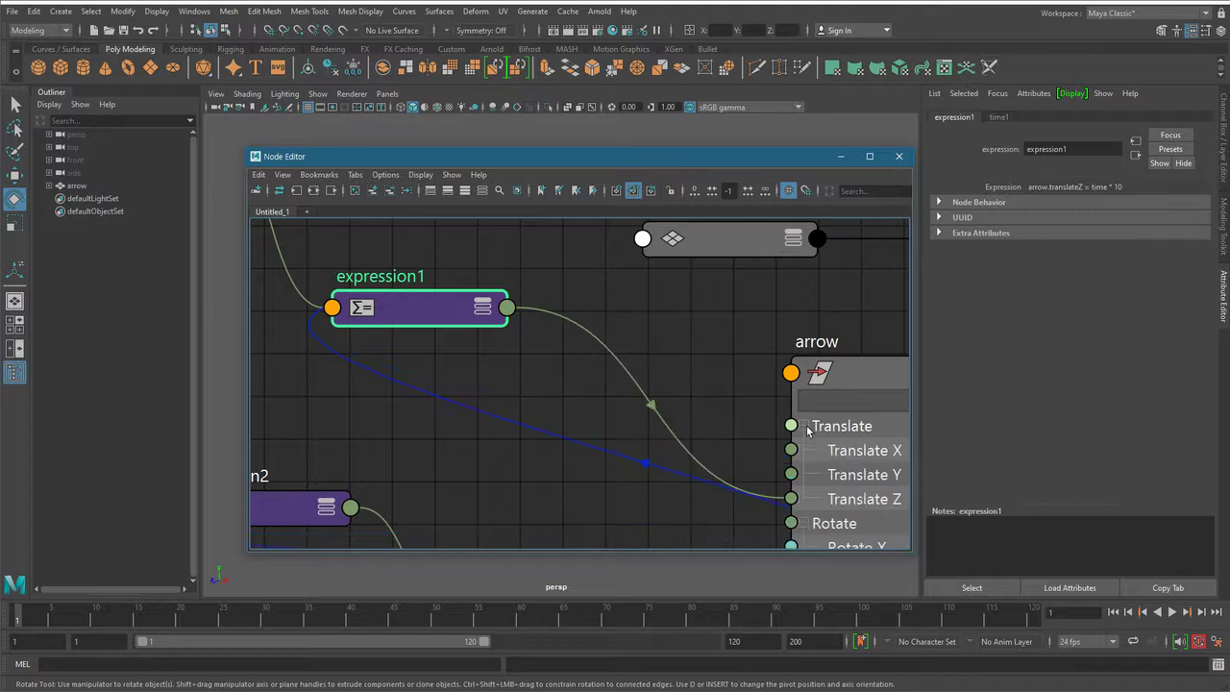
alt+middle_drag(811, 437, 757, 341)
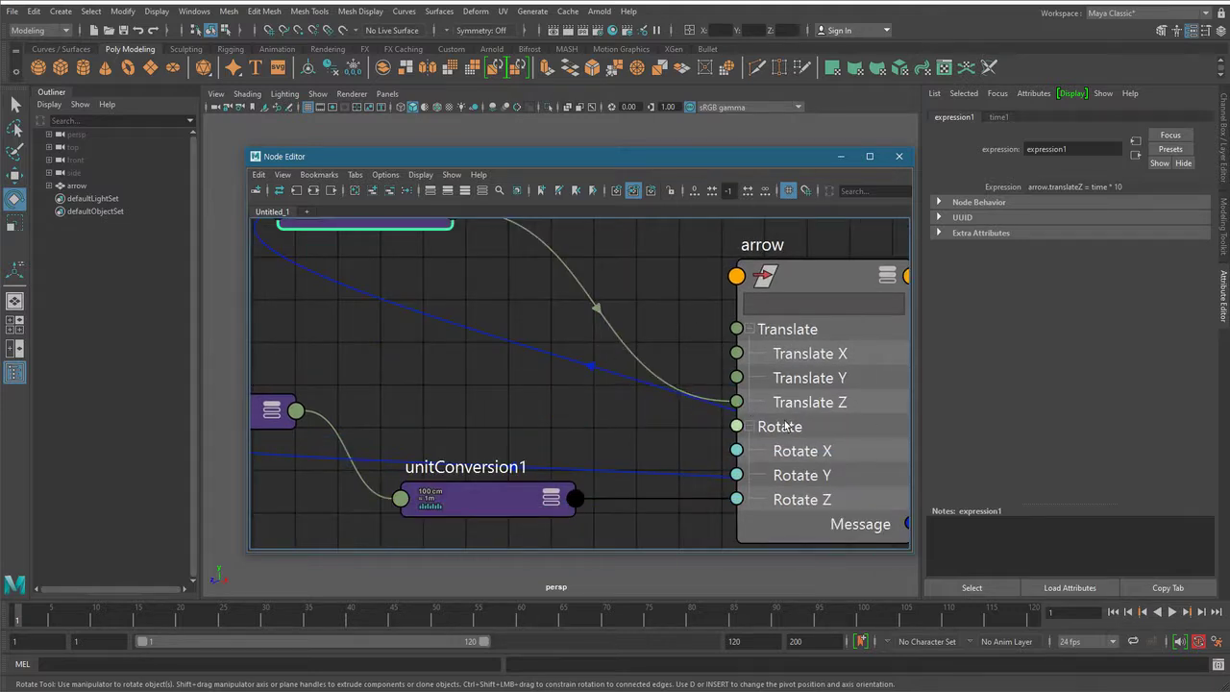
- Nudge the expression1 and expression2 nodes to tidy the whole expression graph
scroll(650, 429, down, 3)
alt+middle_drag(566, 437, 574, 436)
drag(525, 308, 532, 310)
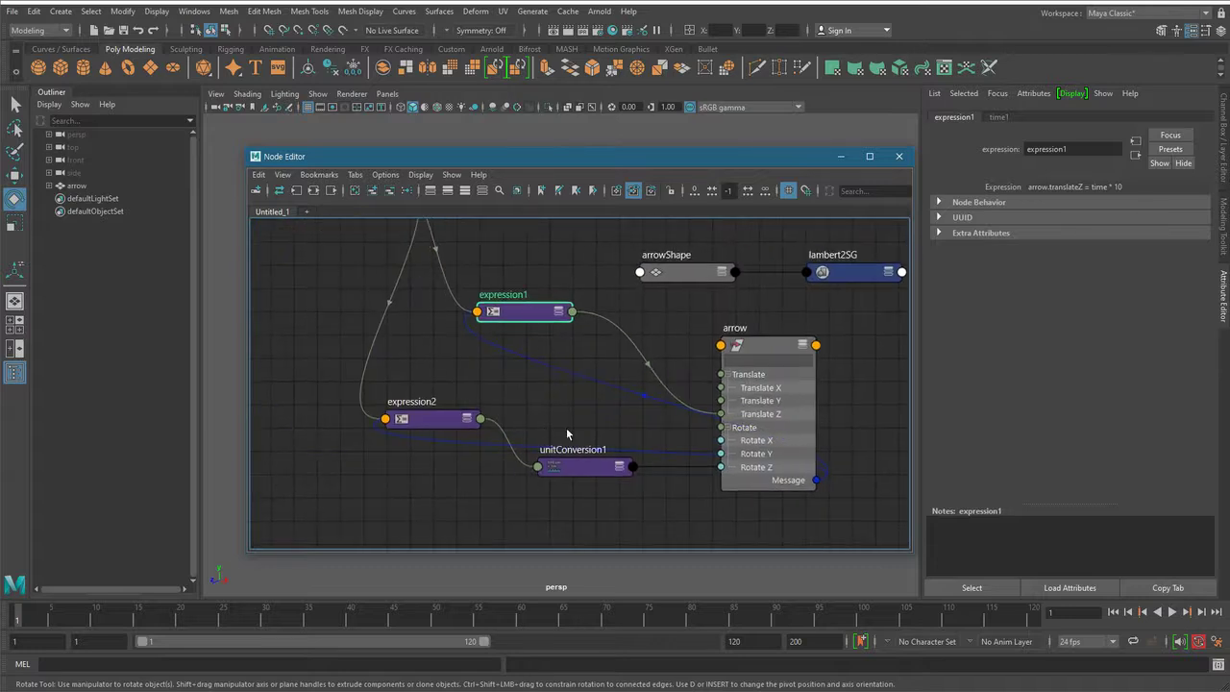
drag(449, 422, 462, 421)
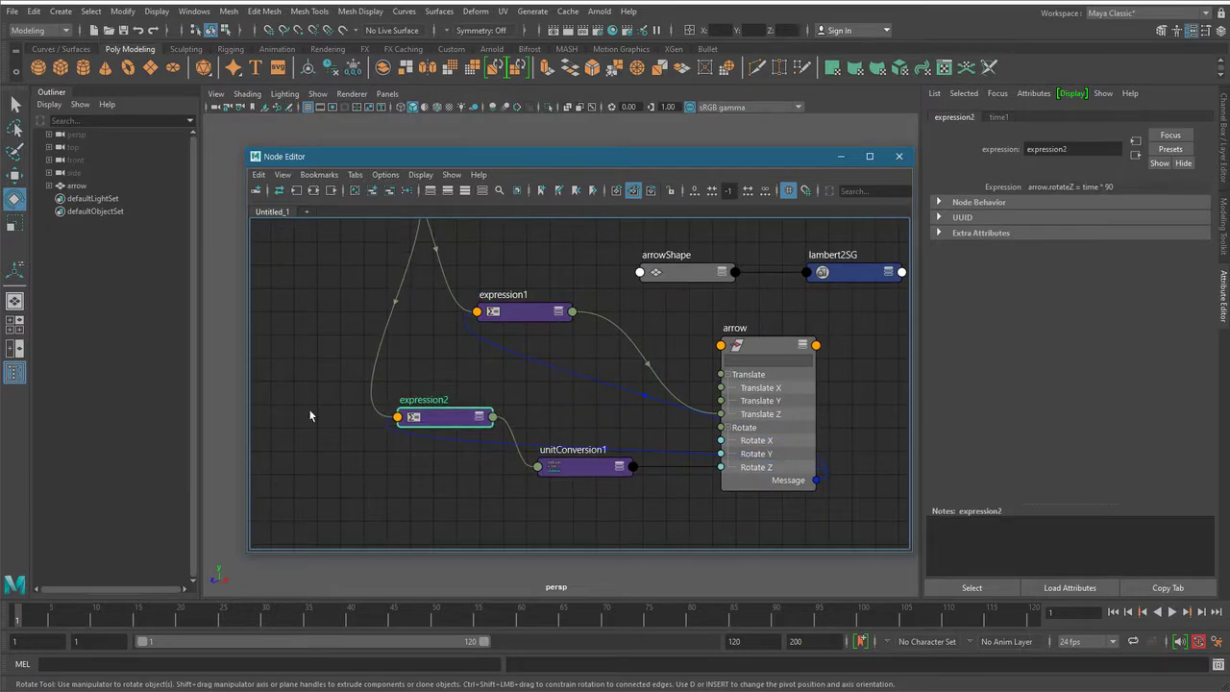
- Minimise the Node Editor, select the arrow in the viewport and show its Channel Box
drag(819, 161, 608, 239)
click(629, 229)
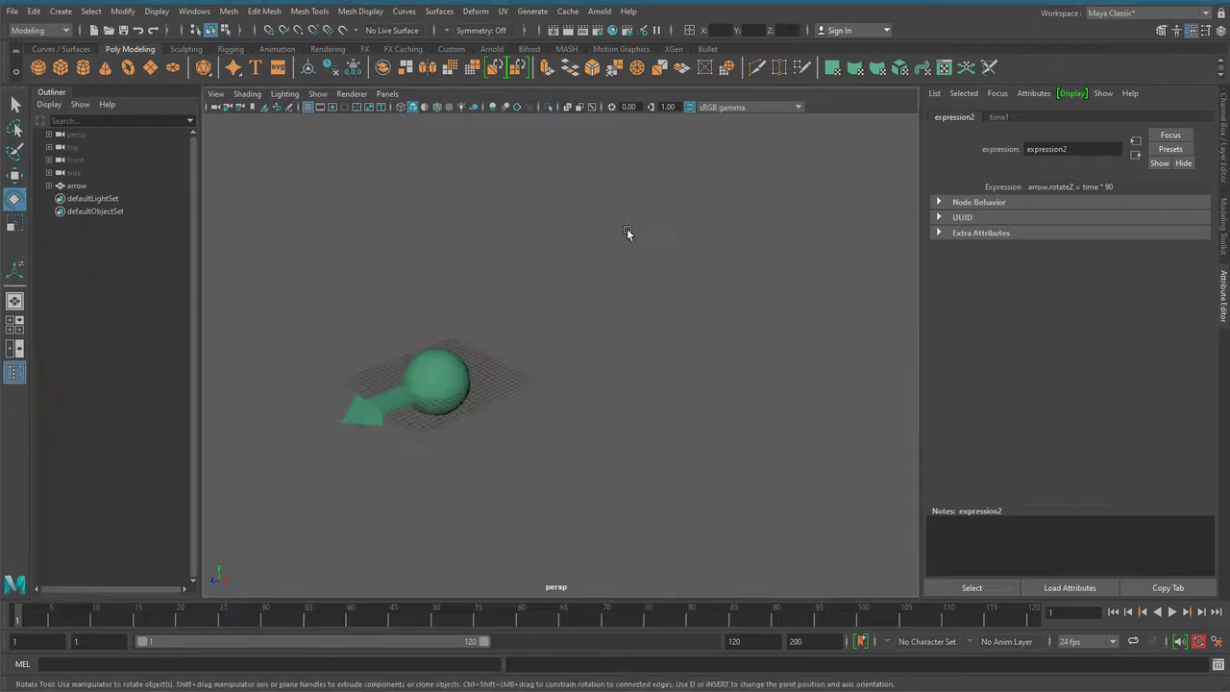
click(427, 416)
click(1222, 156)
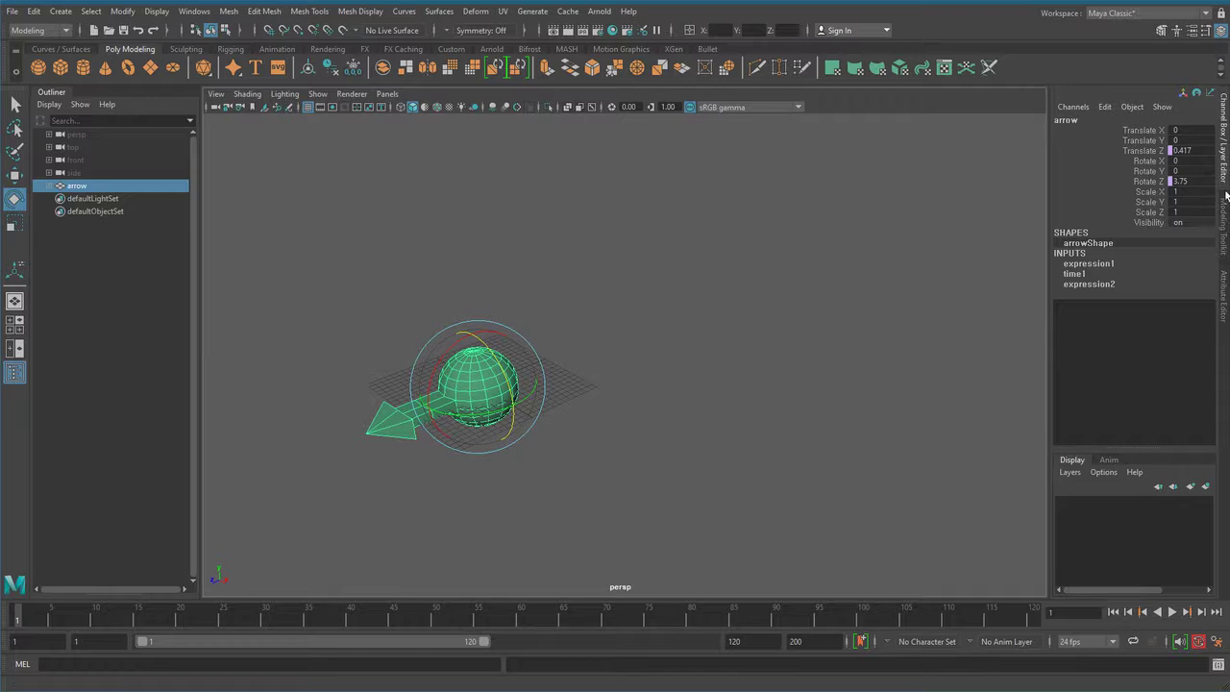
- Open the expression driving the arrow's Translate Z in the Expression Editor and delete expression1
click(1143, 151)
right_click(1148, 150)
click(1148, 169)
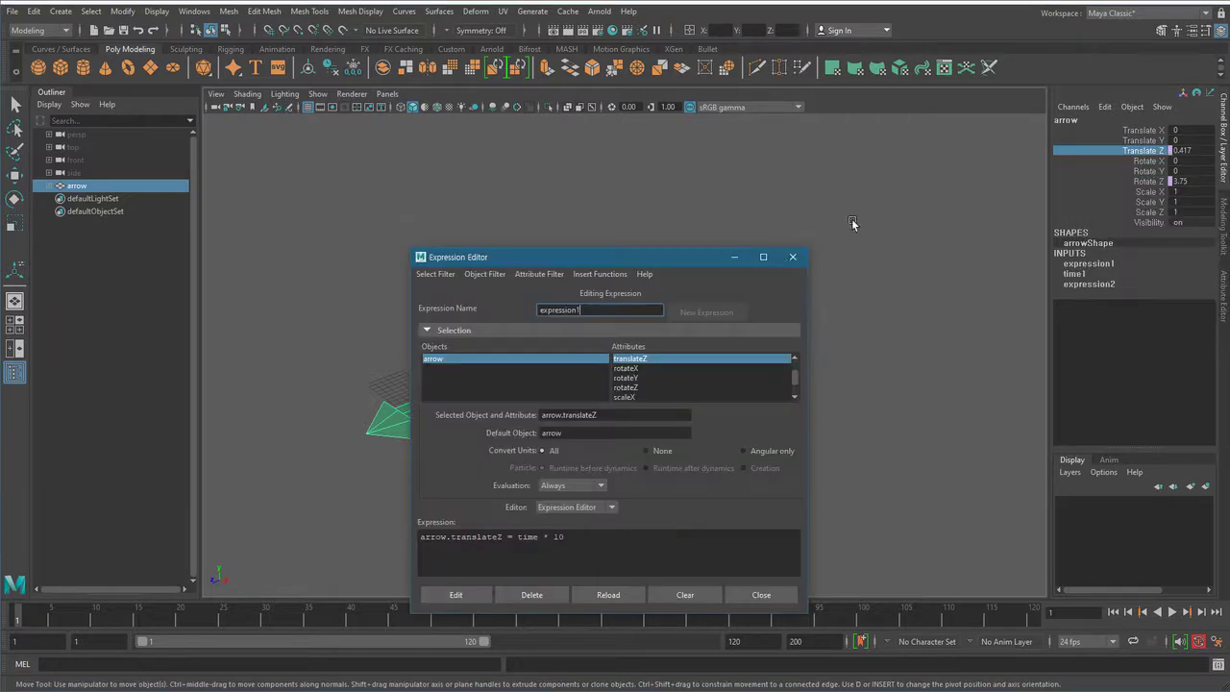
drag(663, 259, 931, 97)
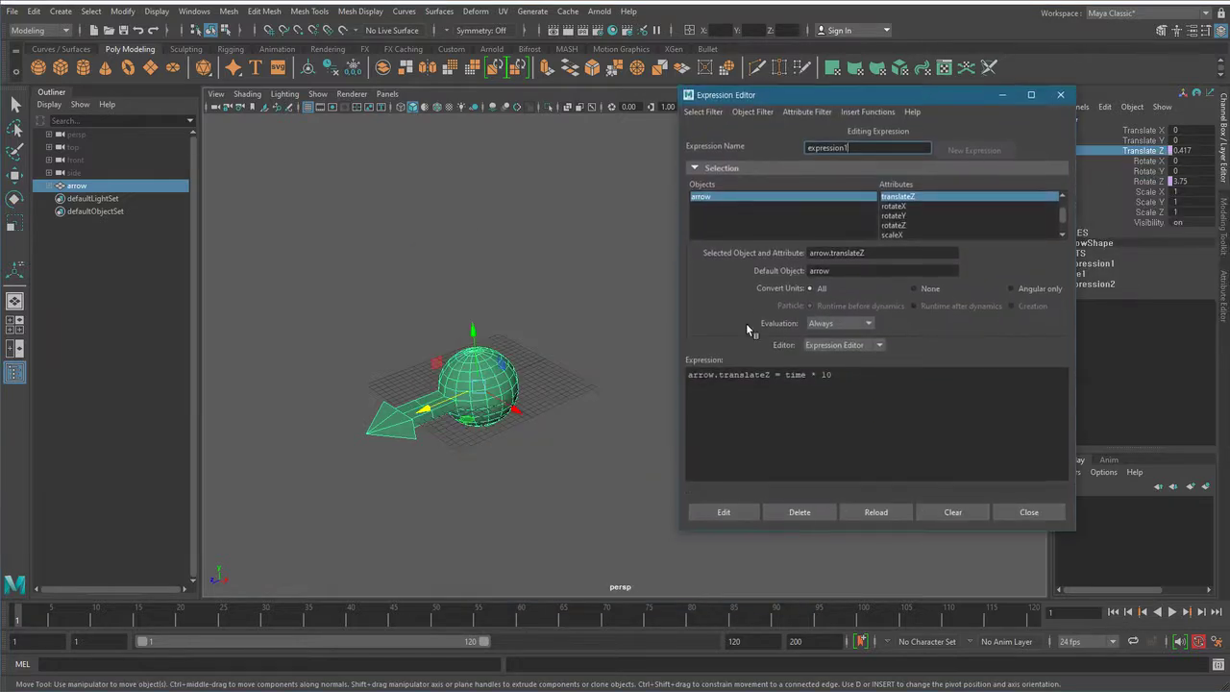
click(799, 511)
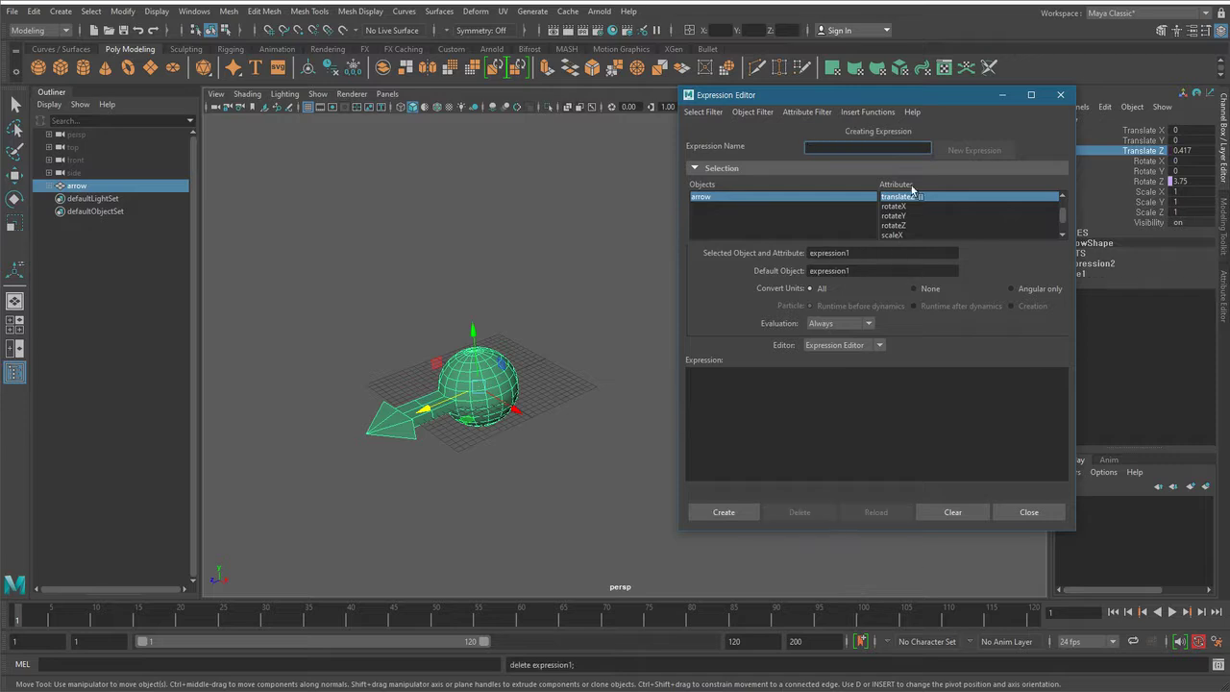
- List the expressions by expression name, delete expression2 and close the Expression Editor
drag(915, 95, 866, 116)
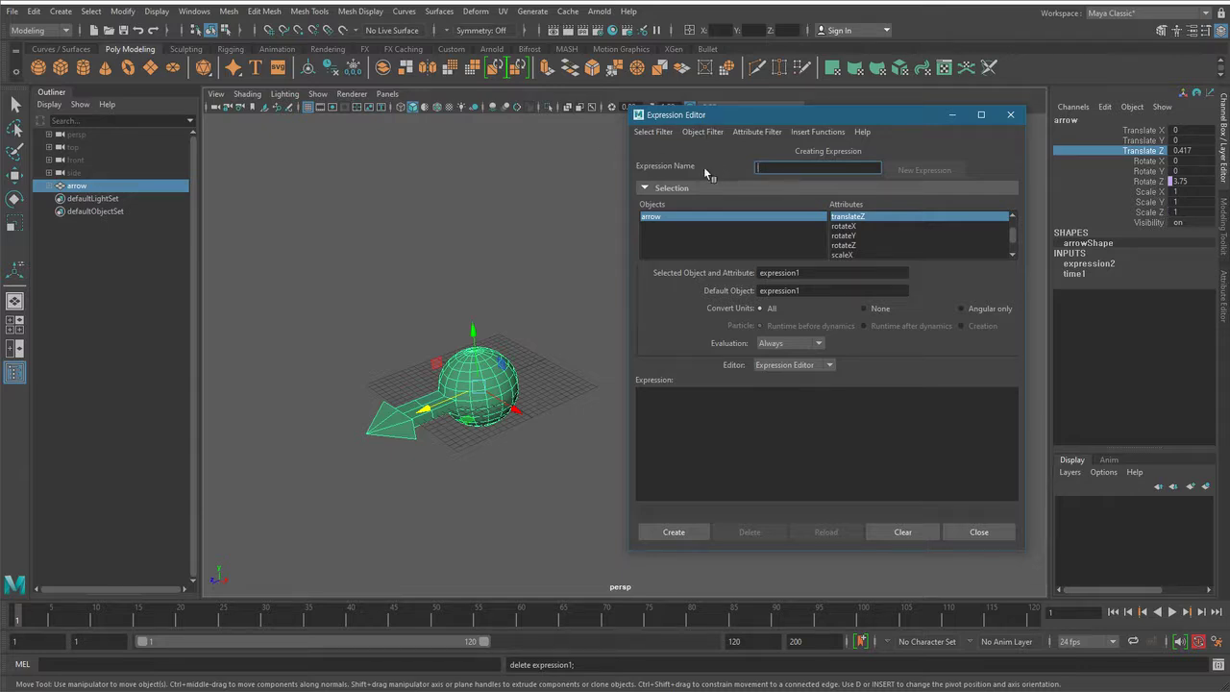
click(656, 133)
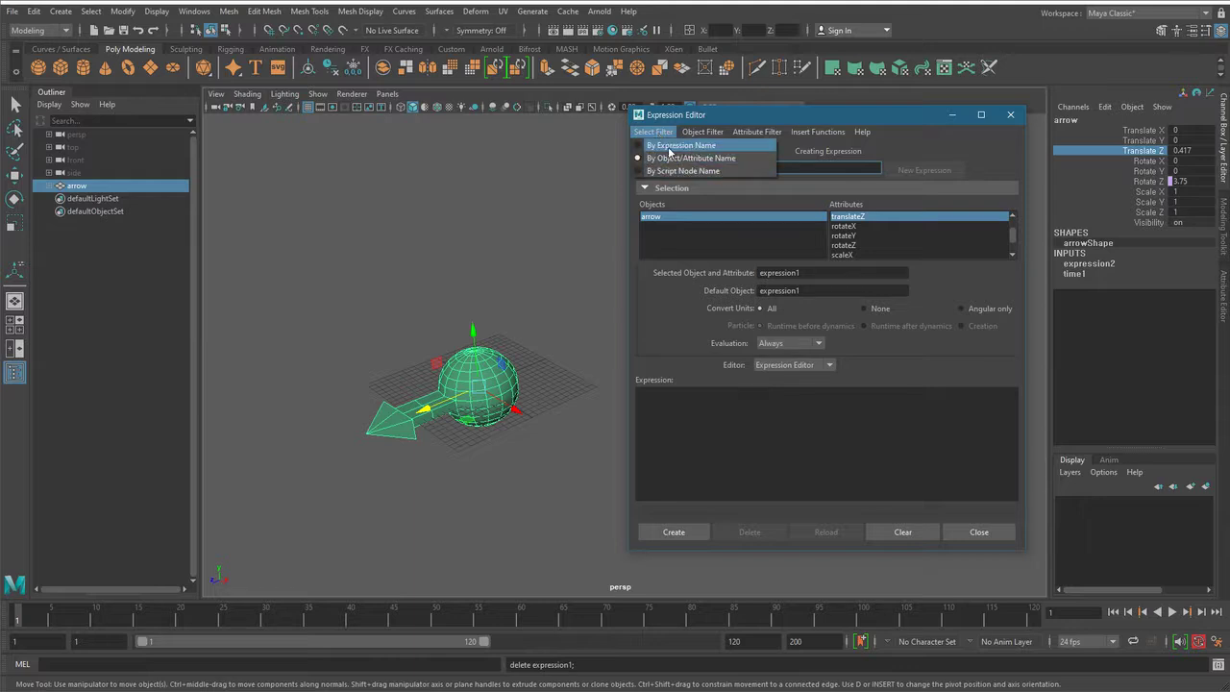
click(669, 146)
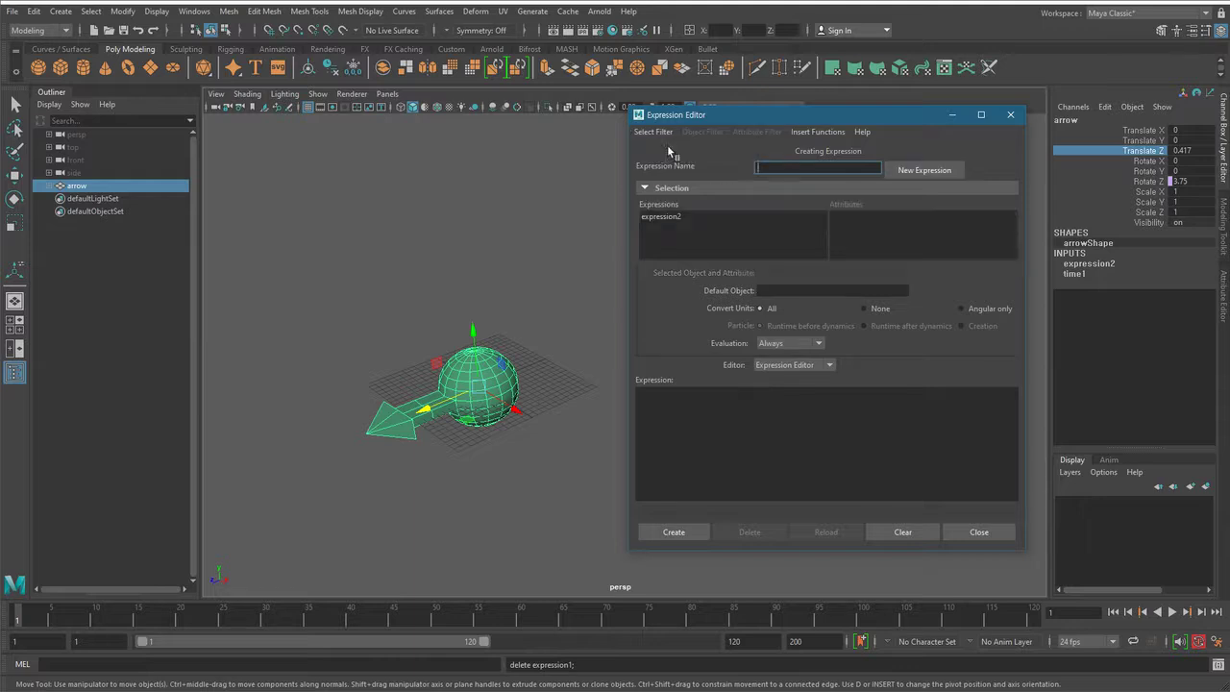
click(661, 217)
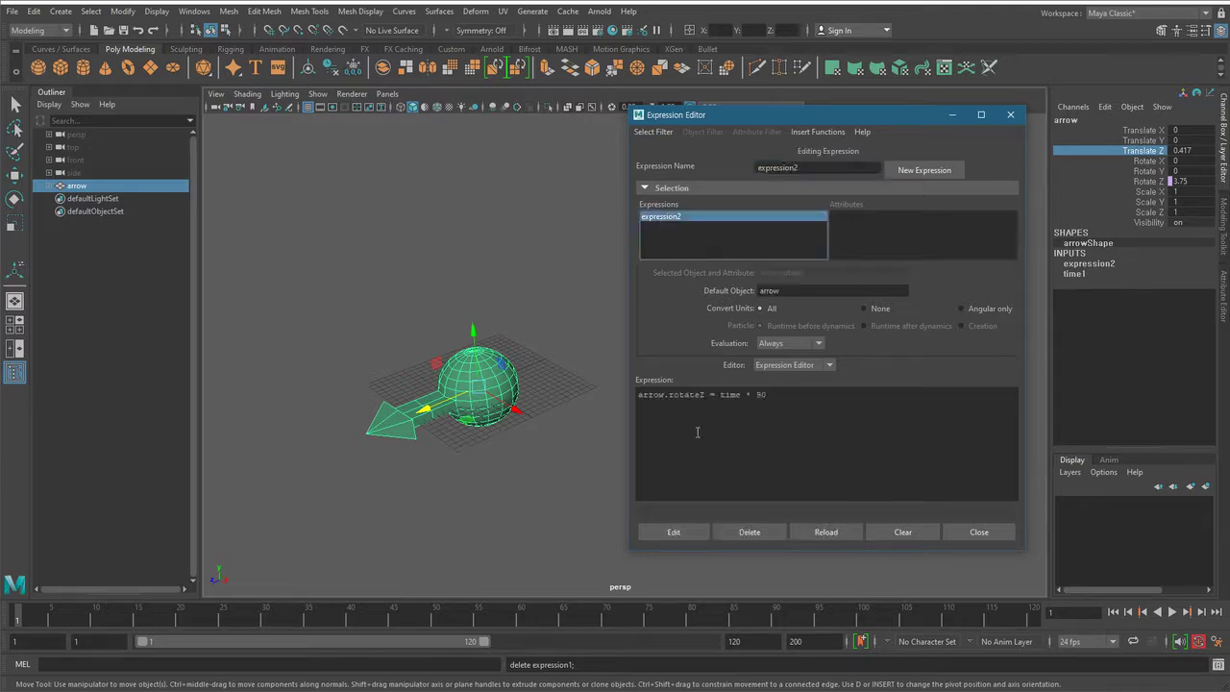
click(749, 531)
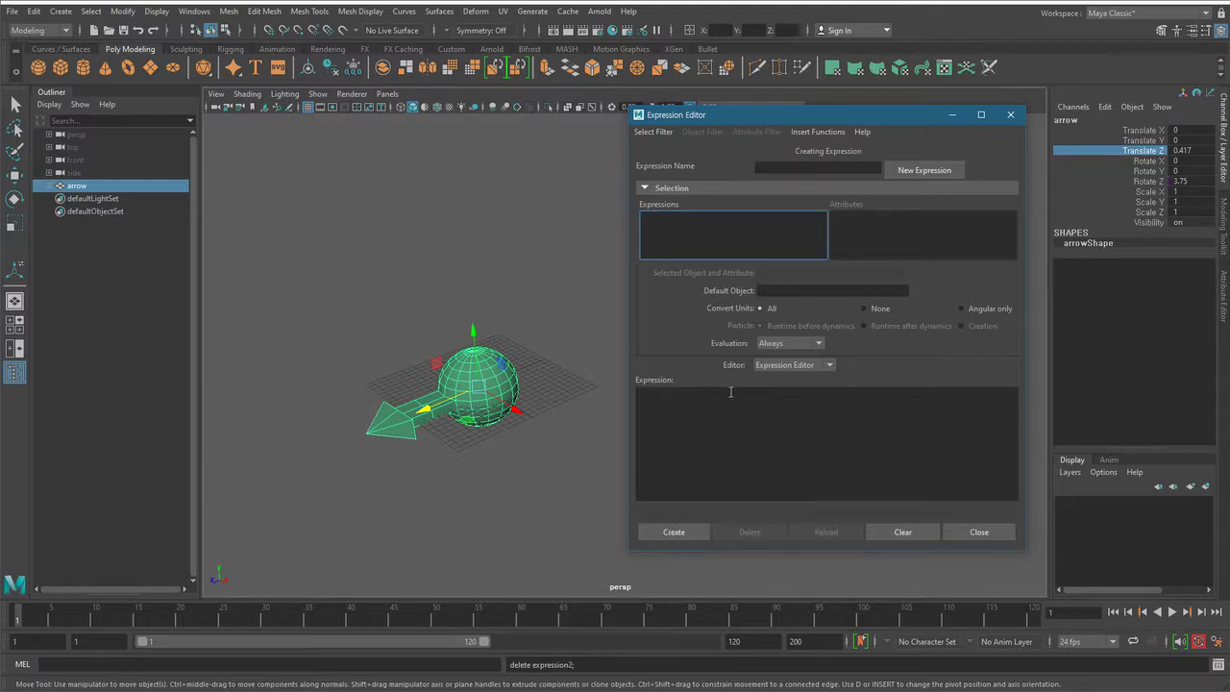
click(999, 532)
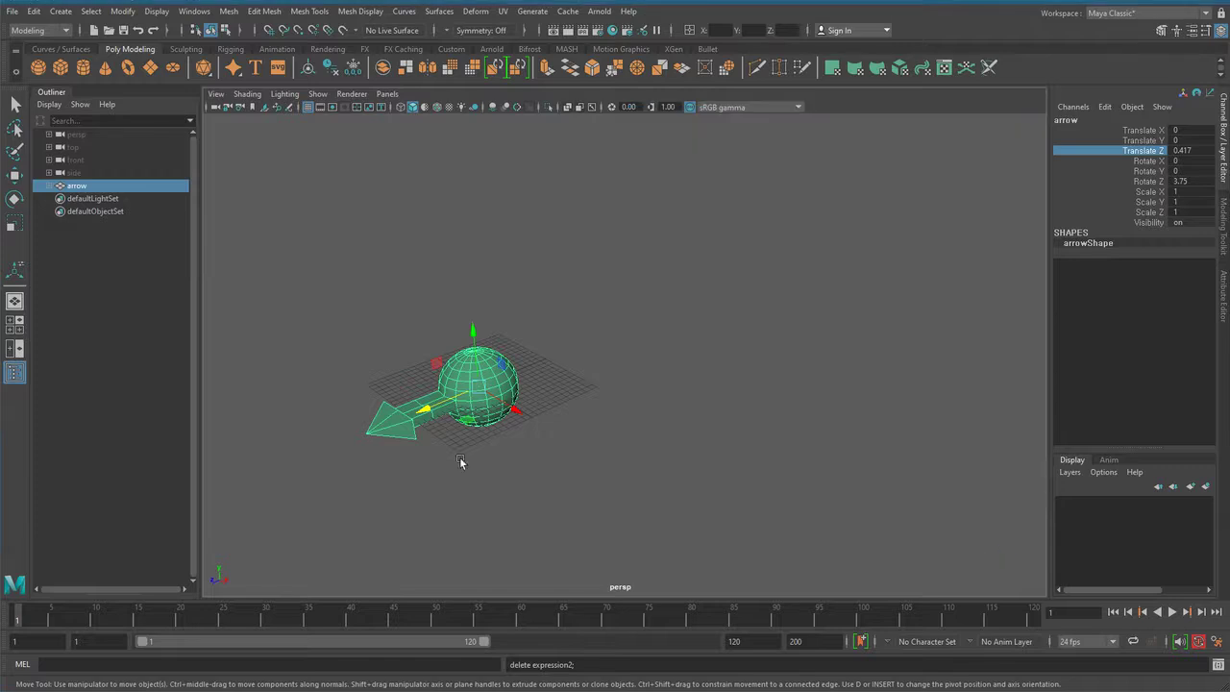
- Reset the arrow's Translate Z and Rotate Z to 0
click(1207, 150)
text(0)
key(Return)
click(1192, 181)
text(0)
key(Return)
- Select the arrow with the Rotate tool active and restore the minimised Node Editor
alt+middle_drag(429, 485, 713, 417)
alt+right_drag(714, 416, 844, 446)
alt+drag(844, 446, 869, 441)
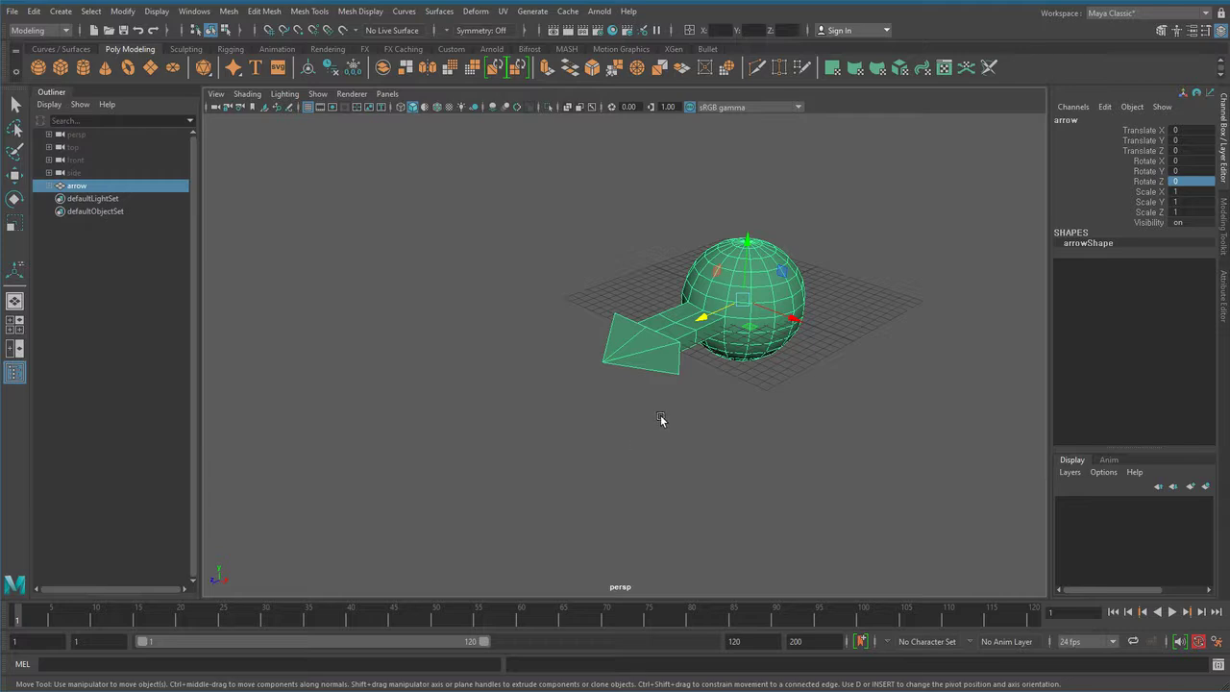
click(495, 442)
key(e)
click(780, 281)
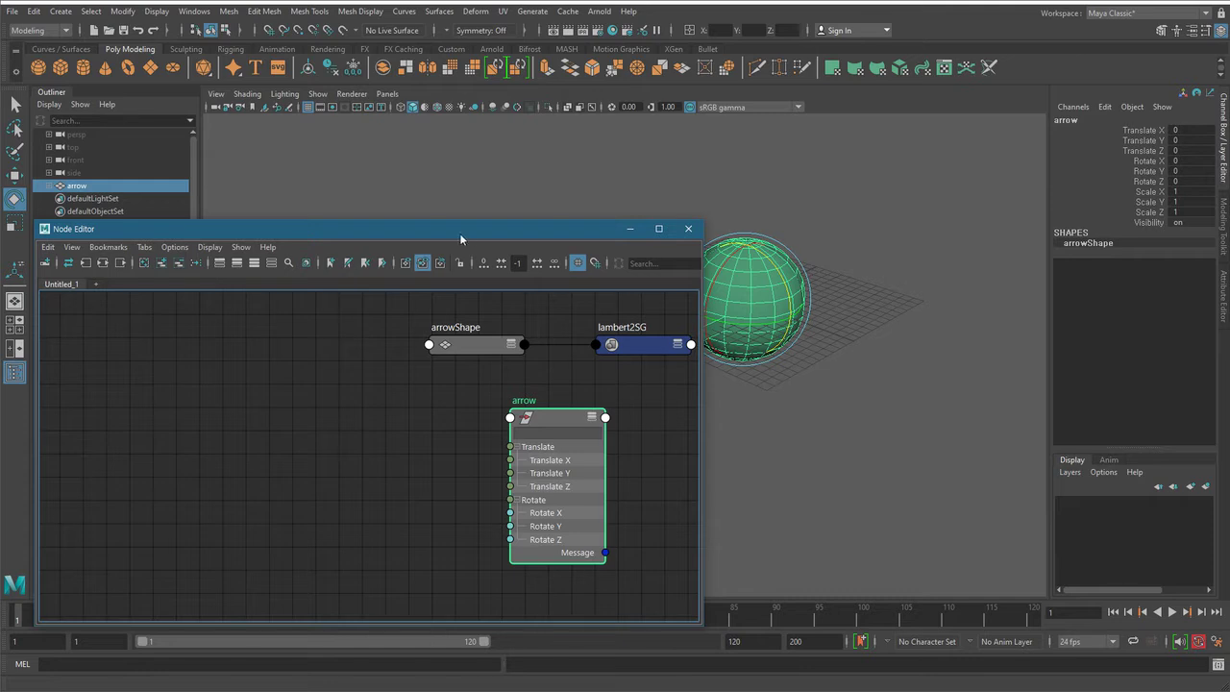
- Regraph the selected arrow's input and output connections to clear the leftover time1 node, and close the Node Editor
alt+middle_drag(401, 439, 330, 469)
alt+right_drag(330, 469, 239, 447)
alt+middle_drag(239, 447, 377, 459)
alt+right_drag(445, 436, 505, 456)
alt+middle_drag(506, 456, 417, 427)
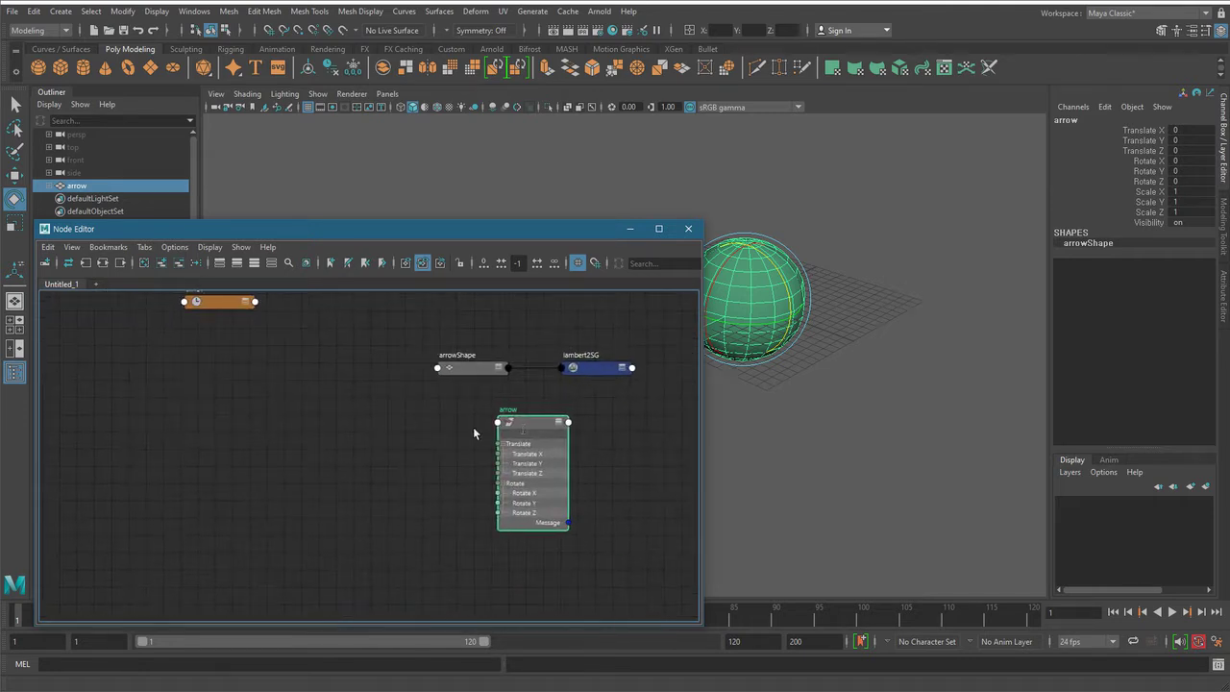
drag(521, 429, 515, 445)
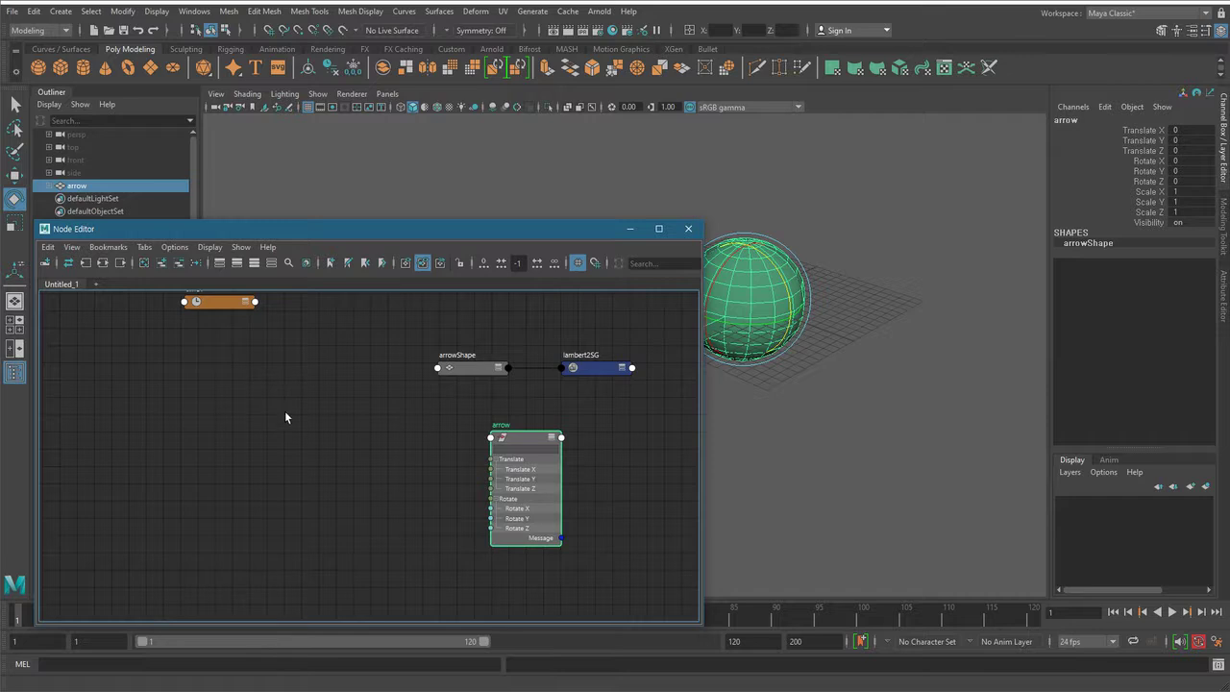
click(394, 483)
click(534, 440)
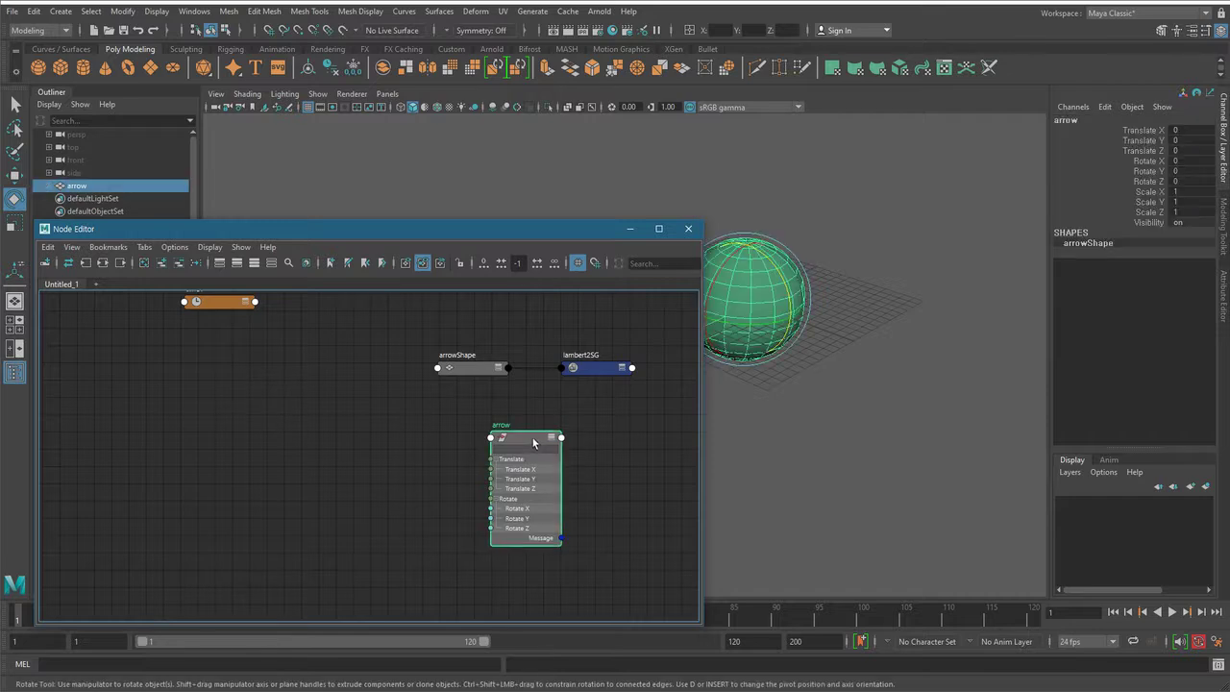
click(103, 263)
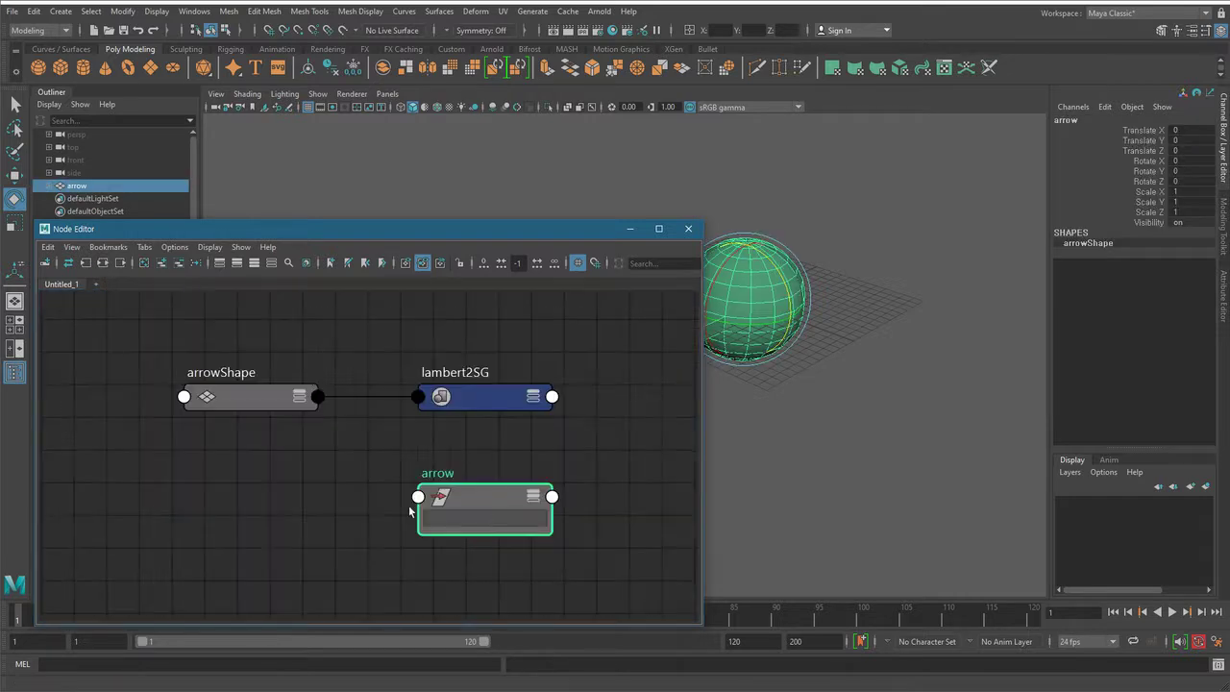
click(688, 230)
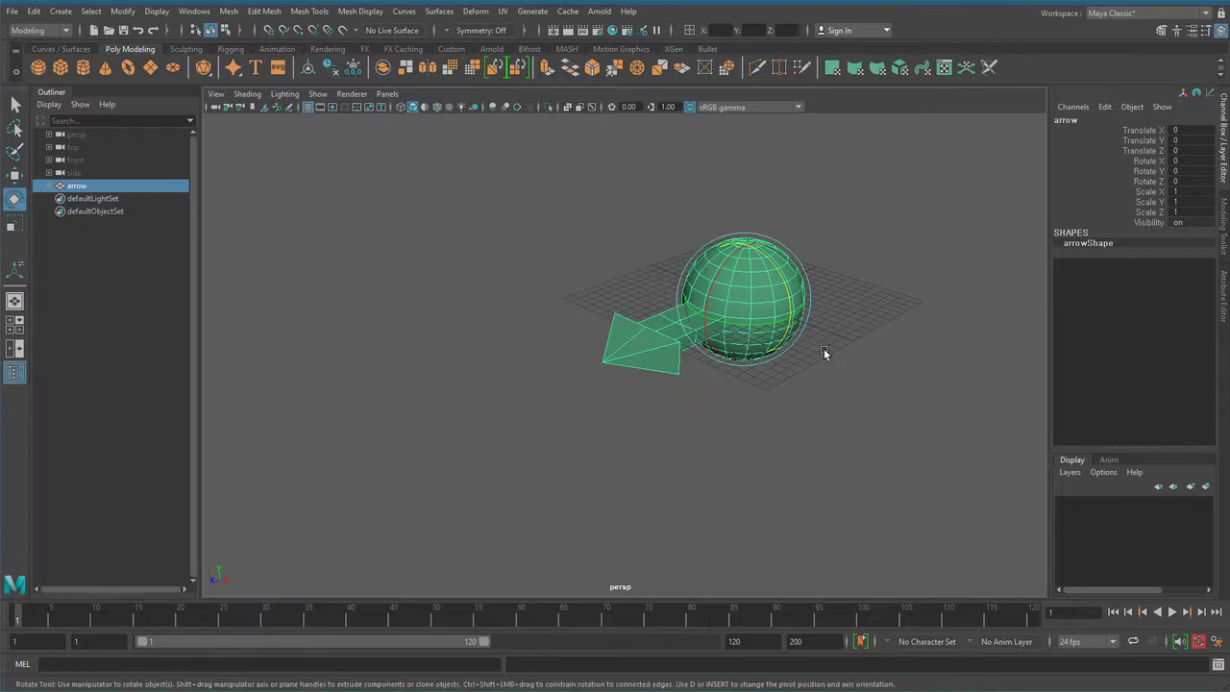
- Open the Expression Editor for the arrow's Translate Z channel and enlarge its expression area
click(1147, 152)
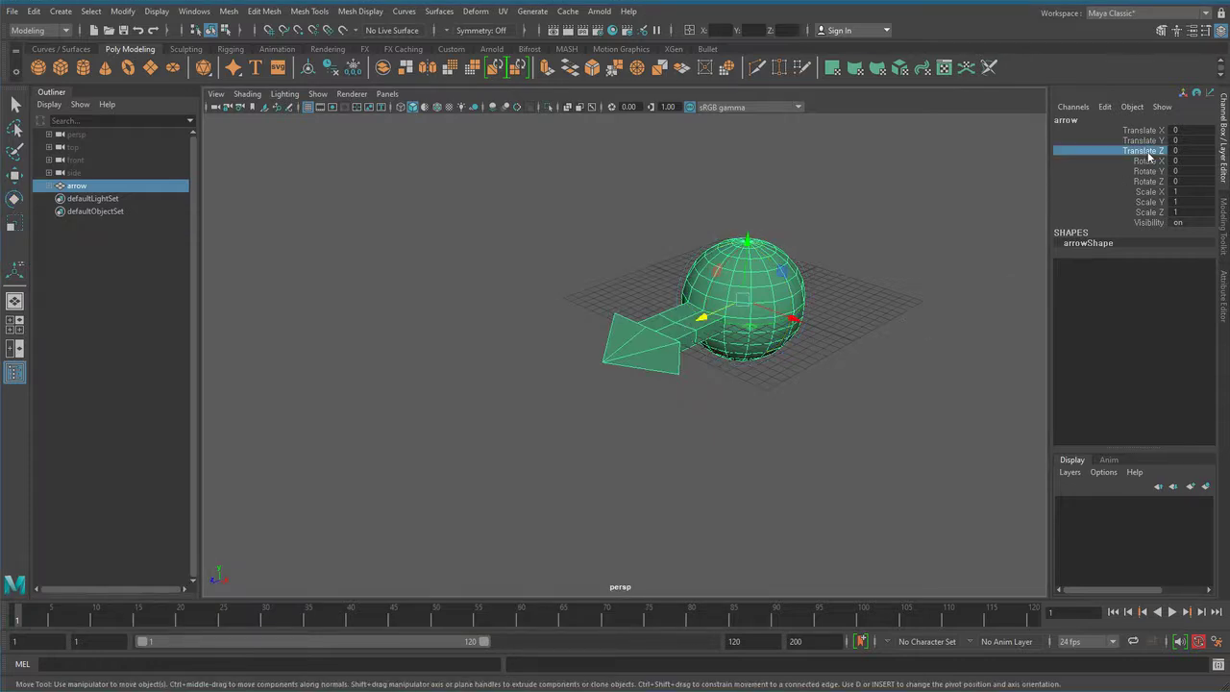
right_click(1149, 157)
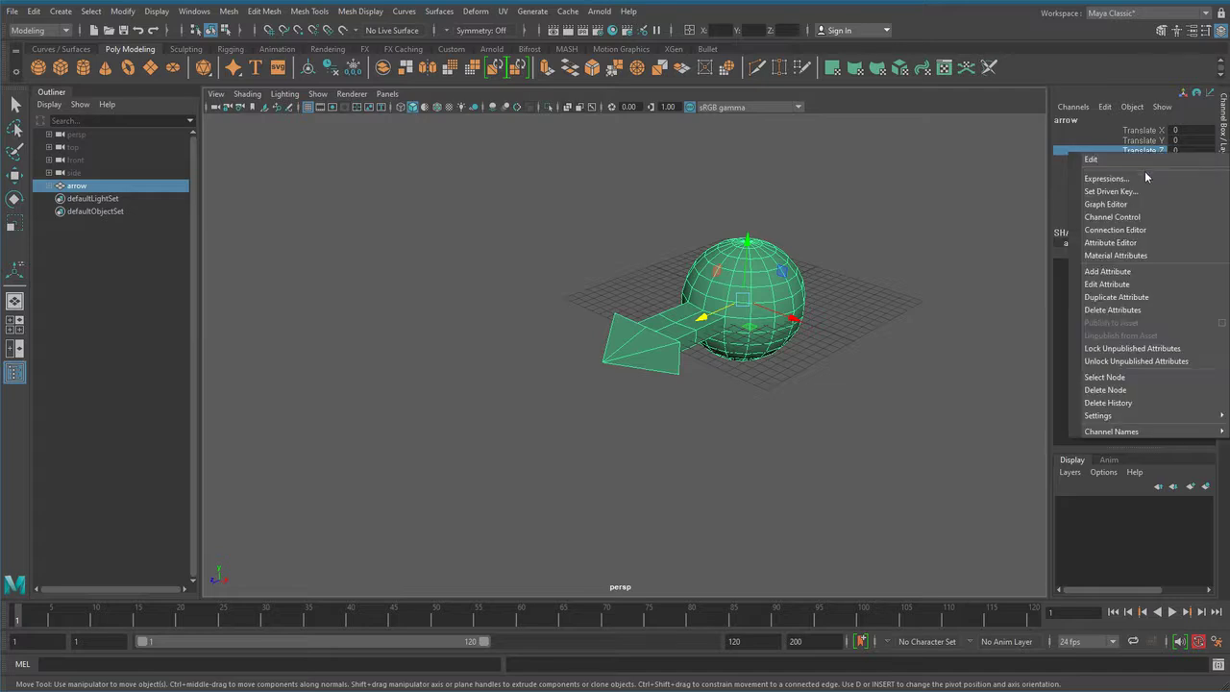
click(1144, 178)
drag(634, 258, 889, 156)
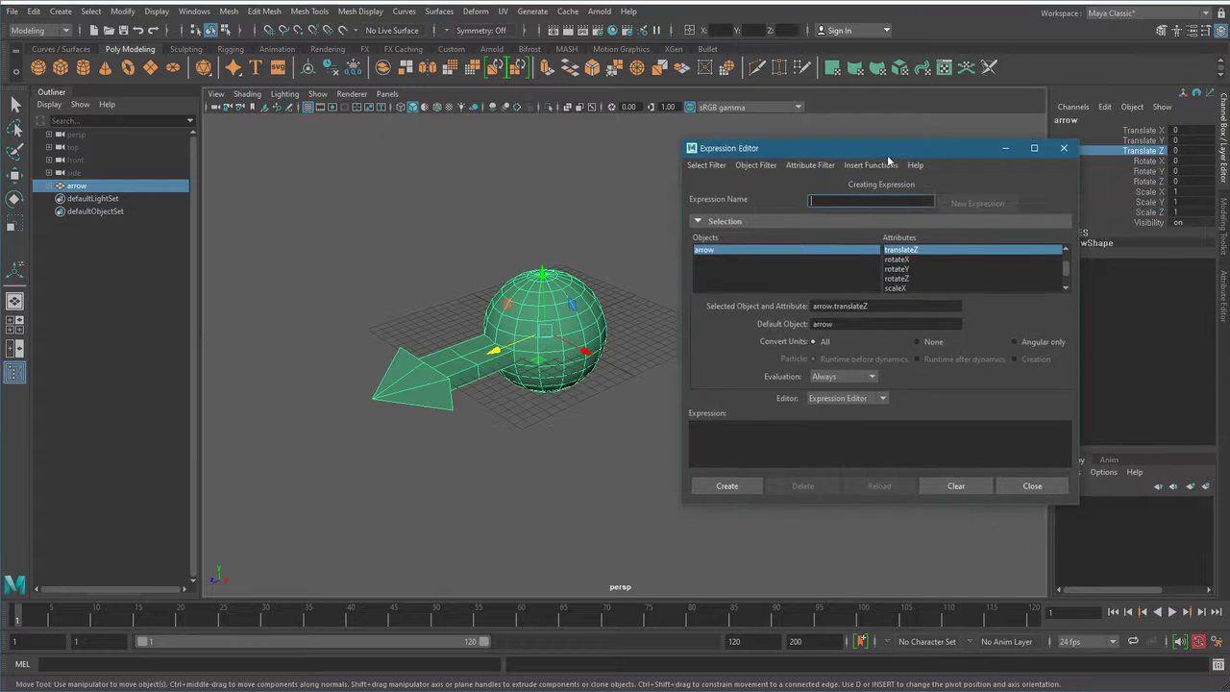
drag(901, 506, 904, 566)
- Write the line "arrow.translateZ = time * 15 ;" in enlarged text, reusing the selected object and attribute name
drag(899, 306, 772, 309)
key(ctrl+c)
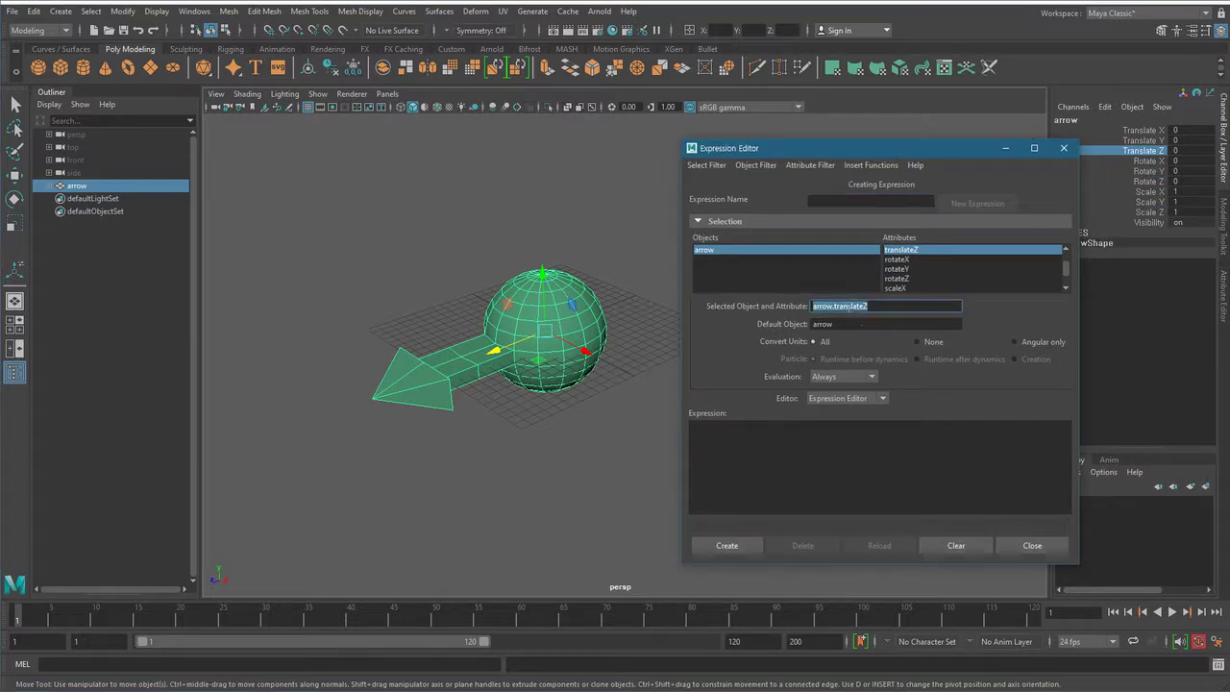
drag(849, 310, 851, 312)
click(844, 443)
key(ctrl+v)
ctrl+scroll(847, 448, up, 7)
ctrl+scroll(850, 453, up, 1)
text(= time)
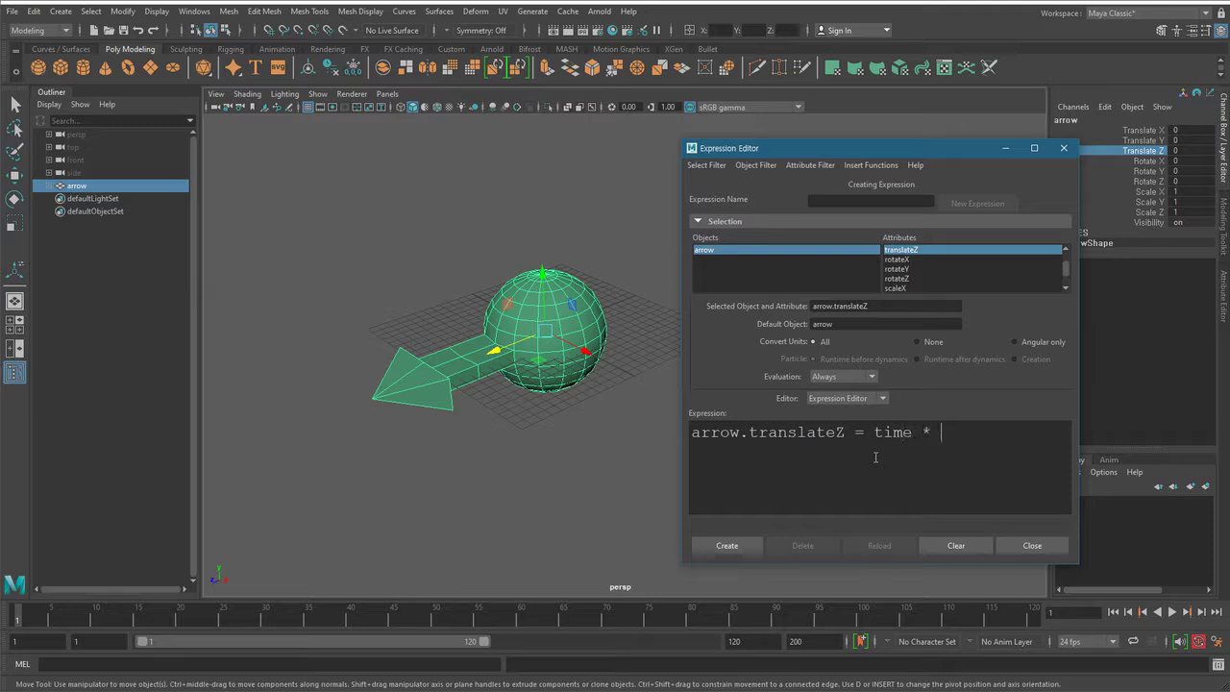
text( * 15;)
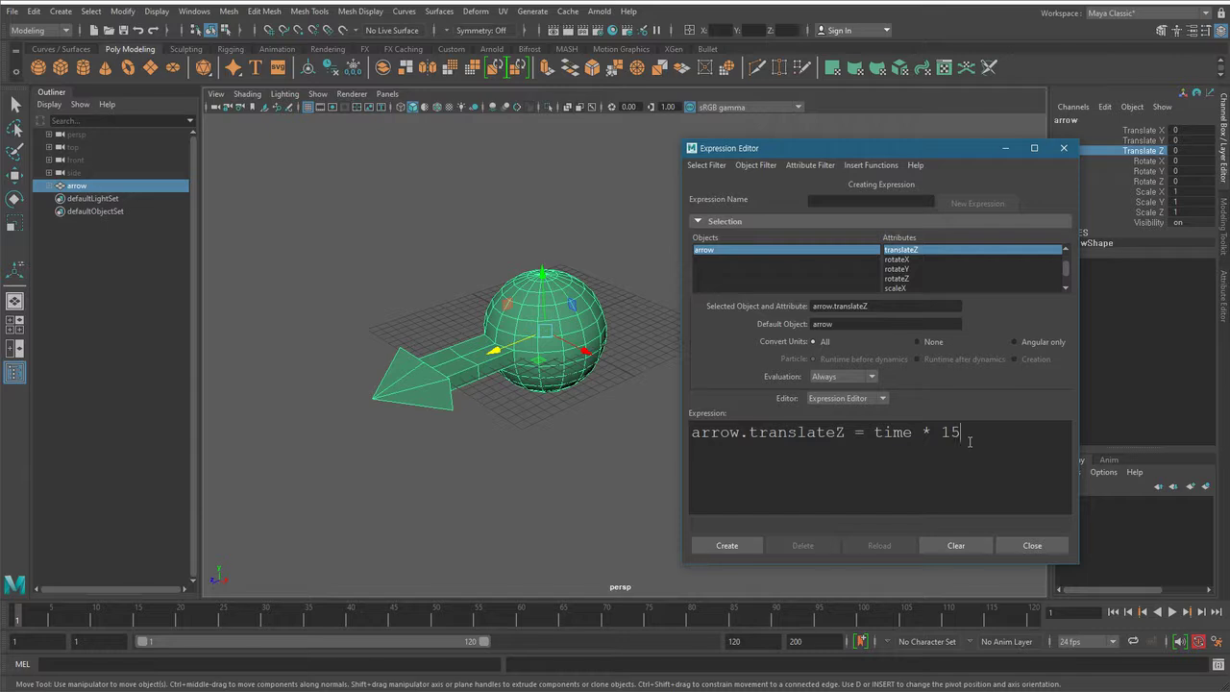
drag(980, 433, 683, 442)
click(1004, 436)
drag(984, 435, 666, 435)
click(1013, 437)
- Paste arrow.translateZ as a second expression line and remove the word "translate" so only "arrow.Z" is left
drag(884, 306, 748, 308)
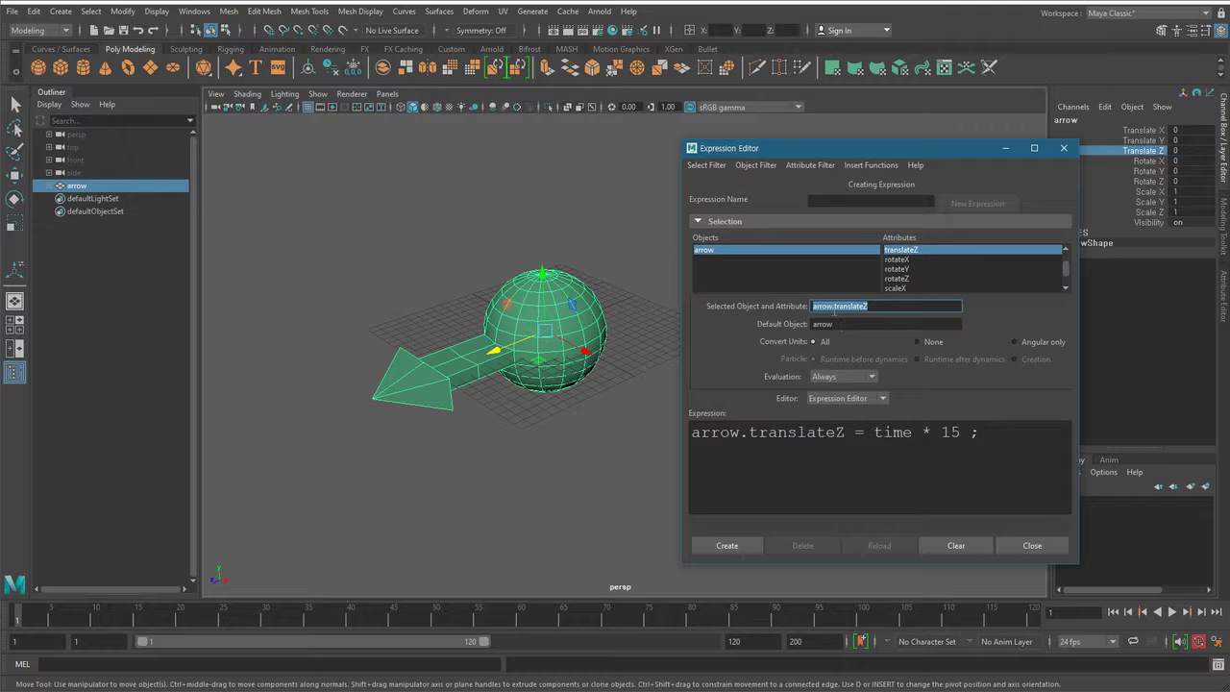
key(ctrl+c)
click(808, 471)
key(ctrl+v)
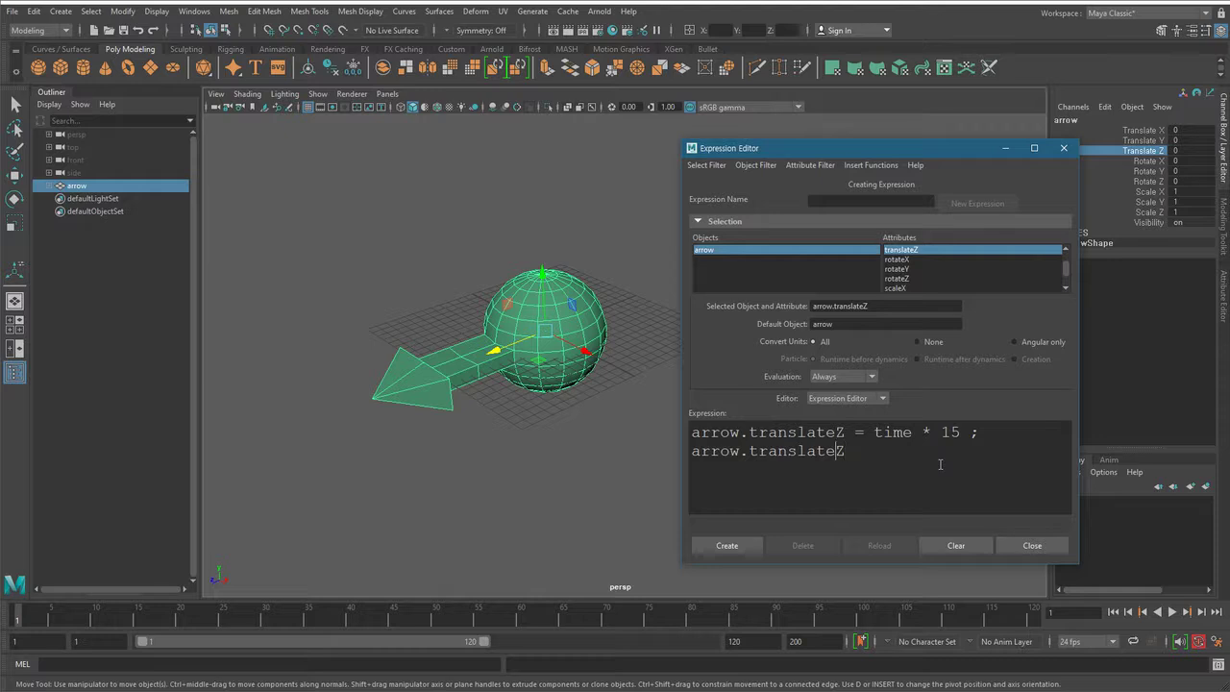
key(BackSpace)
key(BackSpace)
key(BackSpace)
key(BackSpace)
key(BackSpace)
key(BackSpace)
key(BackSpace)
key(BackSpace)
key(BackSpace)
text(rotate)
key(BackSpace)
key(BackSpace)
key(BackSpace)
key(BackSpace)
key(BackSpace)
key(BackSpace)
key(BackSpace)
text(scale)
key(BackSpace)
key(BackSpace)
key(BackSpace)
key(BackSpace)
key(BackSpace)
text(translate)
key(BackSpace)
key(BackSpace)
key(BackSpace)
key(BackSpace)
key(BackSpace)
key(BackSpace)
key(BackSpace)
key(BackSpace)
key(BackSpace)
- Complete the second line as "arrow.rotateZ = time * 120 ;" and create the expression
text(rotate)
text(X)
key(BackSpace)
text(Y)
key(BackSpace)
text(= time * 120 ;)
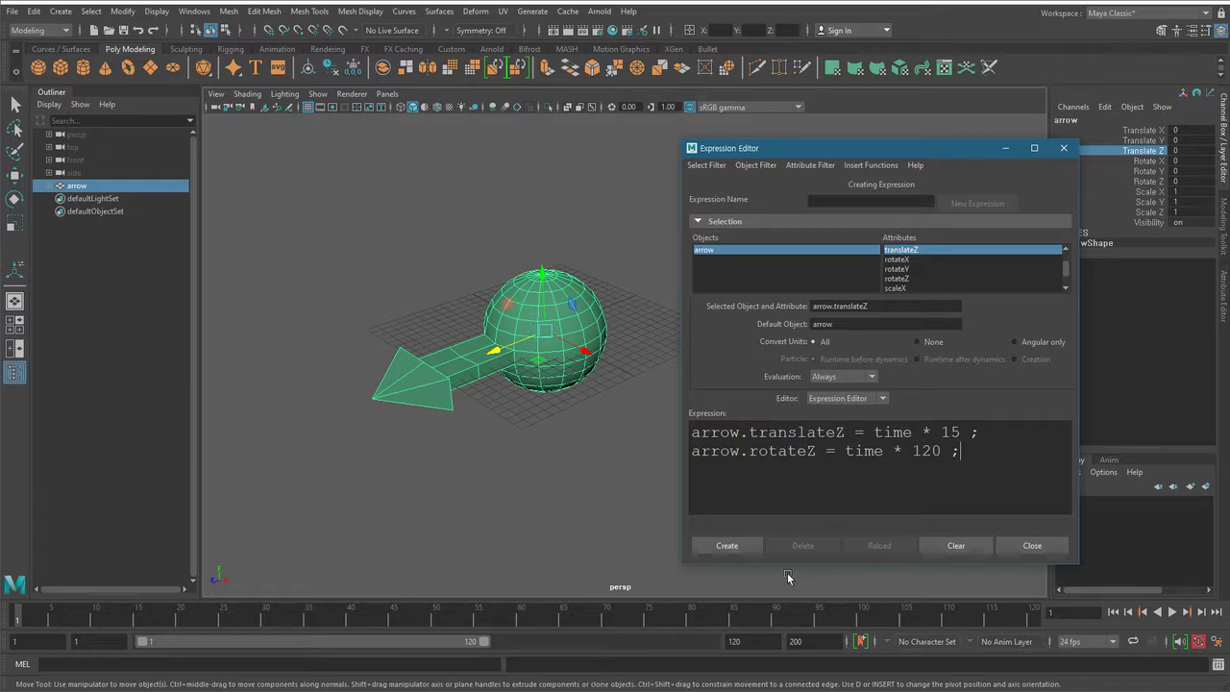
click(749, 549)
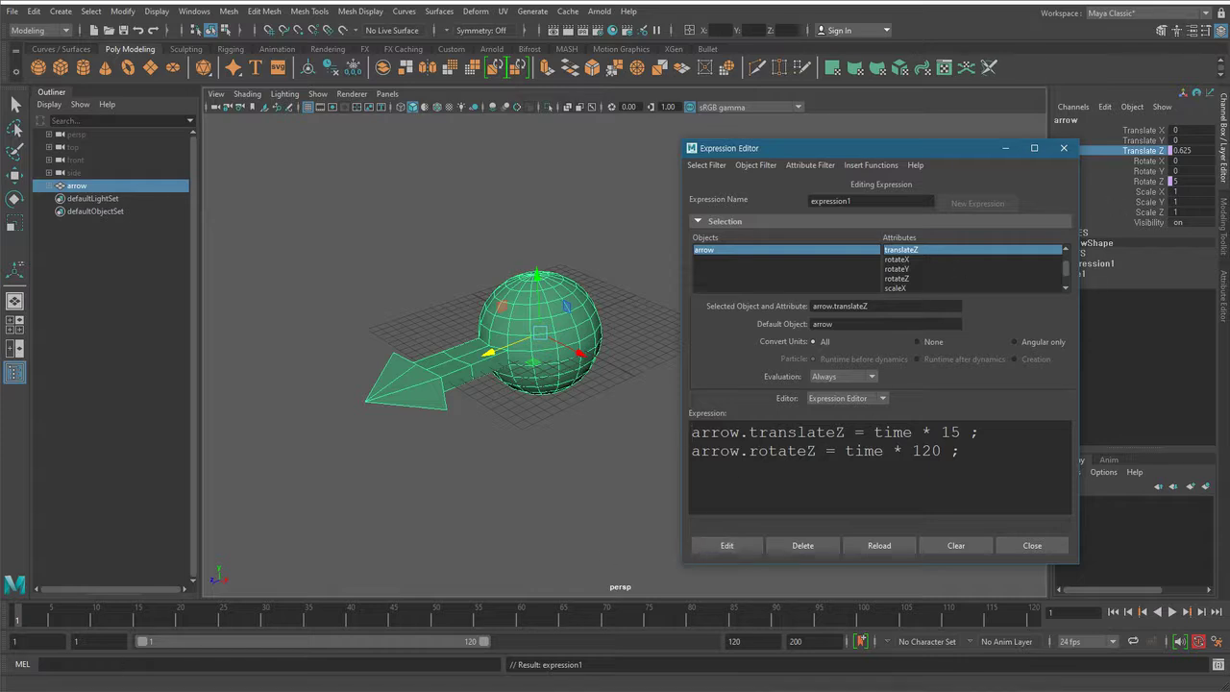
- Restore the Node Editor and graph the arrow's input and output connections
click(123, 688)
scroll(538, 504, down, 3)
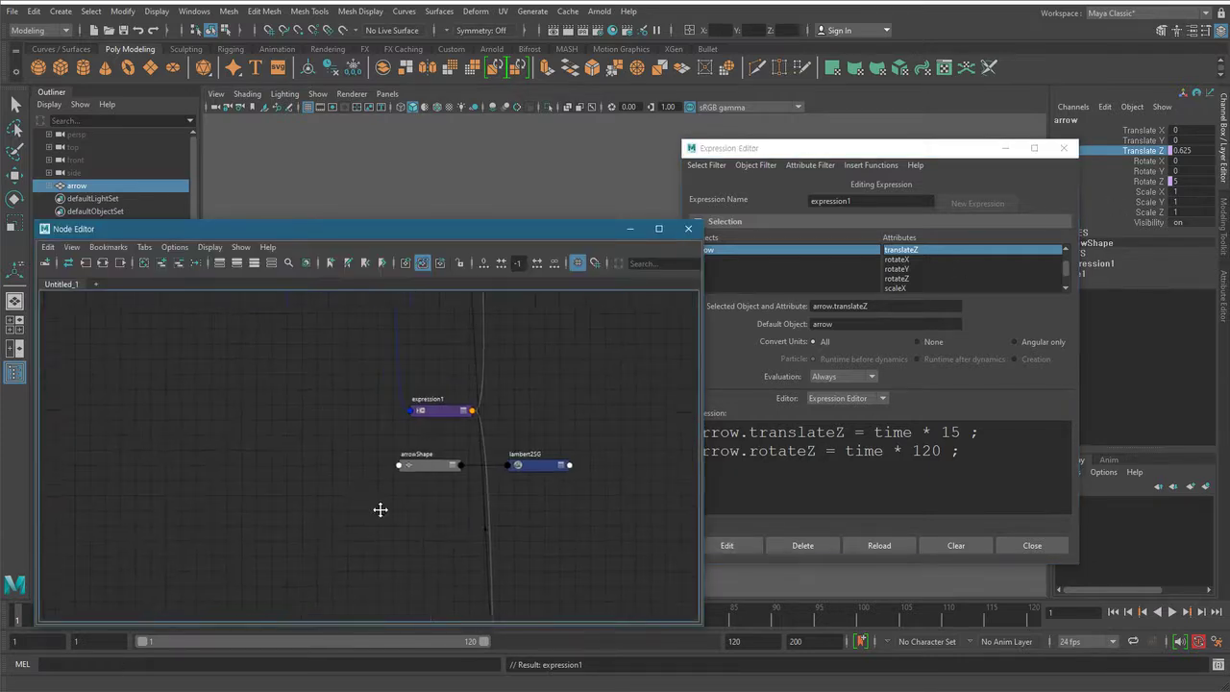
scroll(563, 381, down, 3)
alt+middle_drag(461, 404, 394, 512)
click(453, 417)
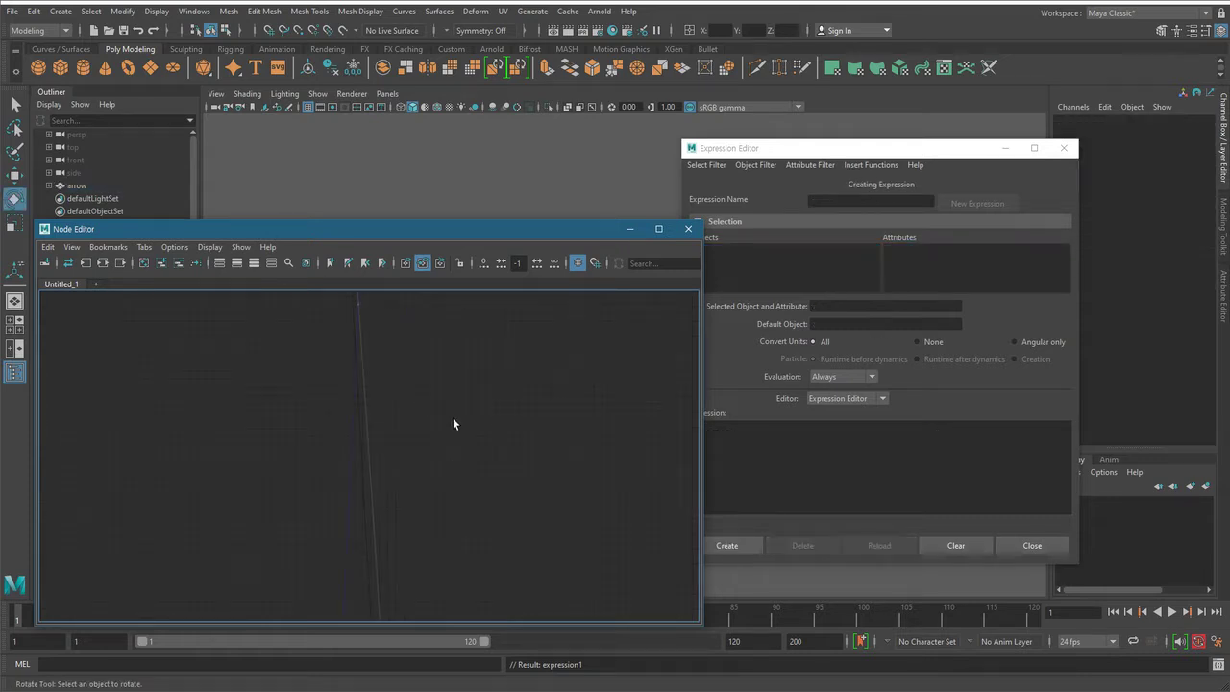
click(78, 185)
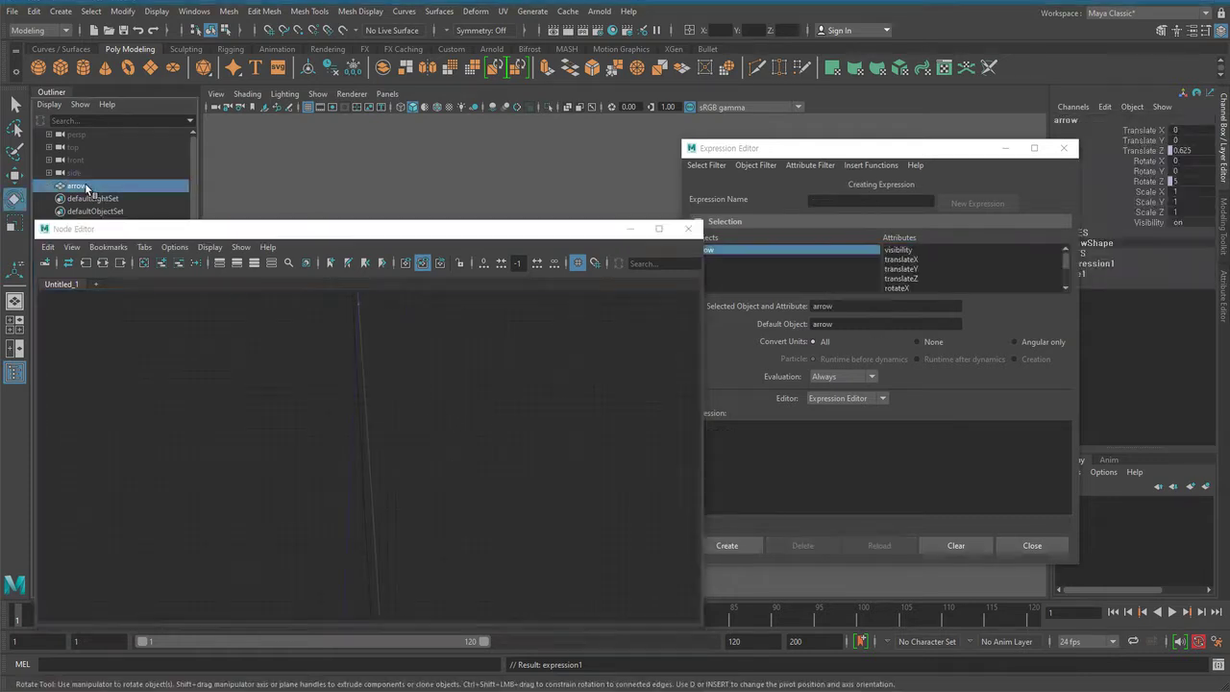
click(103, 263)
scroll(235, 519, up, 2)
scroll(231, 519, down, 1)
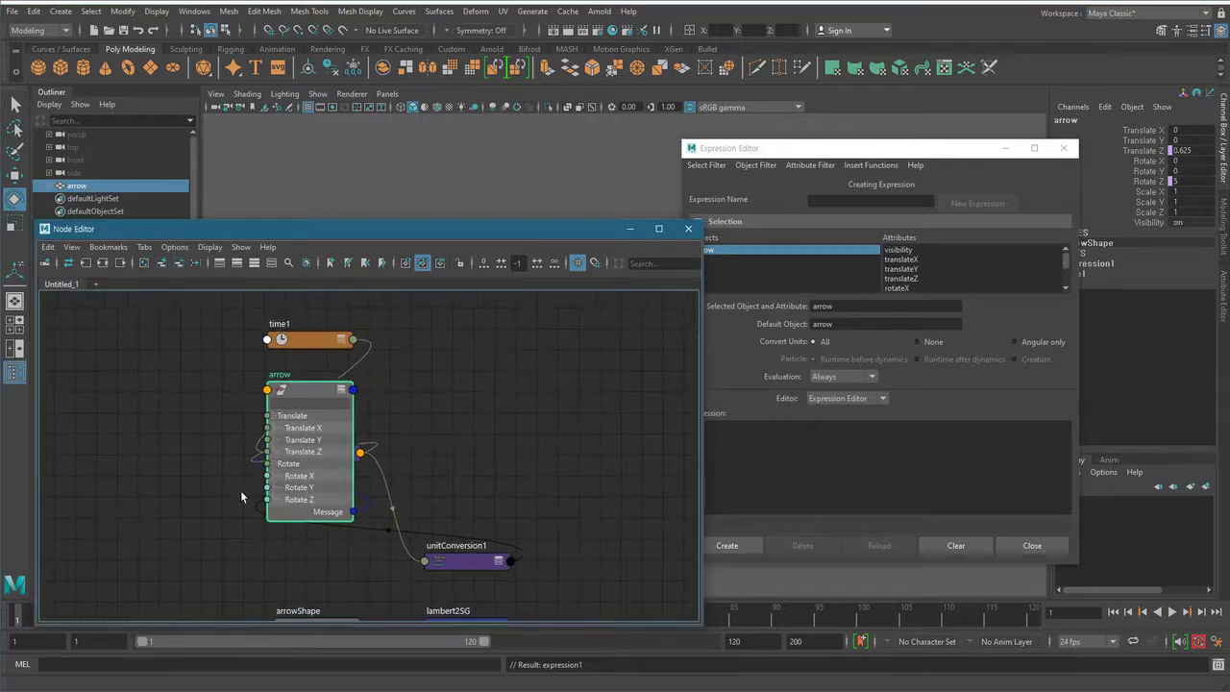
- Separate the arrow and expression1 nodes and show expression1's attributes in the Attribute Editor
drag(310, 392, 502, 378)
scroll(270, 472, up, 2)
drag(336, 451, 306, 425)
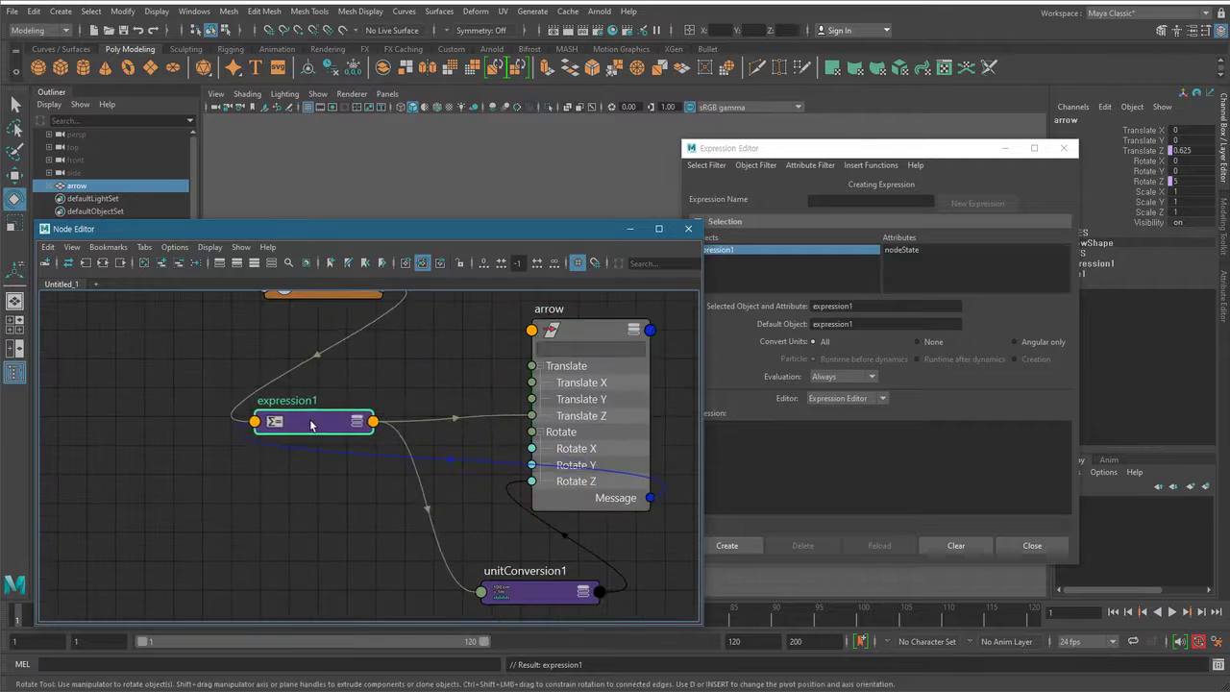
double_click(311, 422)
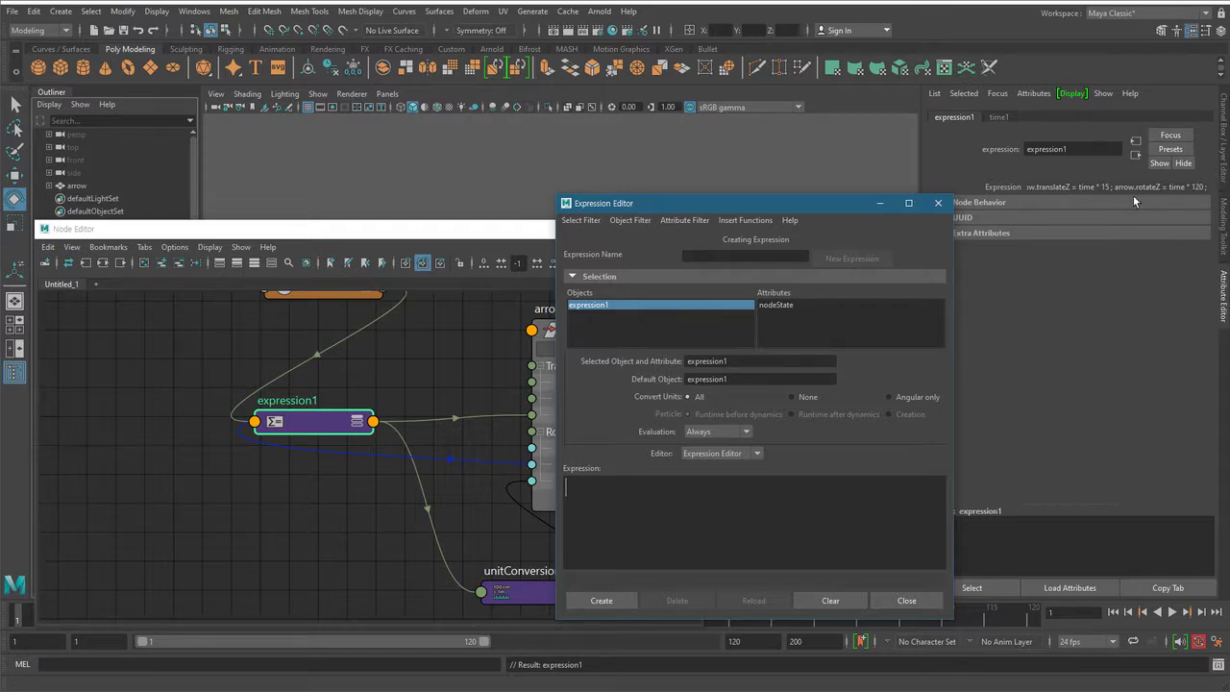
- Show expression1's connected attributes and arrange it and unitConversion1 so their links to the arrow's Translate Z and Rotate Z are readable
drag(471, 231, 496, 209)
drag(354, 399, 291, 374)
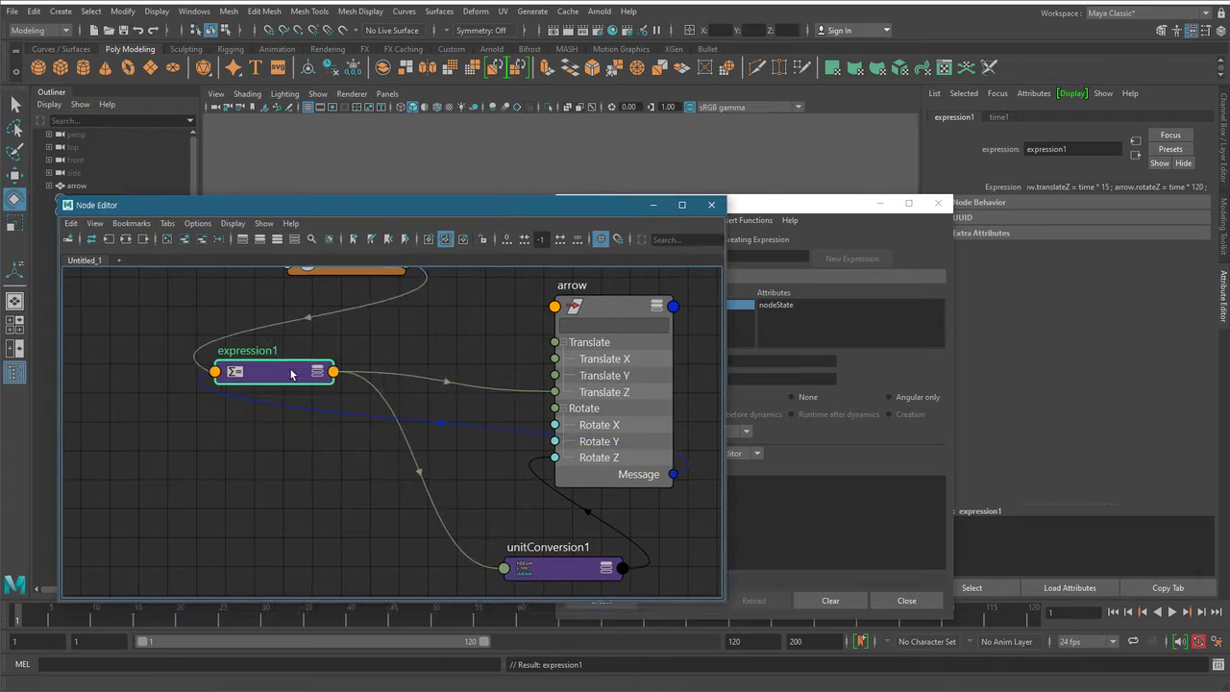
key(2)
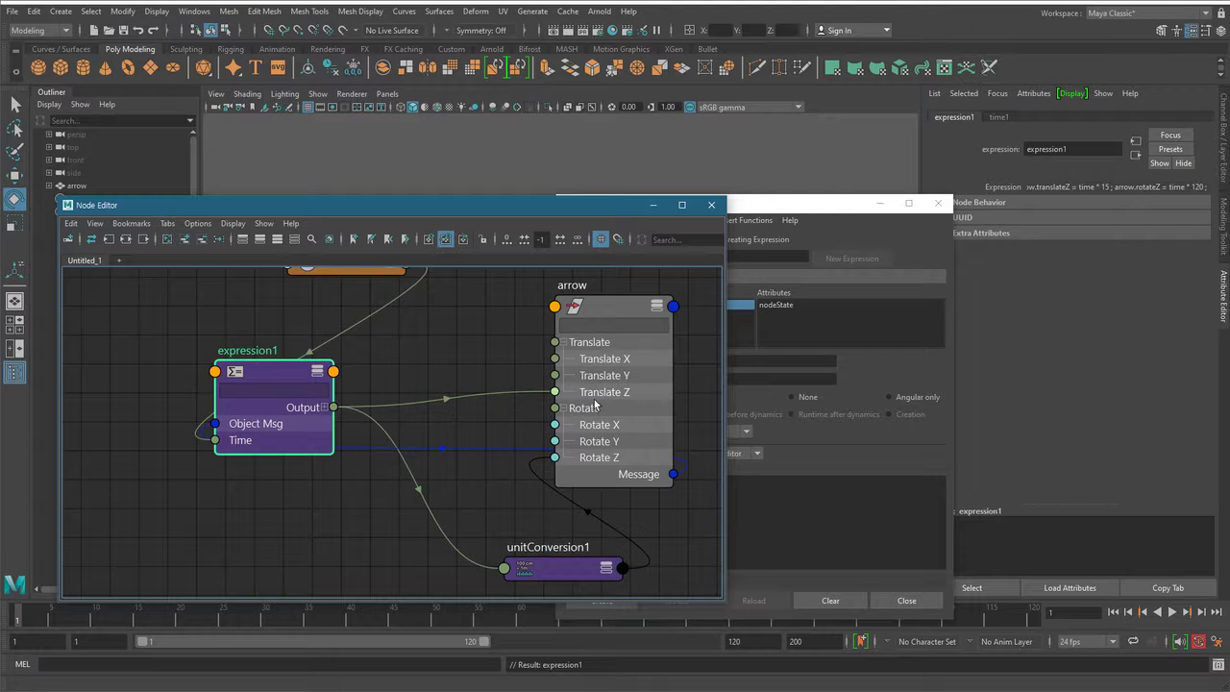
drag(292, 370, 254, 355)
drag(560, 569, 381, 543)
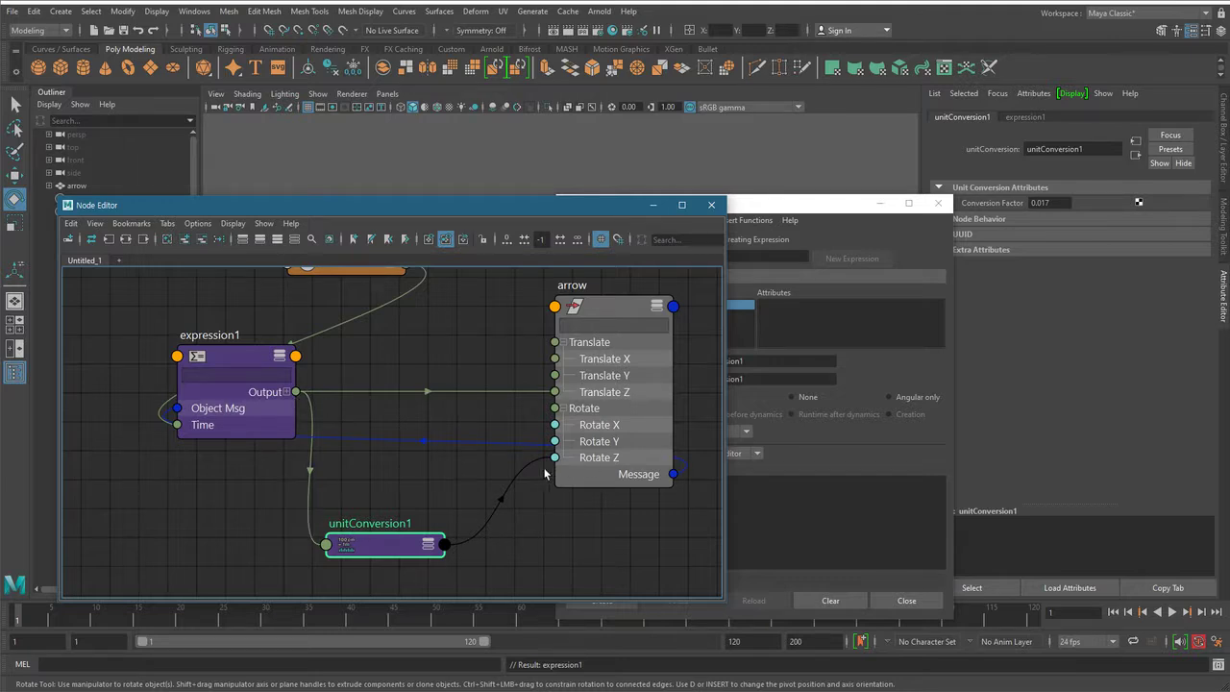
drag(422, 550, 426, 512)
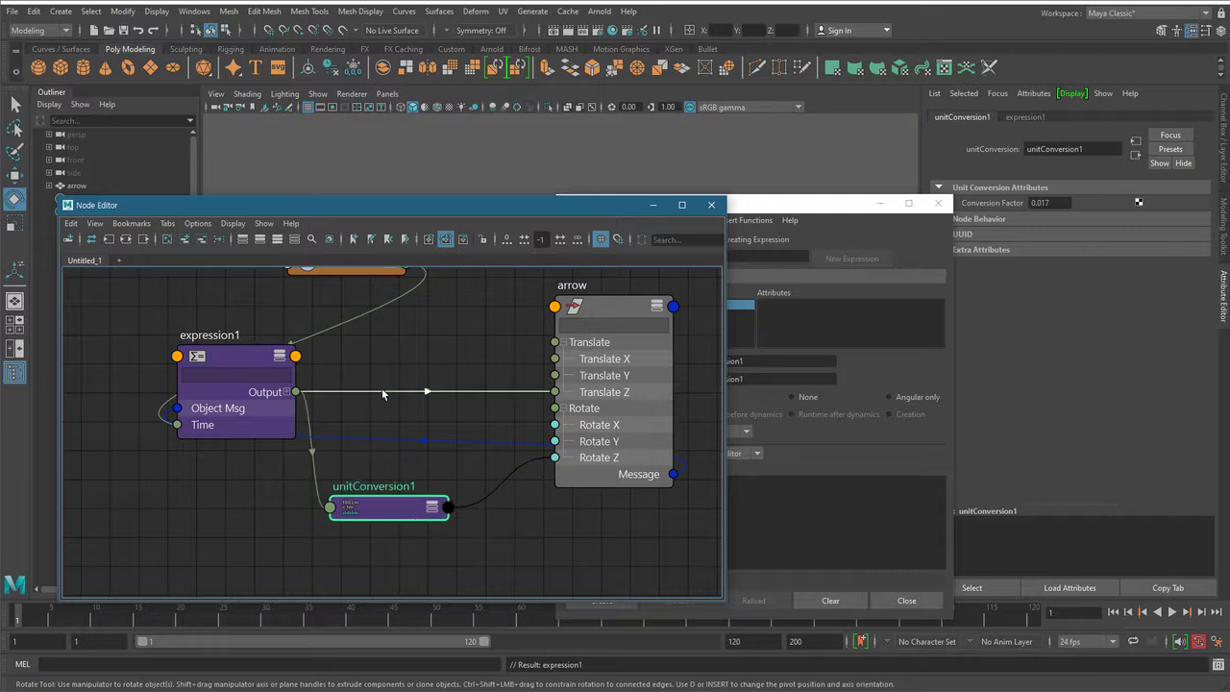
drag(227, 355, 212, 388)
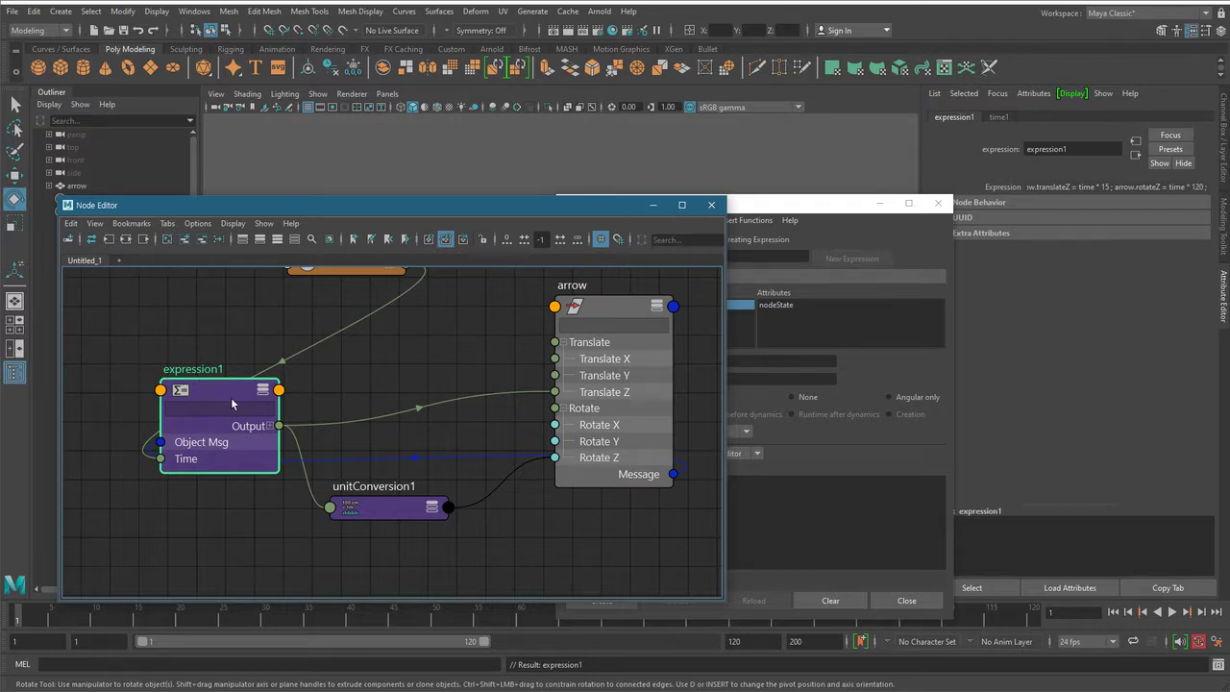
drag(230, 401, 203, 389)
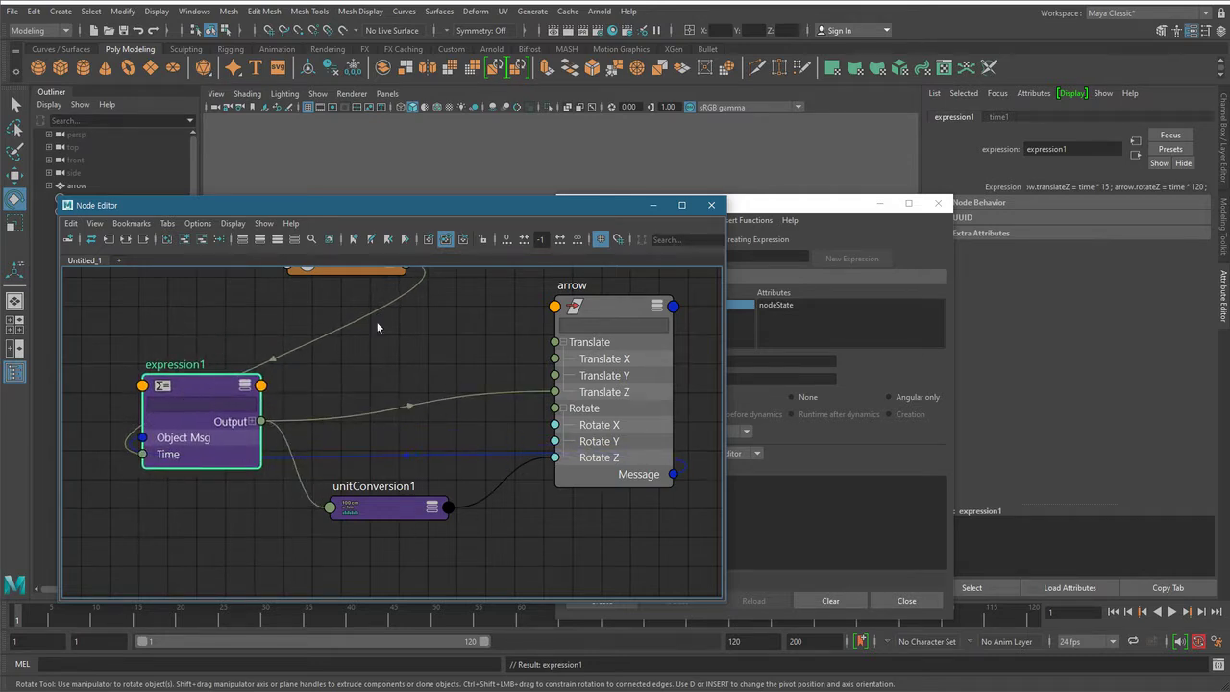
- Minimise the Node Editor, close the Expression Editor and bring back the Channel Box
click(654, 206)
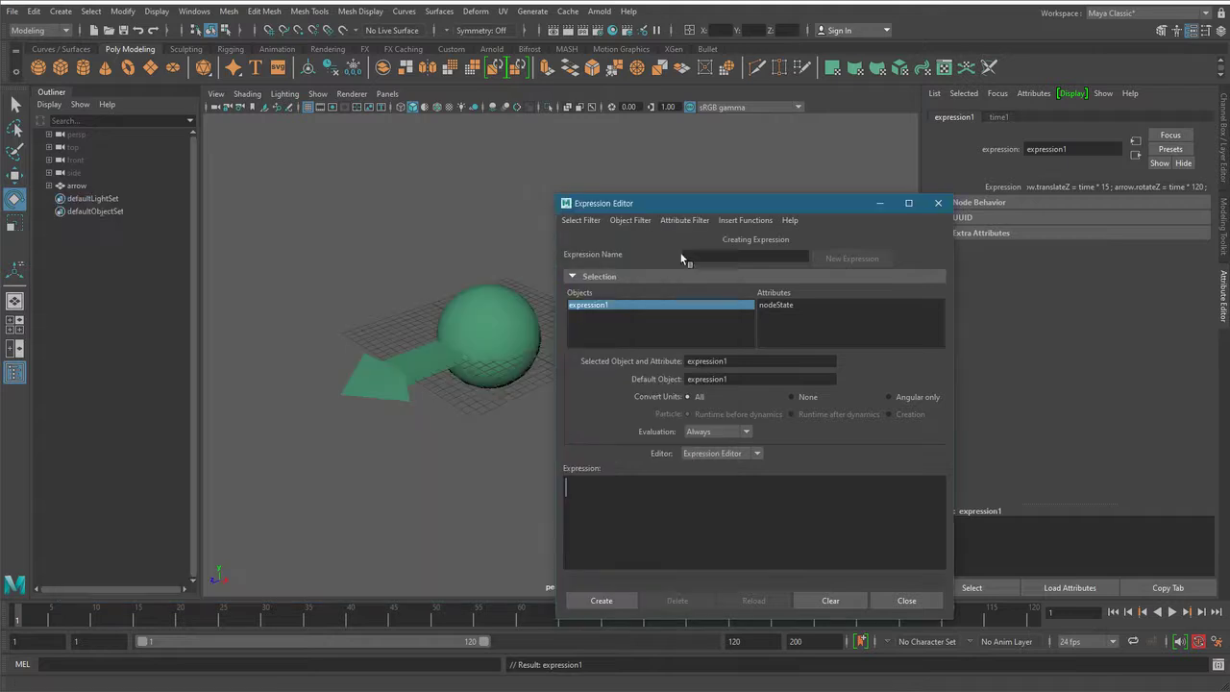
click(937, 204)
key(ctrl+a)
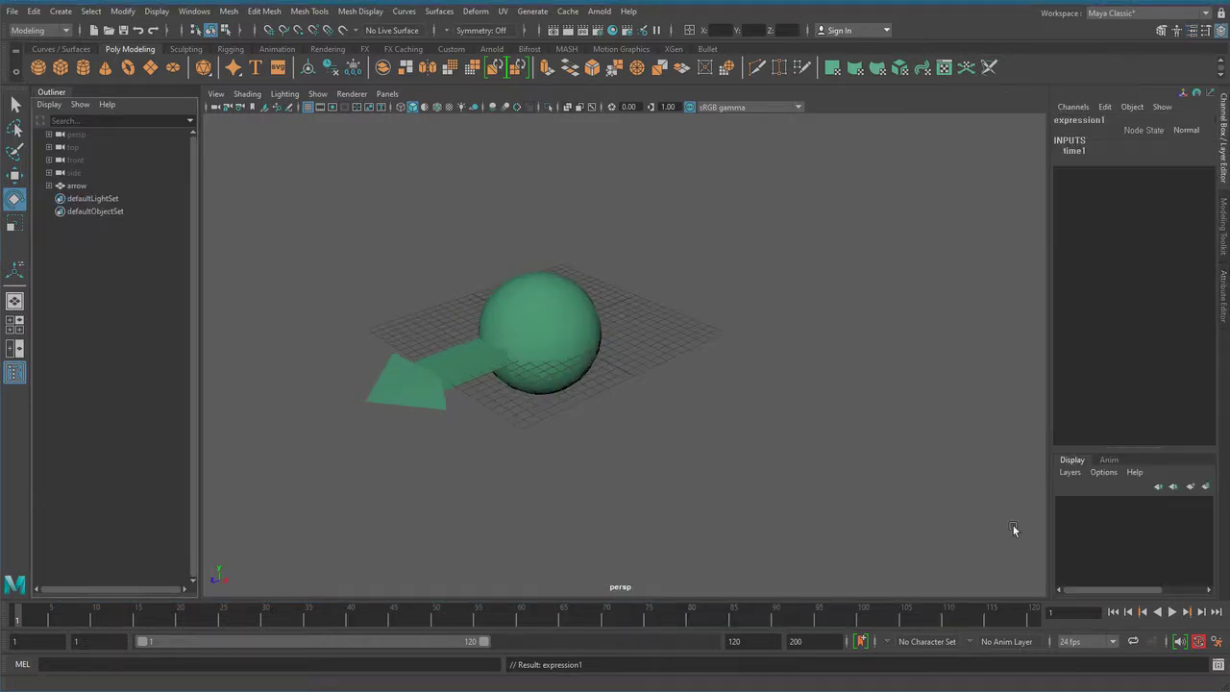
- Play the animation, select the arrow during playback, and rewind to frame 1
click(1171, 614)
alt+right_drag(735, 447, 639, 425)
alt+middle_drag(640, 425, 797, 336)
drag(798, 336, 622, 220)
scroll(652, 423, up, 1)
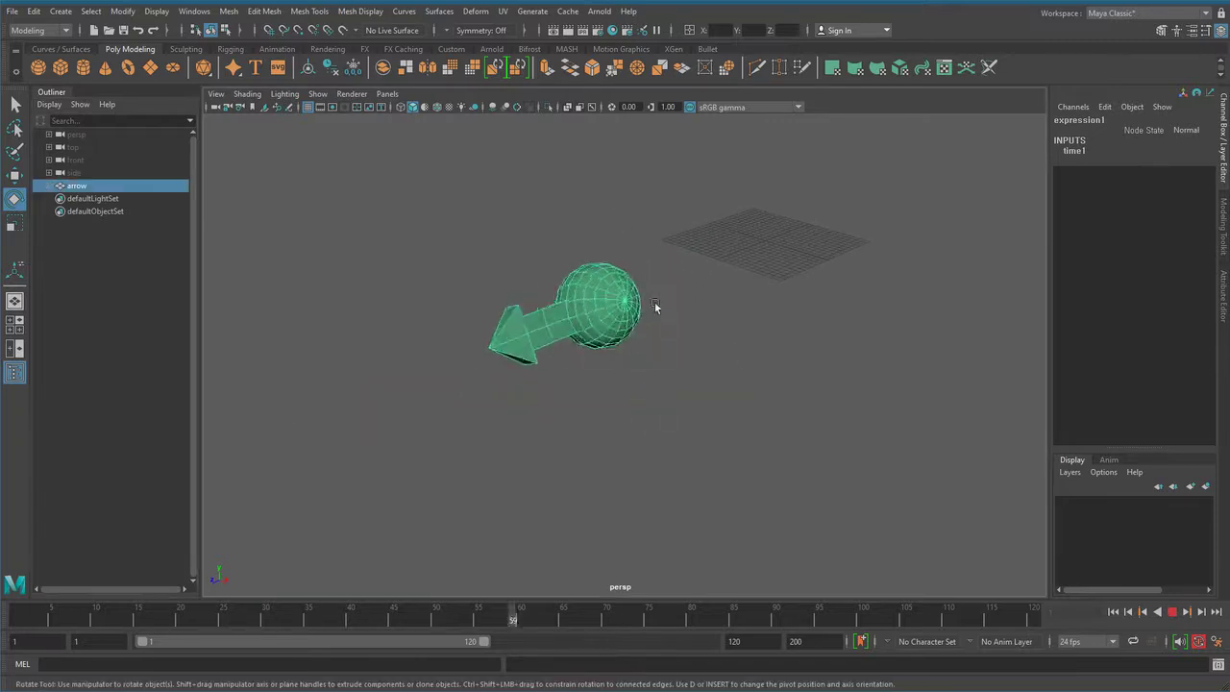
click(1172, 611)
click(1114, 614)
alt+drag(851, 353, 886, 368)
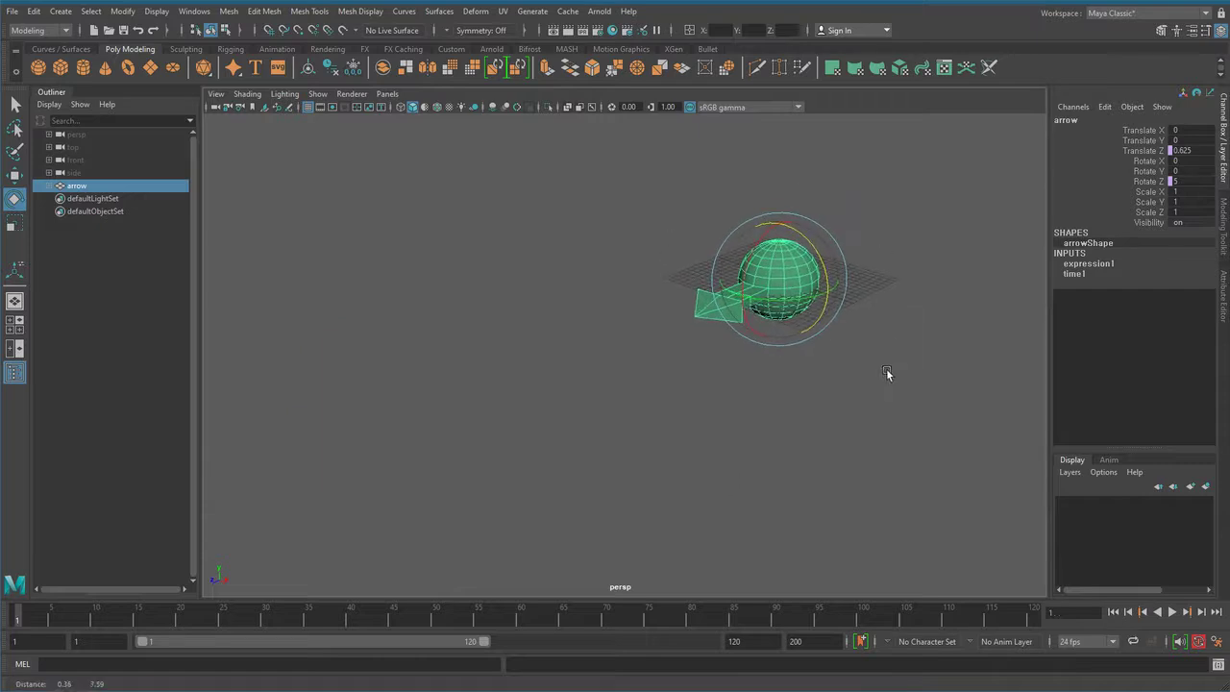
- Replay the animation to check the arrow's combined movement and rotation, and return to the start
click(1172, 612)
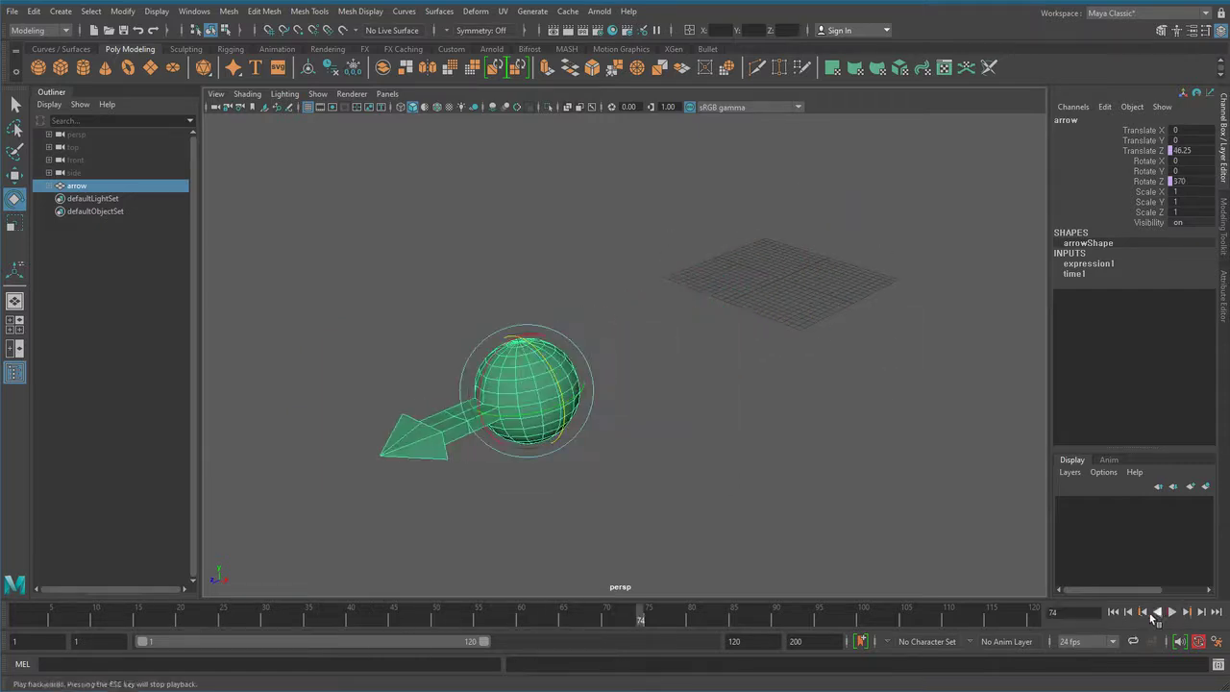
click(1172, 612)
click(1113, 614)
alt+drag(811, 366, 951, 322)
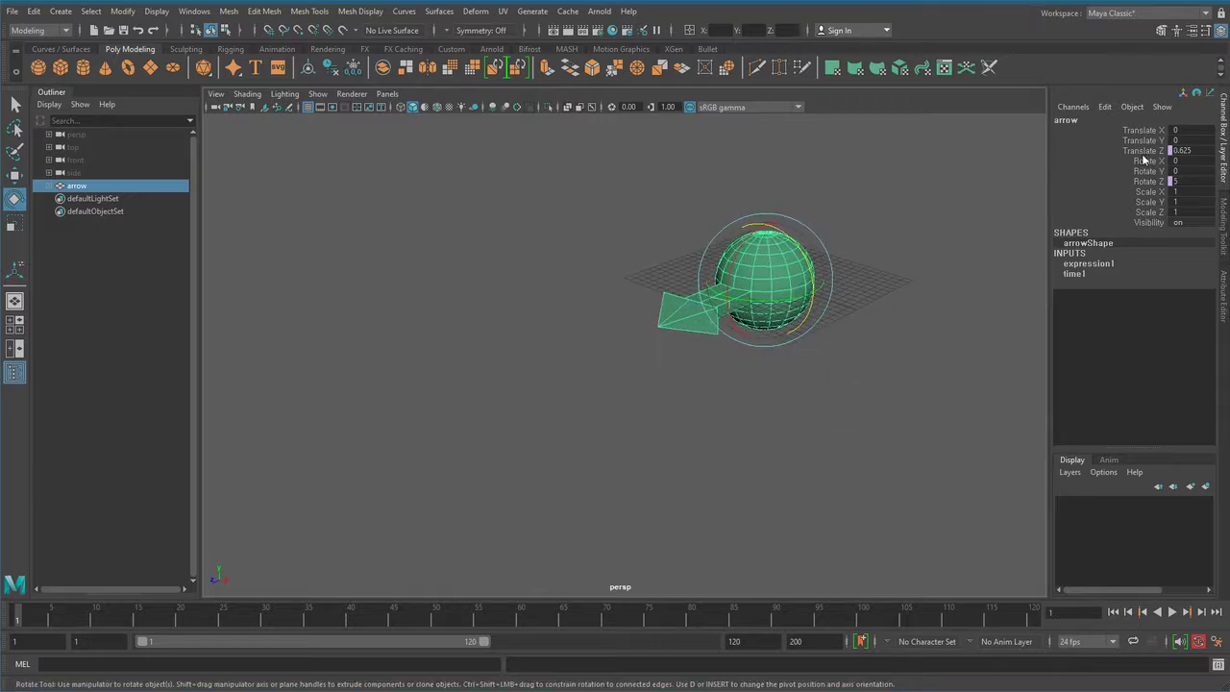
- Reopen the arrow's Translate Z expression and enlarge the editor's expression area and text
click(1141, 151)
key(w)
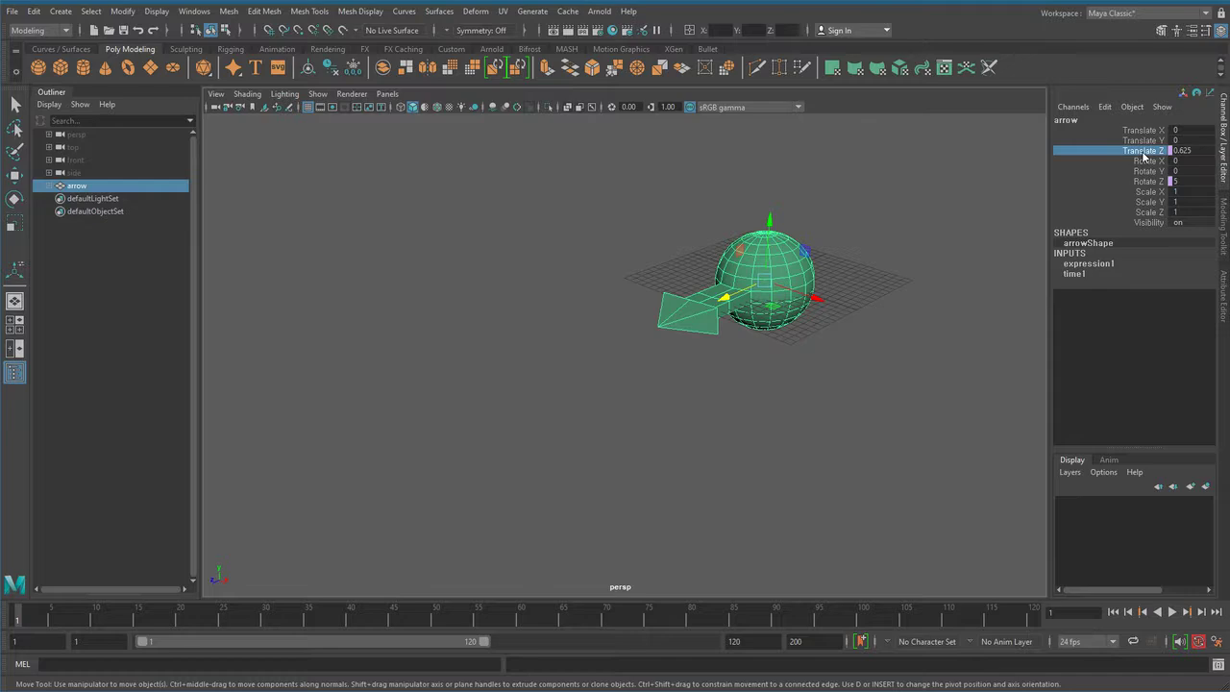
right_click(1143, 156)
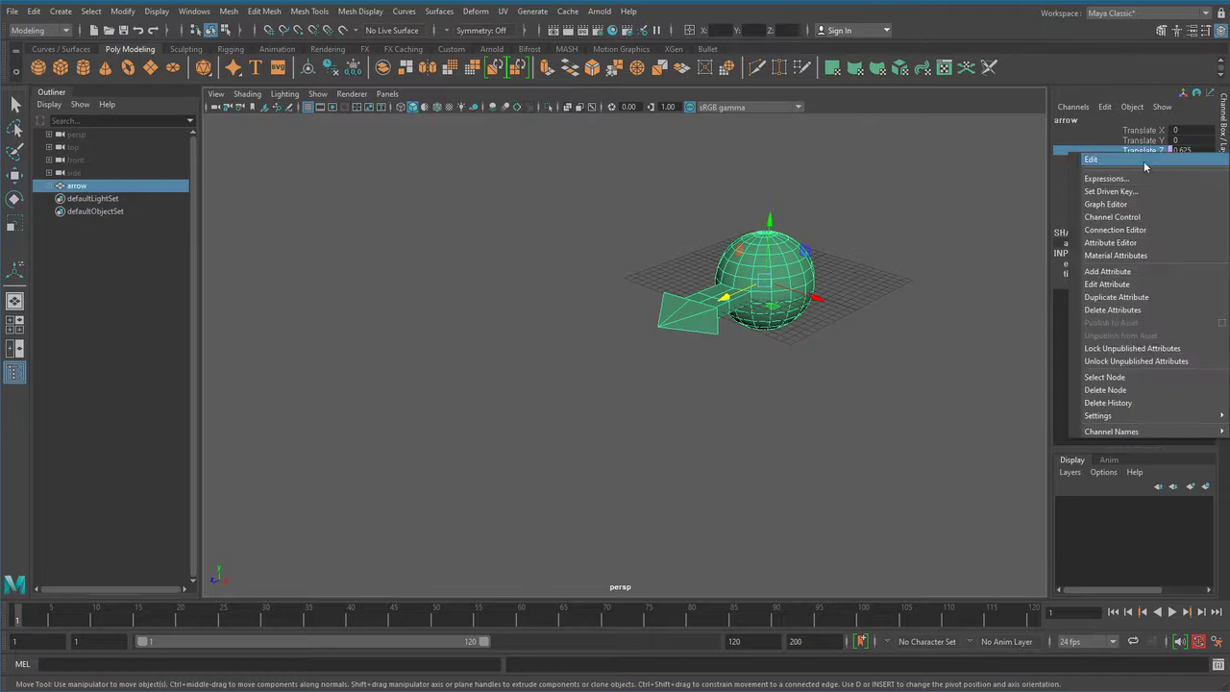
click(1139, 178)
drag(661, 259, 1049, 134)
alt+middle_drag(692, 352, 563, 375)
scroll(563, 374, up, 2)
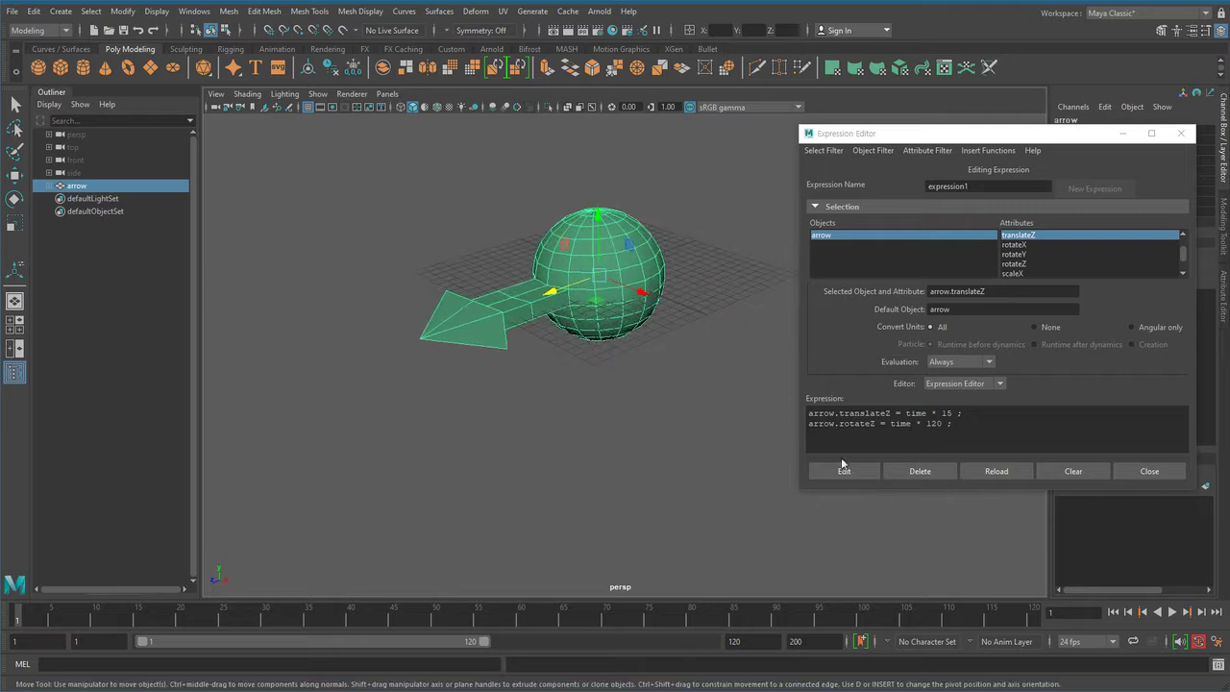
drag(871, 488, 938, 603)
click(938, 535)
ctrl+scroll(946, 499, up, 5)
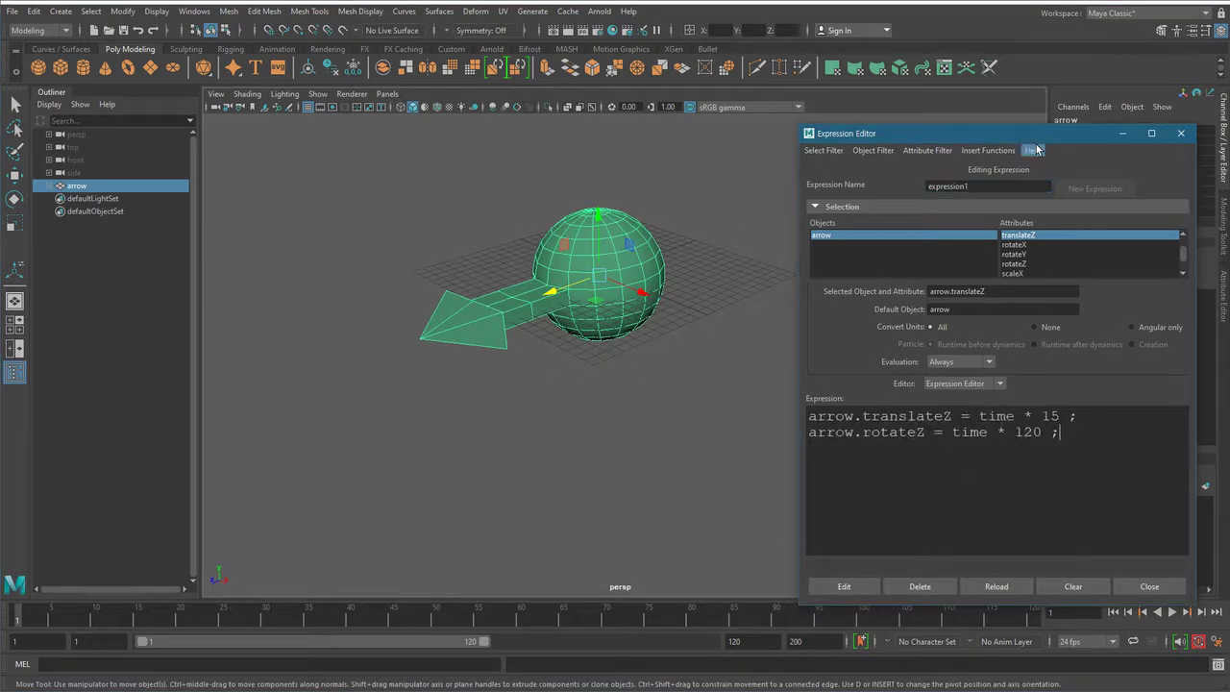
- Reposition the Expression Editor clear of the arrow and list its contents by expression name
drag(1034, 138, 808, 141)
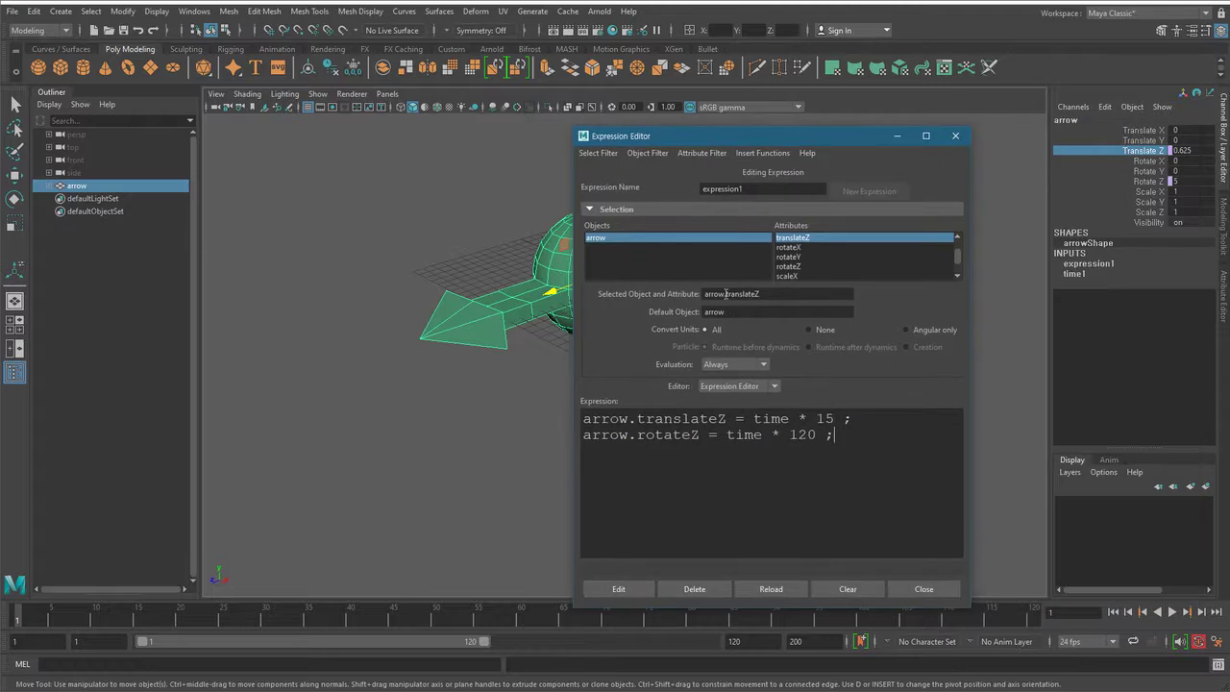
drag(751, 136, 843, 135)
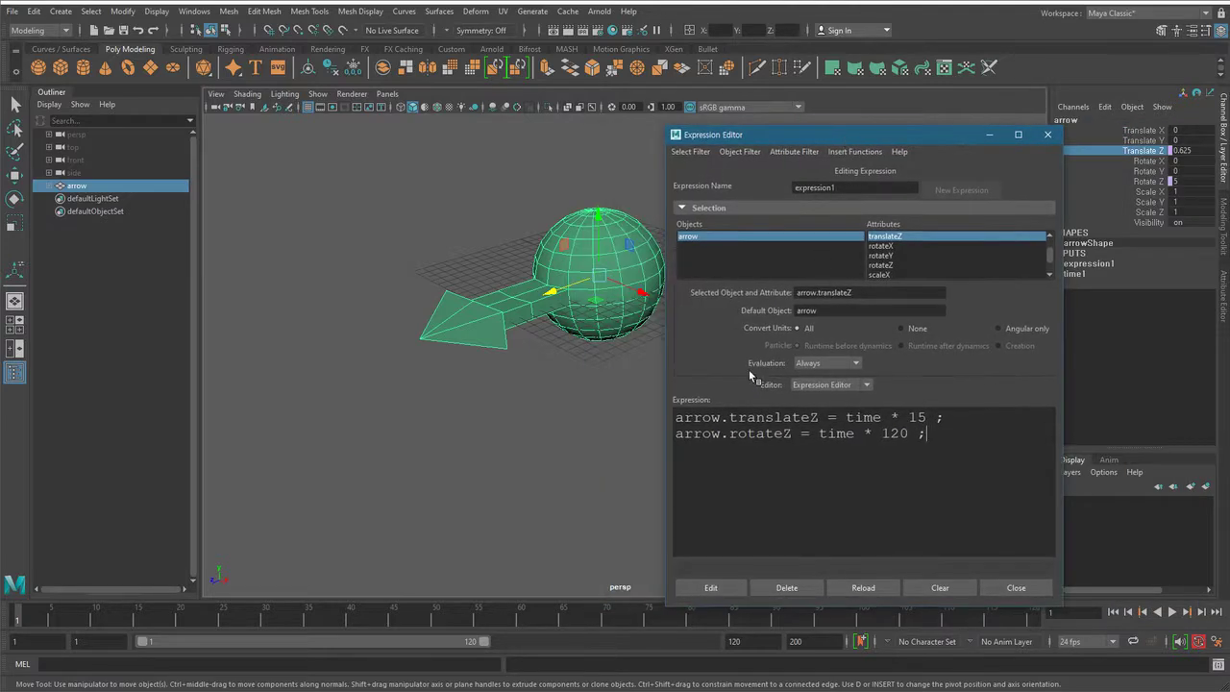
click(691, 152)
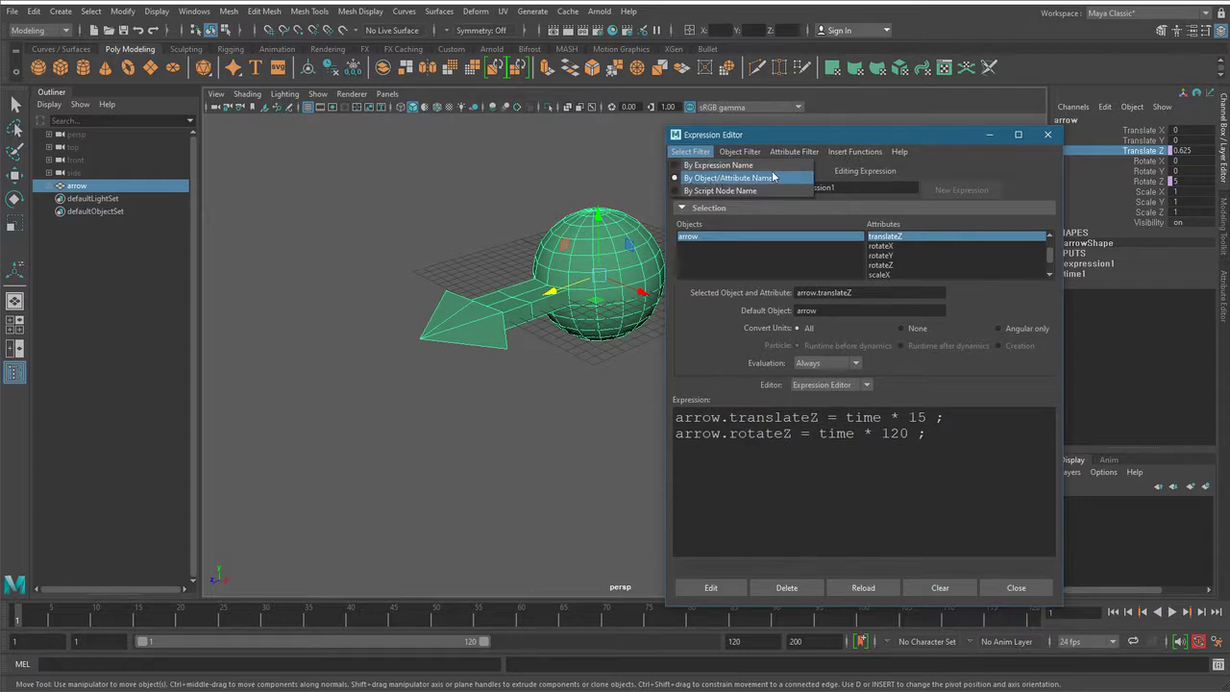
click(777, 141)
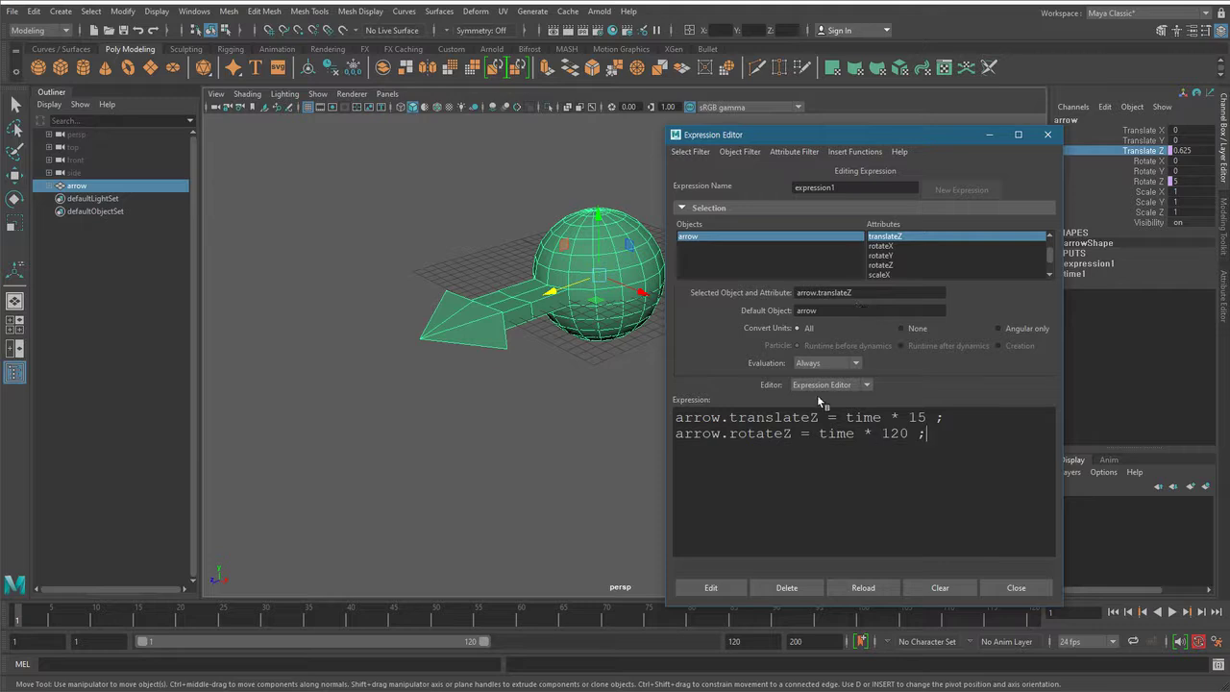
click(694, 152)
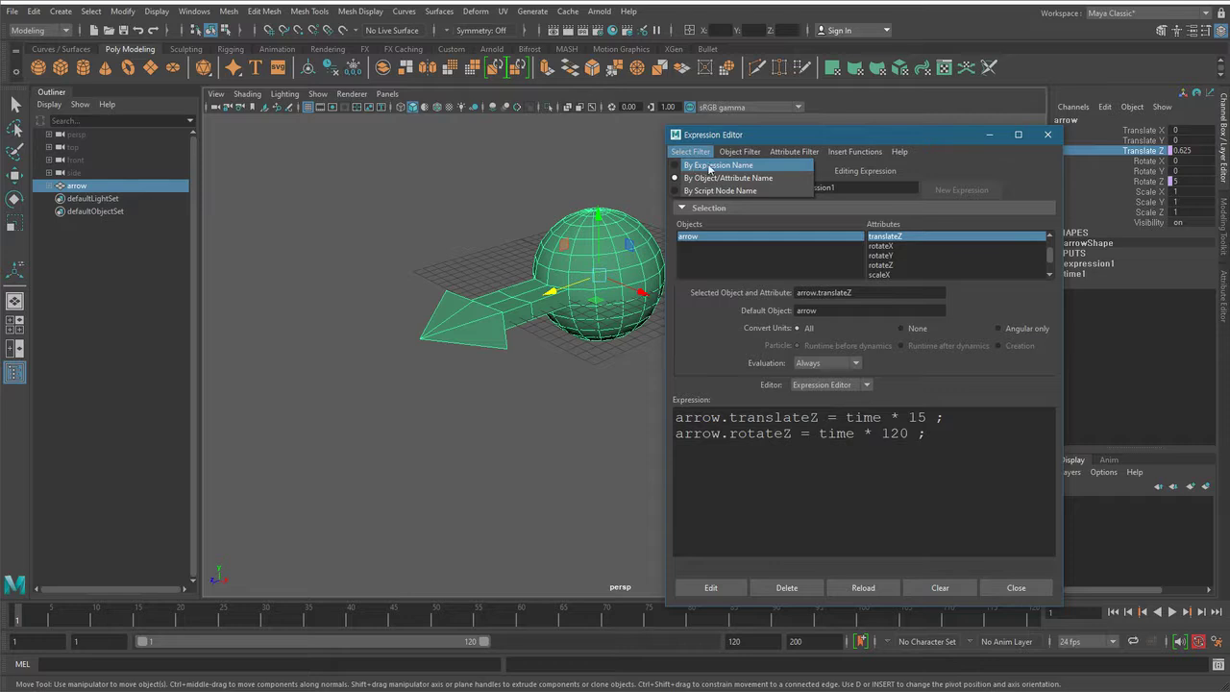
click(708, 166)
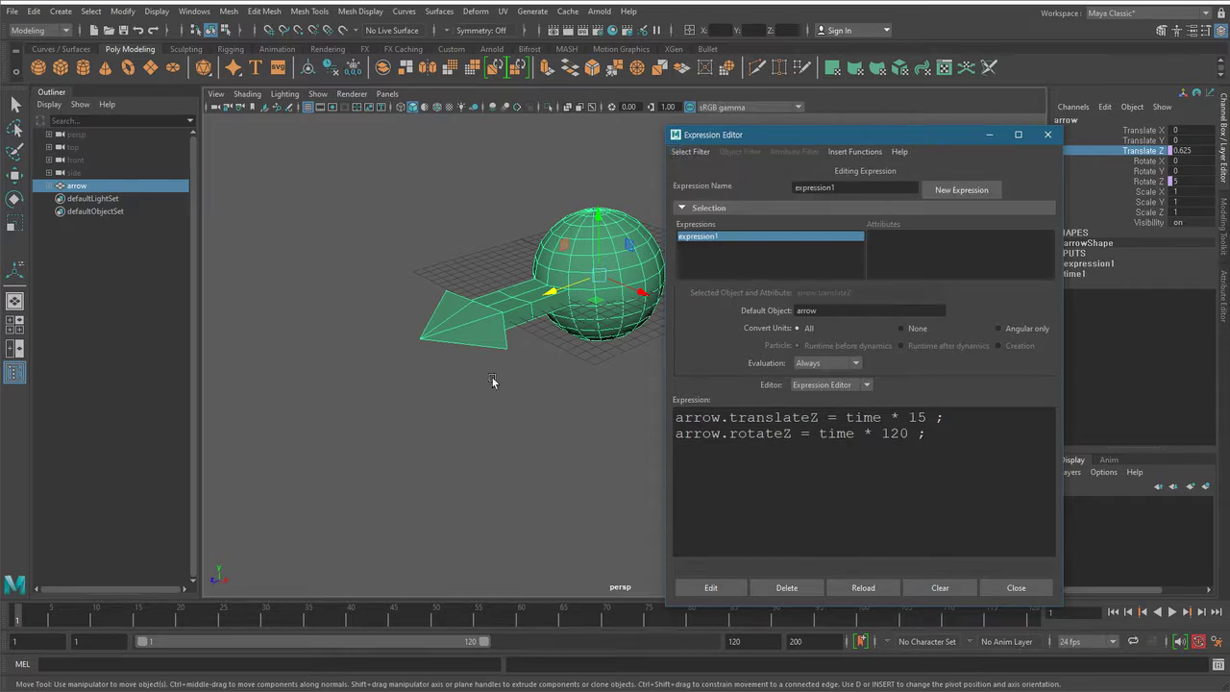
- Bring up the Node Editor, select the expression1 node, and compare it with the expression1 entry and its text in the Expression Editor
key(alt+Tab)
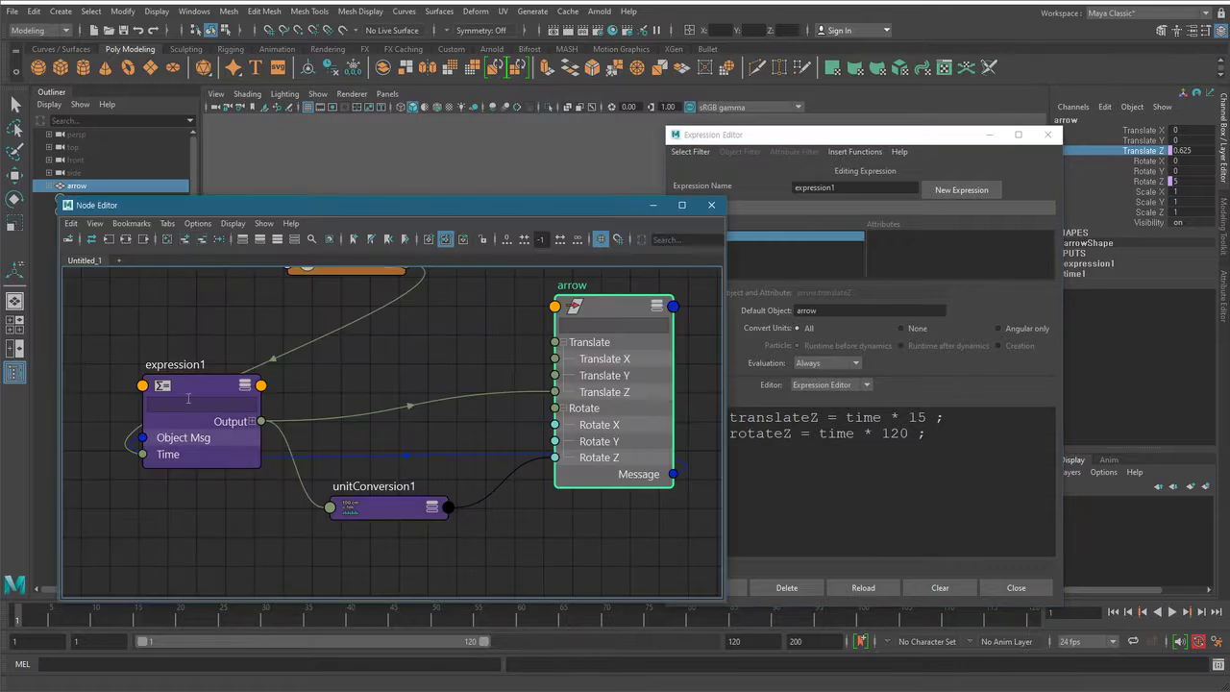
click(176, 389)
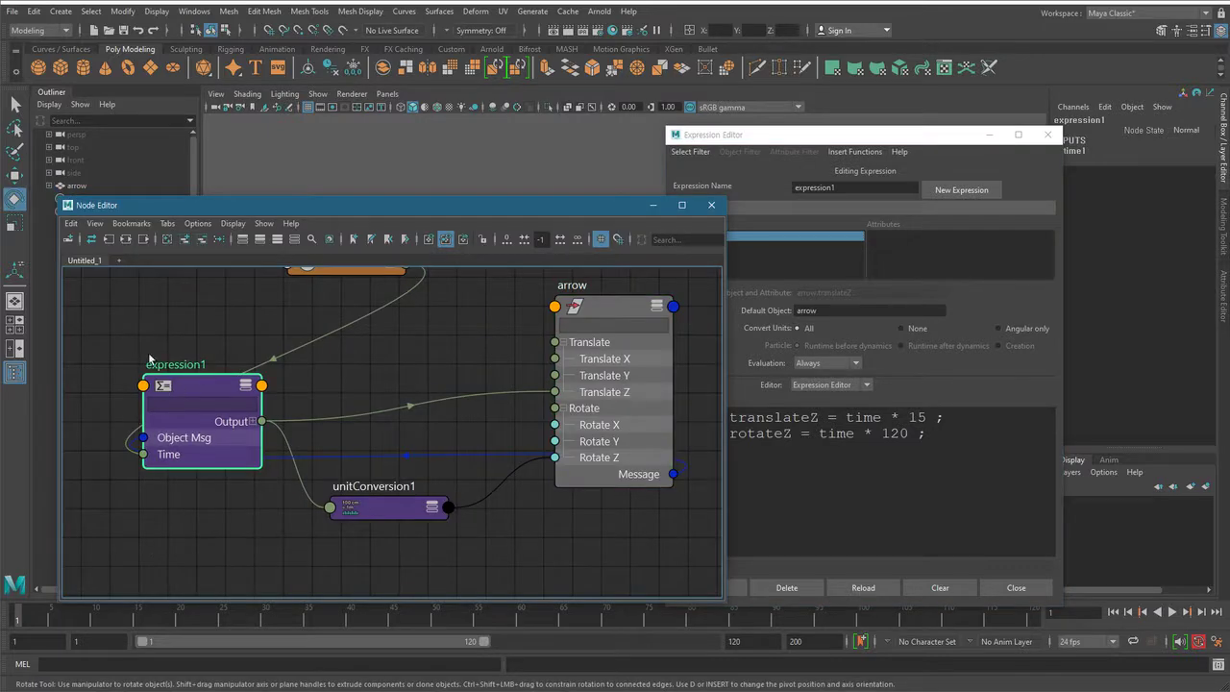
click(736, 238)
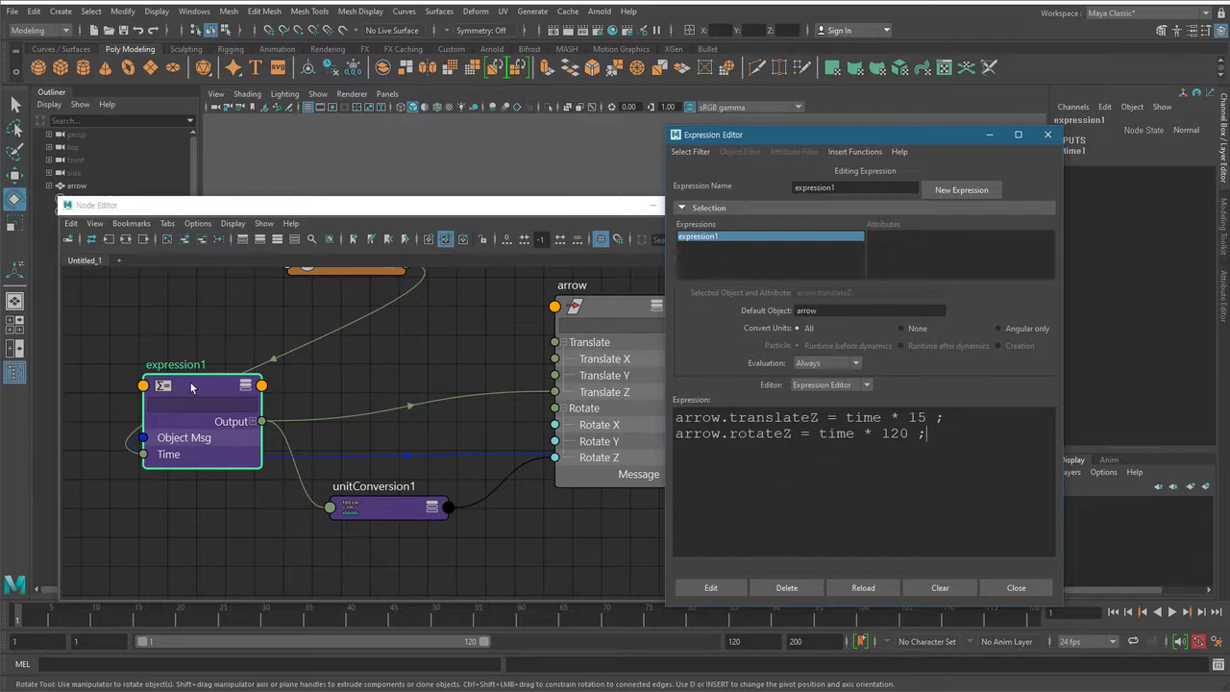
click(706, 237)
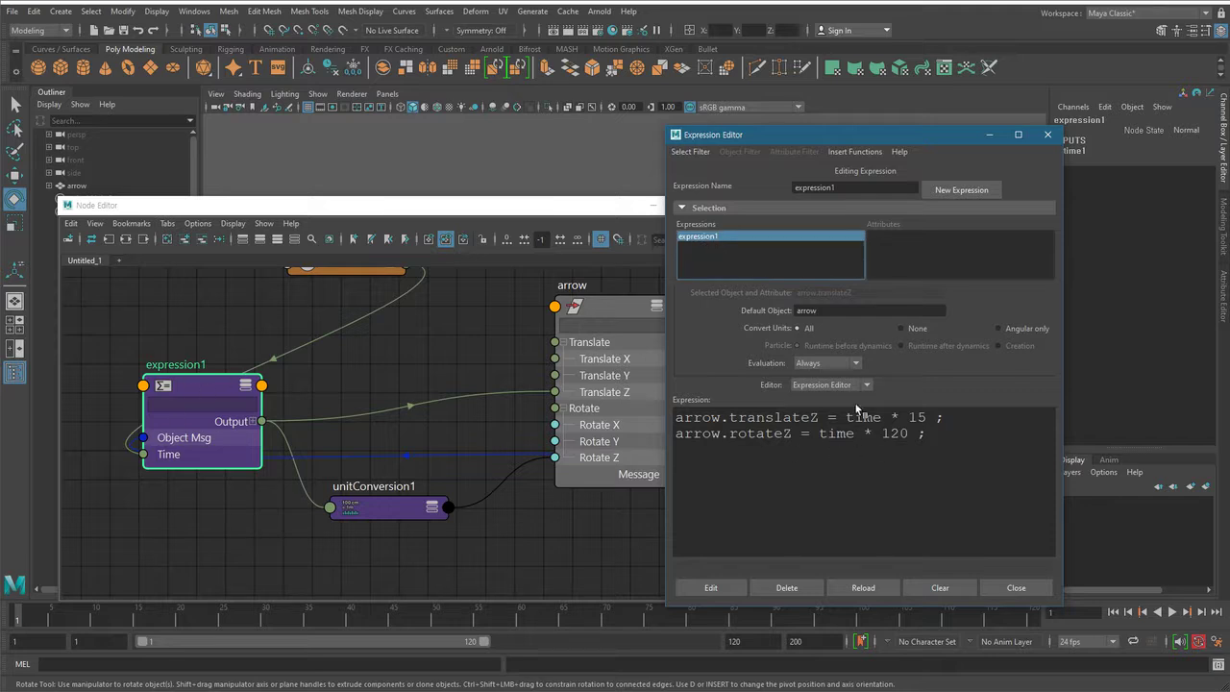
drag(946, 444, 634, 392)
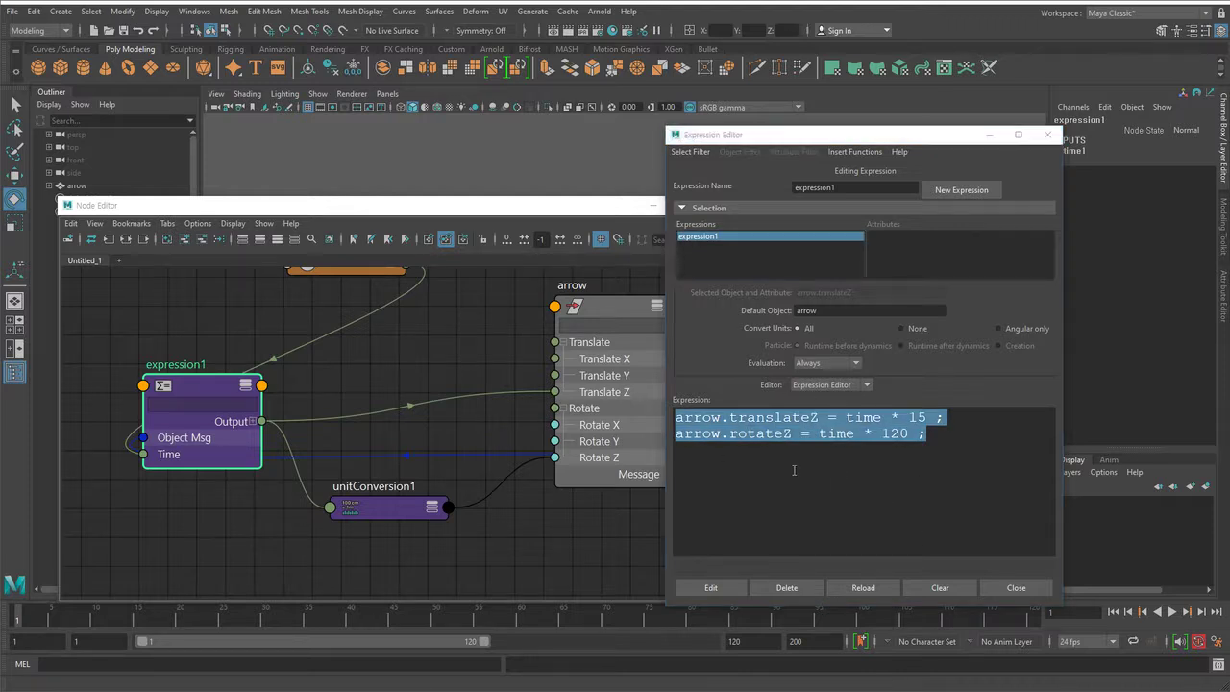
click(790, 141)
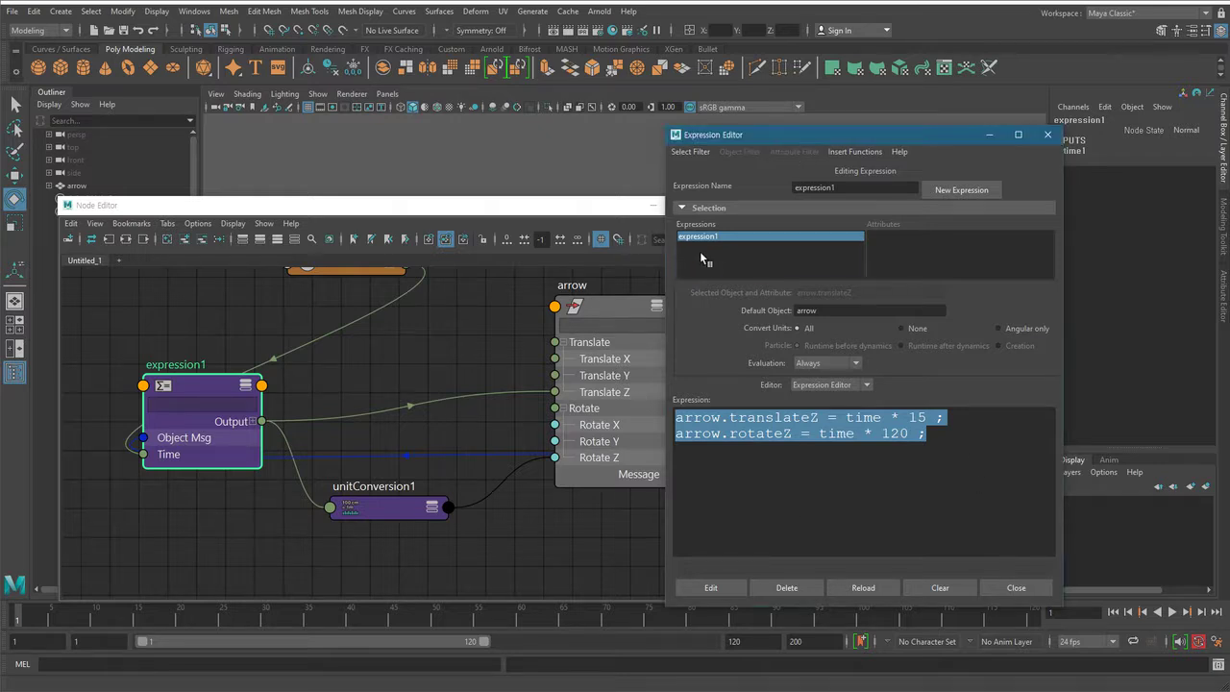
click(691, 151)
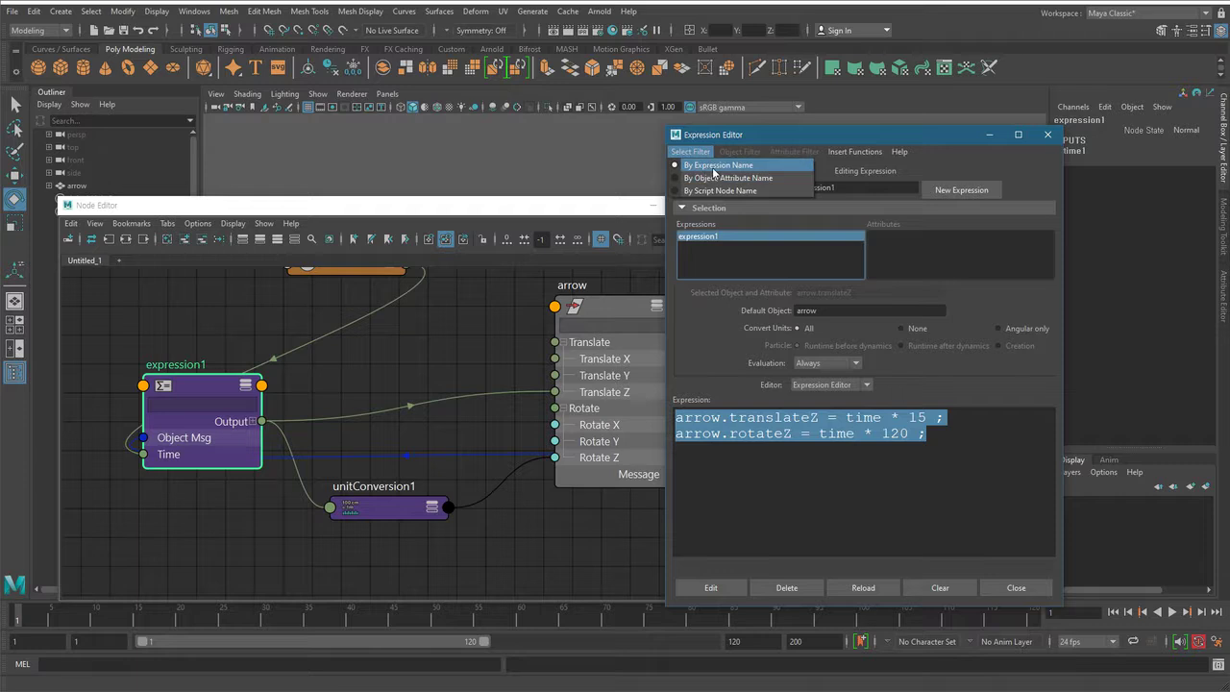
click(712, 166)
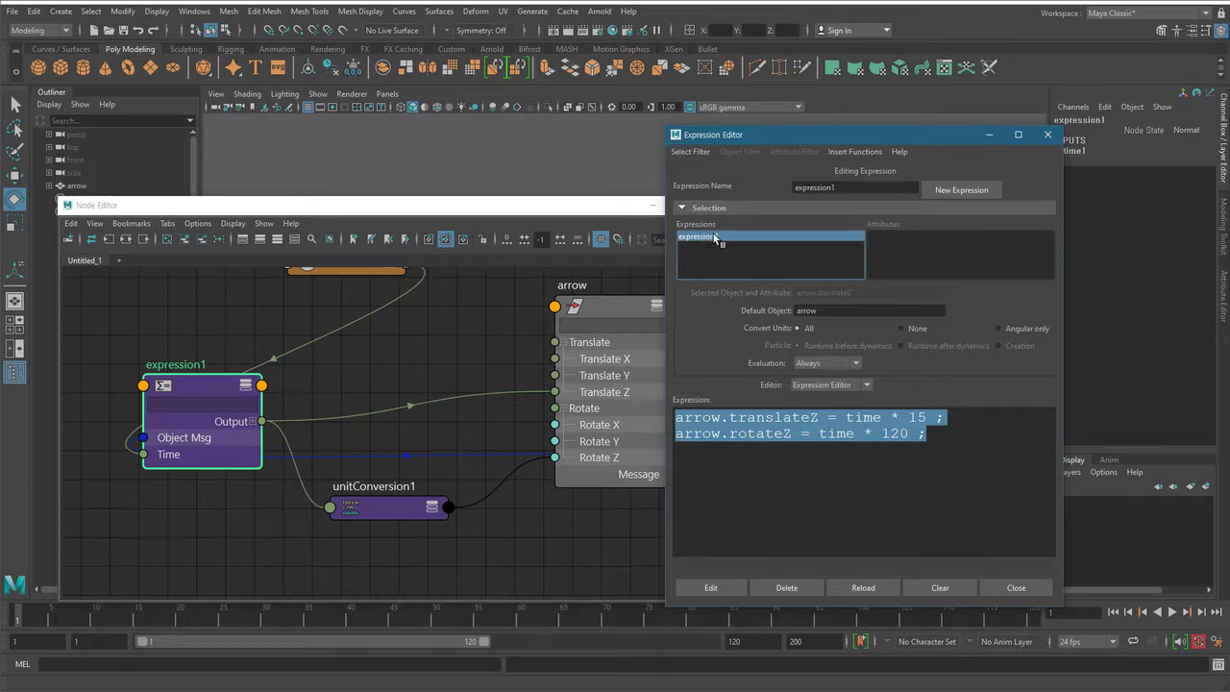
- Add the line "arrow.translateY = time * 10 ;" to expression1 and apply the edit
click(926, 434)
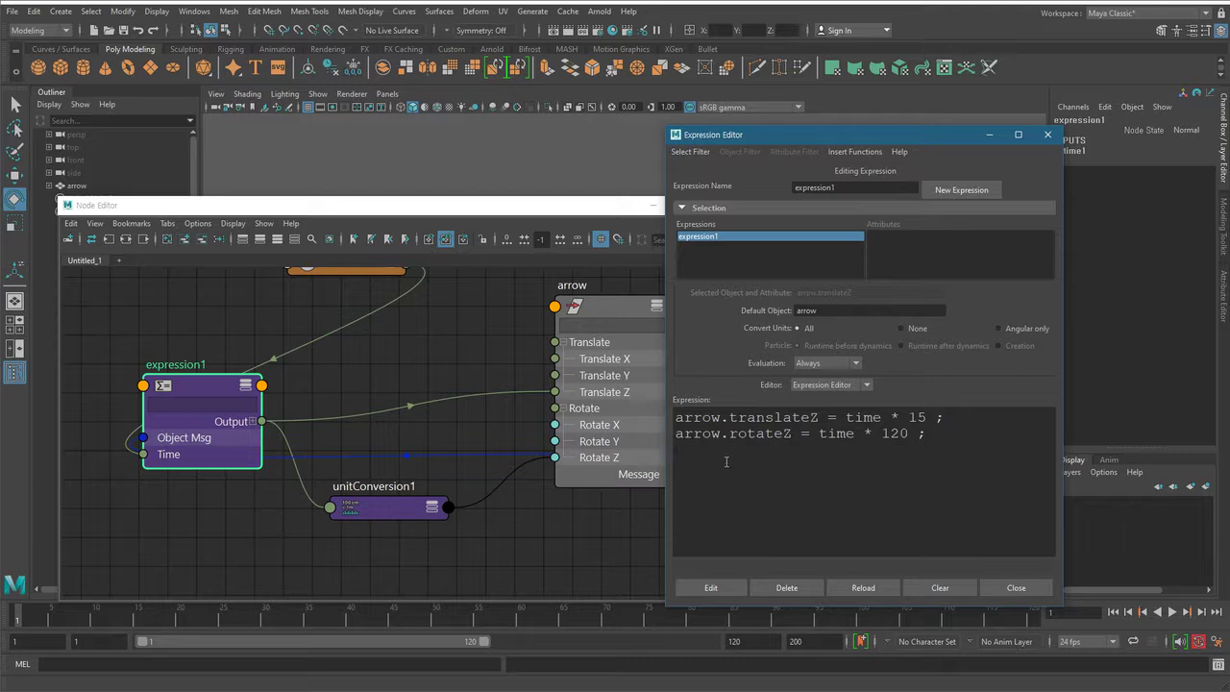
text(arrow.translateY = time * 10 ;)
click(706, 587)
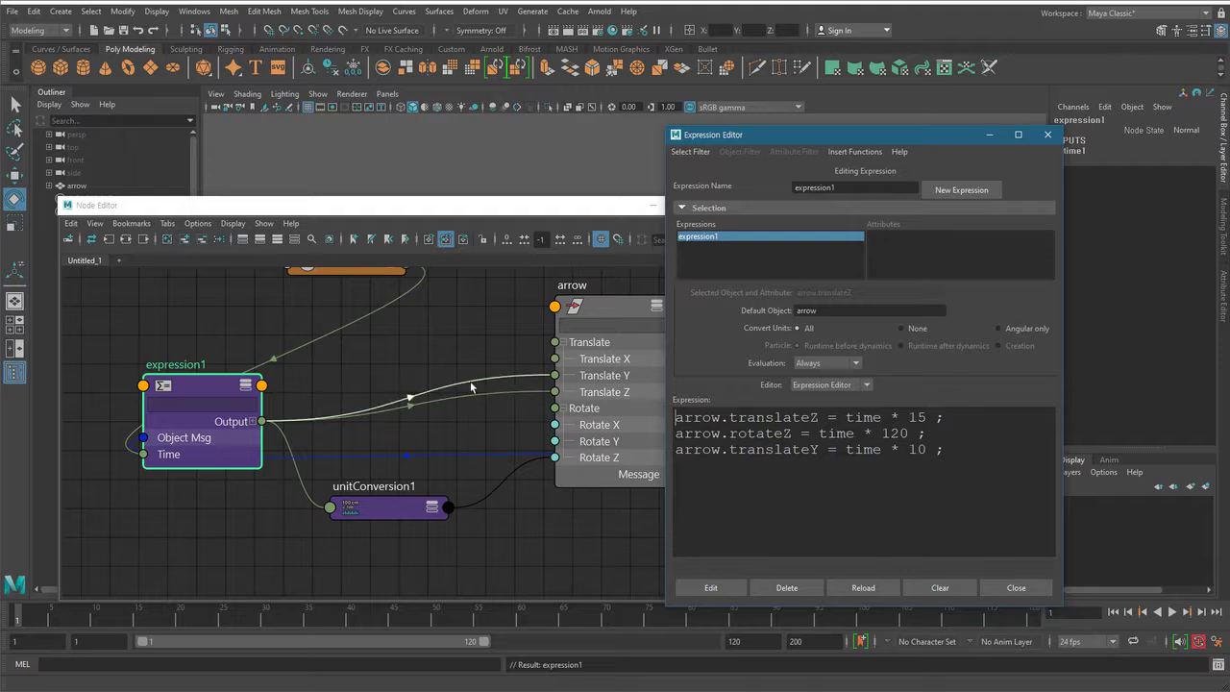
- Minimise the Node Editor, play the animation twice to check the arrow's Y movement, and rewind to the start
click(655, 204)
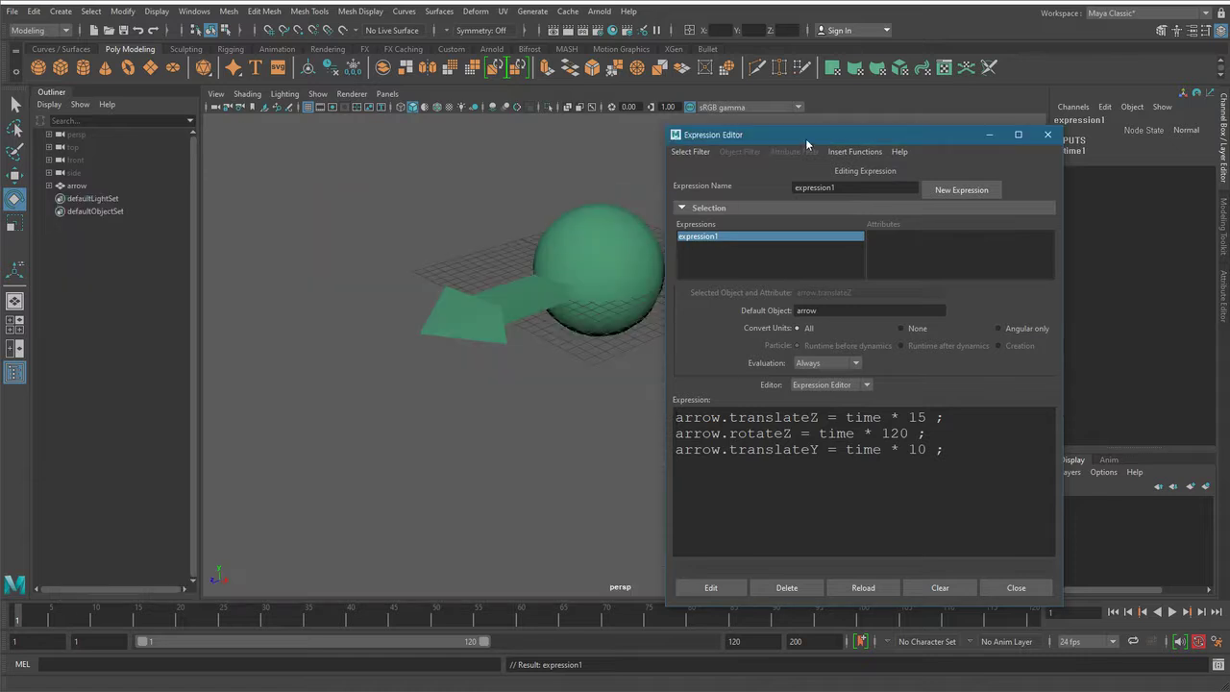
drag(805, 140, 856, 128)
scroll(522, 425, down, 5)
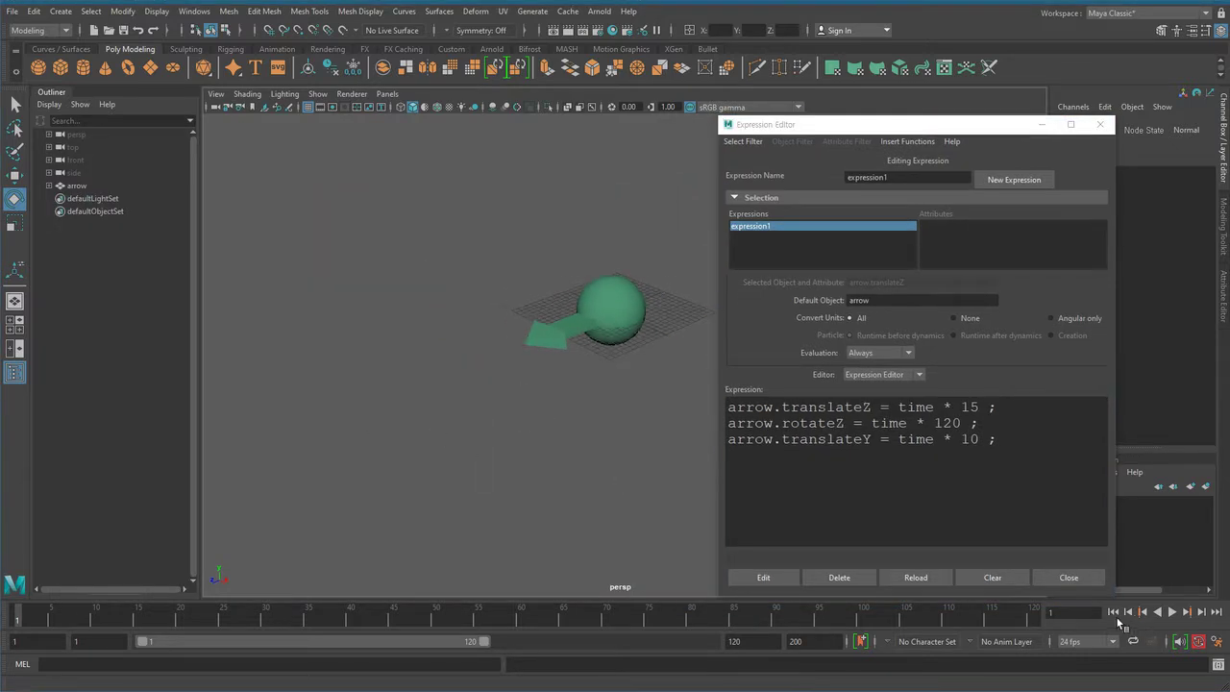
click(1172, 613)
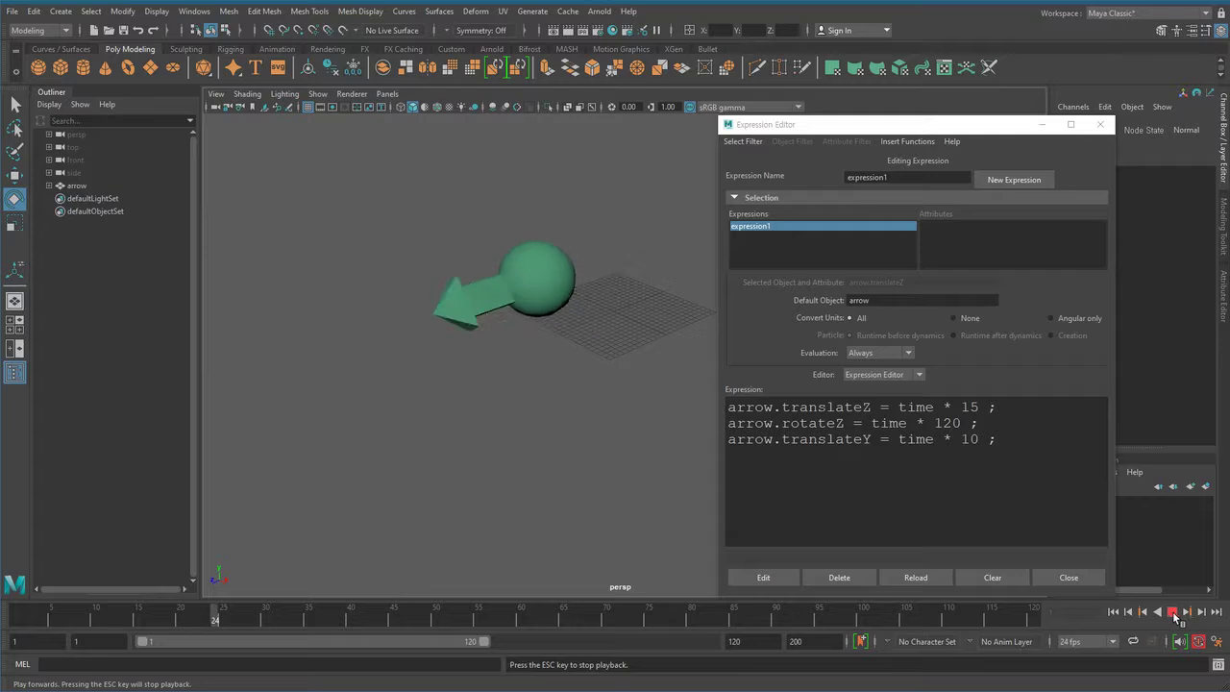
key(Escape)
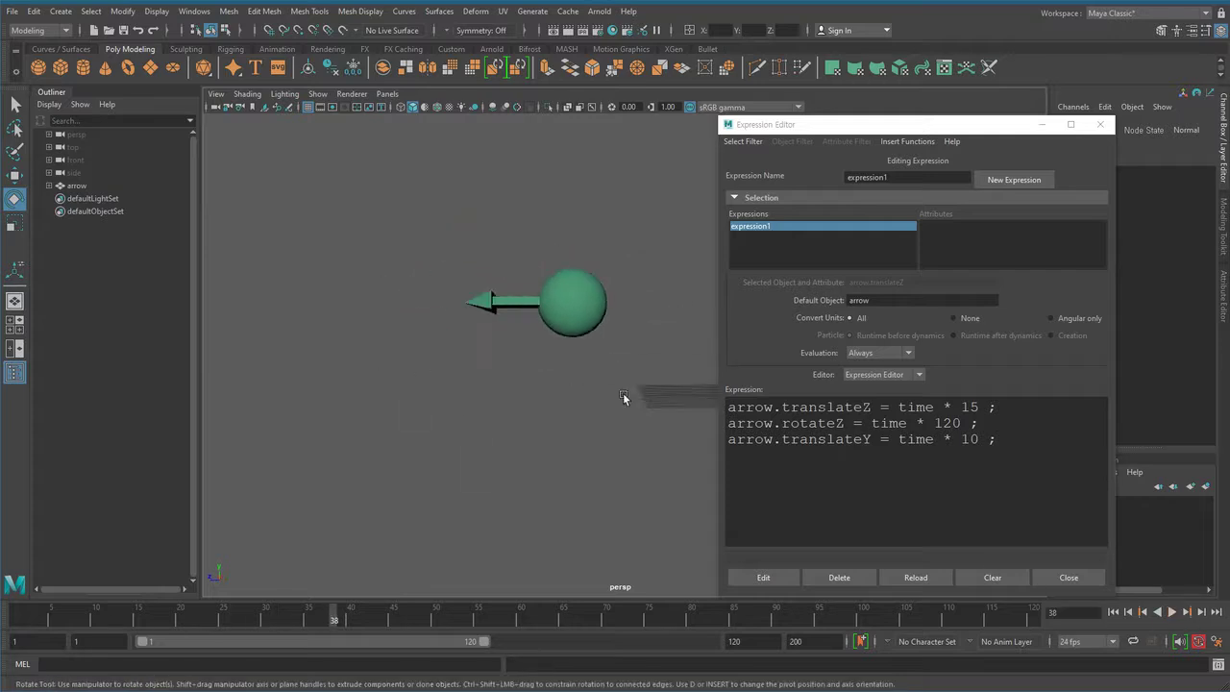
click(1113, 612)
click(1172, 612)
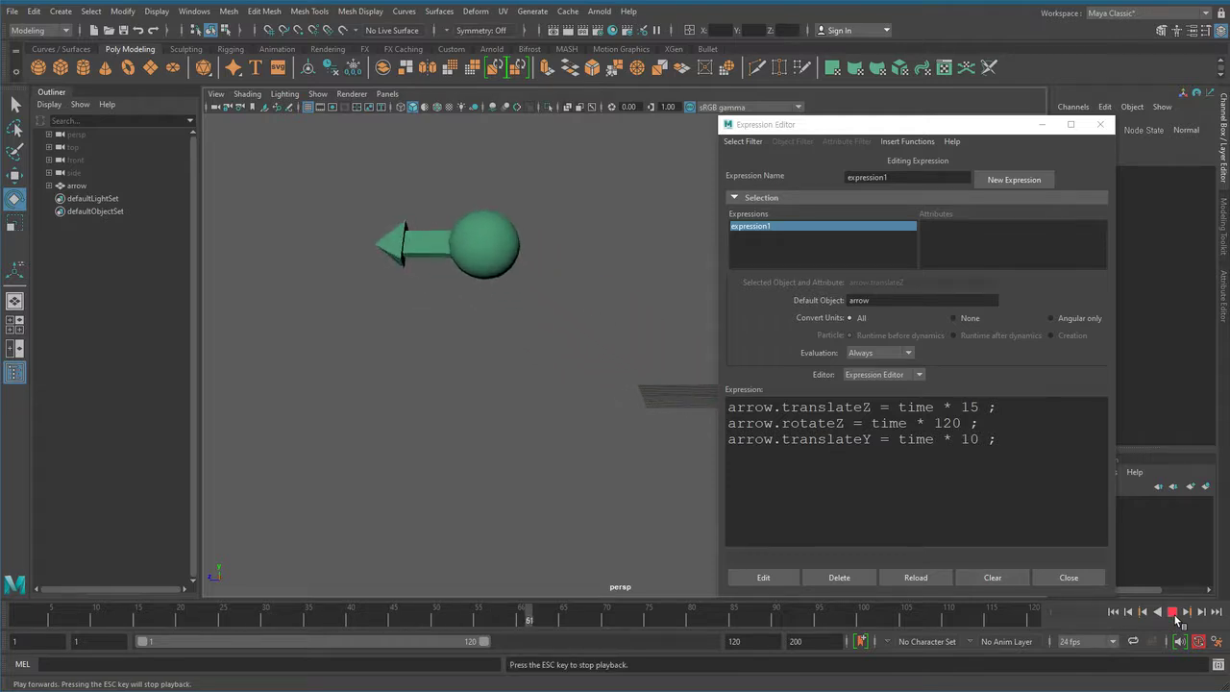
click(1172, 612)
click(1114, 612)
alt+drag(649, 465, 601, 514)
- Try to apply the expression with the attribute written in lowercase as arrow.translatey
drag(946, 132, 964, 106)
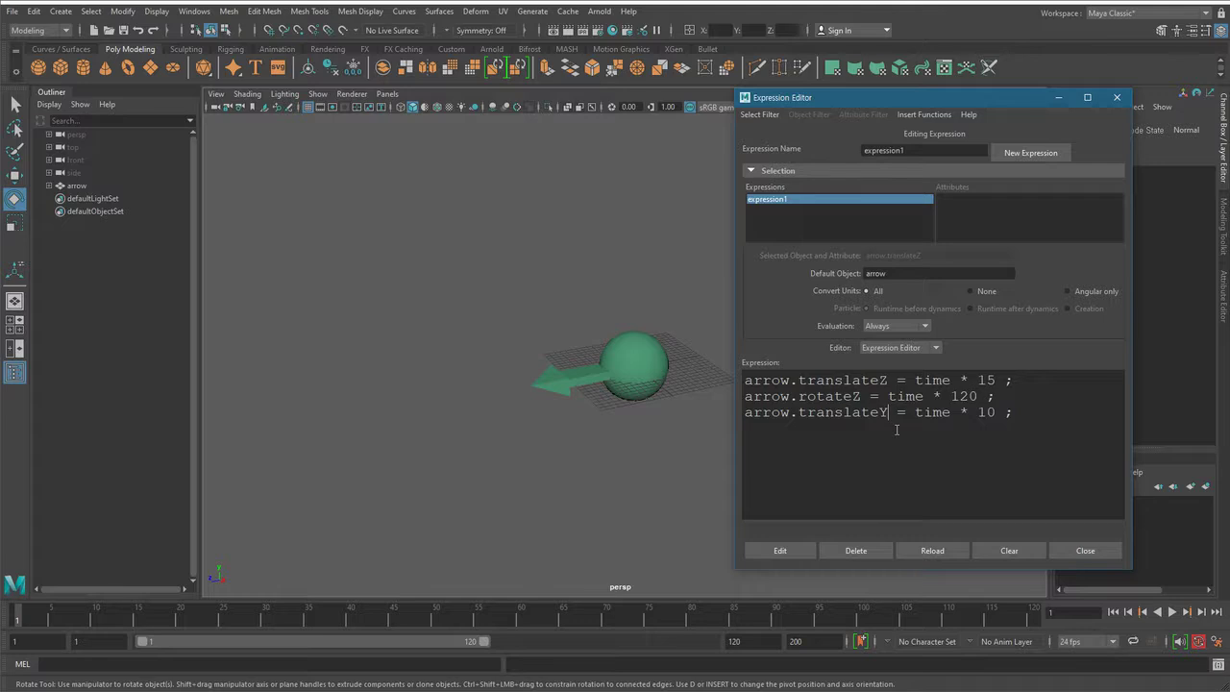
key(BackSpace)
text(y)
click(793, 548)
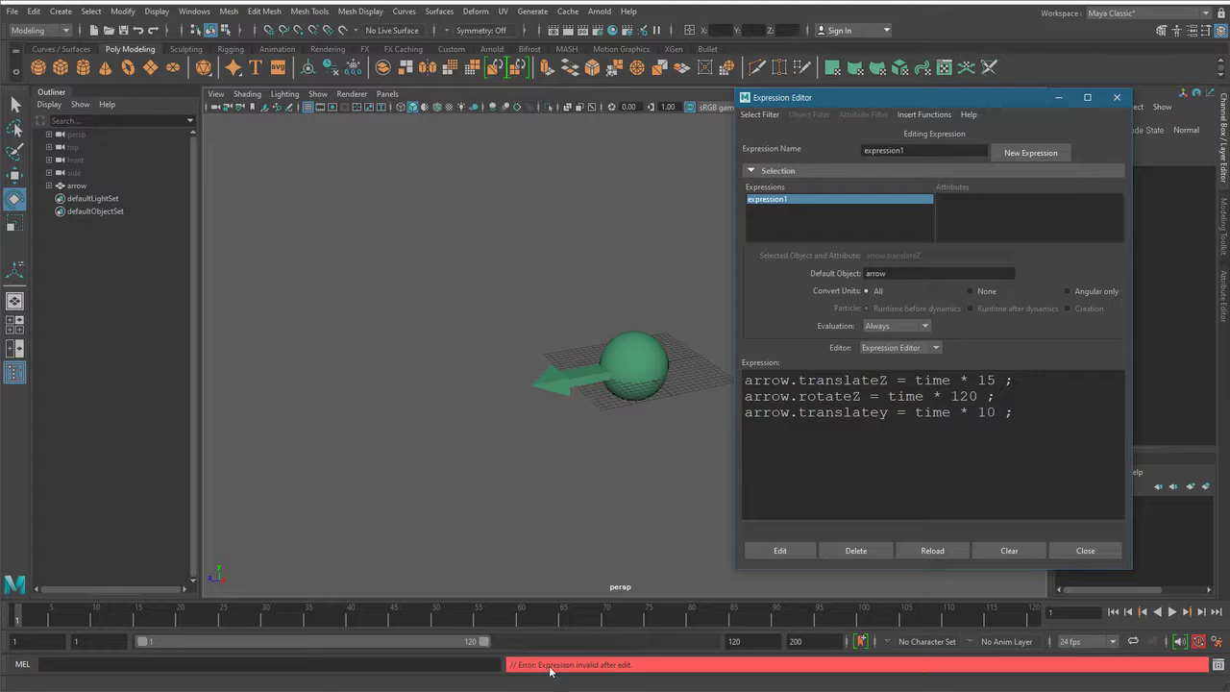
- Correct the attribute name to arrow.translateY and apply the expression edit
key(BackSpace)
text(Y)
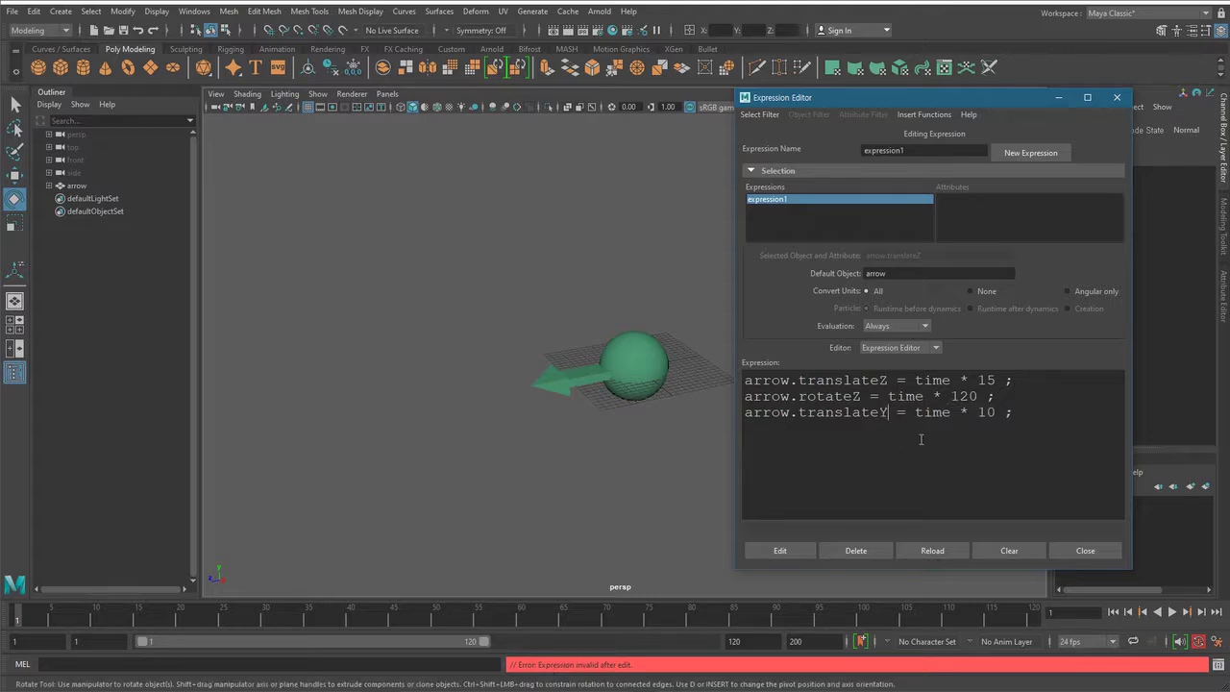
click(797, 552)
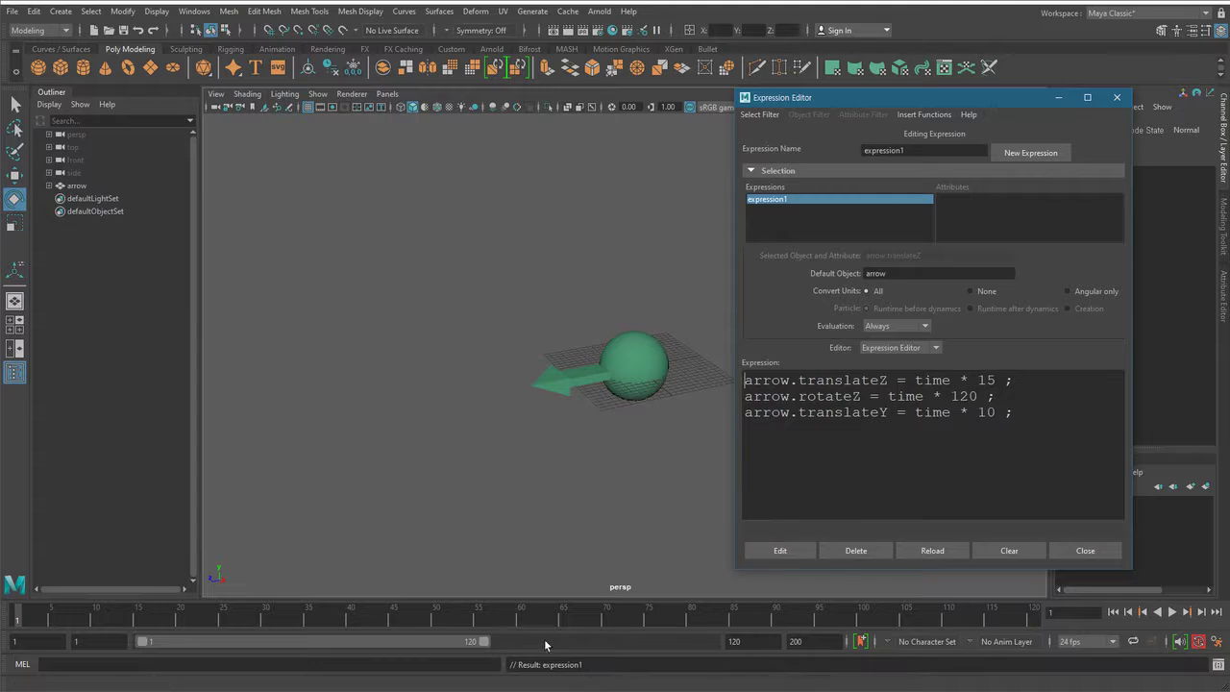
- Play the animation with the corrected expression and rewind to frame 1
click(624, 465)
scroll(624, 465, down, 1)
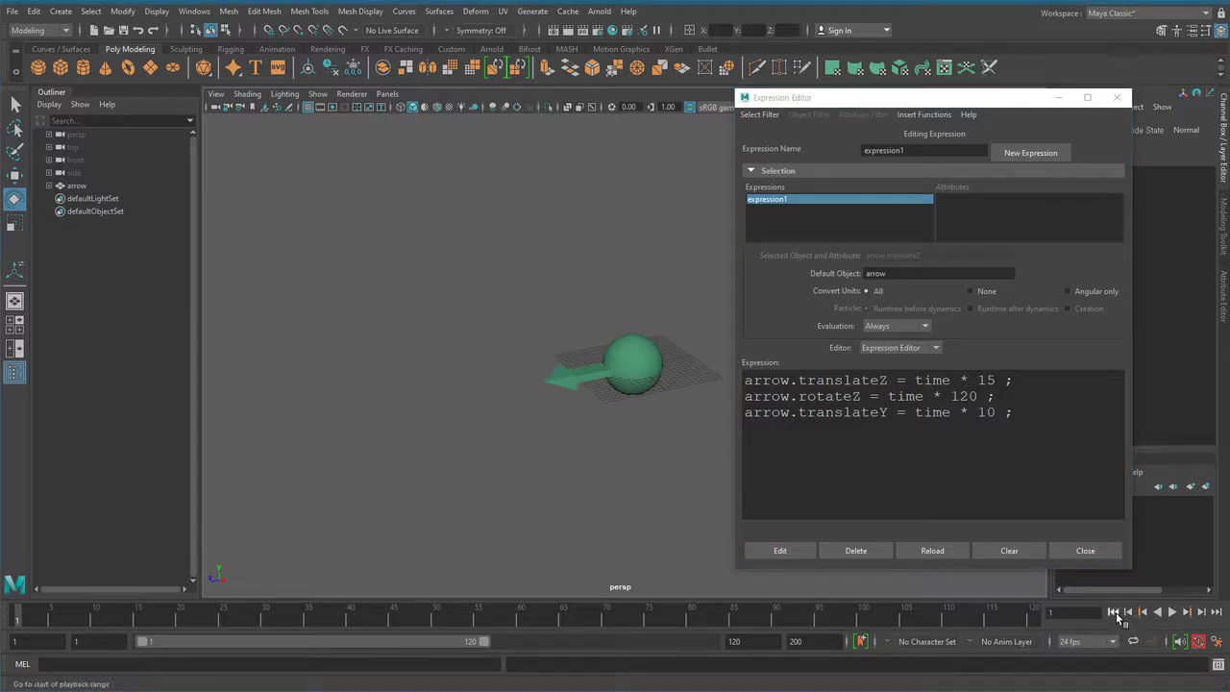
click(1172, 611)
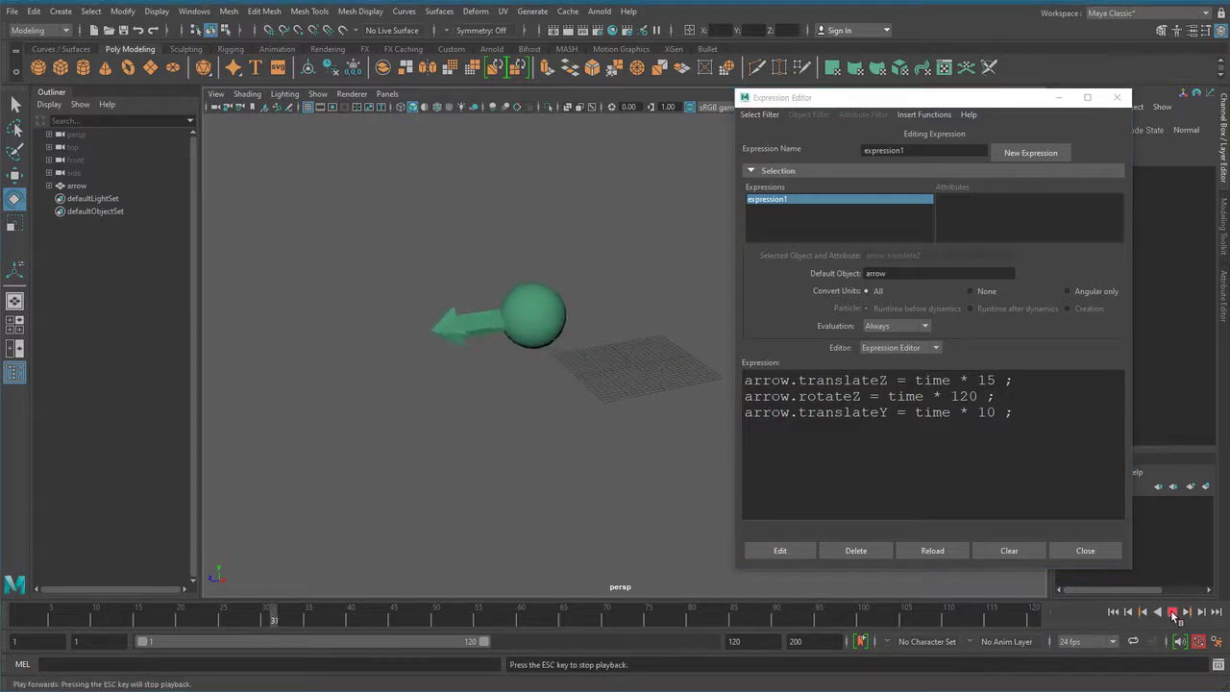
click(1172, 612)
click(1112, 612)
alt+middle_drag(607, 494, 593, 490)
- Select expression1, review its three lines, delete the expression and close the Expression Editor
click(852, 435)
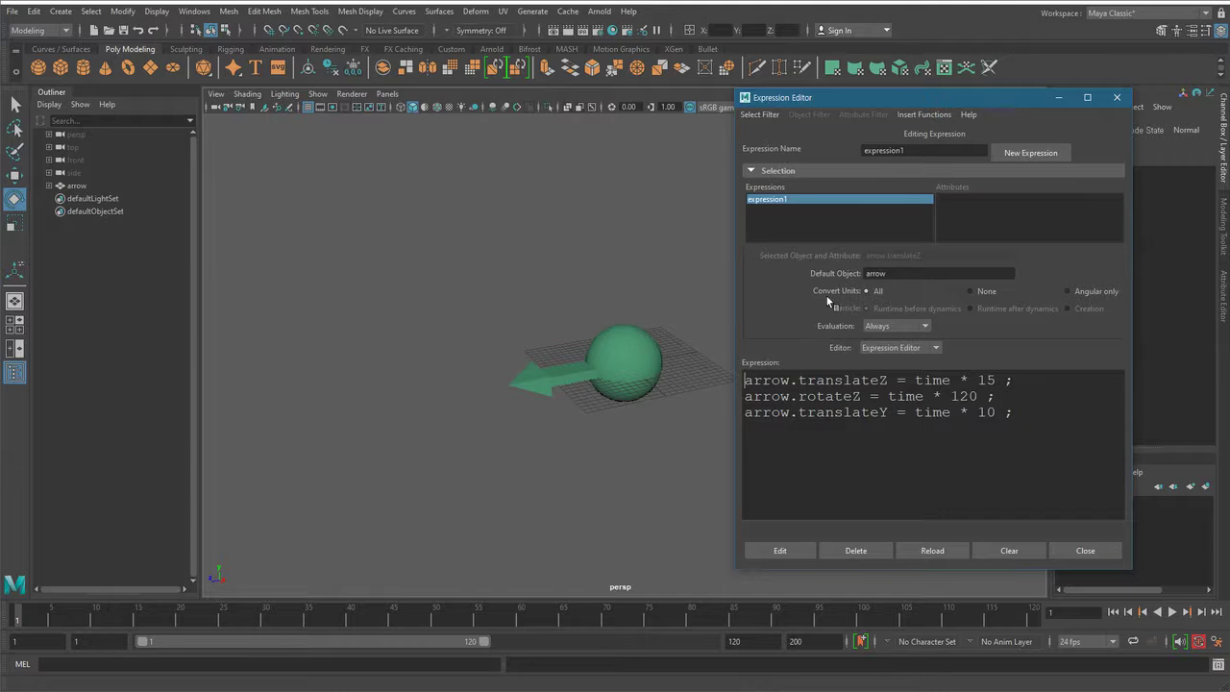
drag(848, 102, 840, 99)
click(767, 198)
click(889, 436)
drag(890, 436, 712, 347)
click(839, 512)
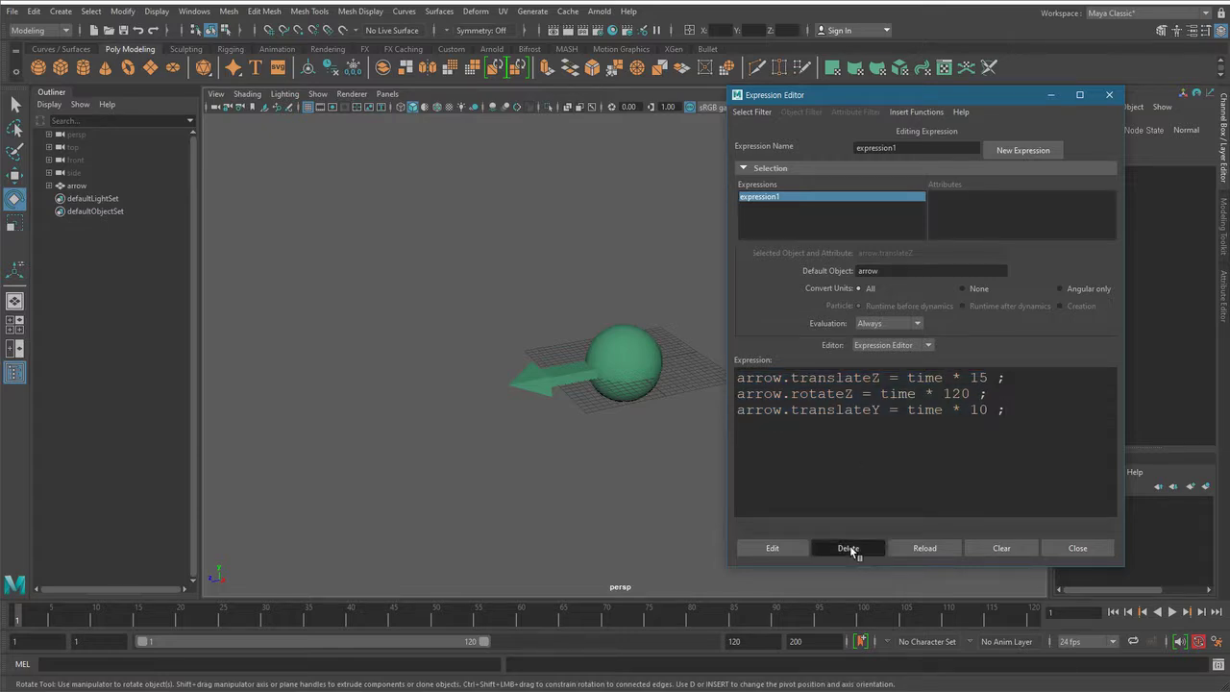
click(848, 548)
click(1077, 547)
- Select the arrow, set its Translate X, Y and Z to 0, and deselect it
click(606, 356)
alt+drag(647, 387, 738, 429)
drag(1187, 126, 1194, 148)
text(0)
key(Return)
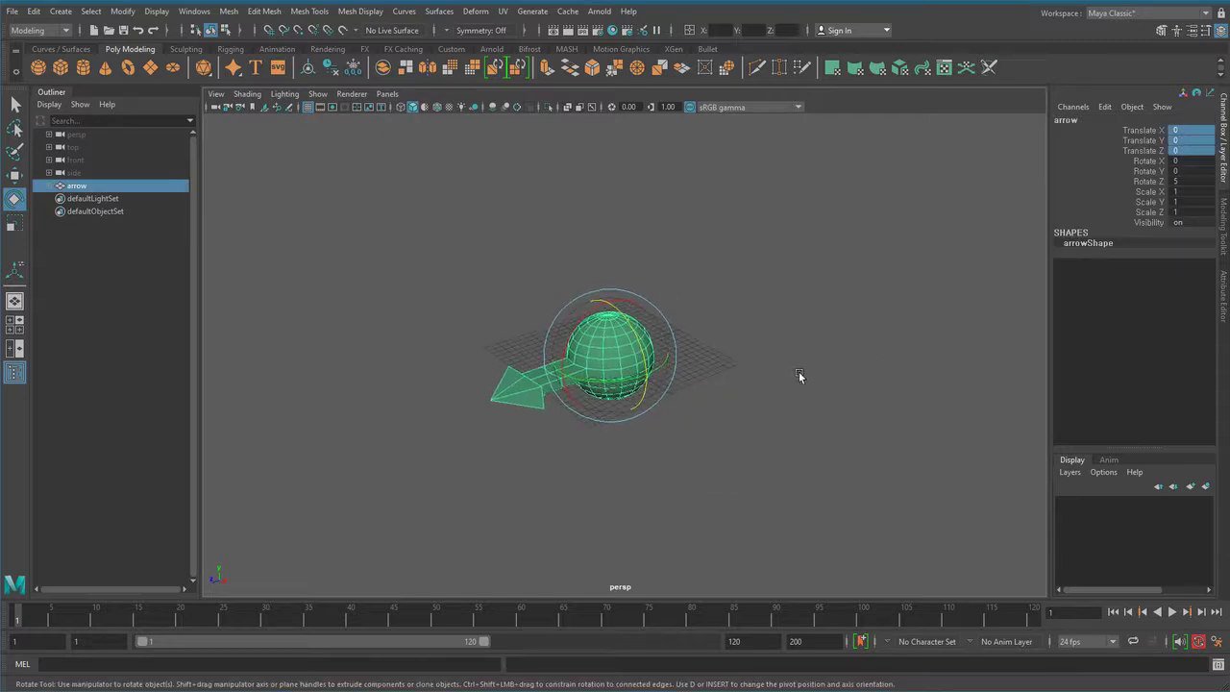
alt+drag(868, 356, 893, 362)
click(957, 310)
- Open a new expression for the arrow's Translate Z, moving the editor aside and enlarging its expression area
click(591, 308)
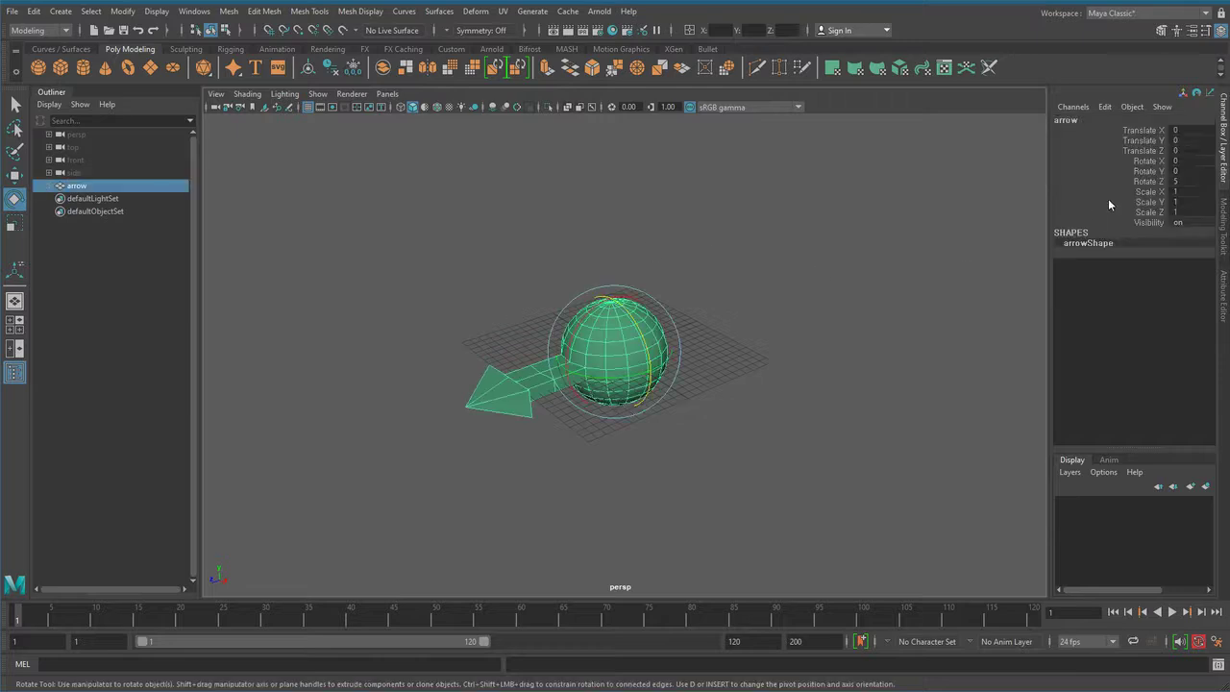
click(1143, 150)
right_click(1142, 154)
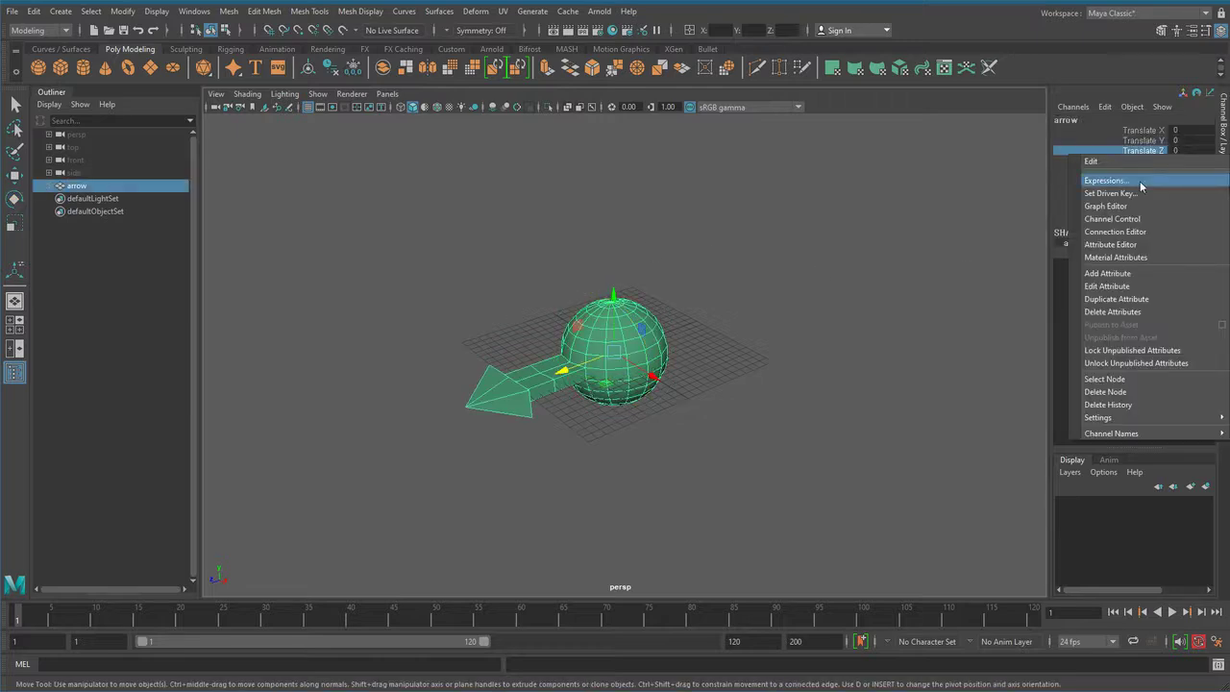
click(1106, 180)
drag(641, 263, 991, 153)
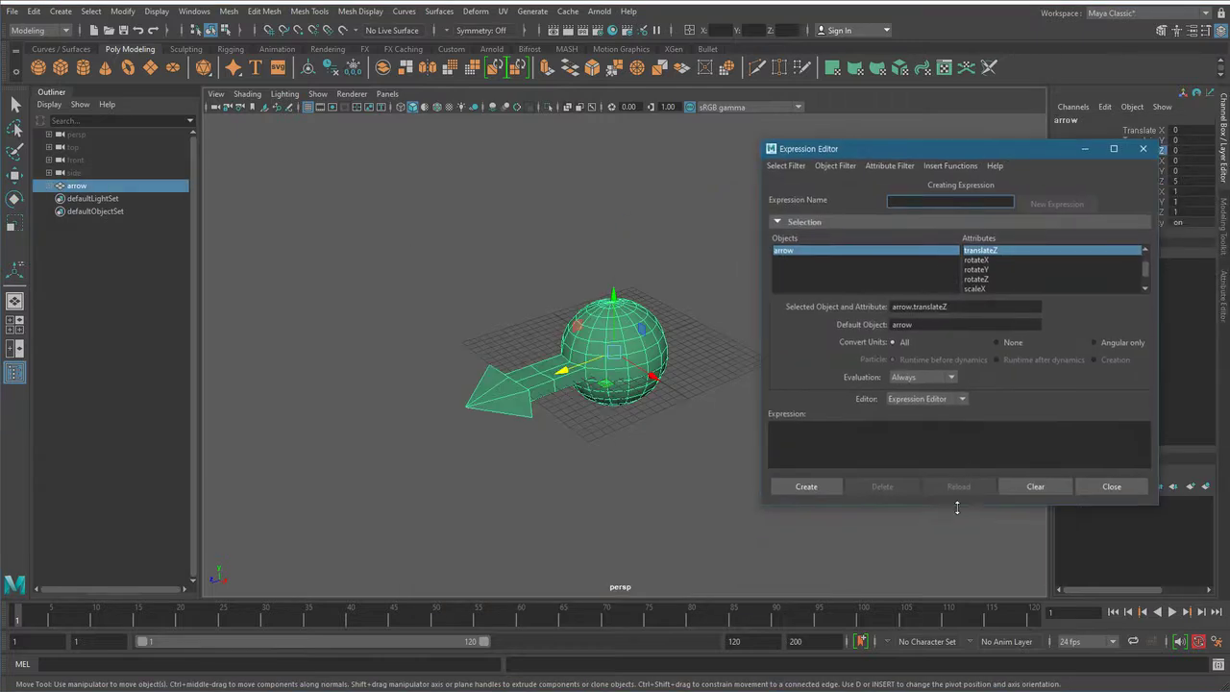
drag(956, 501, 955, 592)
- Write the variable assignment "$ax = 123 ;" as the expression text
click(888, 485)
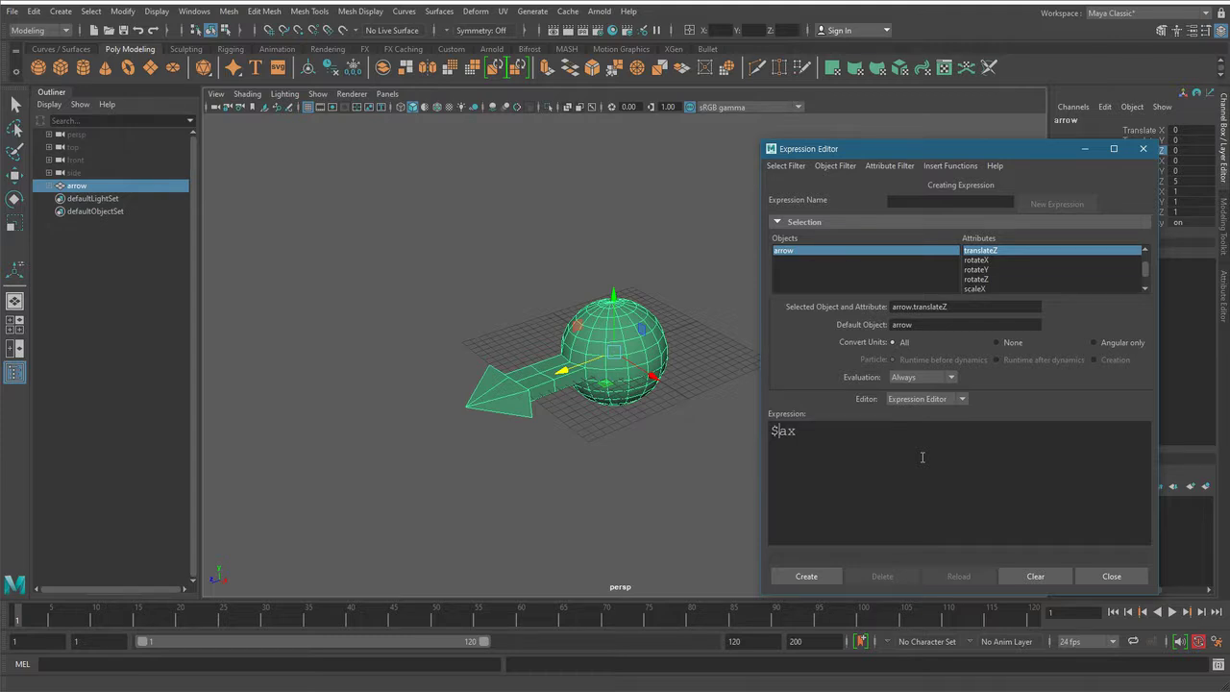
text($$$$)
key(BackSpace)
key(BackSpace)
key(BackSpace)
key(BackSpace)
key(Left)
text(= 123 ;)
- Examine the parts of the assignment: the variable name with its dollar sign, the equals sign and the value
drag(796, 432, 768, 432)
click(821, 431)
drag(828, 430, 846, 430)
click(818, 430)
double_click(808, 431)
key(End)
double_click(793, 431)
drag(780, 432, 772, 433)
click(781, 440)
double_click(777, 431)
click(792, 439)
- Change the variable's name after the dollar sign to 12ax and highlight it
double_click(784, 430)
text(12ax)
drag(816, 430, 778, 430)
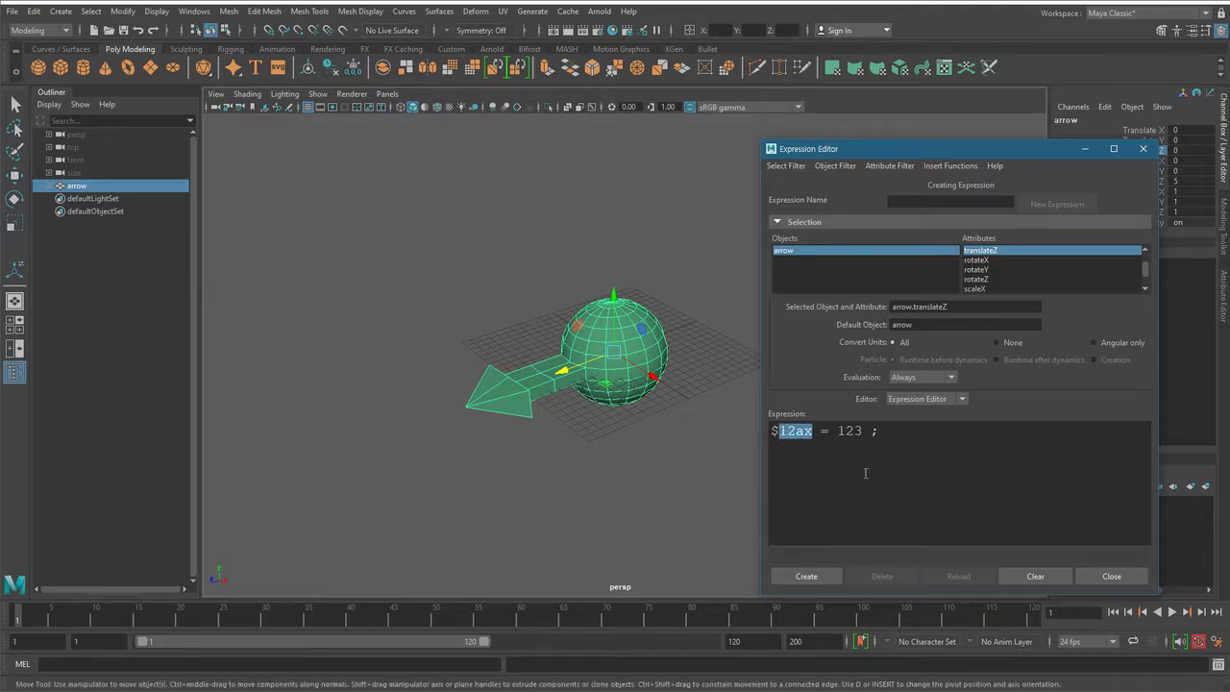
- Try to create the expression with $12ax, rename the variable to $ax12 and create the expression
click(822, 574)
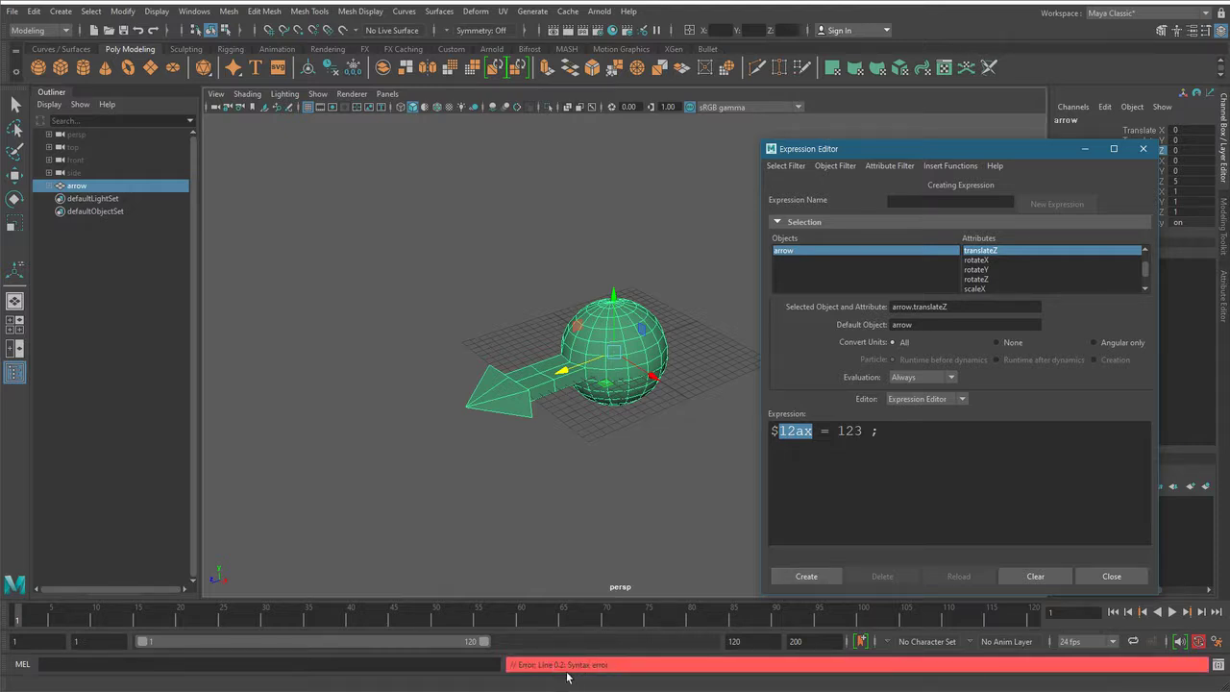
click(805, 434)
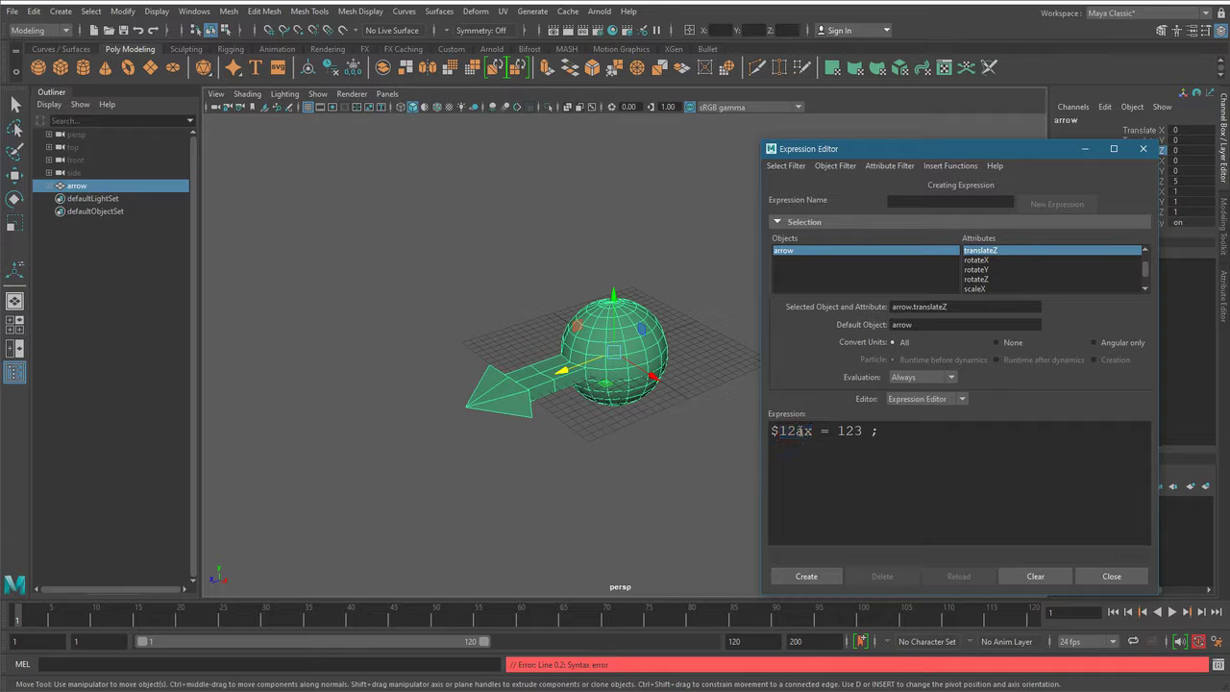
key(BackSpace)
key(BackSpace)
click(799, 430)
text(12)
click(803, 576)
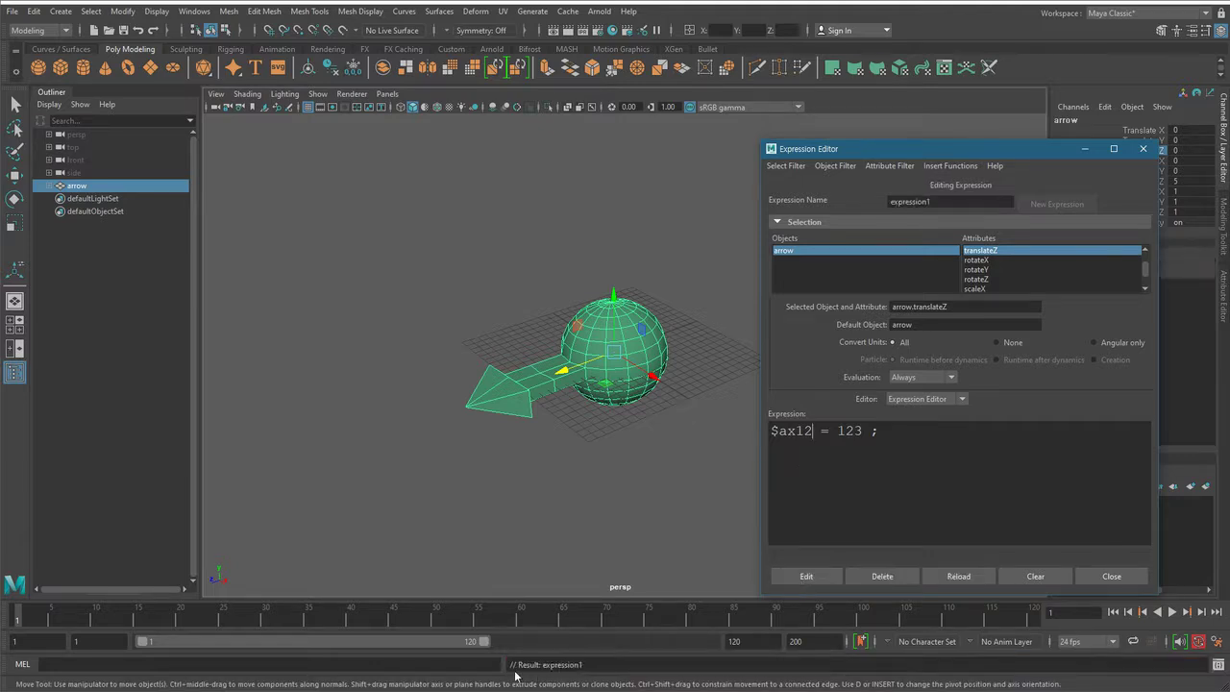
- Move the Expression Editor clear of the channel values and shorten the variable's name to $ax
drag(1025, 154, 979, 158)
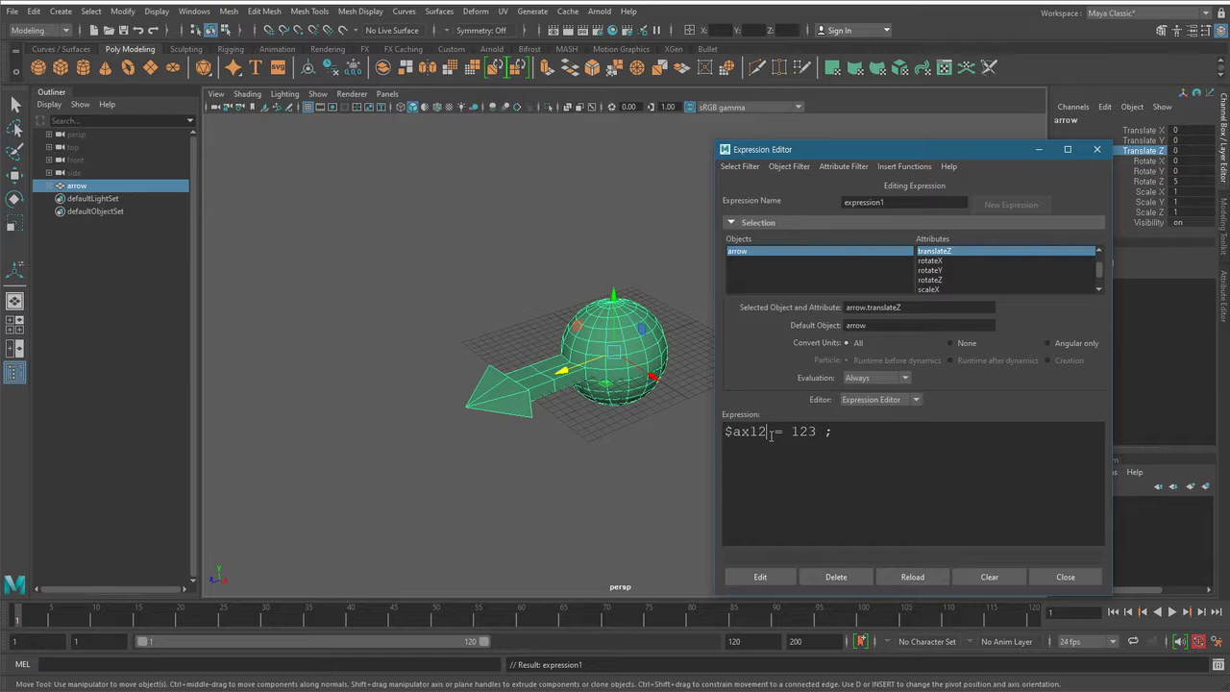
key(BackSpace)
key(BackSpace)
- Add the second line "arrow.translateZ = $ax ;" to the expression, copying the attribute name from the selected attribute
drag(909, 307, 843, 307)
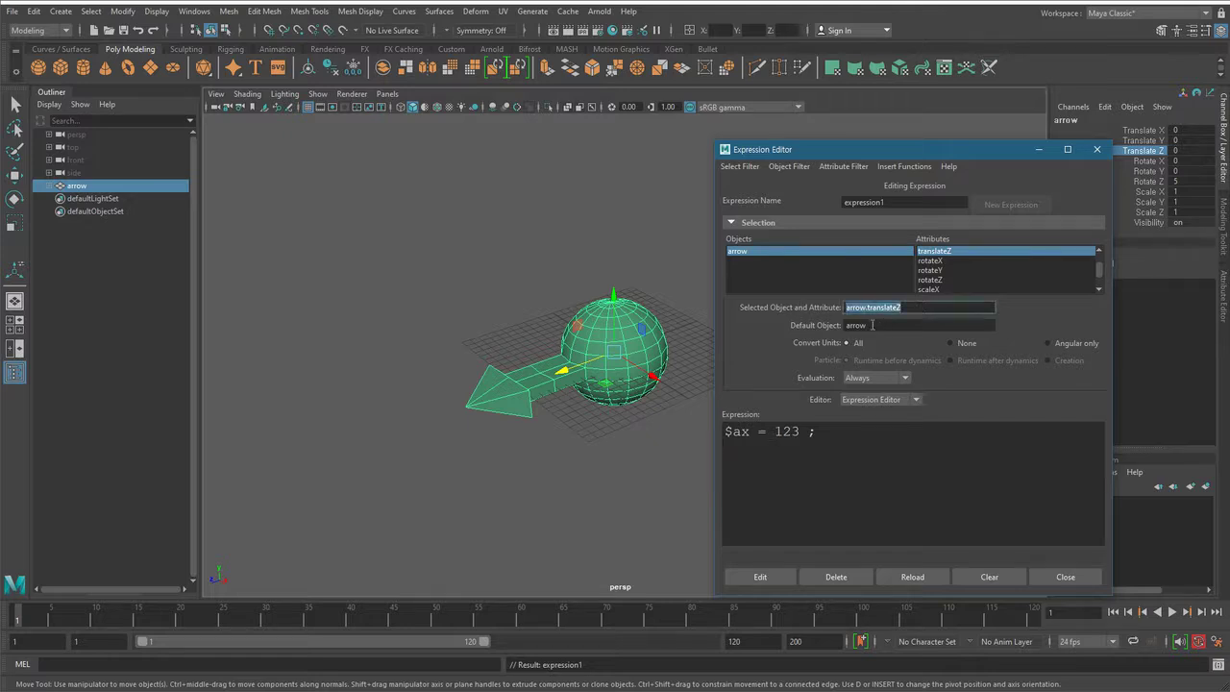
key(ctrl+c)
click(863, 455)
key(ctrl+v)
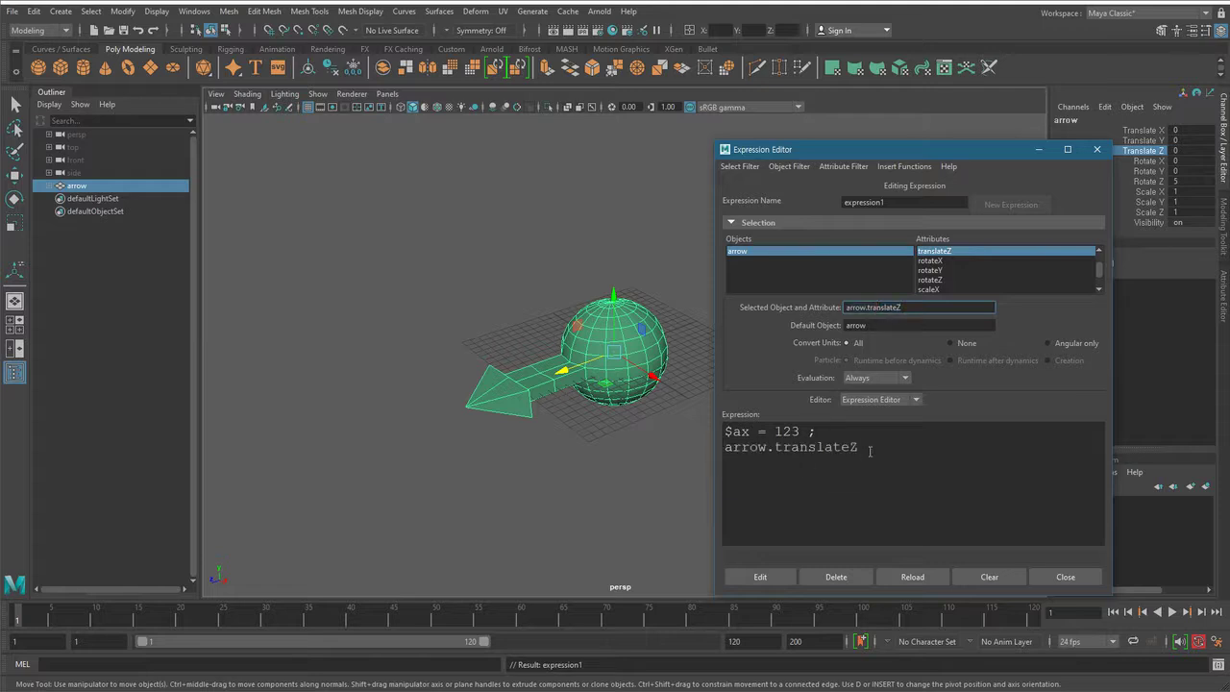
text(= )
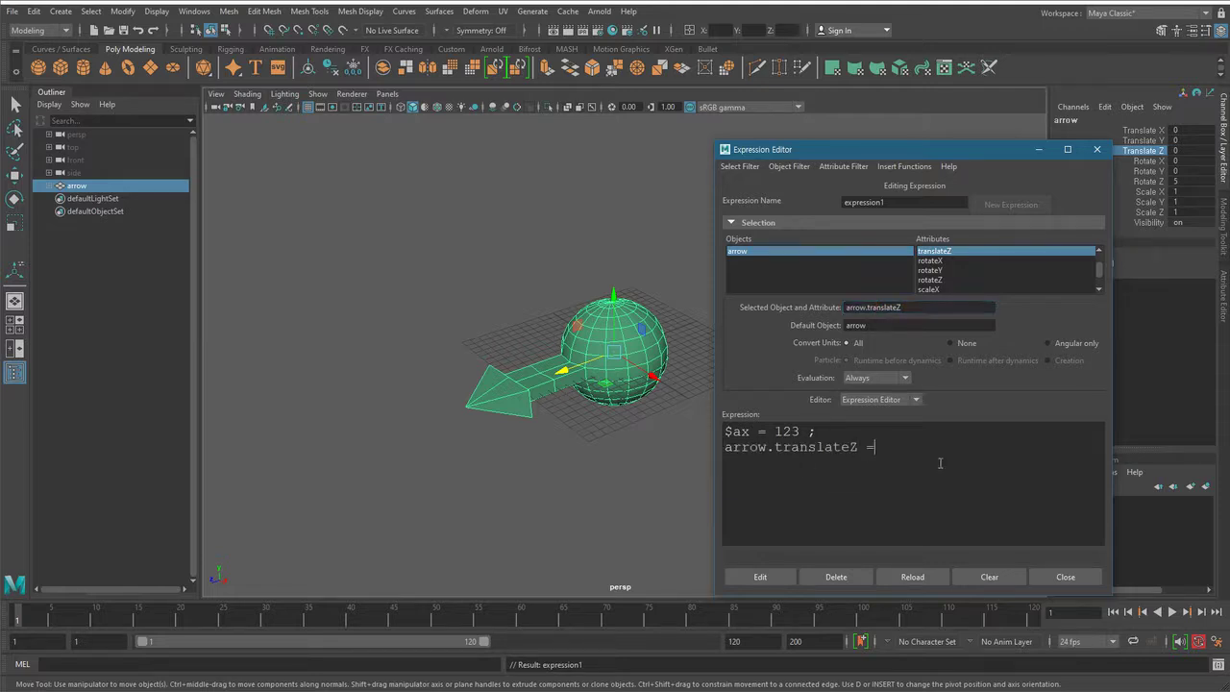
text($ax)
- Review the assigned variable and value, apply the edited expression and find the moved arrow in the viewport
drag(777, 448, 858, 448)
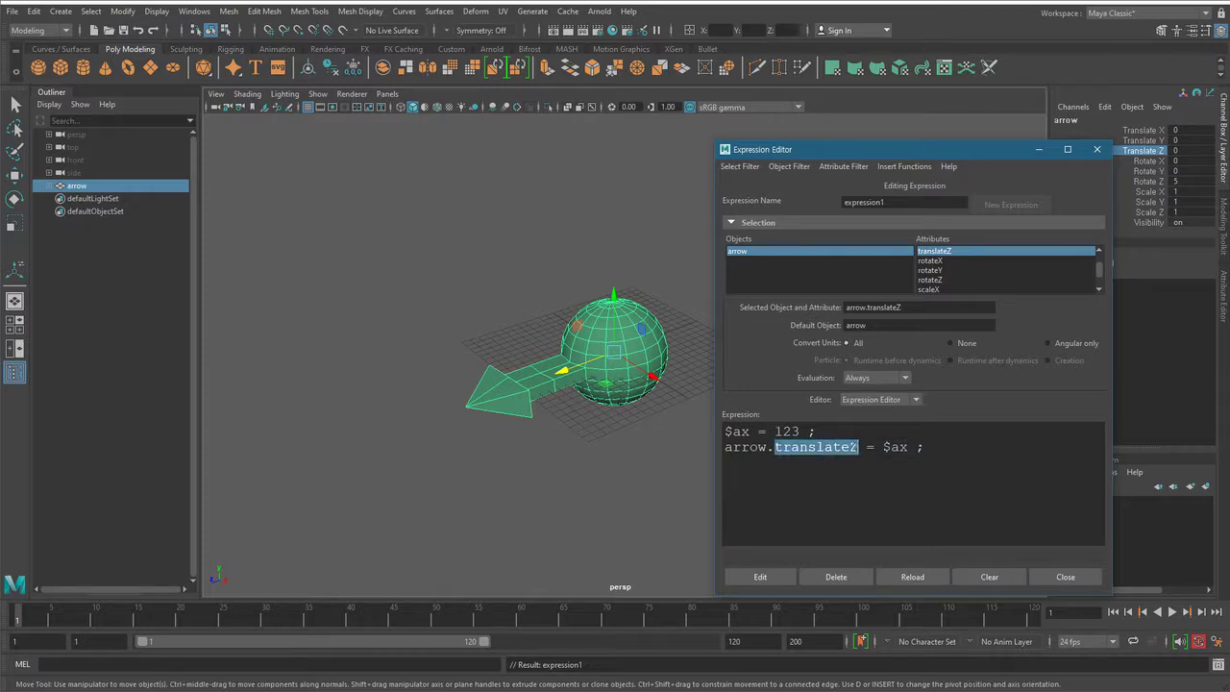
click(824, 468)
double_click(885, 446)
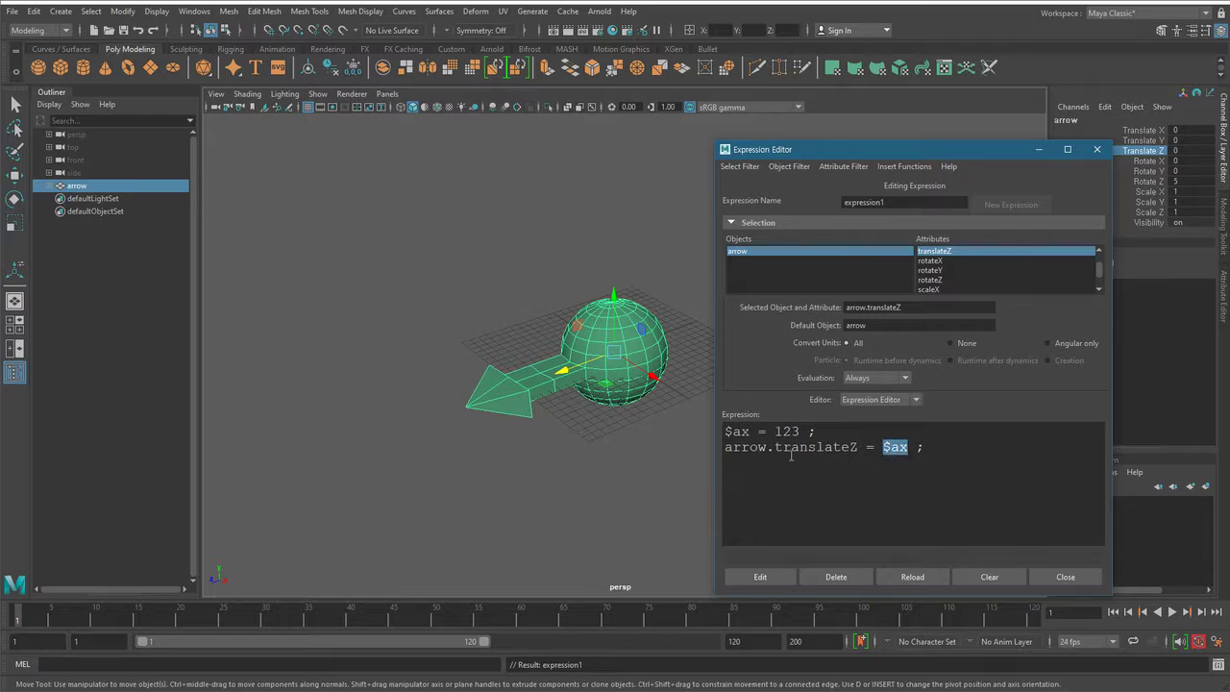
drag(774, 431, 801, 432)
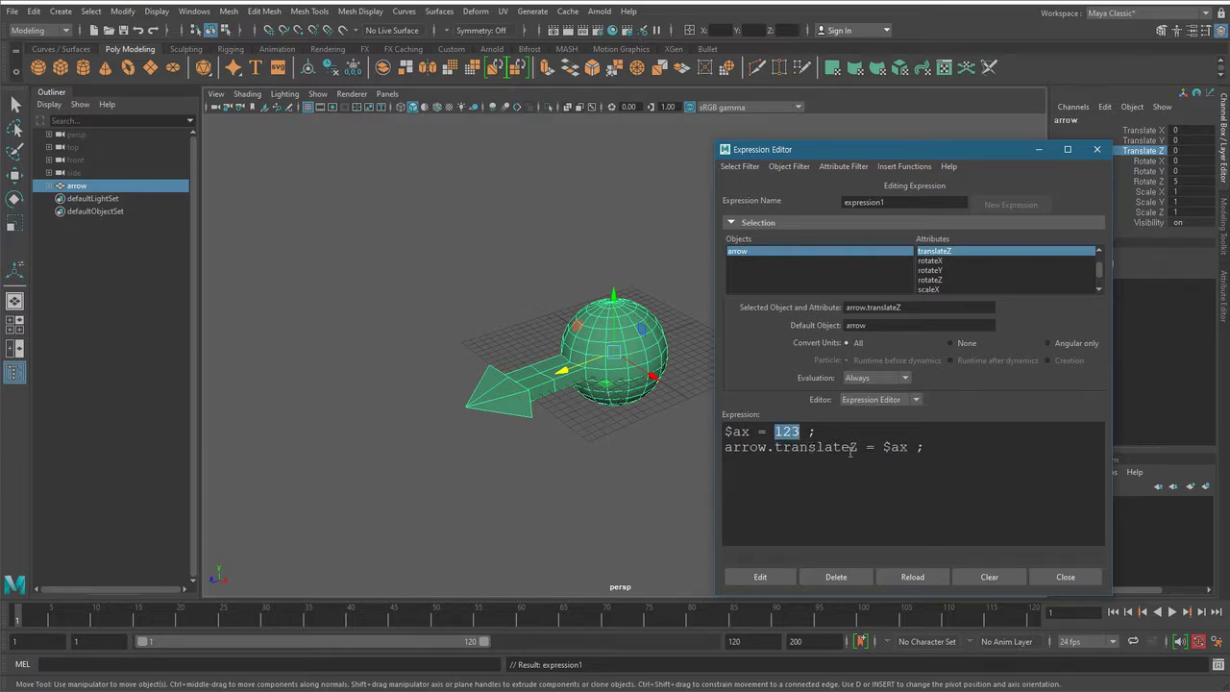
click(780, 572)
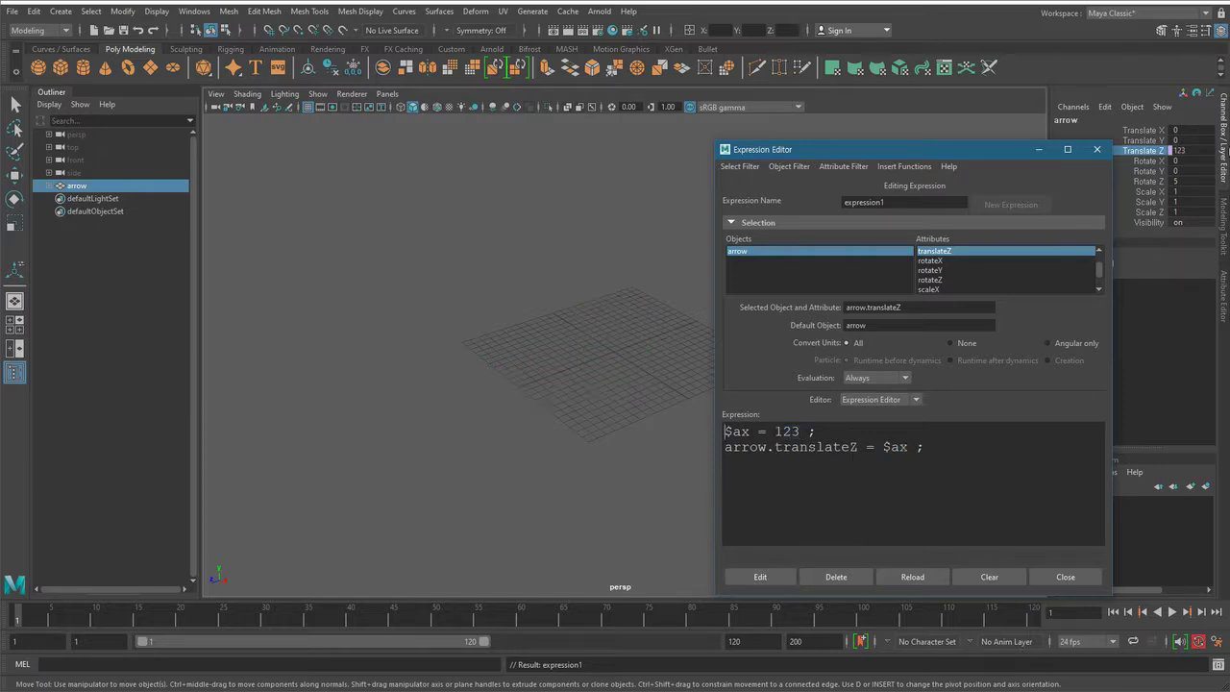
alt+right_drag(637, 339, 137, 467)
alt+middle_drag(429, 449, 500, 382)
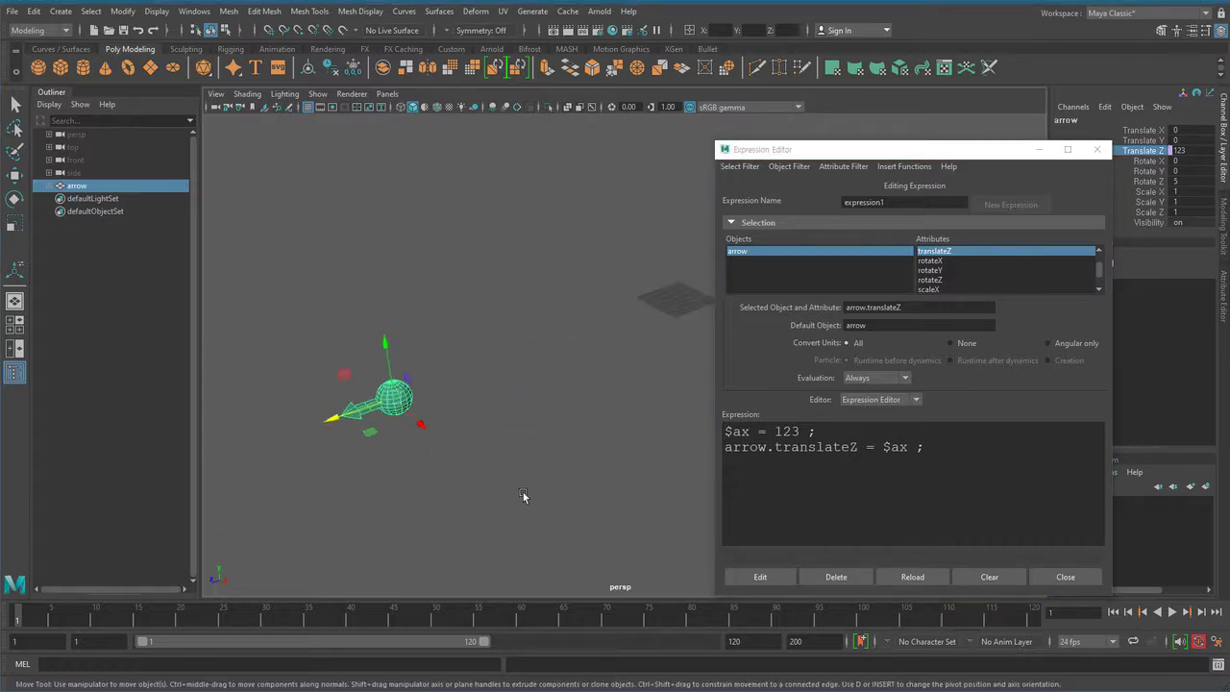
alt+right_drag(484, 386, 621, 425)
alt+middle_drag(621, 424, 573, 441)
- Set the value assigned to $ax to "time * 25" and apply the edit to the expression
drag(801, 432, 775, 432)
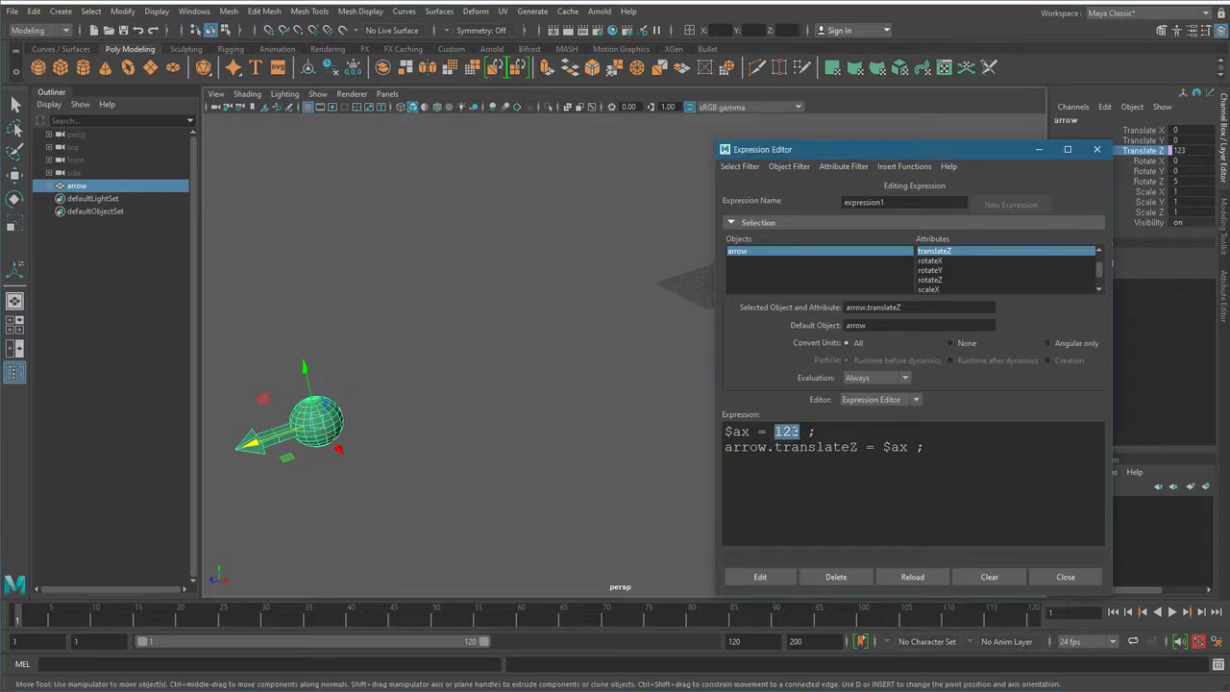
text(time * 25)
drag(775, 432, 850, 433)
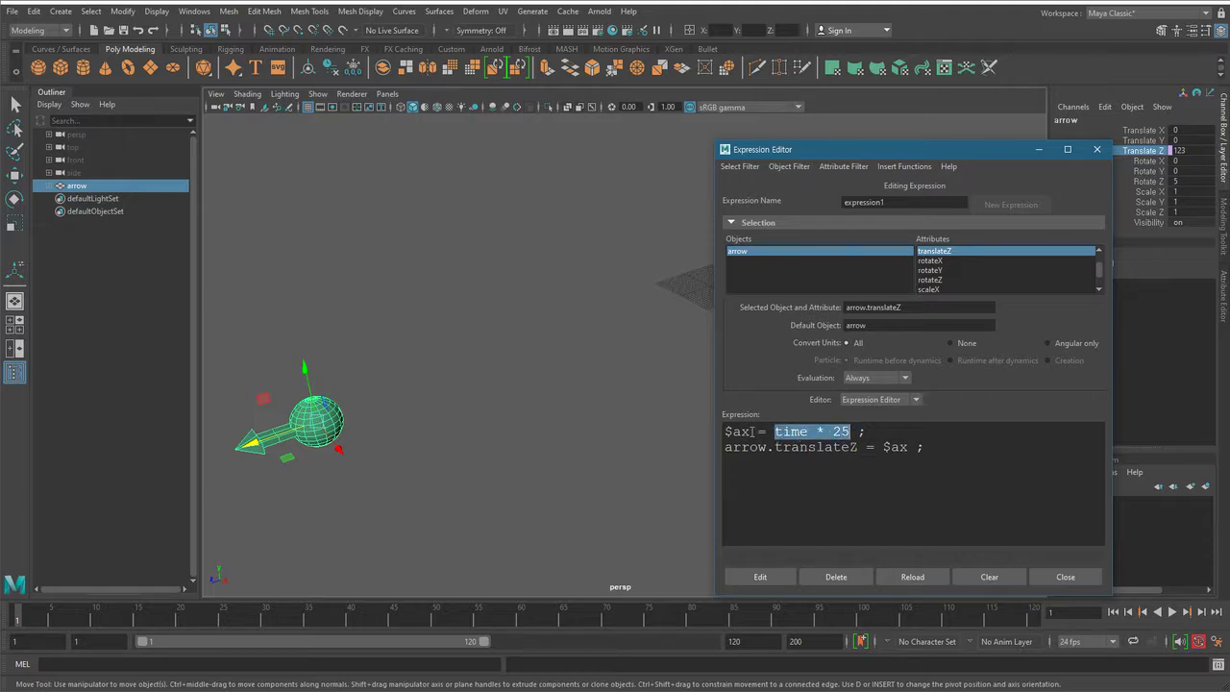
drag(750, 432, 726, 433)
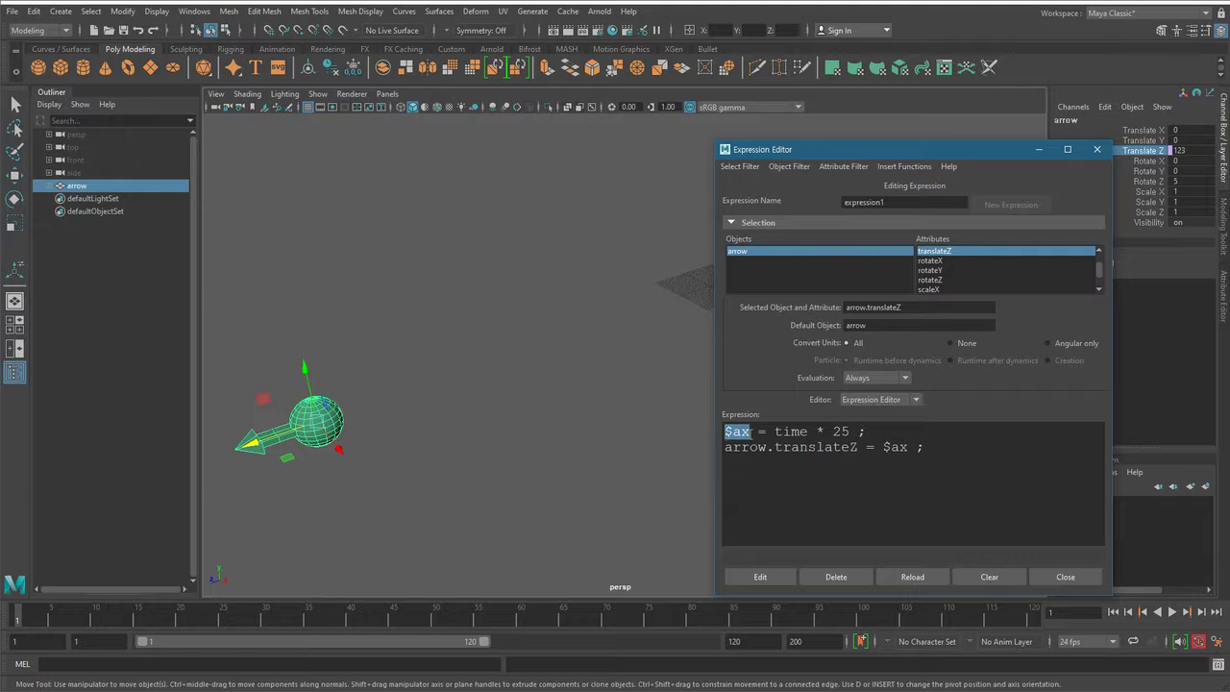
drag(774, 446, 906, 447)
click(784, 574)
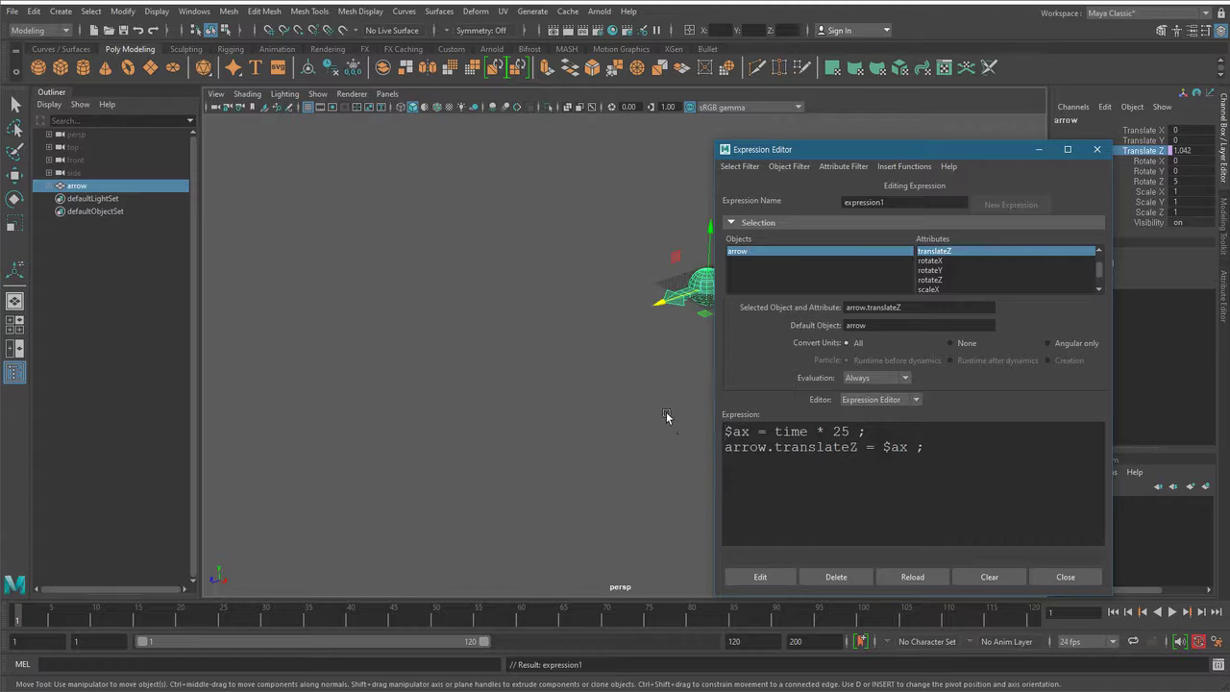
- Play the arrow's animation twice, returning to the start of the playback range each time
key(alt+v)
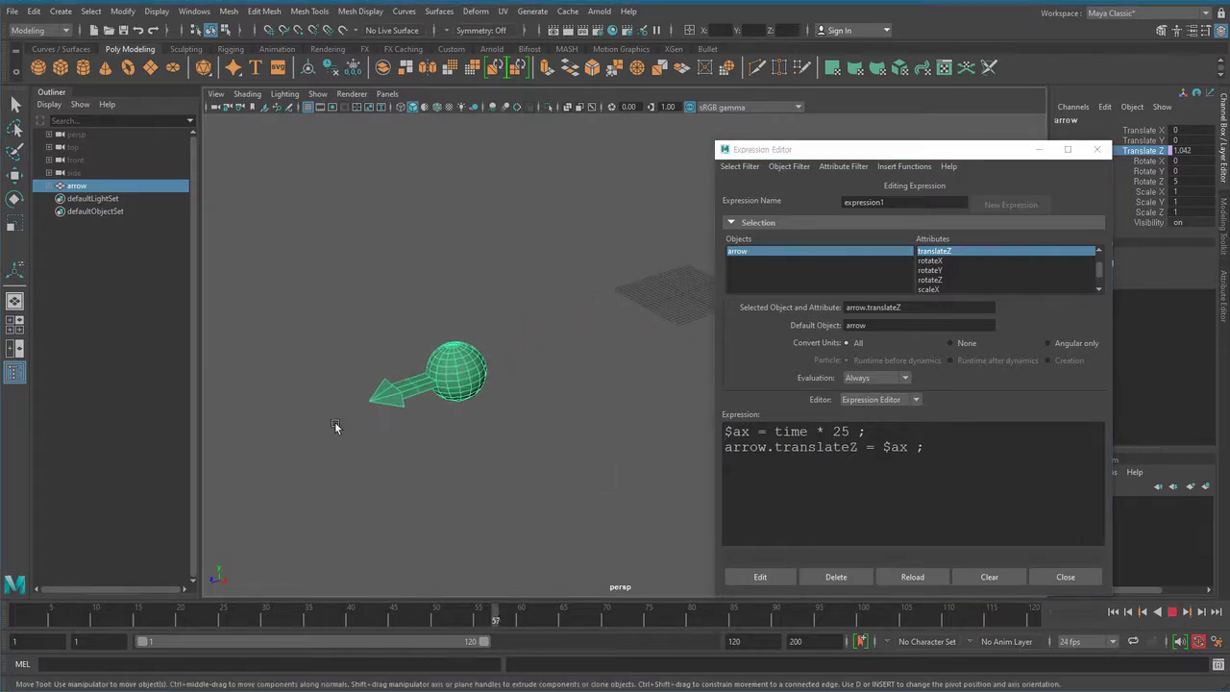
click(1174, 614)
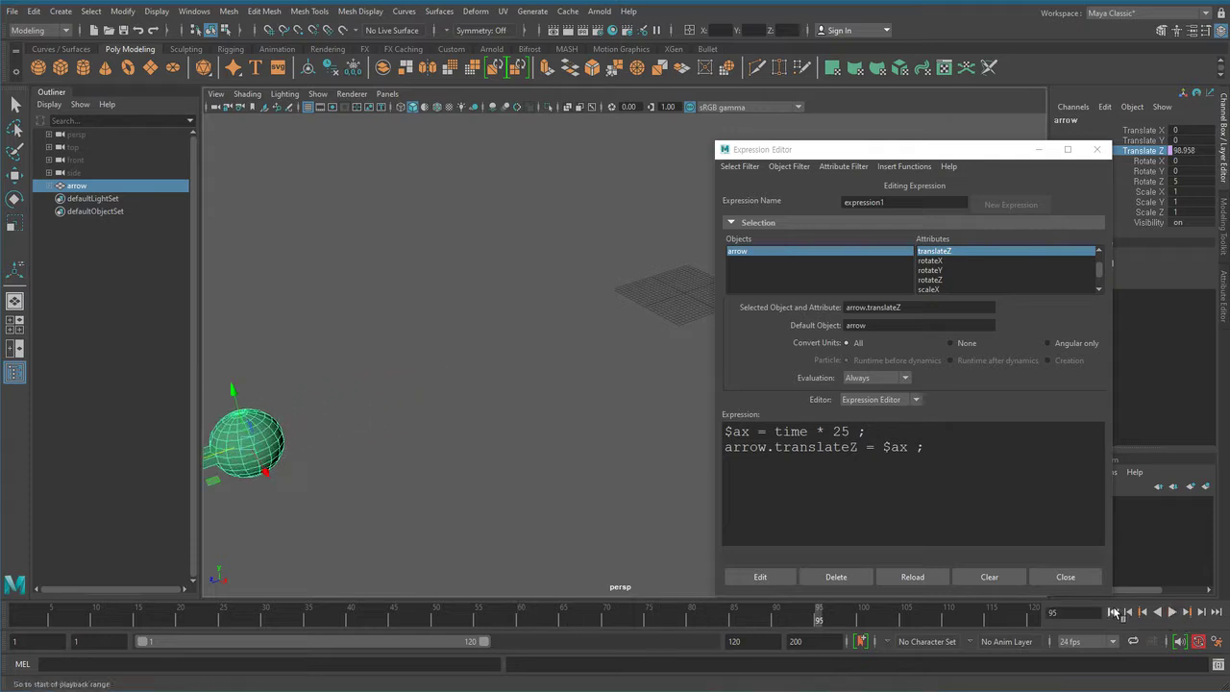
click(1113, 612)
click(1173, 614)
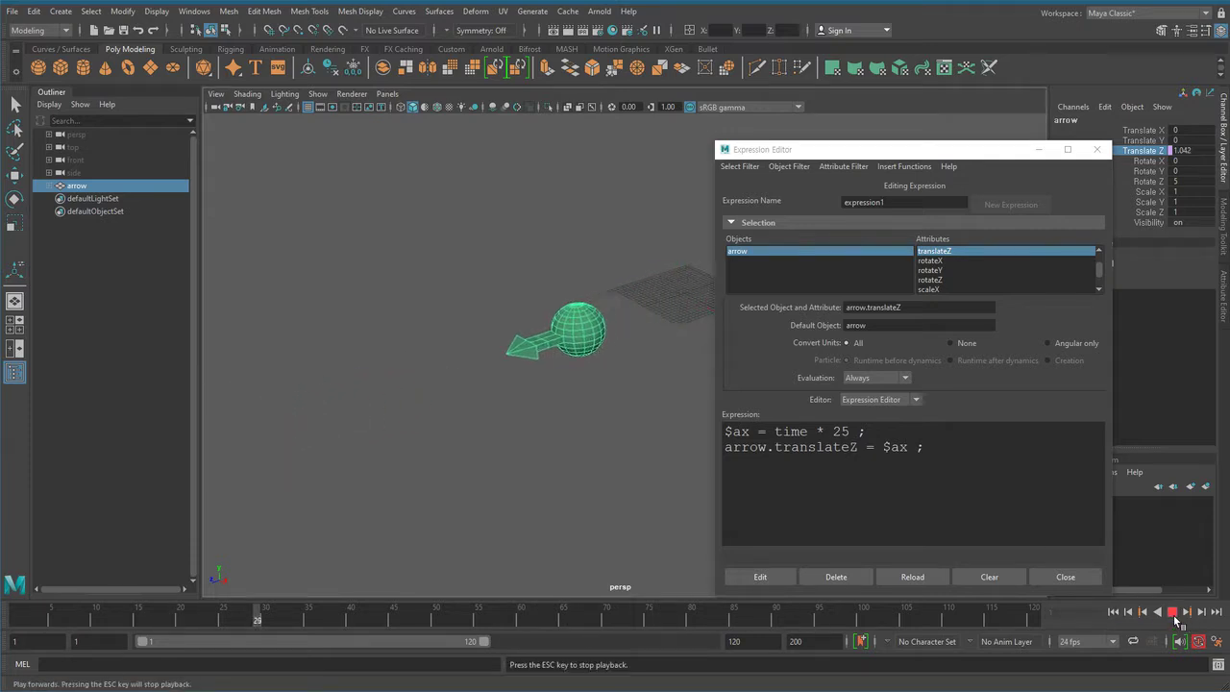
click(1173, 615)
click(1113, 612)
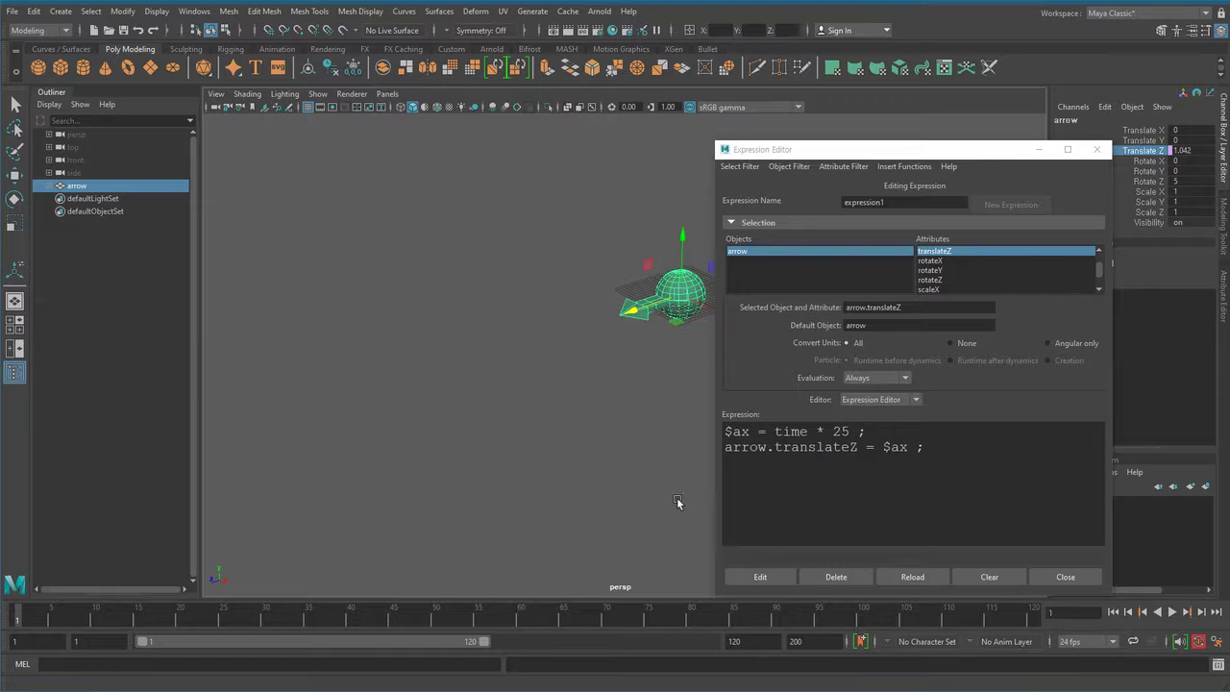
alt+right_drag(507, 398, 615, 434)
- Enlarge the expression text and examine the $ax variable's name and its assigned value
click(850, 479)
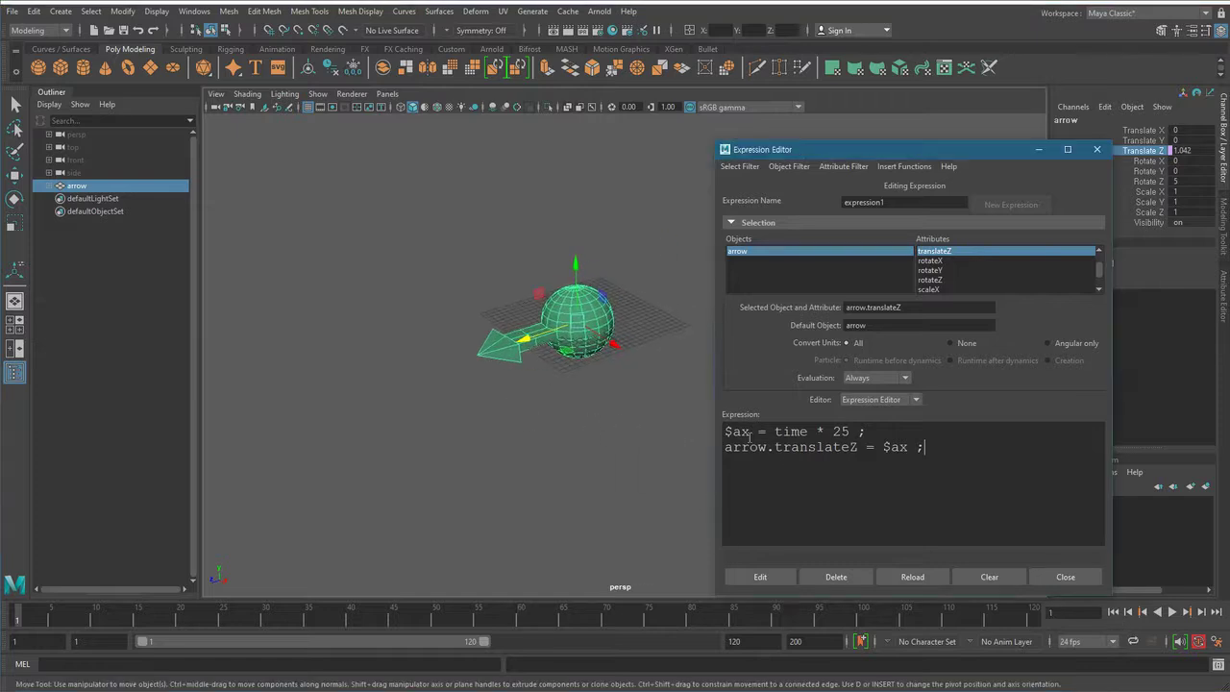
click(726, 434)
shift+click(748, 433)
click(747, 468)
click(727, 432)
ctrl+scroll(729, 434, up, 3)
drag(737, 435, 759, 434)
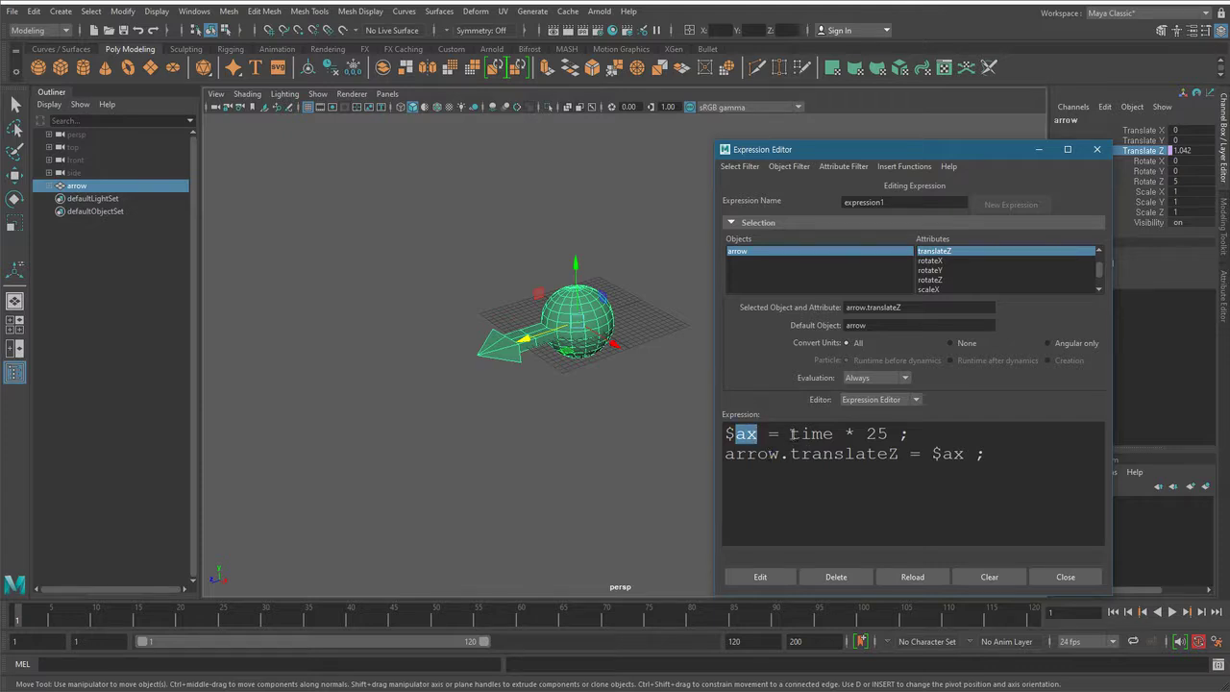
drag(791, 434, 909, 433)
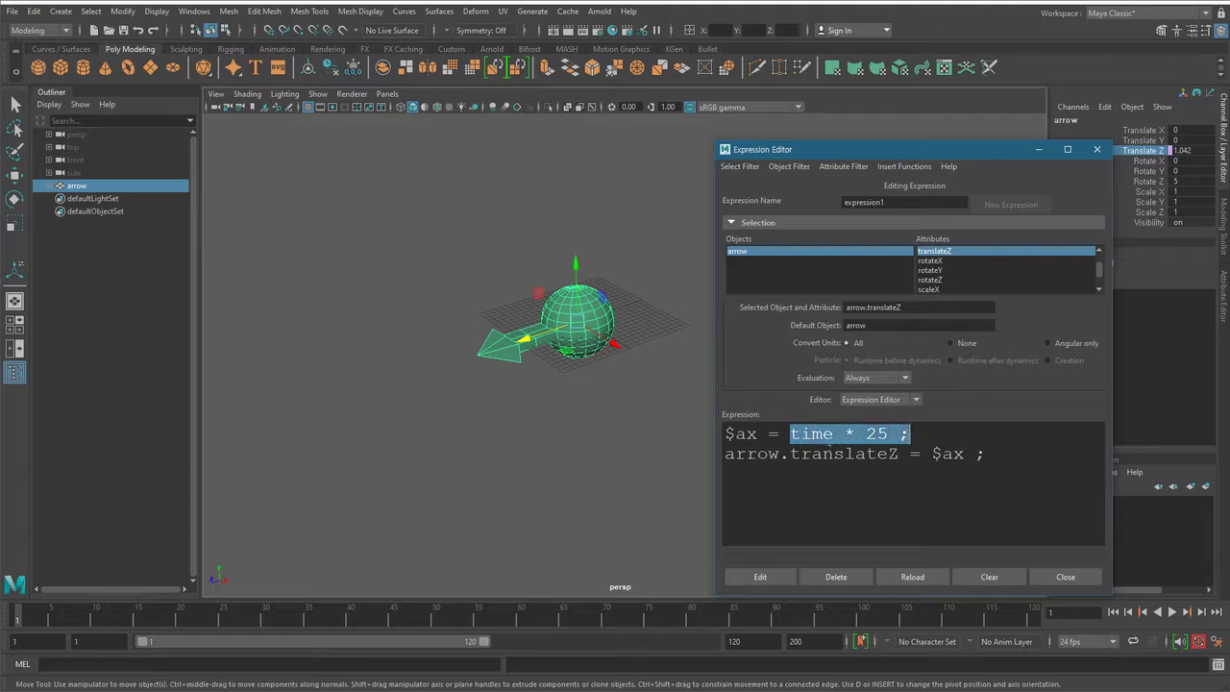
click(796, 483)
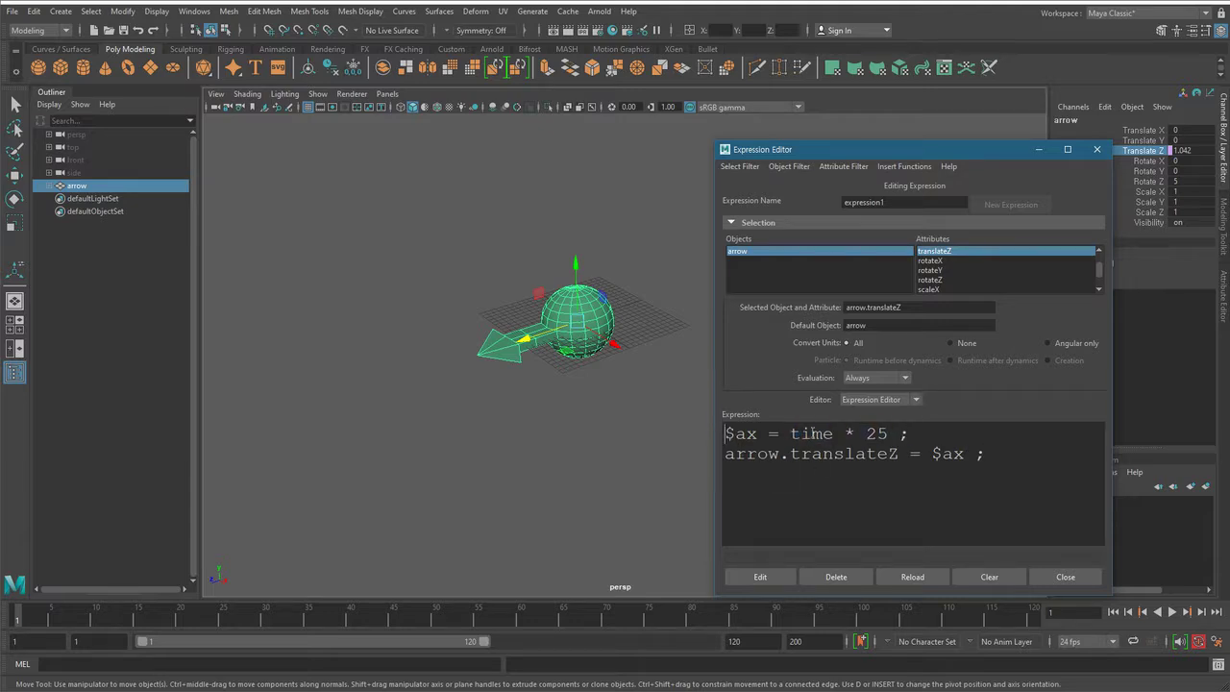
text(float)
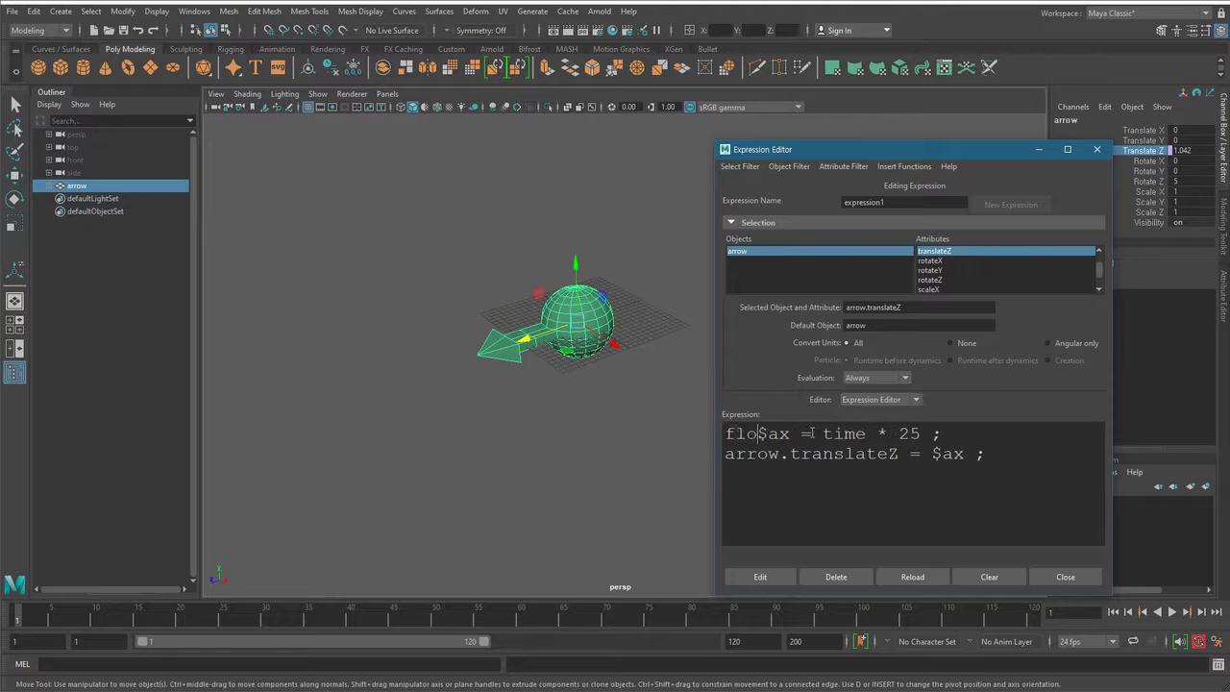
key(BackSpace)
key(BackSpace)
key(BackSpace)
key(BackSpace)
key(BackSpace)
key(BackSpace)
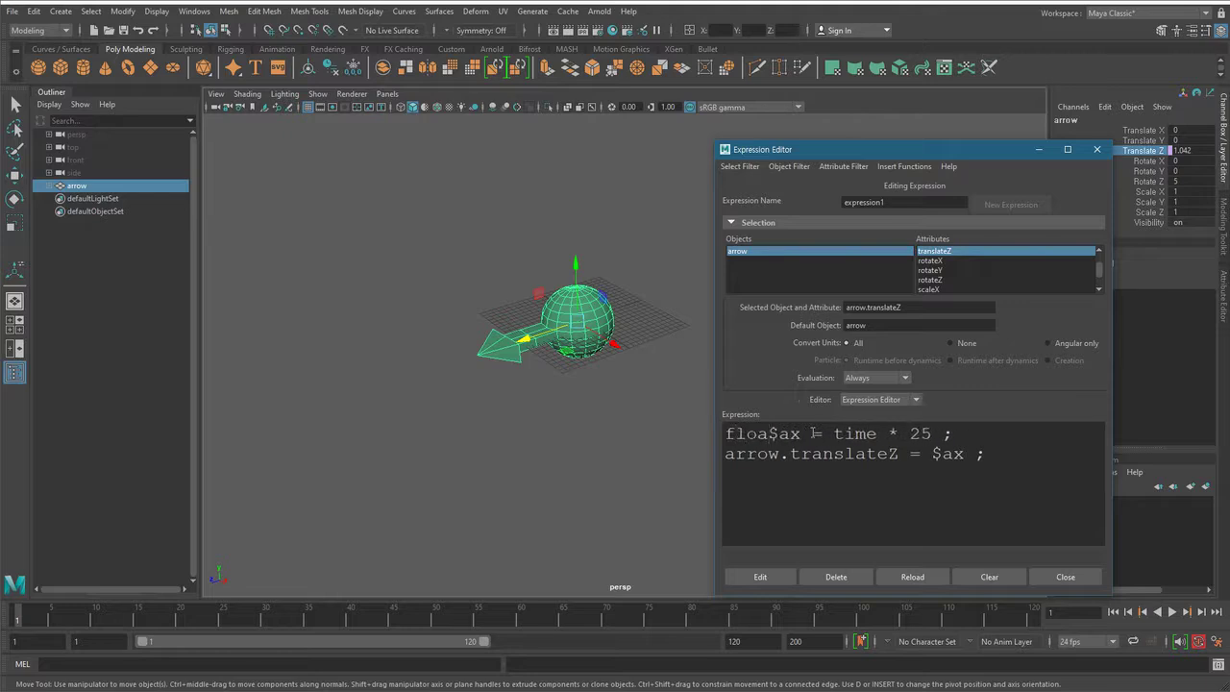
- Declare $ax as an integer by putting "int" before it and apply the edit to the expression
text(int)
drag(780, 435, 803, 435)
click(805, 435)
click(778, 575)
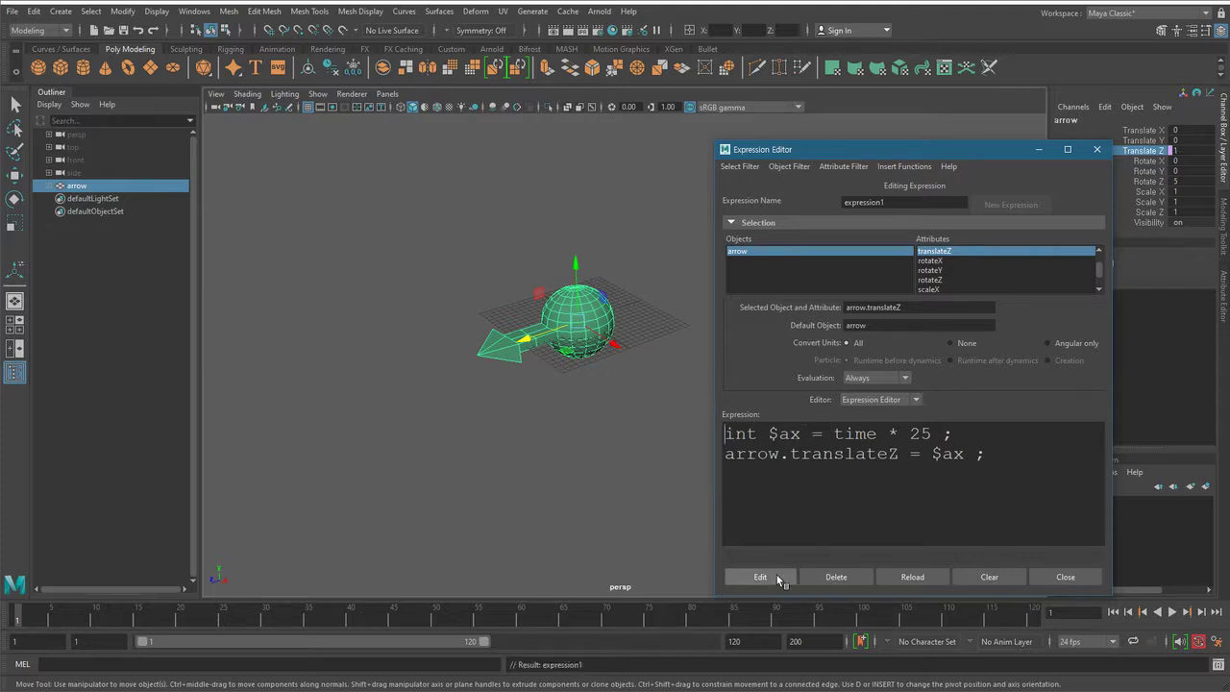
- Play the animation briefly, step frame by frame to frame 36 checking Translate Z, and return to the start
click(1172, 613)
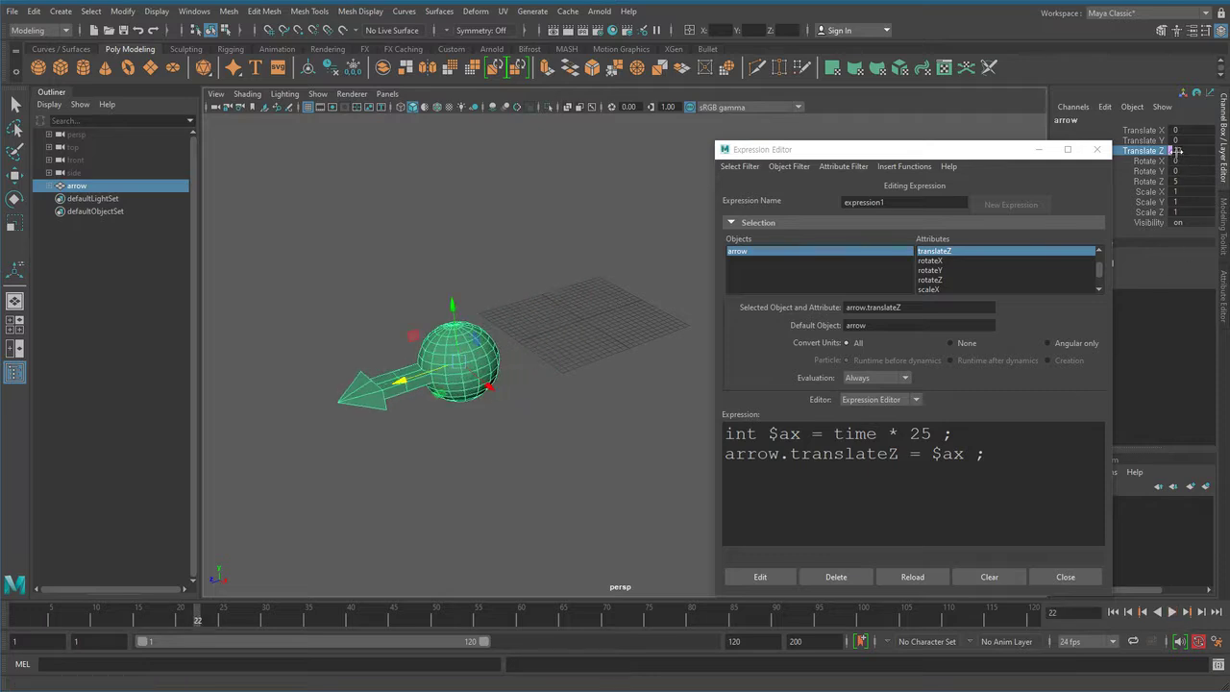
click(1202, 613)
click(1203, 614)
click(1202, 613)
click(1202, 613)
click(1201, 613)
click(1201, 613)
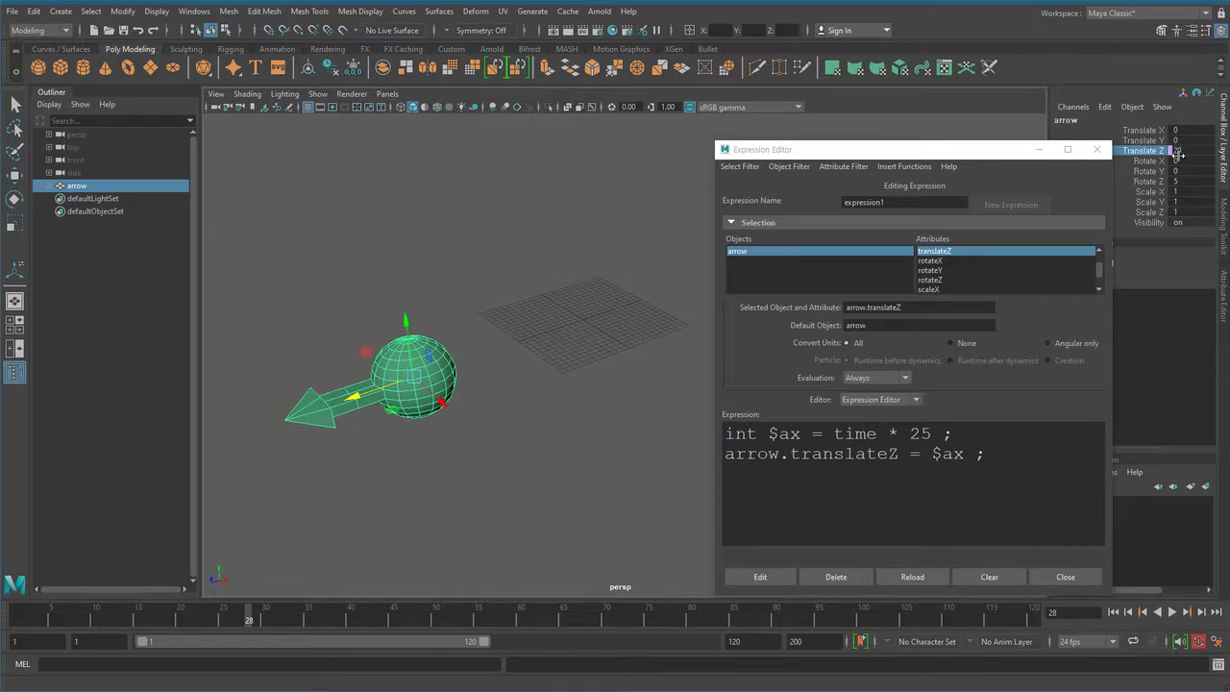
click(1201, 613)
click(1202, 613)
click(1202, 613)
click(1203, 612)
click(1204, 613)
click(1205, 613)
click(1206, 614)
click(1208, 614)
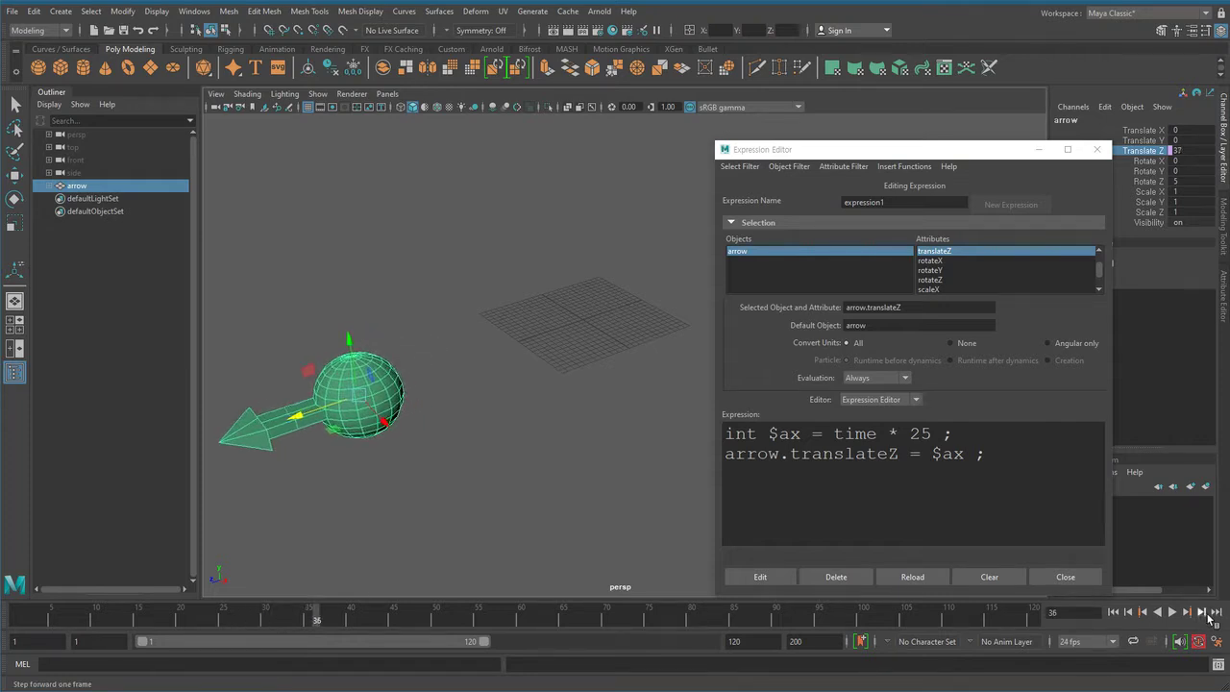
click(1113, 613)
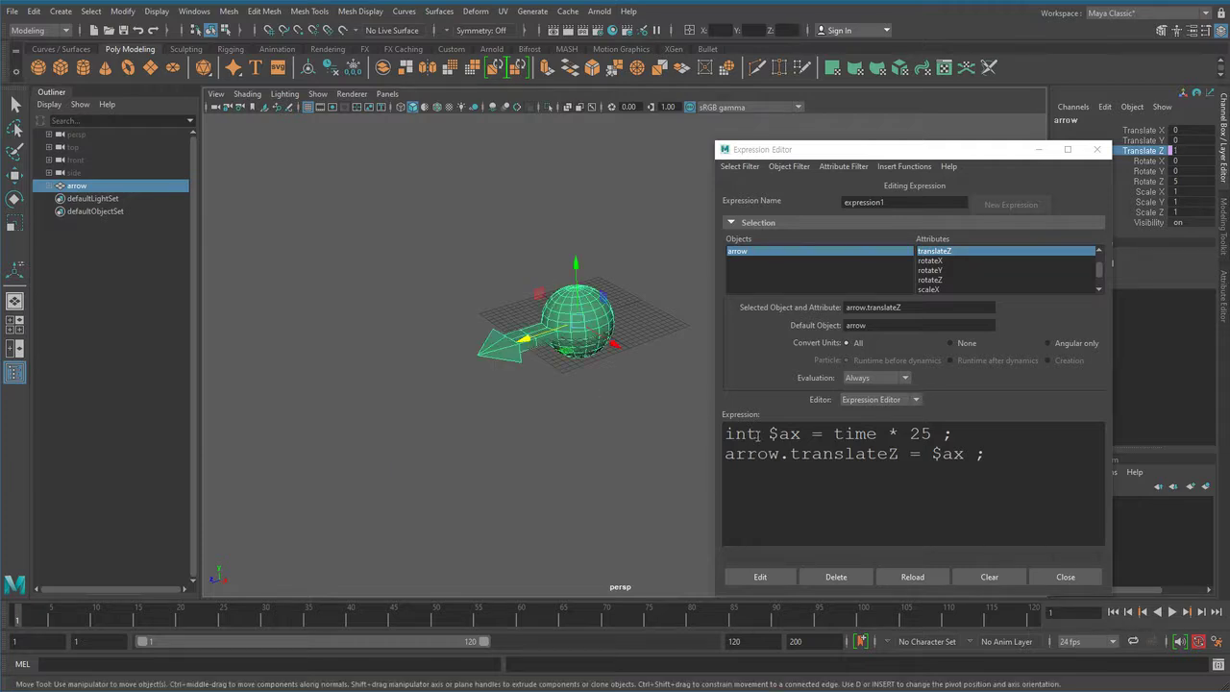
- Change the type of $ax from int to float and apply the edit to the expression
drag(758, 434, 697, 437)
text(float)
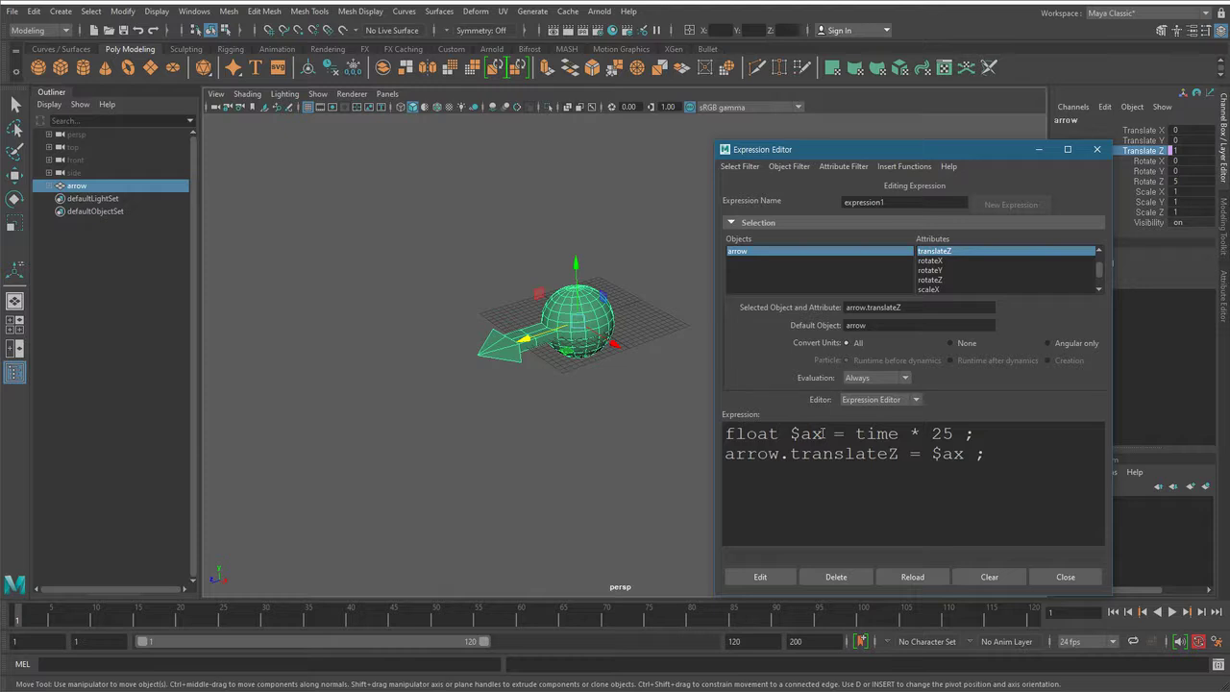
drag(823, 435, 789, 434)
click(781, 576)
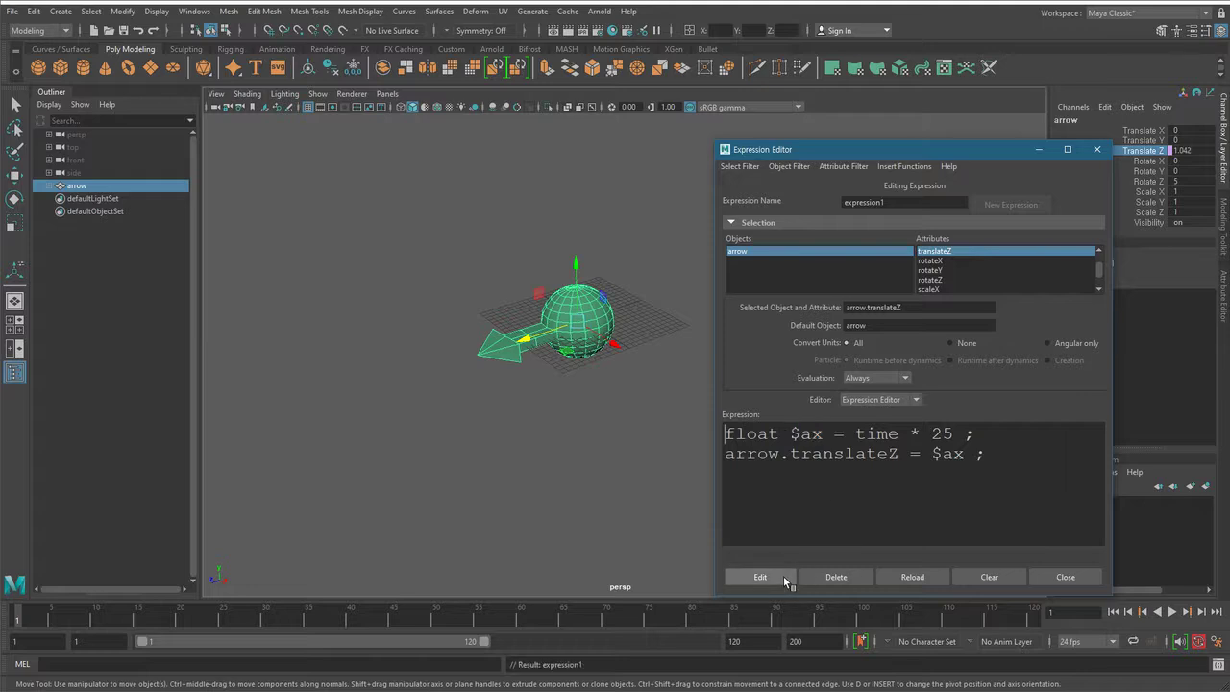
- Step forward through the first frames twice to check Translate Z with the float variable, rewinding after each pass
click(1202, 615)
click(1201, 615)
click(1202, 615)
click(1202, 615)
click(1207, 618)
click(1208, 617)
click(1208, 618)
click(1213, 617)
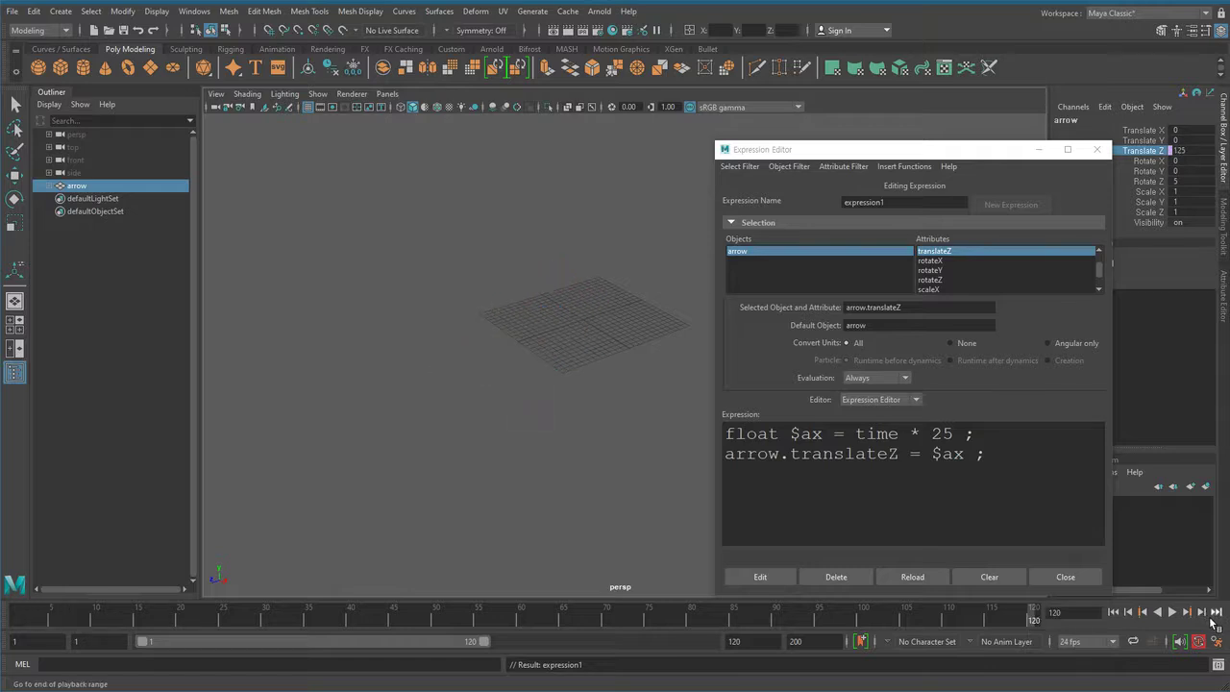
click(1113, 613)
click(1208, 615)
click(1209, 615)
click(1208, 614)
click(1208, 615)
click(1208, 615)
click(1208, 615)
click(1208, 615)
click(1214, 616)
click(1113, 615)
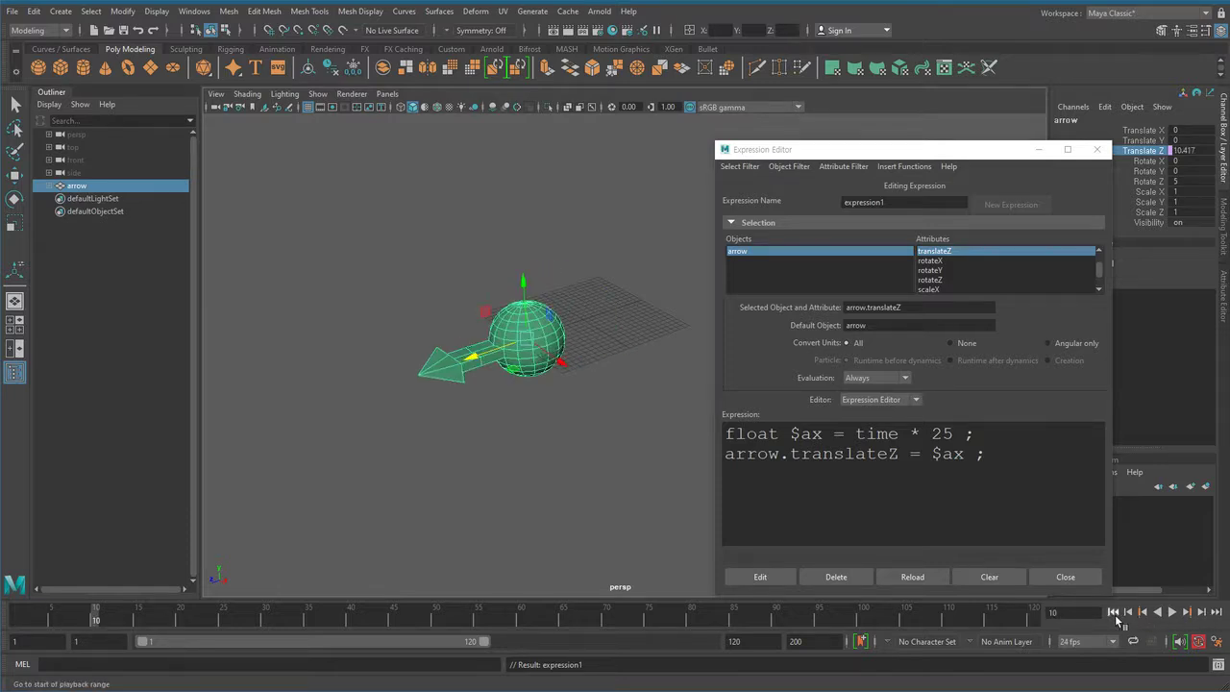
- Return to the start of the playback range and change the type of $ax from float to int in the expression
click(1115, 615)
drag(790, 433, 823, 435)
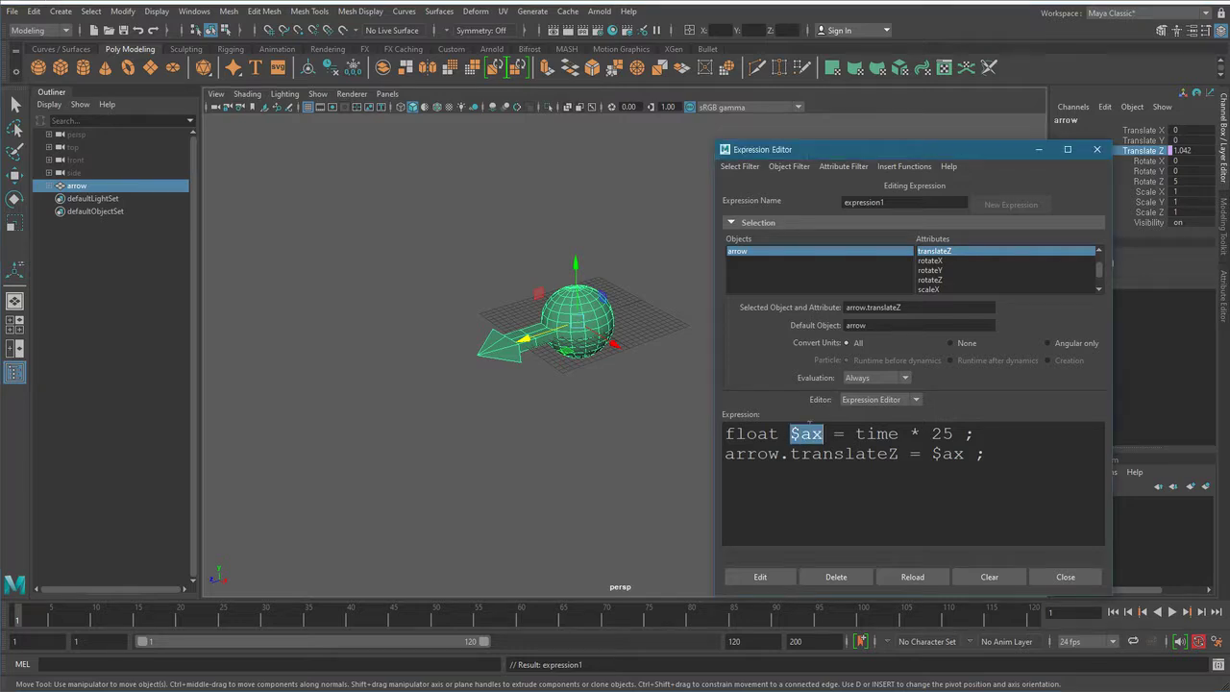
click(824, 433)
mouse_move(824, 433)
mouse_down()
mouse_move(780, 435)
mouse_move(800, 434)
mouse_up()
drag(778, 433, 678, 433)
text(int)
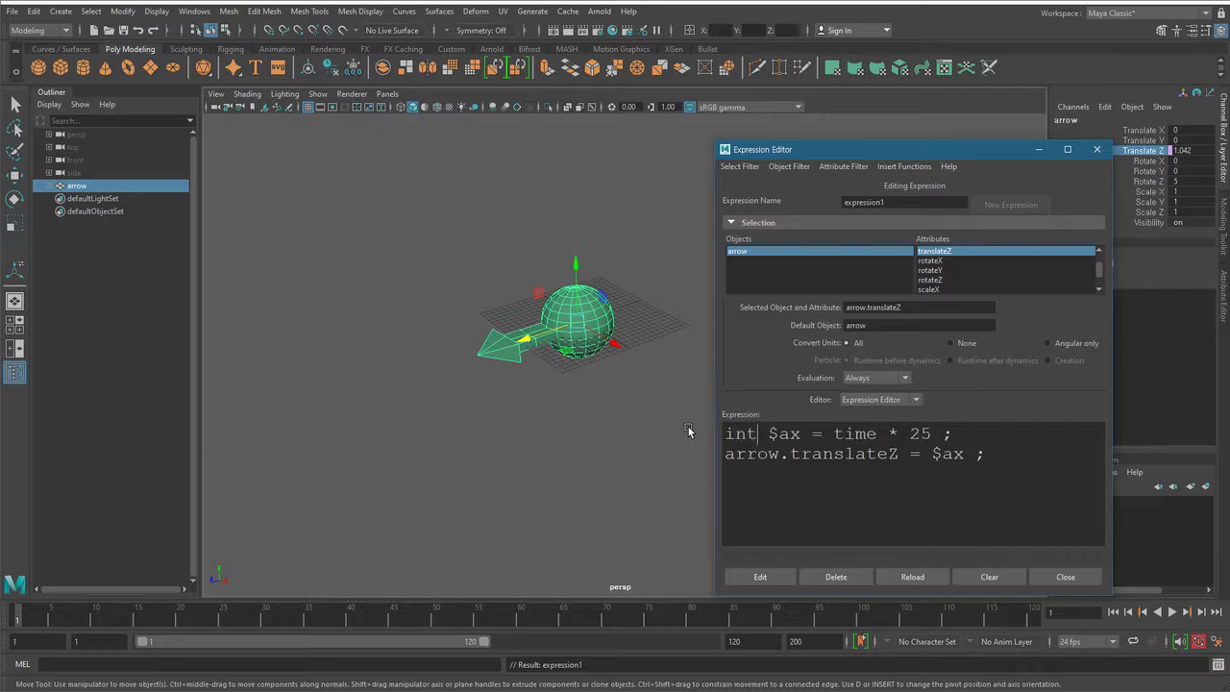
- Restore float as the type of $ax and apply the edit to the expression
key(BackSpace)
key(BackSpace)
key(BackSpace)
text(float)
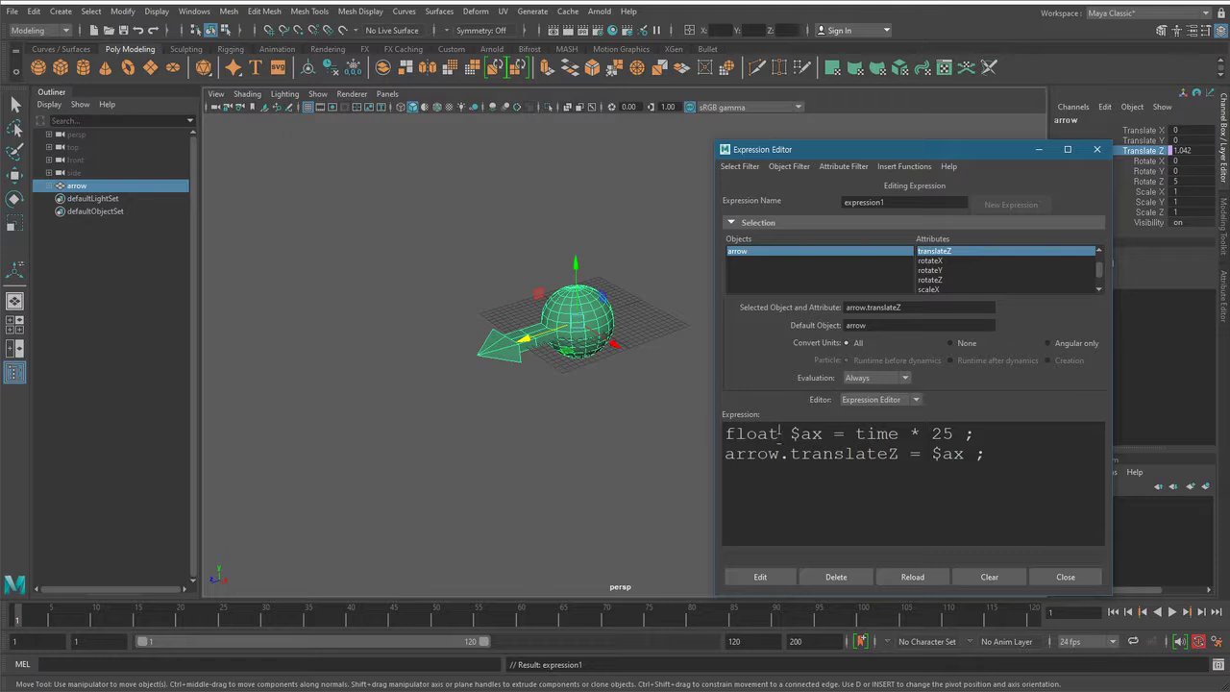
key(ctrl+shift+Left)
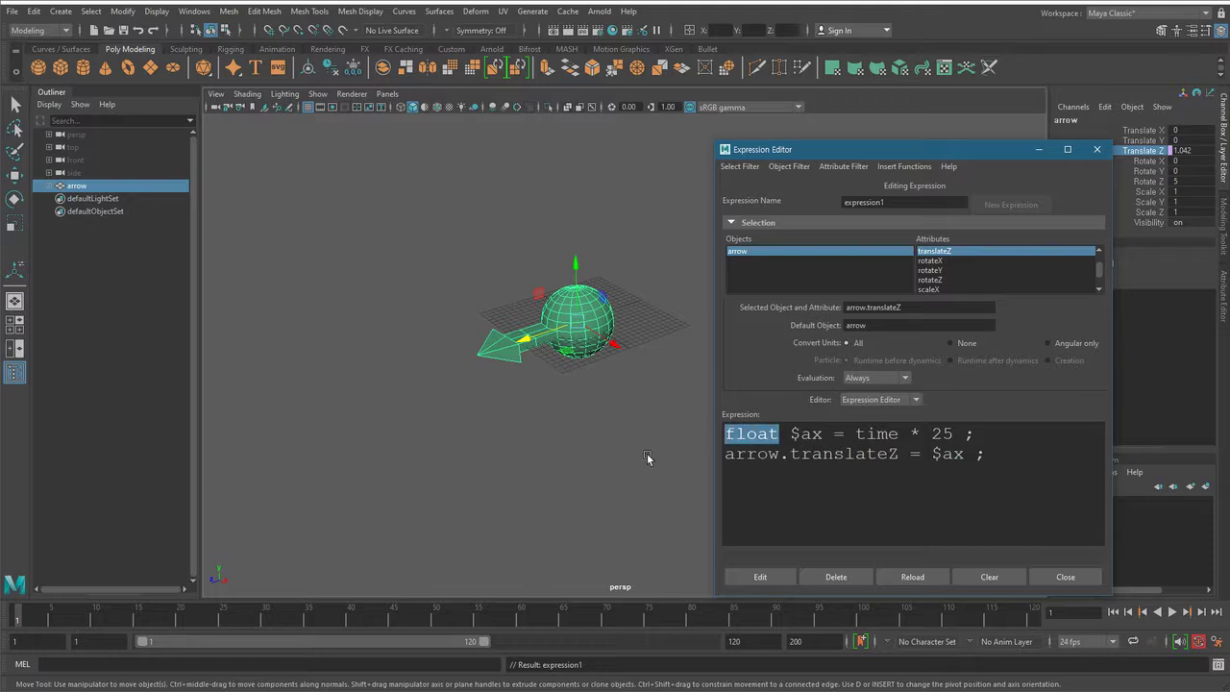
click(760, 578)
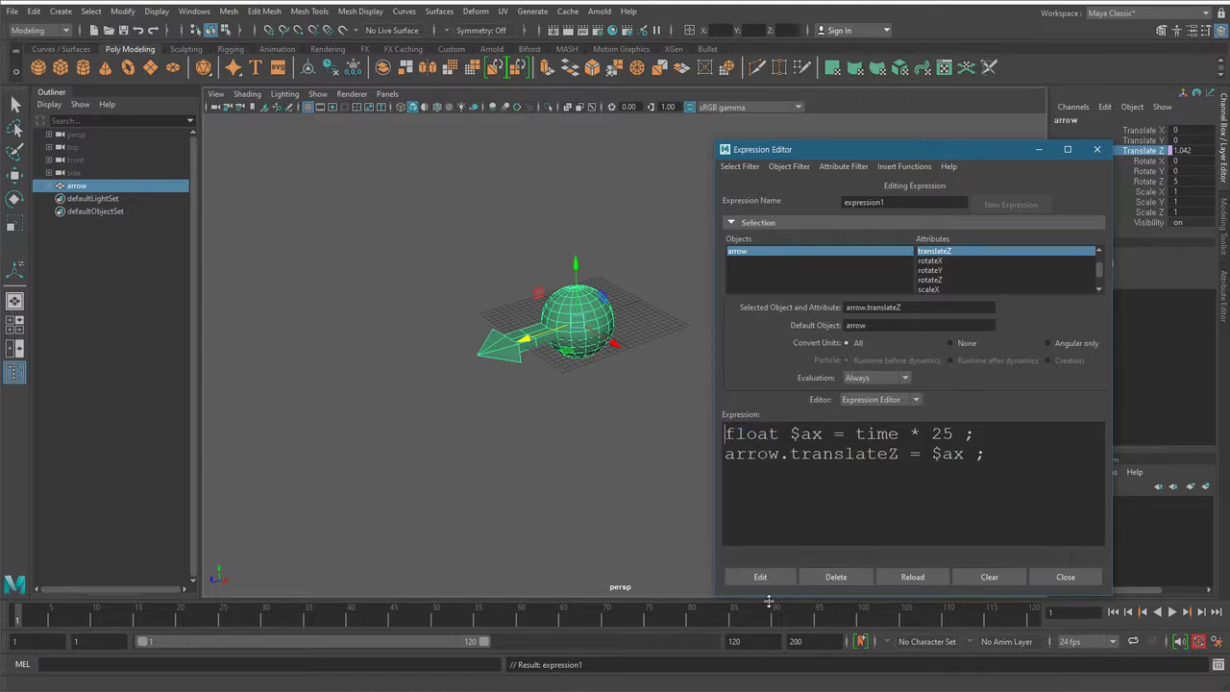
drag(789, 433, 824, 434)
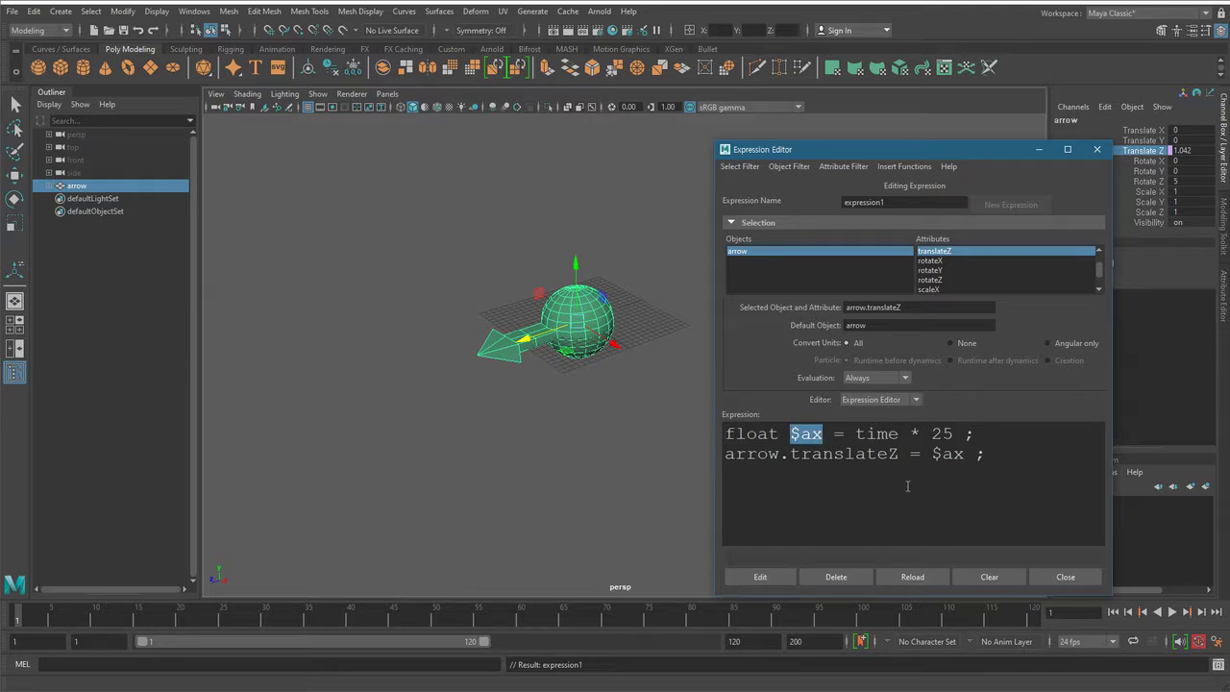
click(960, 474)
drag(855, 434, 974, 433)
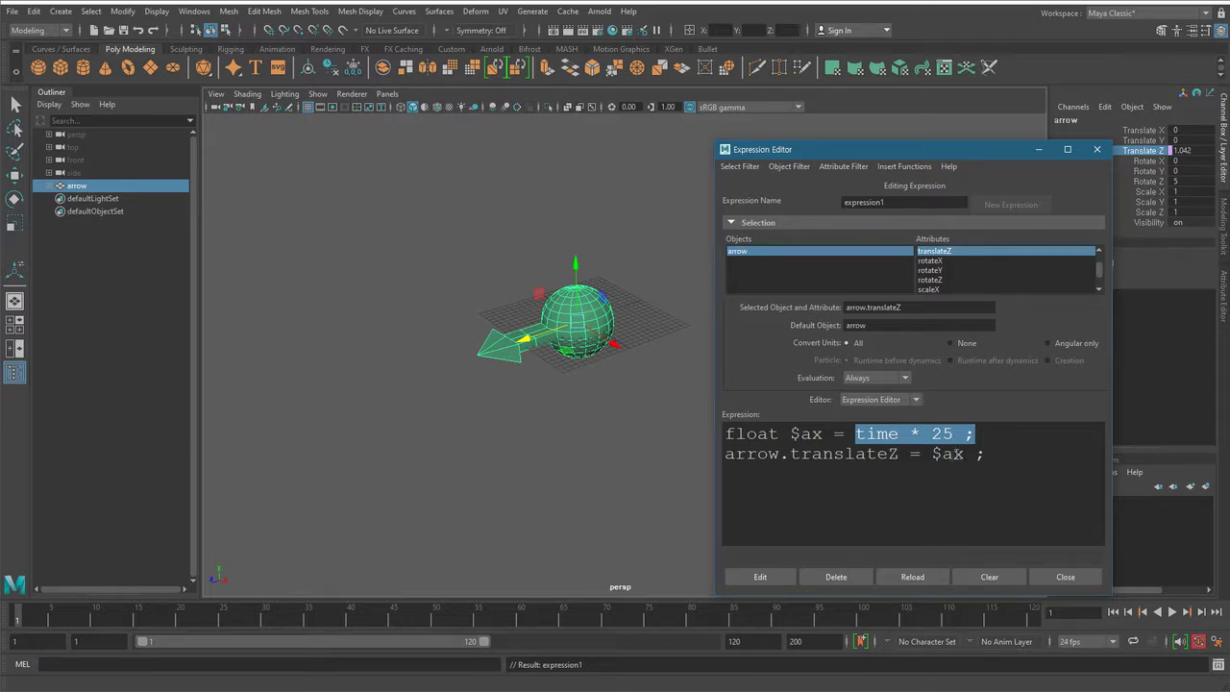
drag(856, 433, 955, 433)
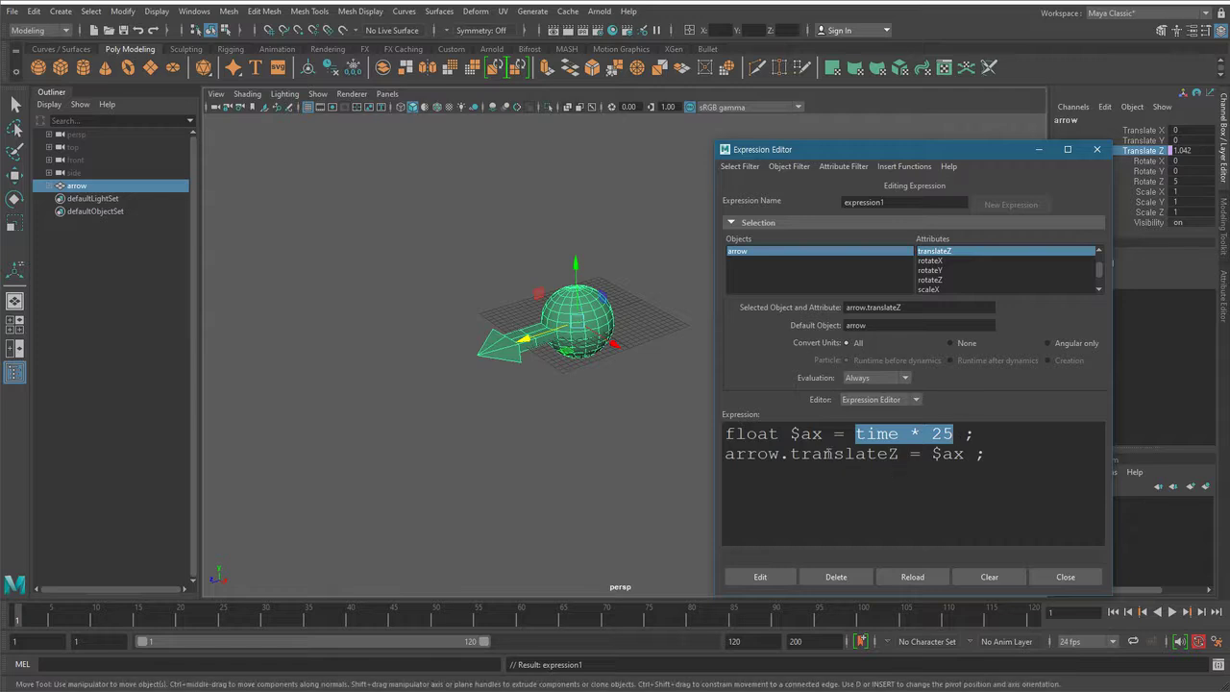
click(817, 472)
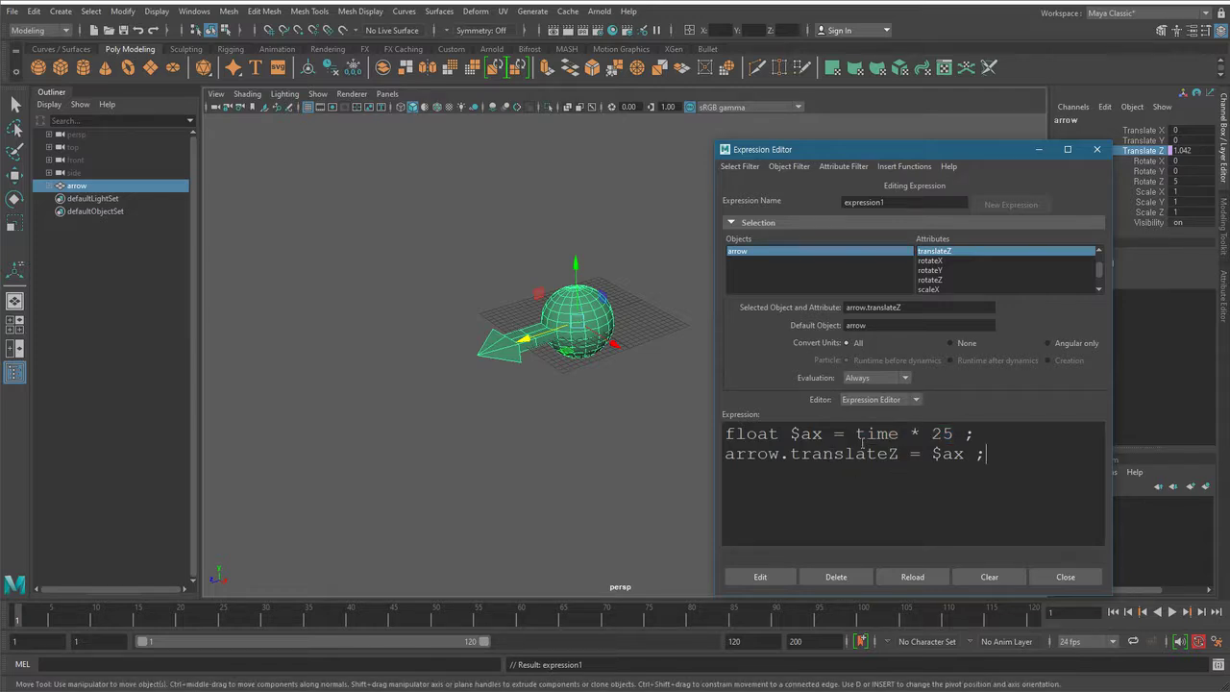
- Rename the variable $ax to $move in both expression lines and set its value to time * 30
drag(965, 433, 801, 433)
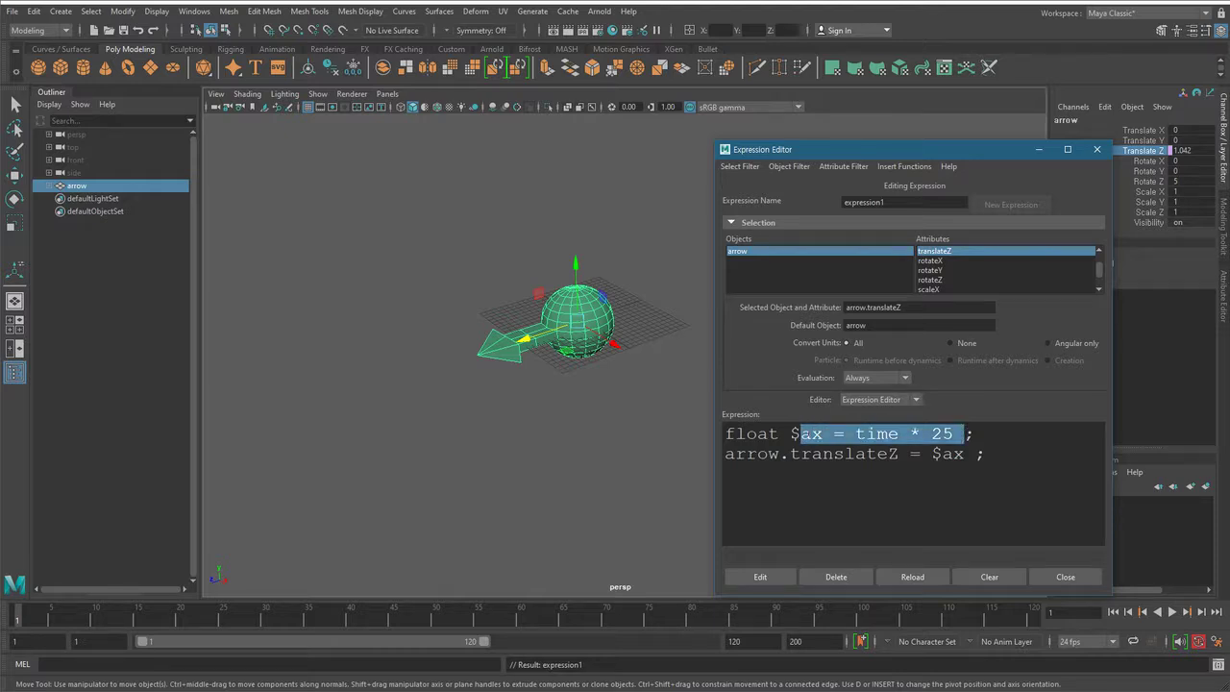
text(move)
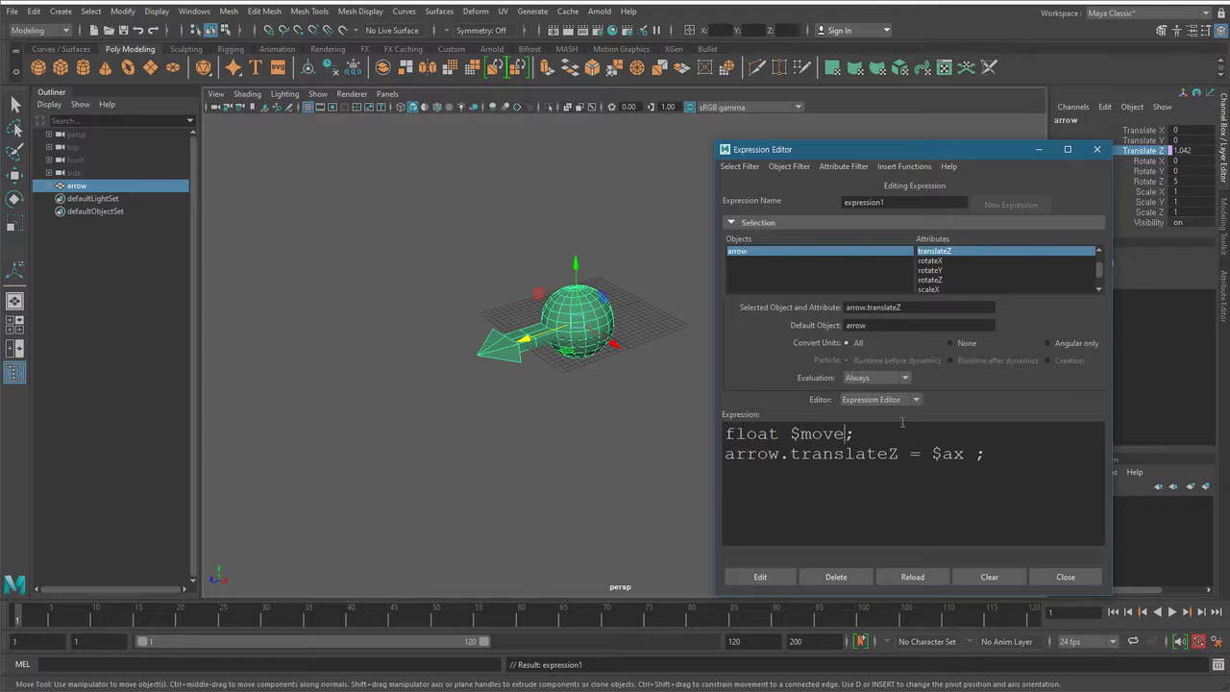
text( = time * 30)
key(Down)
key(Left)
drag(964, 453, 943, 453)
text(move)
key(End)
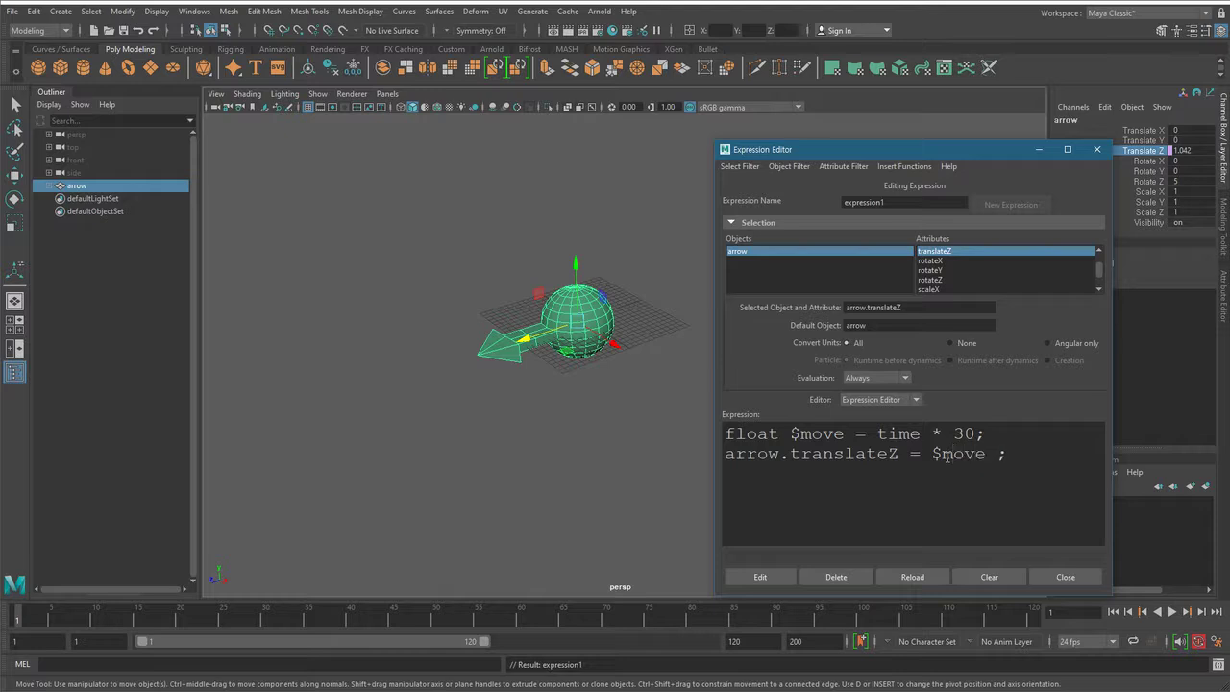
- Insert a second variable declaration, "float $rot = time * 120 ;", between the $move declaration and the translateZ line
key(Up)
key(Return)
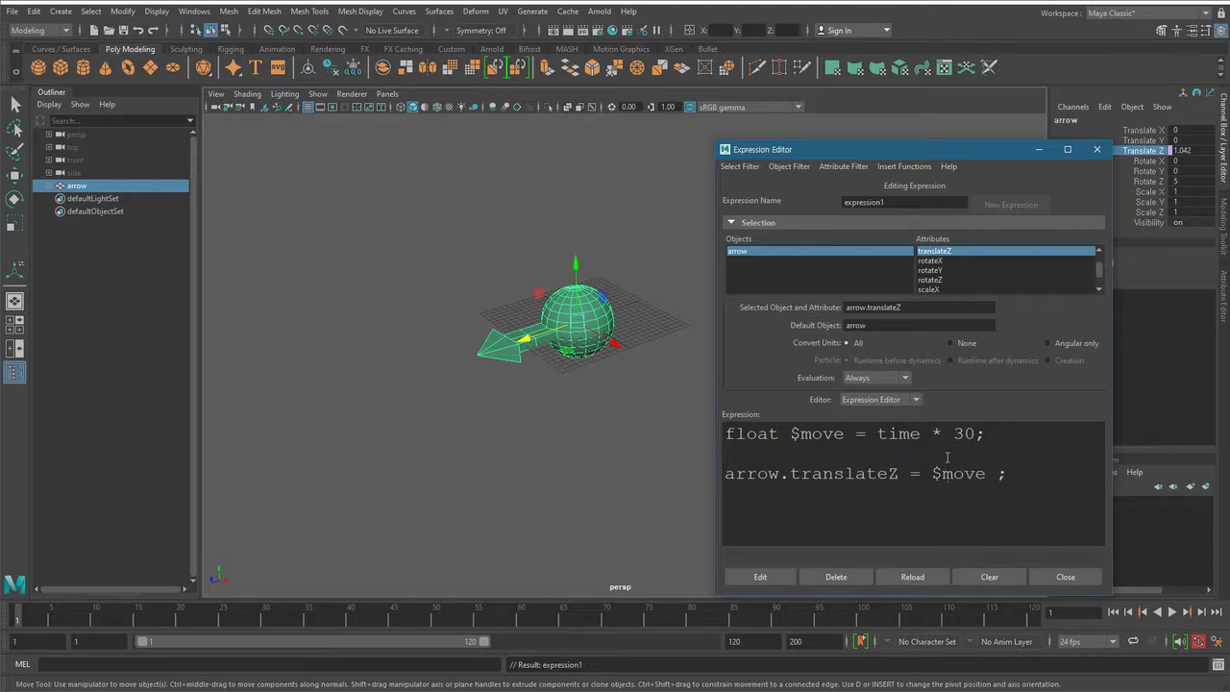
text(float $rot = time * 120 ; )
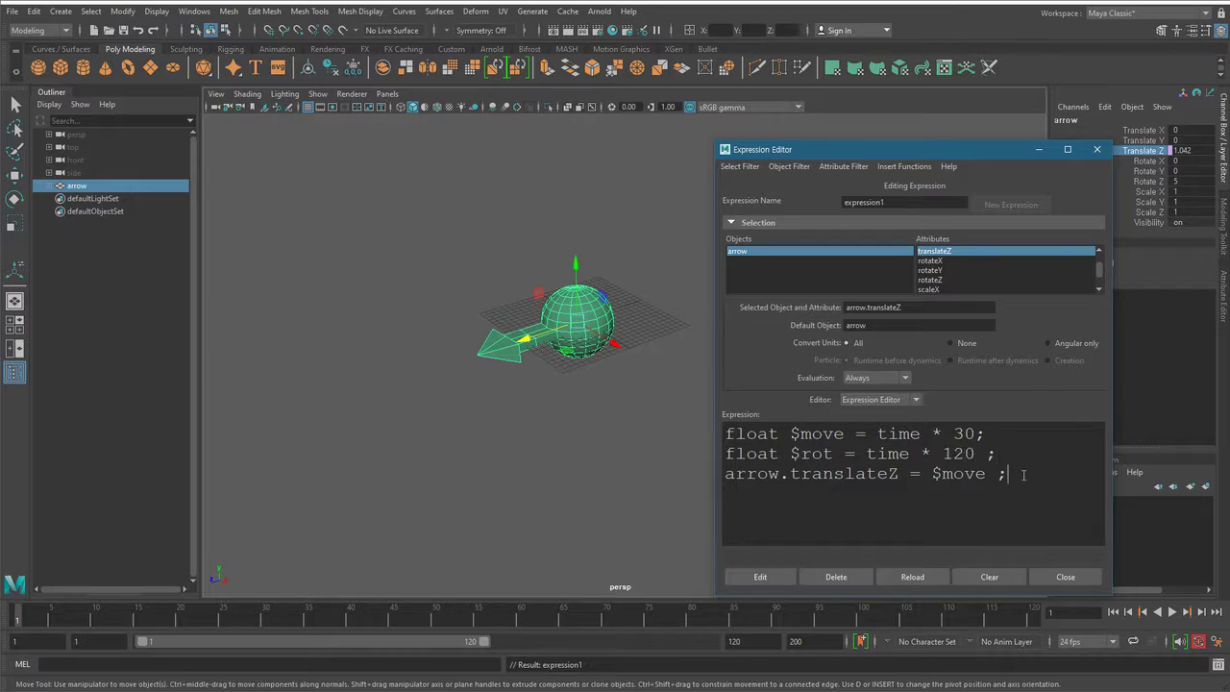
- Add the line "arrow.rotateZ = $rot ;" below the translateZ assignment and apply the edit to the expression
text(arrow)
text(.t)
text(ranslateZ = $move ; arrow.rotate)
text(Z)
text( = $rot)
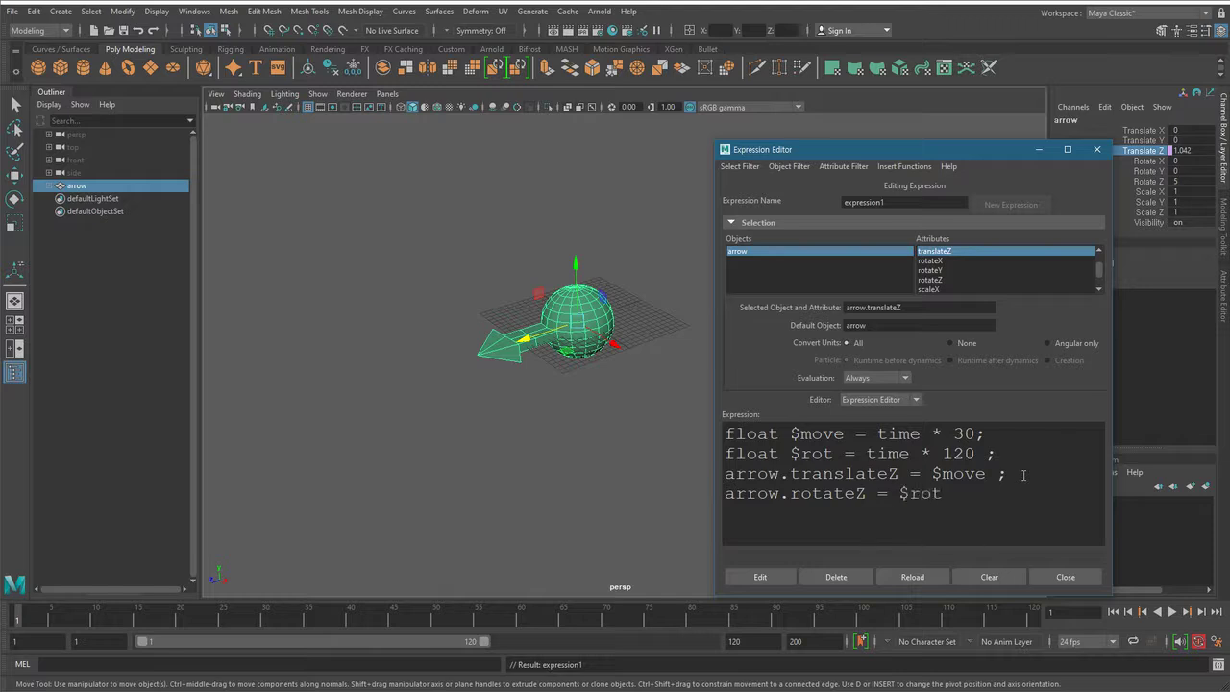
text( ;)
drag(790, 453, 986, 453)
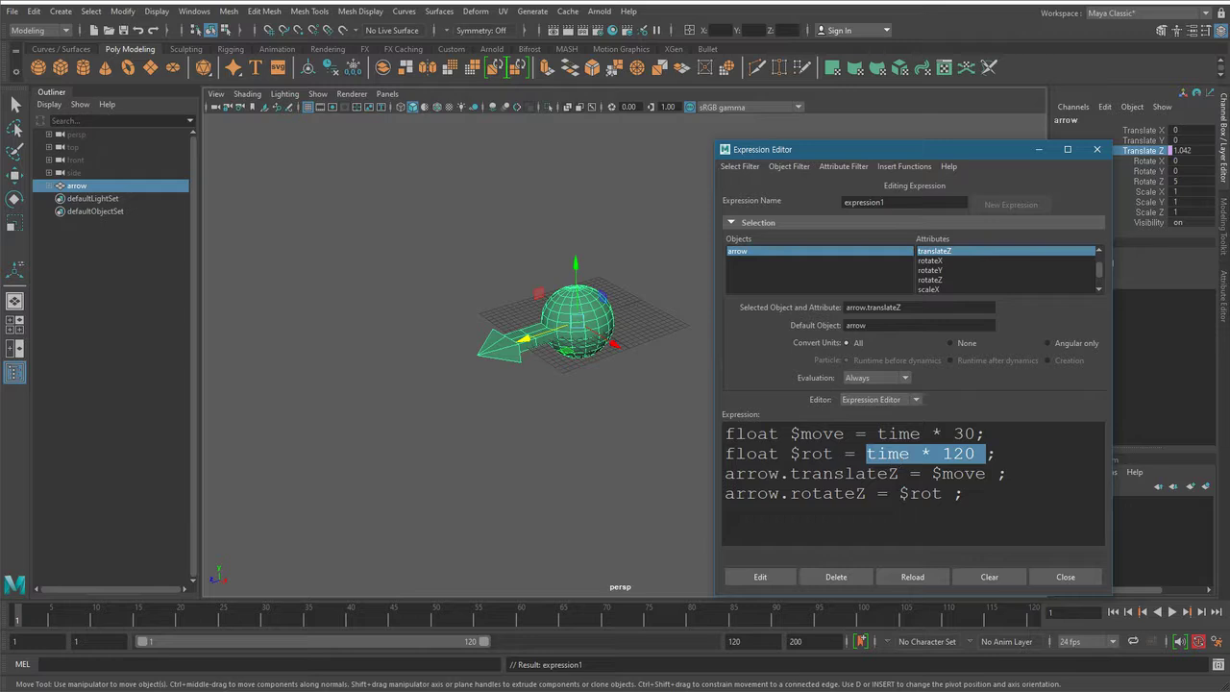
click(831, 453)
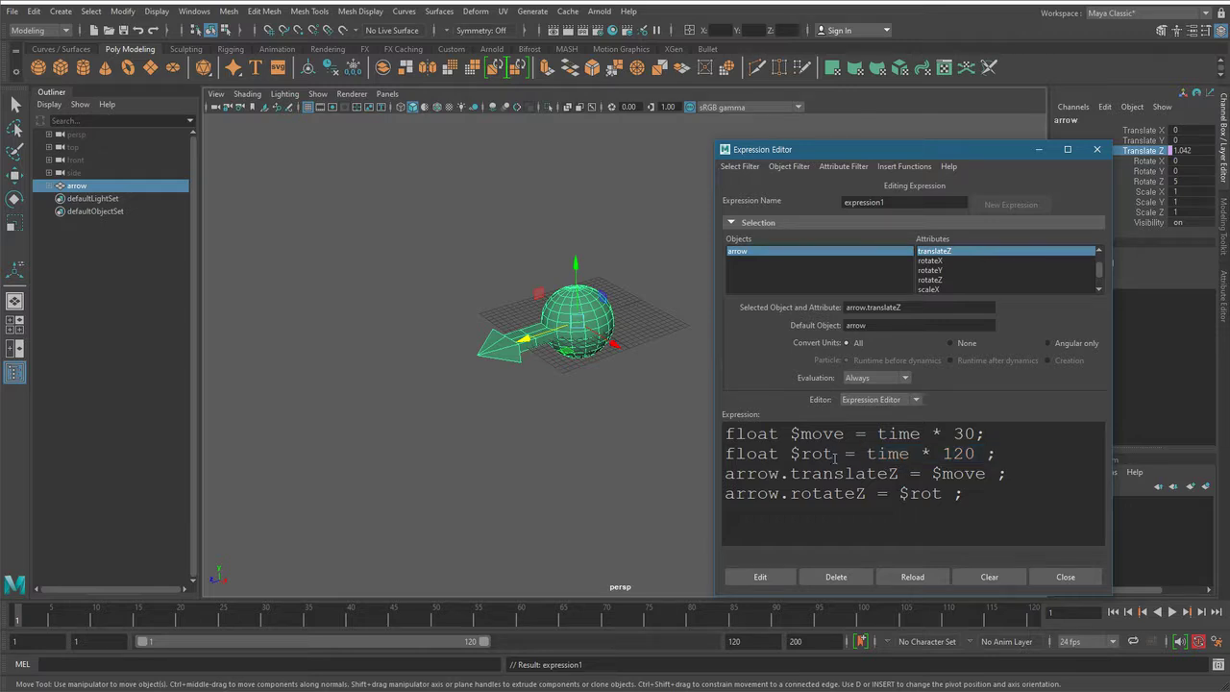
drag(942, 493, 899, 493)
drag(794, 496, 865, 493)
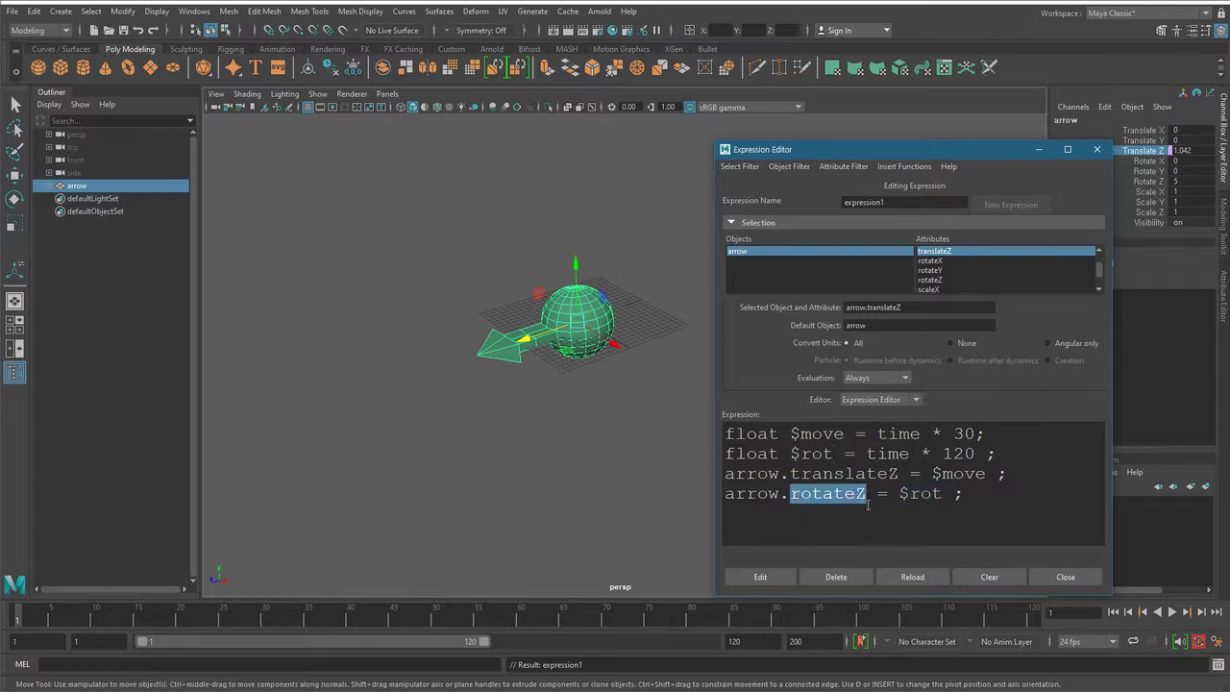
click(776, 575)
- Play the animation to check the arrow moving and rotating, stop it, return to the first frame and frame the arrow in view
click(1180, 612)
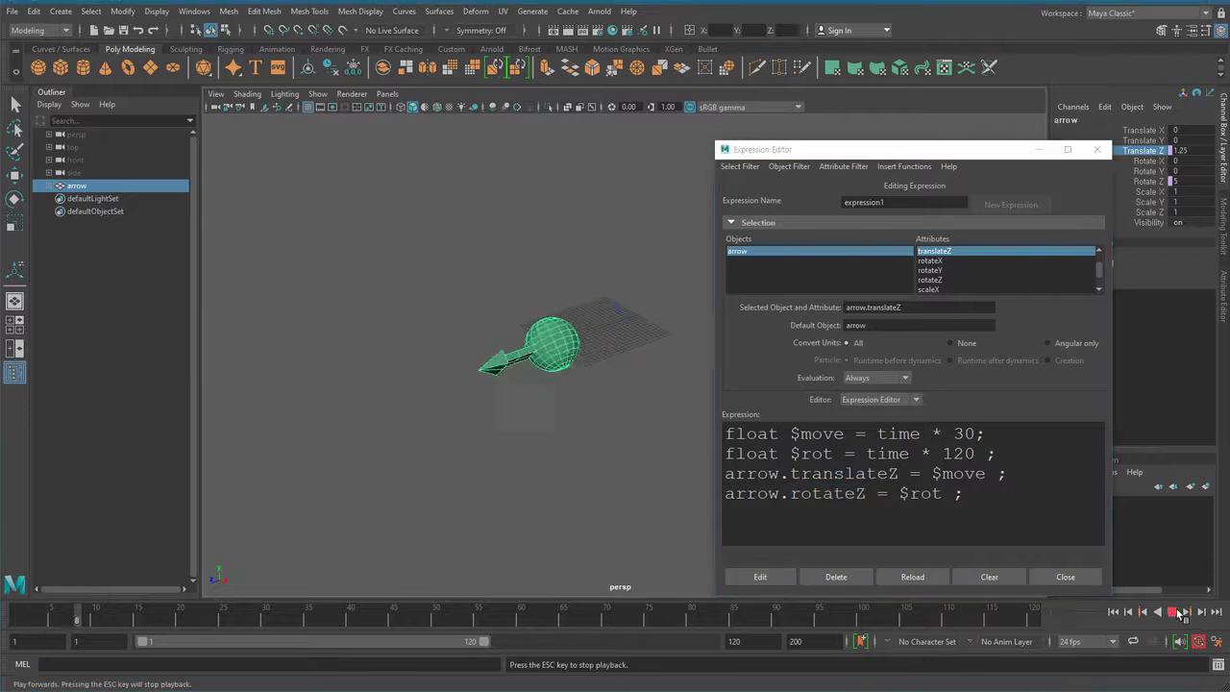
alt+drag(445, 446, 470, 432)
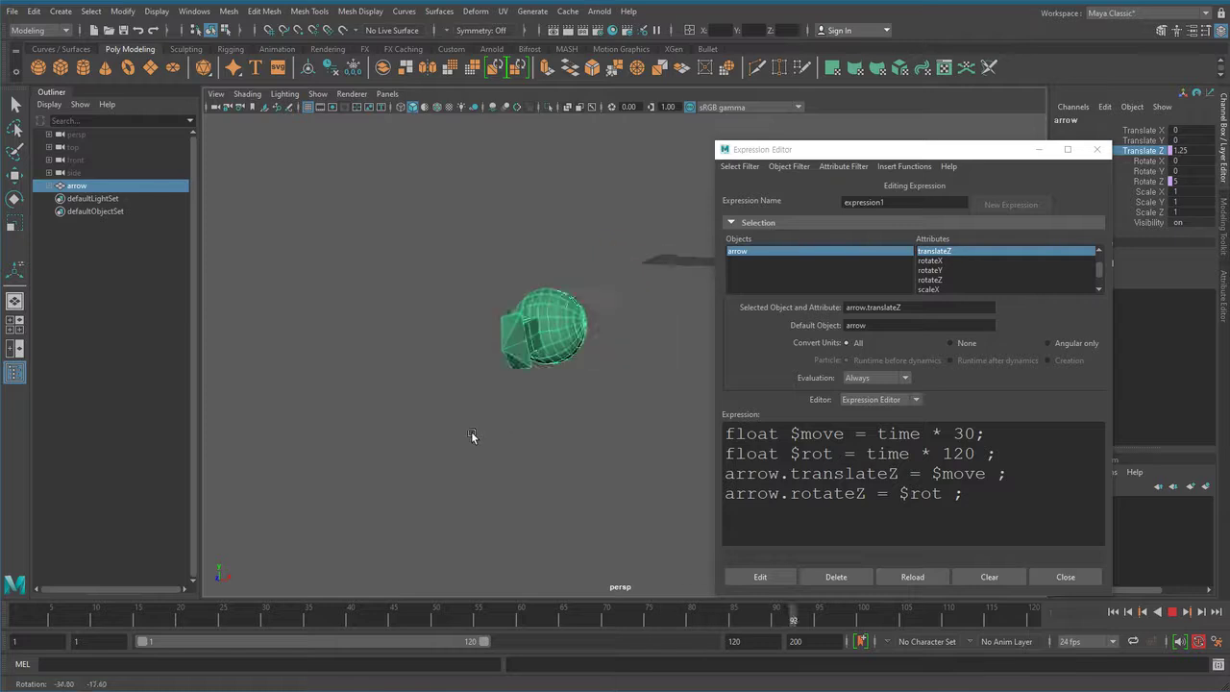
click(1173, 615)
click(1114, 613)
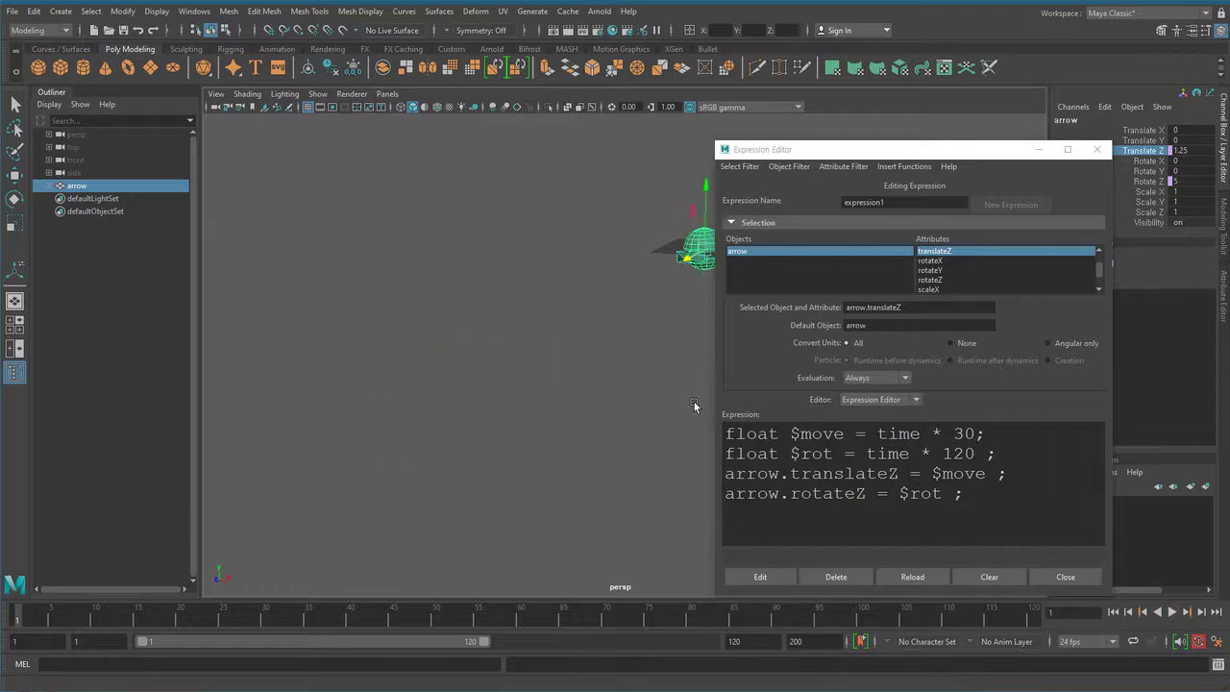
key(f)
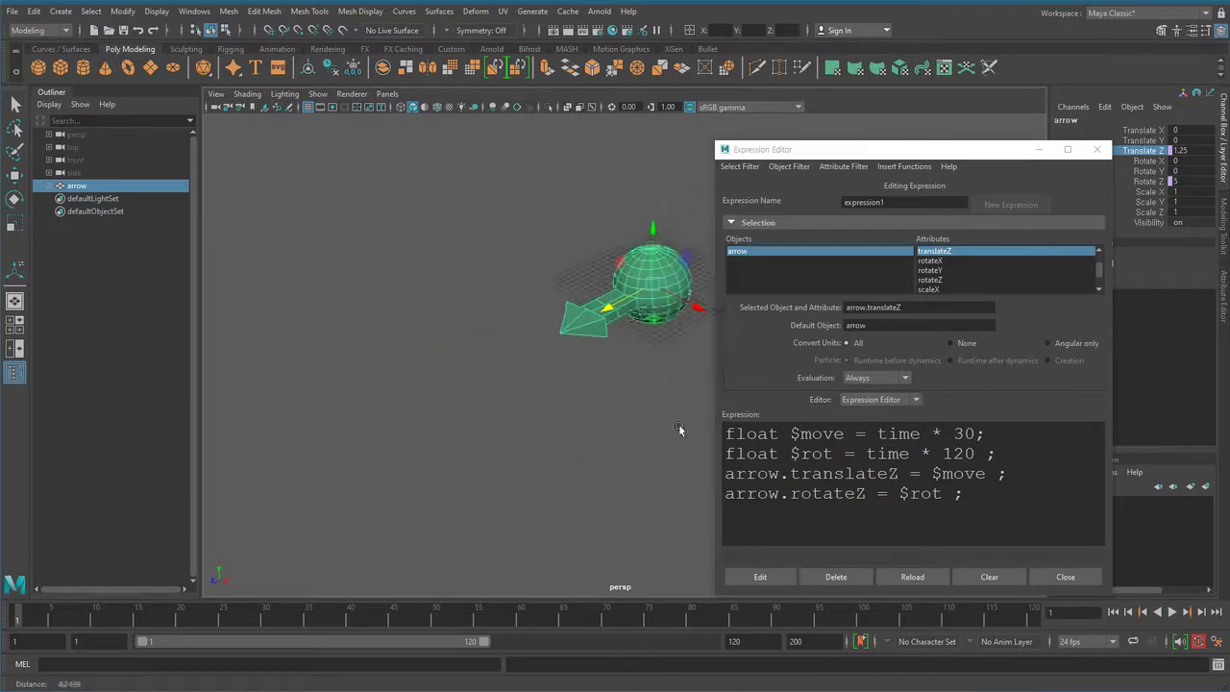